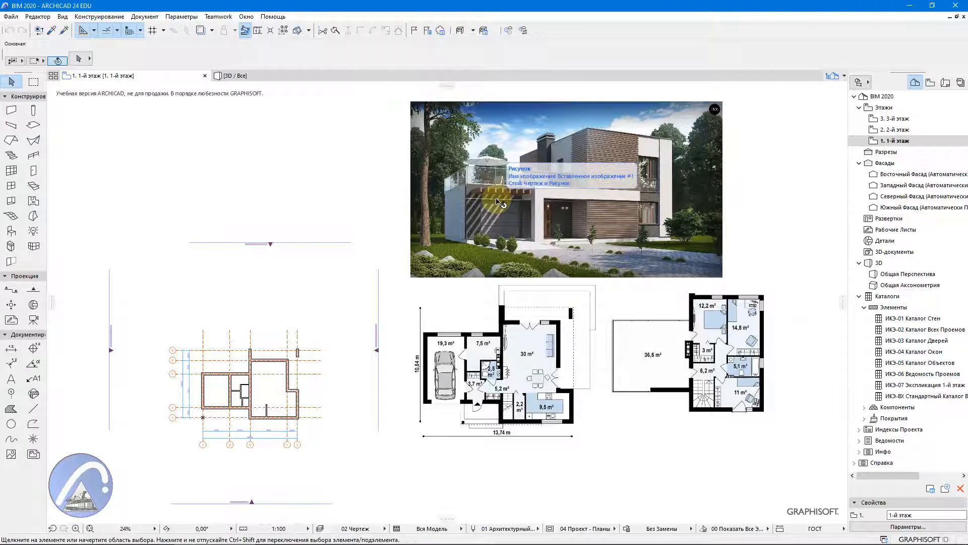
Step: Examine the building's walls in the 3D view and the grid axes, dimensions and room layout on the first-floor plan
{"action": "left_click", "coordinate": [267, 79]}
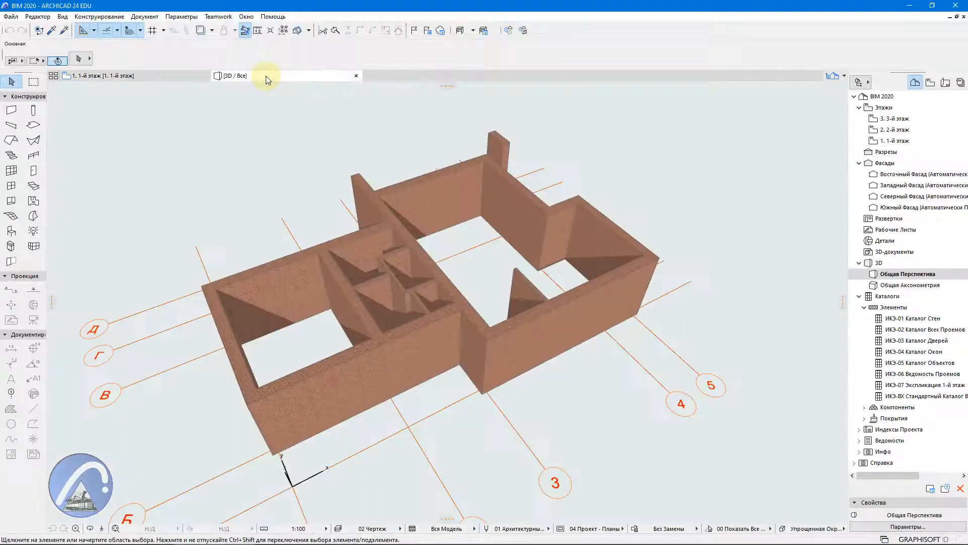
{"action": "left_click", "coordinate": [140, 76]}
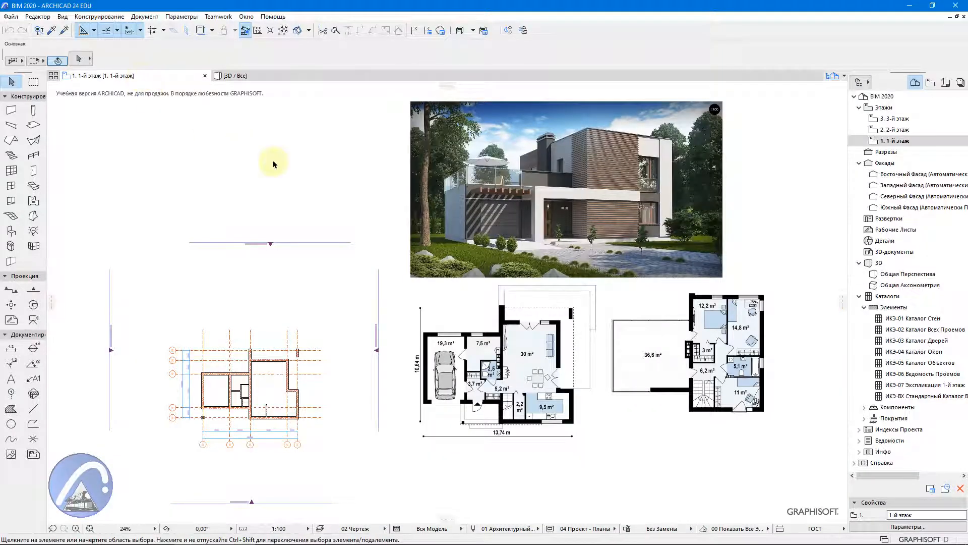
{"action": "scroll", "coordinate": [212, 431], "scroll_direction": "up", "scroll_amount": 3}
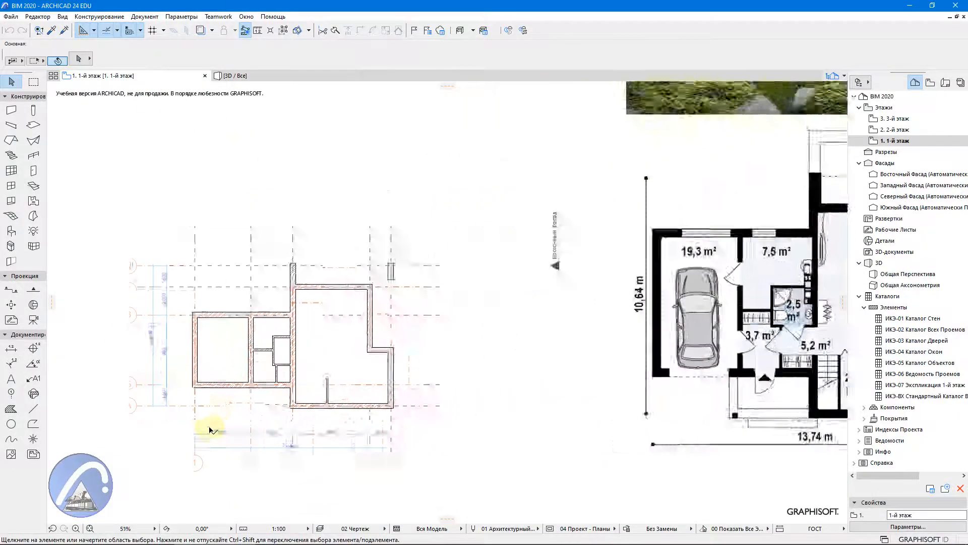
{"action": "scroll", "coordinate": [205, 418], "scroll_direction": "up", "scroll_amount": 4}
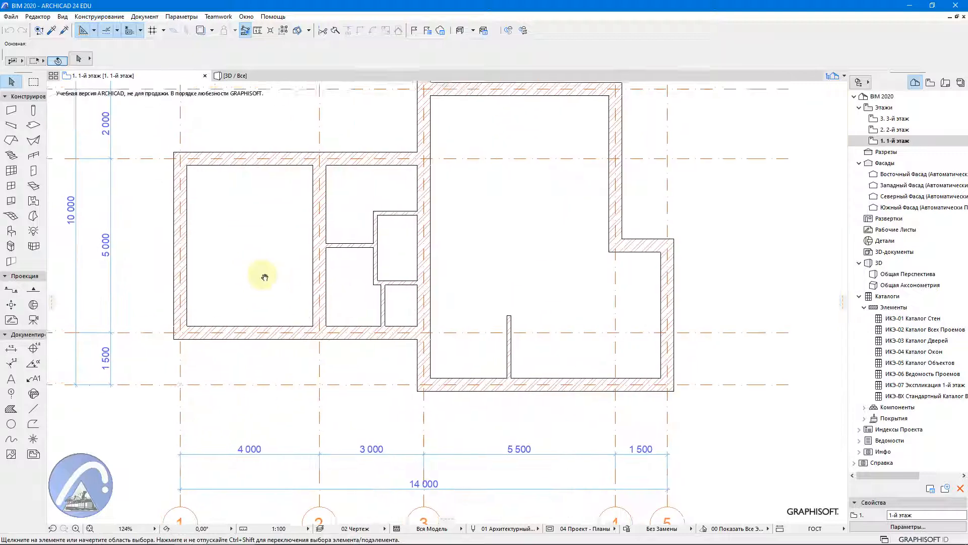
{"action": "middle_click_drag", "start_coordinate": [265, 277], "coordinate": [321, 251]}
{"action": "scroll", "coordinate": [335, 298], "scroll_direction": "down", "scroll_amount": 1}
{"action": "scroll", "coordinate": [321, 250], "scroll_direction": "down", "scroll_amount": 1}
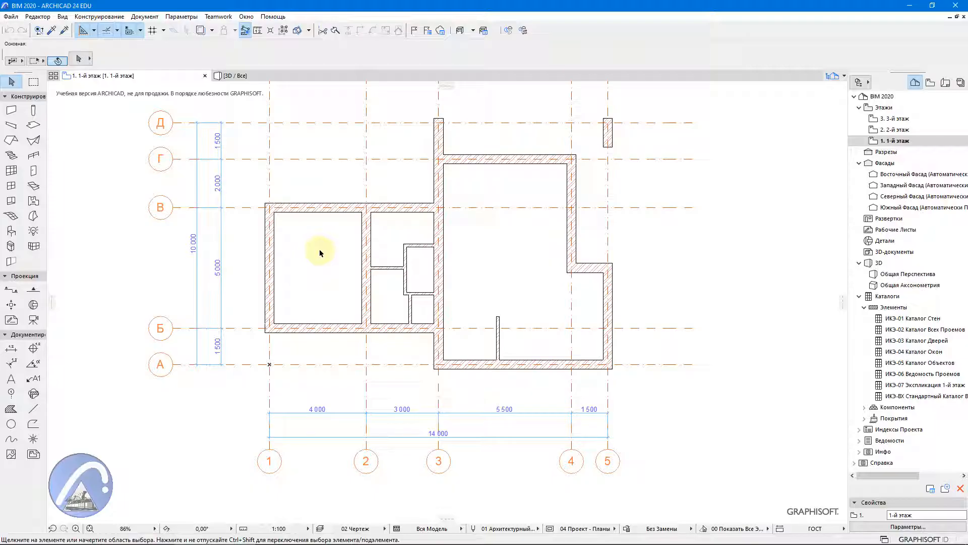
{"action": "left_click", "coordinate": [413, 313]}
{"action": "scroll", "coordinate": [261, 327], "scroll_direction": "down", "scroll_amount": 3}
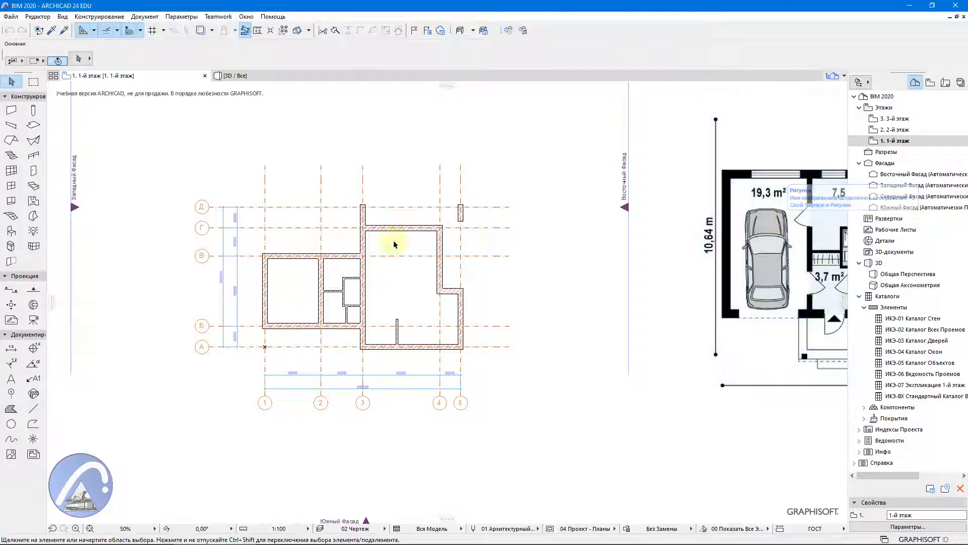
Step: Open the Object tool's default settings and choose Автомобиль Повышенной Комфортности 24 from the Транспорт 24 library folder
{"action": "left_click", "coordinate": [11, 232]}
{"action": "double_click", "coordinate": [11, 231]}
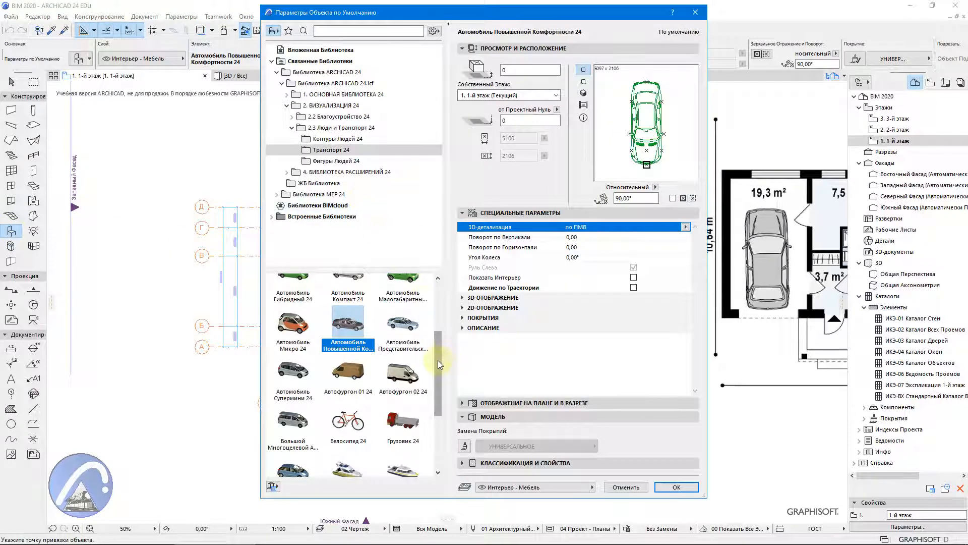
{"action": "scroll", "coordinate": [438, 426], "scroll_direction": "down", "scroll_amount": 3}
{"action": "left_click_drag", "start_coordinate": [438, 430], "coordinate": [441, 317]}
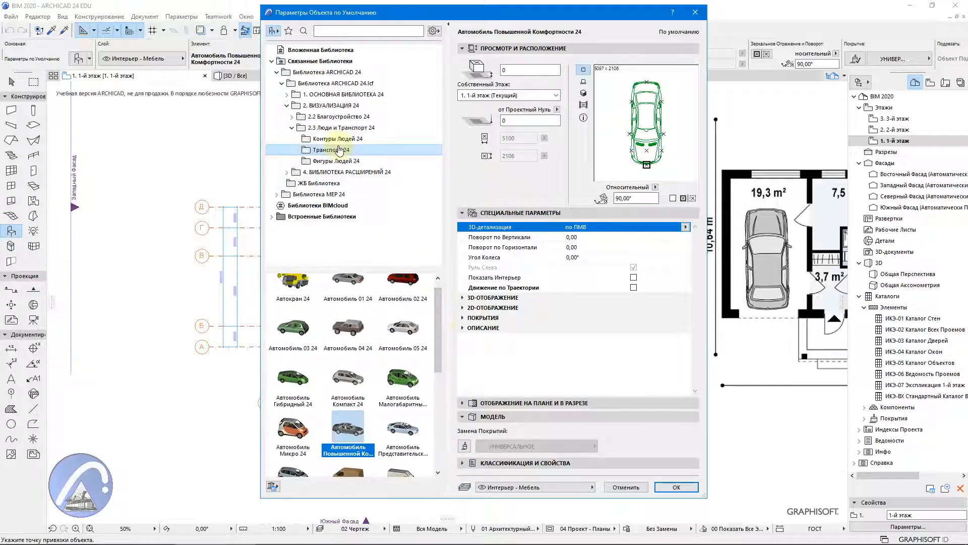
{"action": "left_click", "coordinate": [357, 149]}
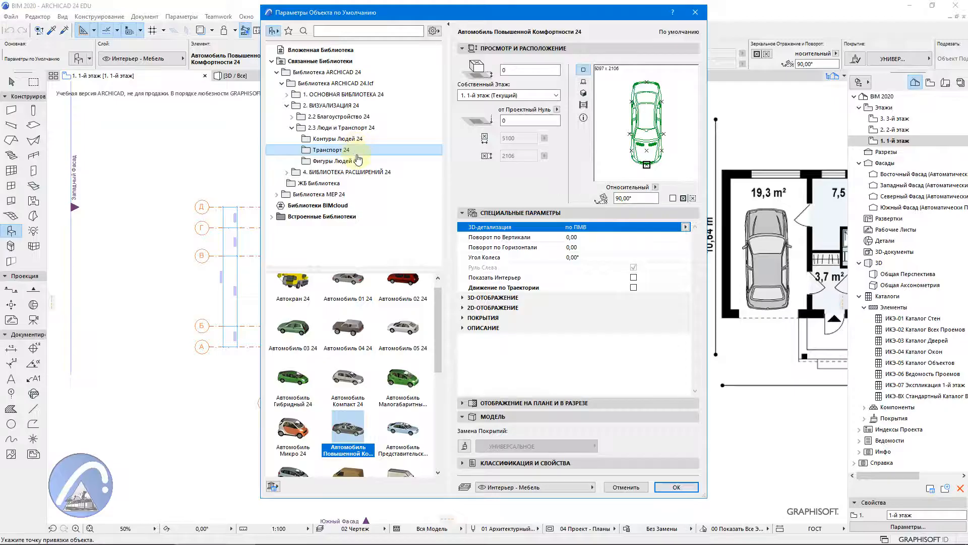
{"action": "left_click", "coordinate": [346, 288]}
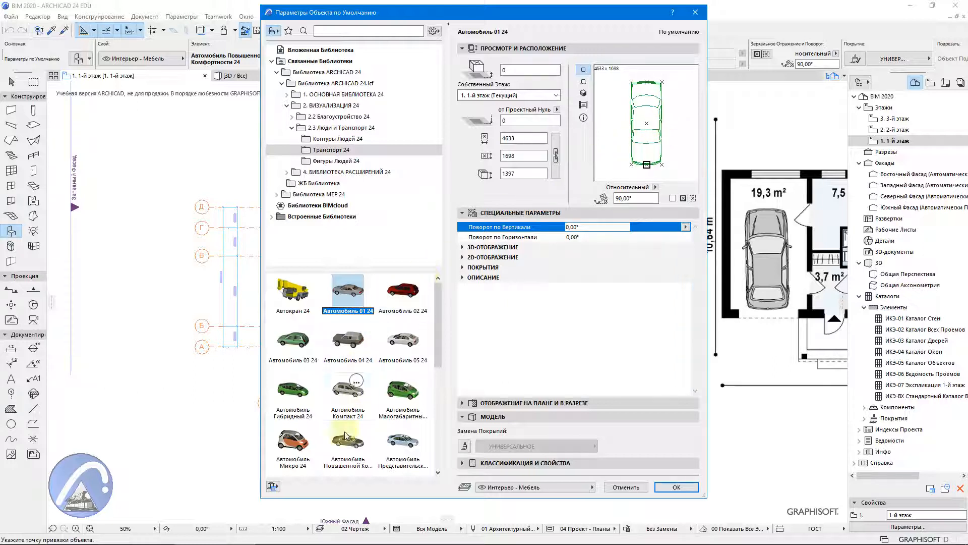
{"action": "left_click", "coordinate": [342, 448]}
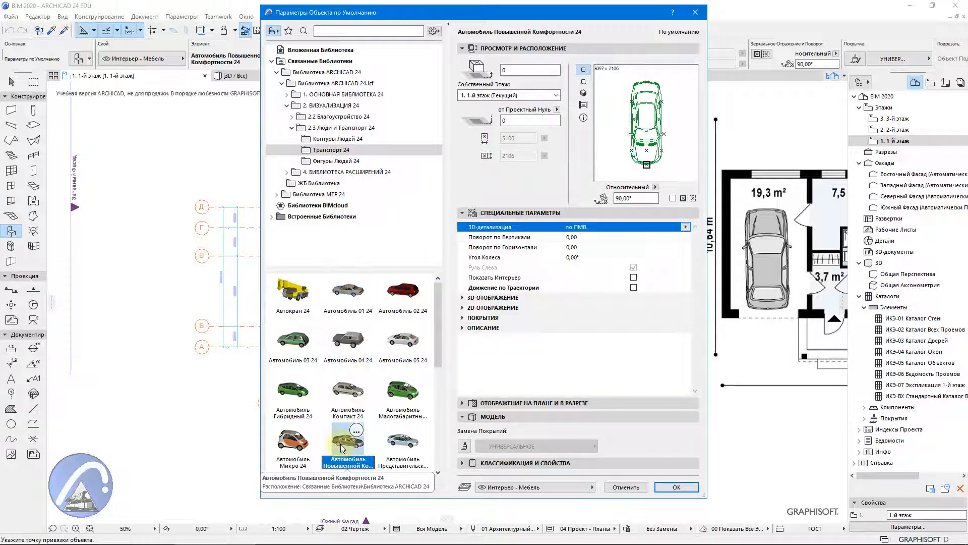
Step: Compare the Представительский, Гибридный and Компакт car models, and return to Автомобиль Повышенной Комфортности 24
{"action": "scroll", "coordinate": [438, 378], "scroll_direction": "down", "scroll_amount": 3}
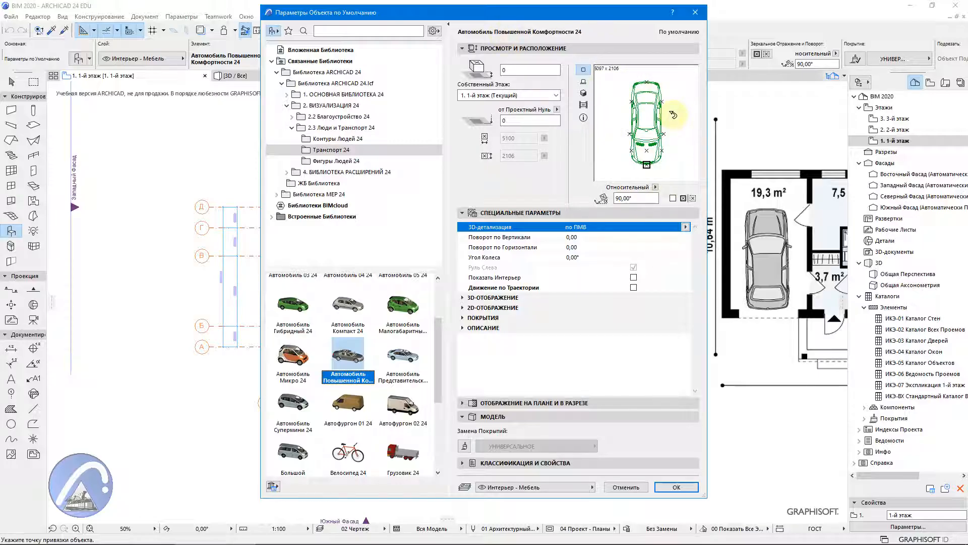
{"action": "left_click", "coordinate": [403, 359]}
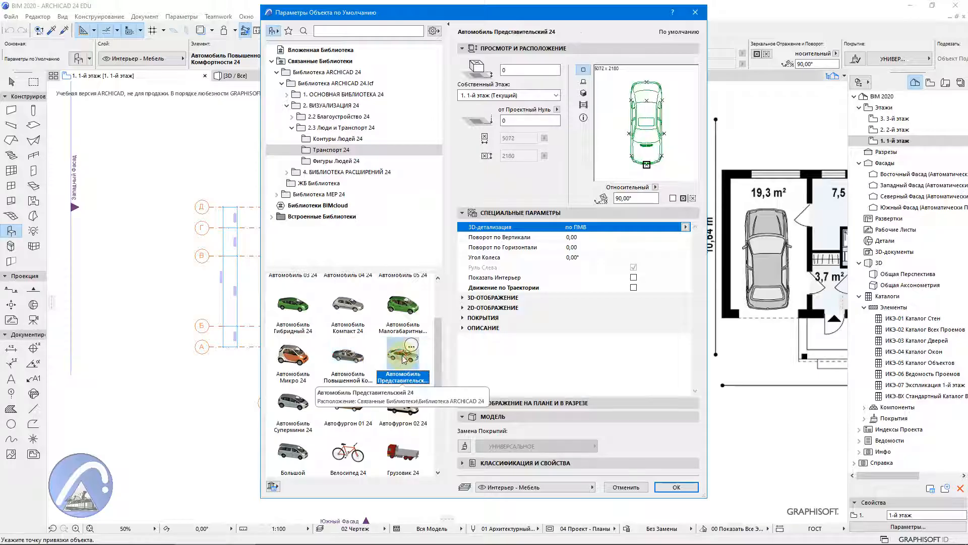
{"action": "left_click", "coordinate": [351, 358]}
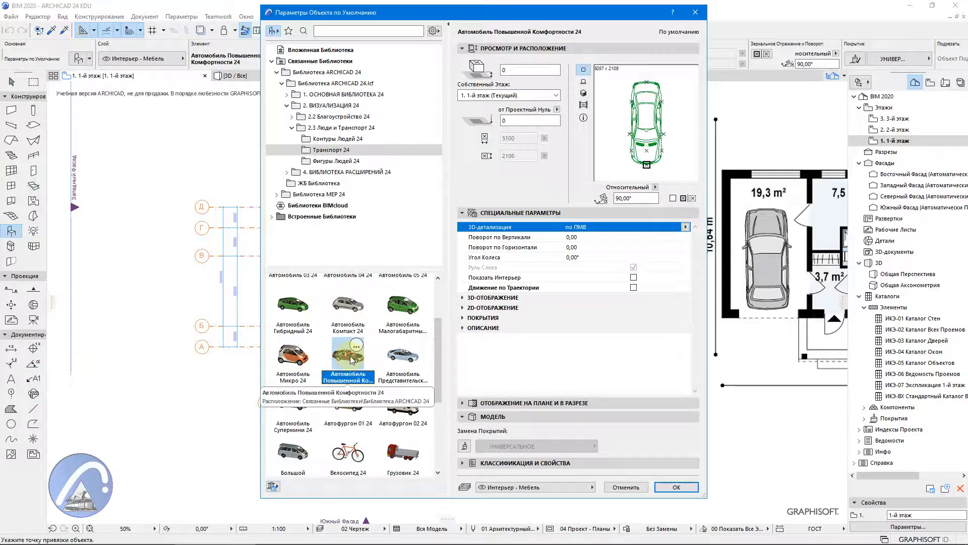
{"action": "left_click", "coordinate": [293, 305]}
{"action": "right_click", "coordinate": [411, 309]}
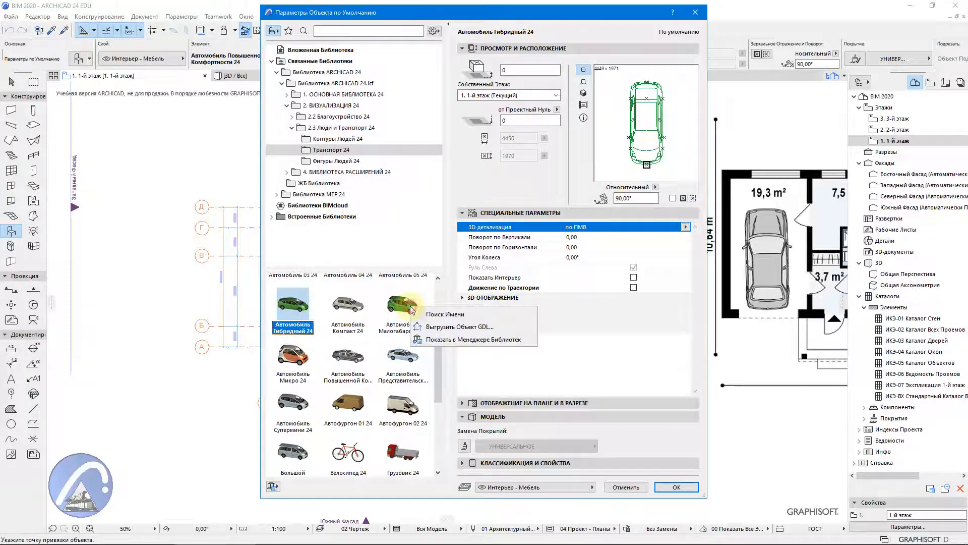
{"action": "left_click", "coordinate": [344, 306]}
{"action": "left_click", "coordinate": [351, 361]}
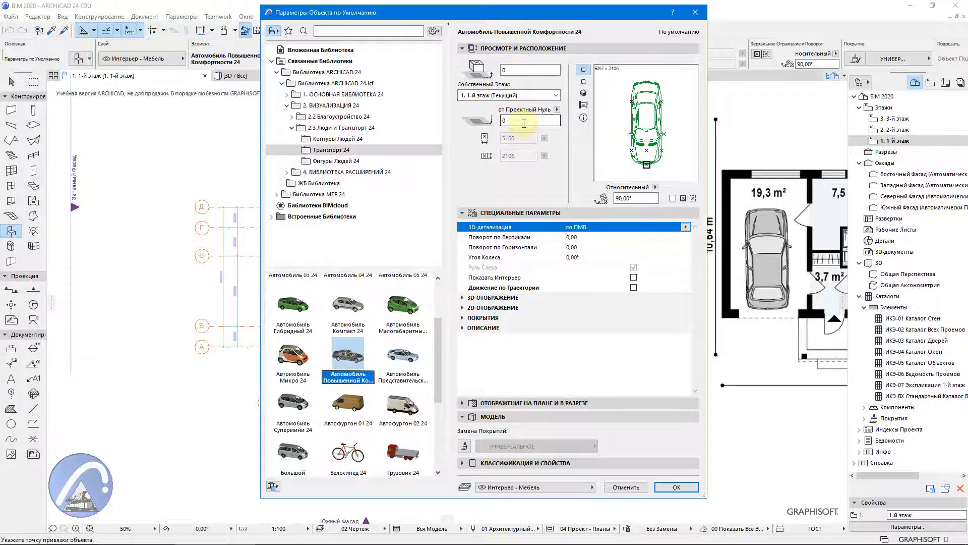
Step: Assign the car object to the layer Интерьер - Мебель and accept the default object settings
{"action": "left_click", "coordinate": [508, 489]}
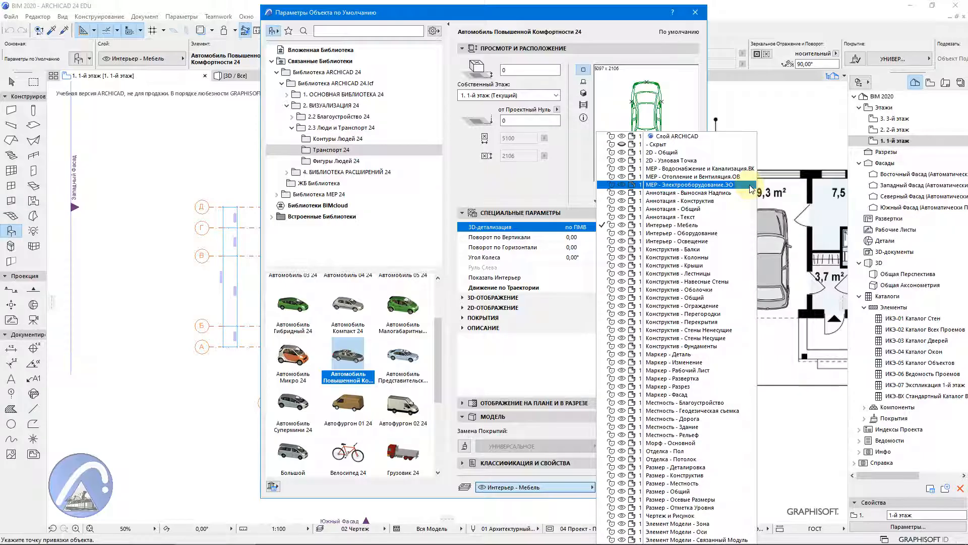
{"action": "left_click", "coordinate": [679, 225]}
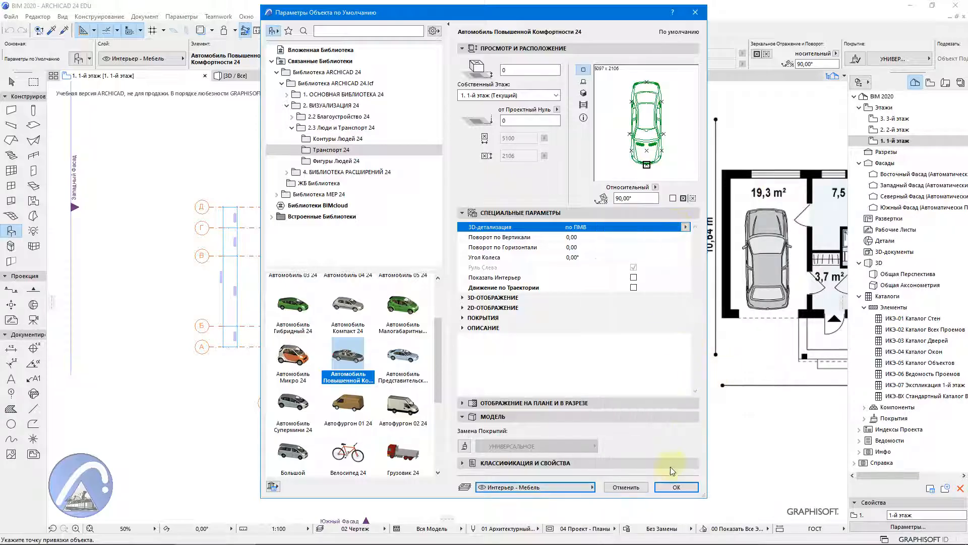
{"action": "left_click", "coordinate": [668, 488]}
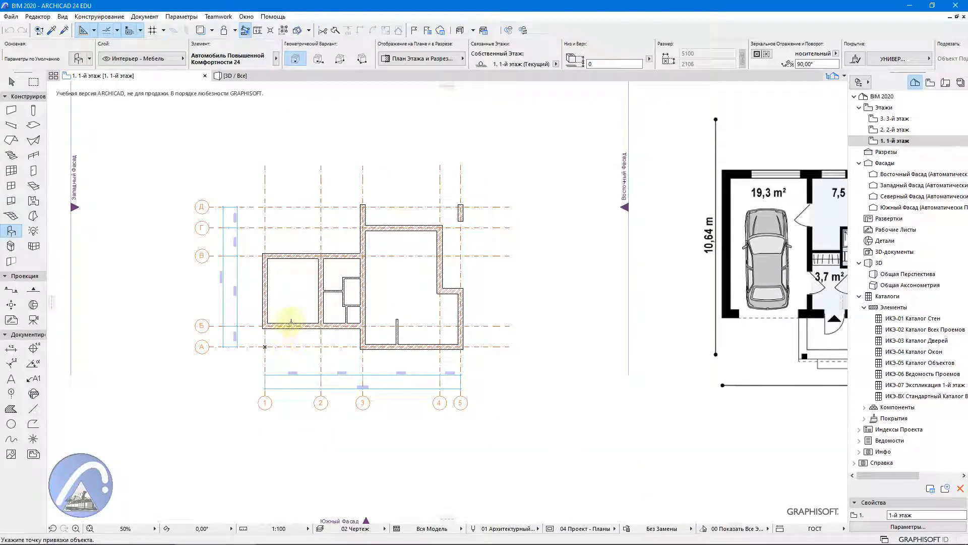
Step: Place the car in the garage between axes 1 and 2, anchoring its front at the middle of the inner wall face along axis Б
{"action": "scroll", "coordinate": [293, 322], "scroll_direction": "up", "scroll_amount": 3}
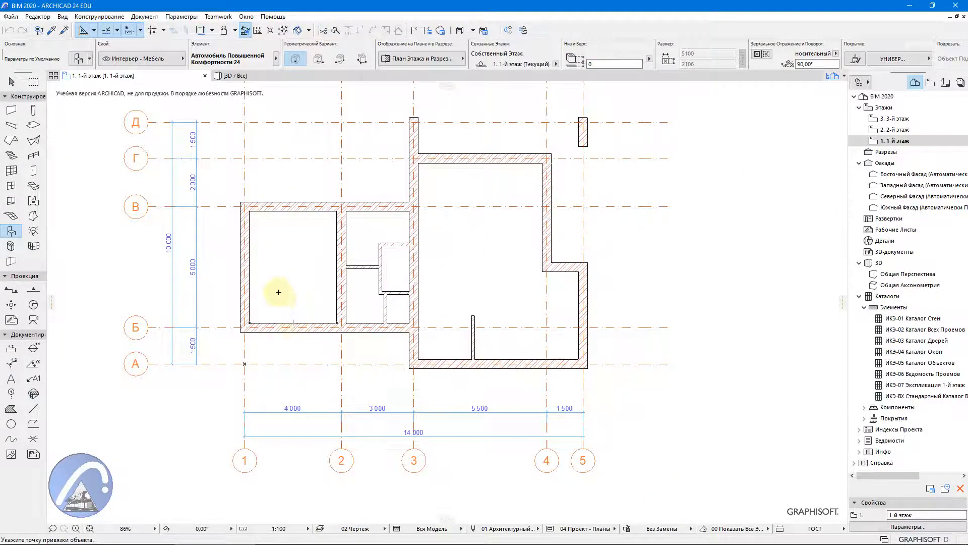
{"action": "scroll", "coordinate": [277, 290], "scroll_direction": "up", "scroll_amount": 4}
{"action": "middle_click_drag", "start_coordinate": [280, 294], "coordinate": [323, 335]}
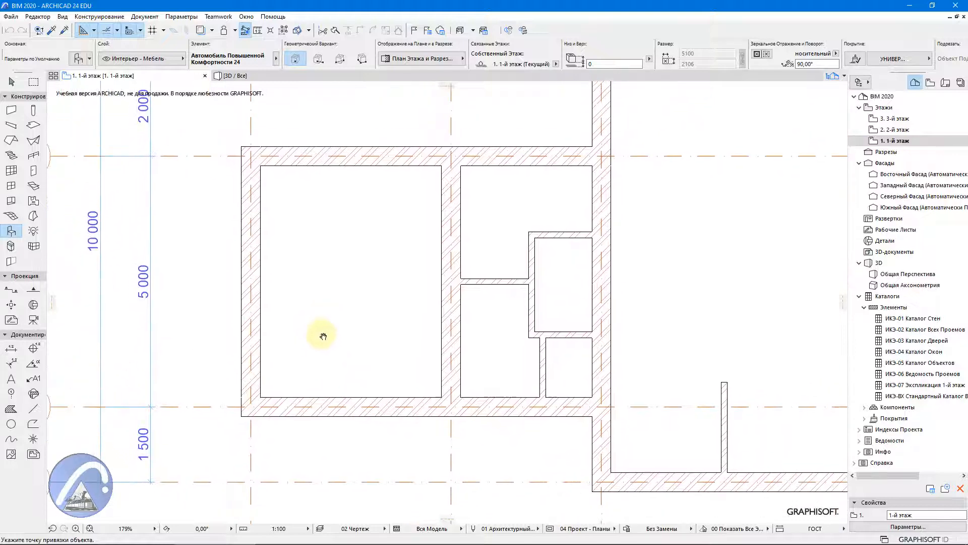
{"action": "left_click", "coordinate": [351, 397]}
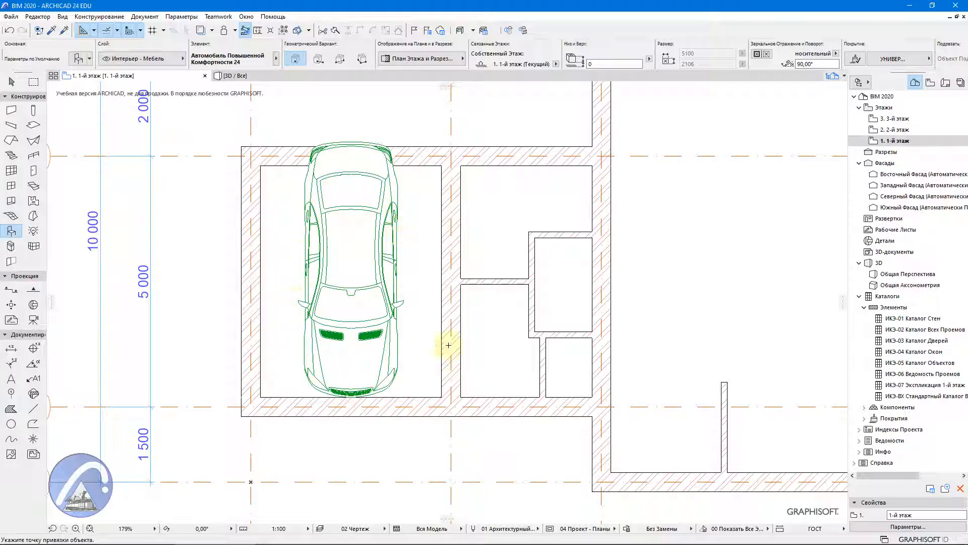
{"action": "middle_click_drag", "start_coordinate": [430, 277], "coordinate": [460, 344]}
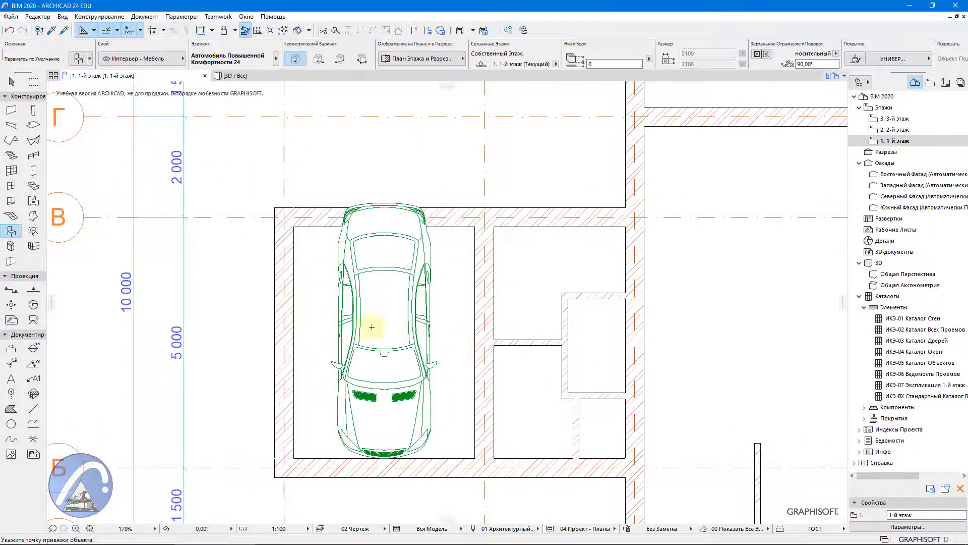
{"action": "scroll", "coordinate": [325, 320], "scroll_direction": "down", "scroll_amount": 1}
{"action": "scroll", "coordinate": [314, 296], "scroll_direction": "down", "scroll_amount": 2}
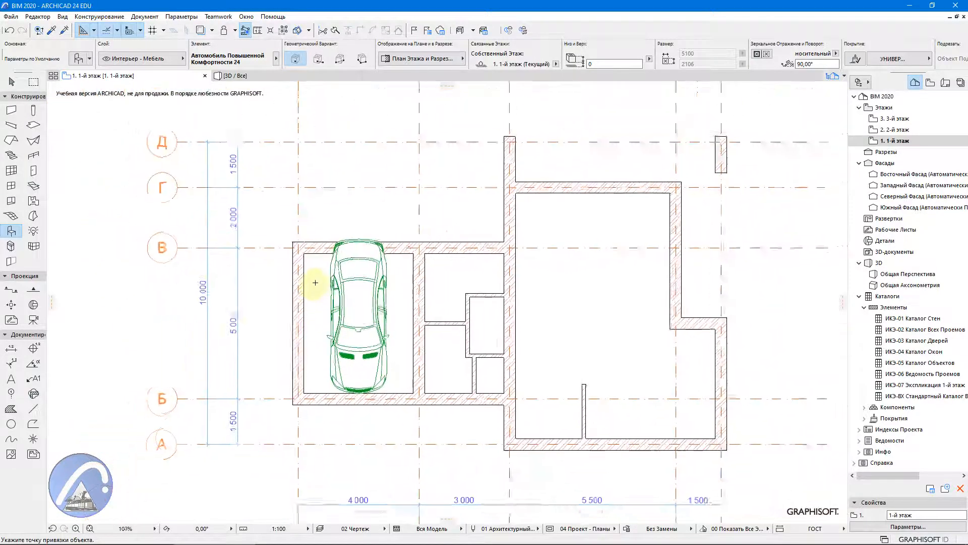
{"action": "scroll", "coordinate": [255, 406], "scroll_direction": "up", "scroll_amount": 1}
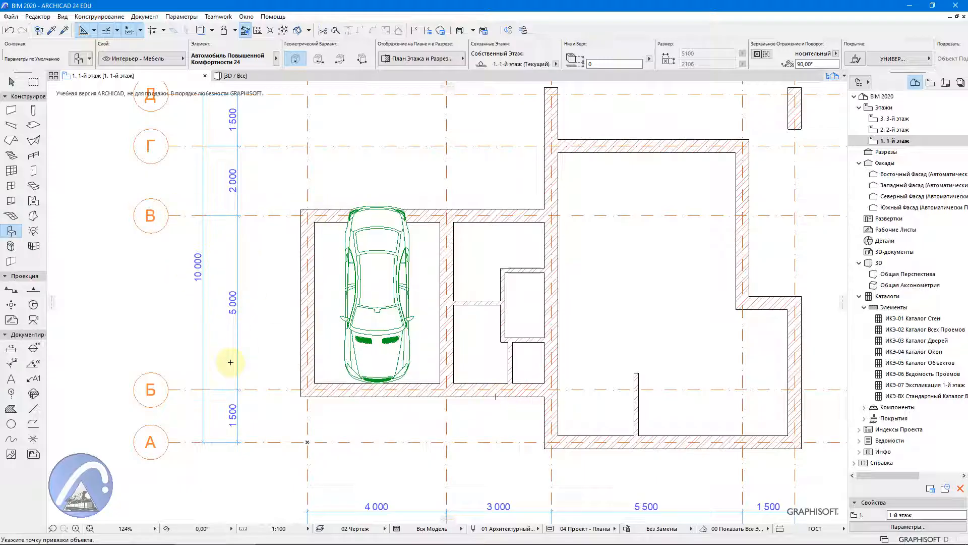
{"action": "left_click", "coordinate": [11, 81]}
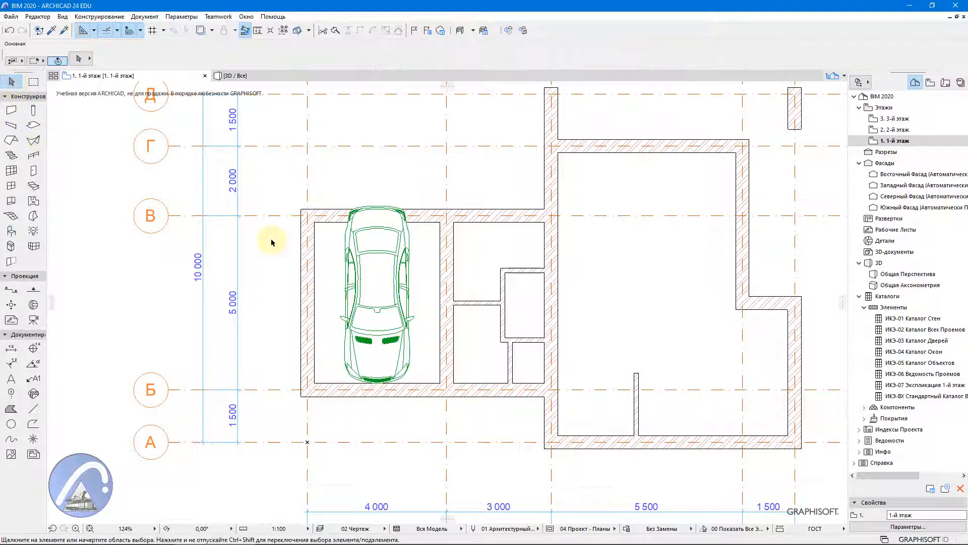
{"action": "left_click", "coordinate": [272, 215]}
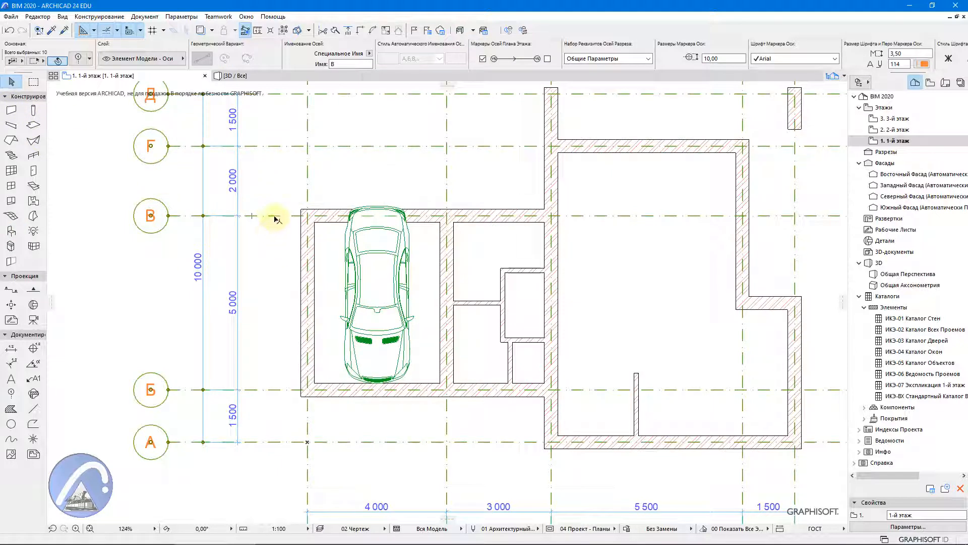
{"action": "left_click", "coordinate": [112, 17]}
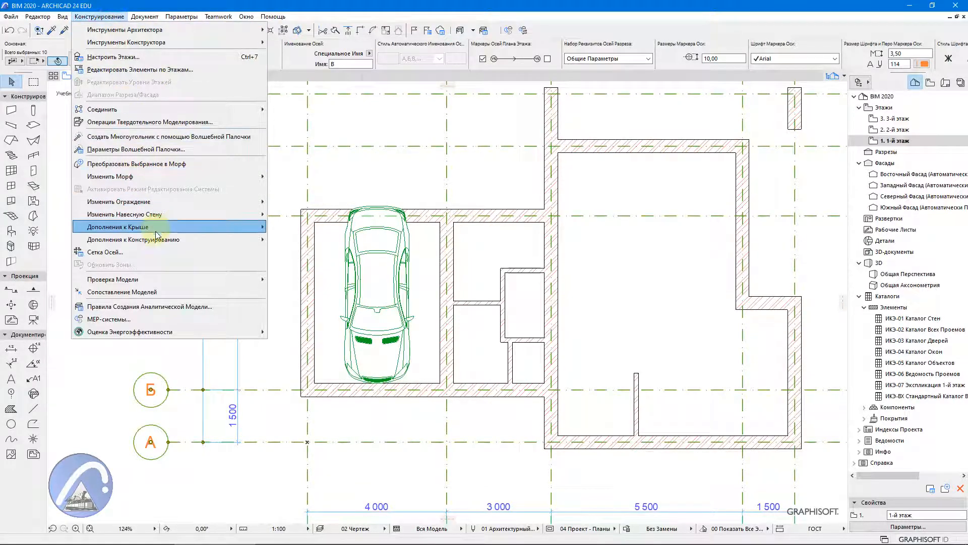
{"action": "mouse_move", "coordinate": [158, 241]}
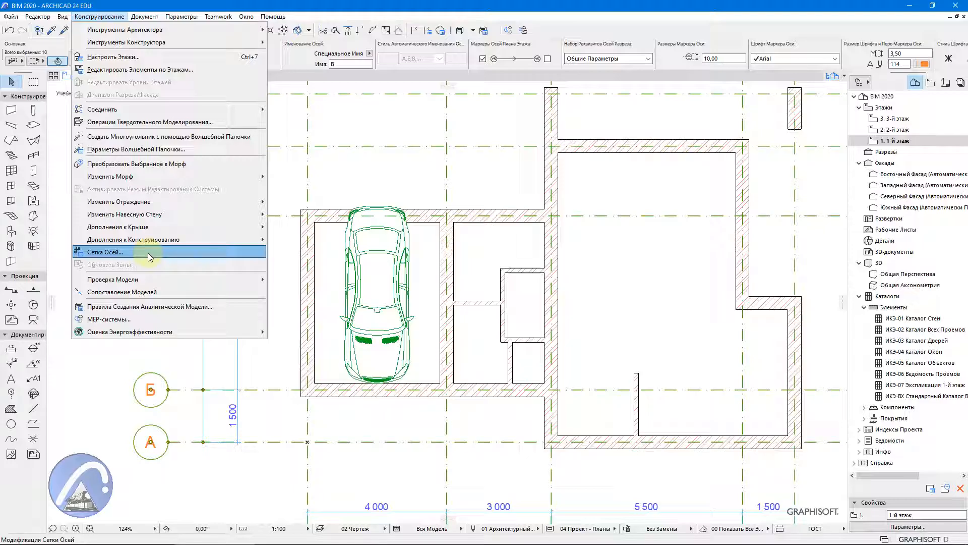
{"action": "left_click", "coordinate": [147, 253]}
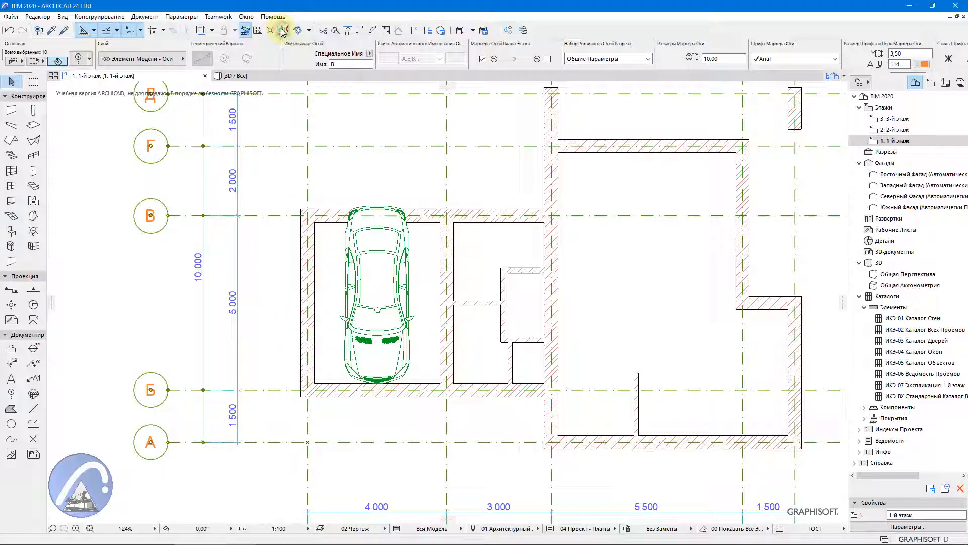
Step: Suspend element grouping and move only grid axis В 1000 mm towards axis Г
{"action": "left_click", "coordinate": [264, 182]}
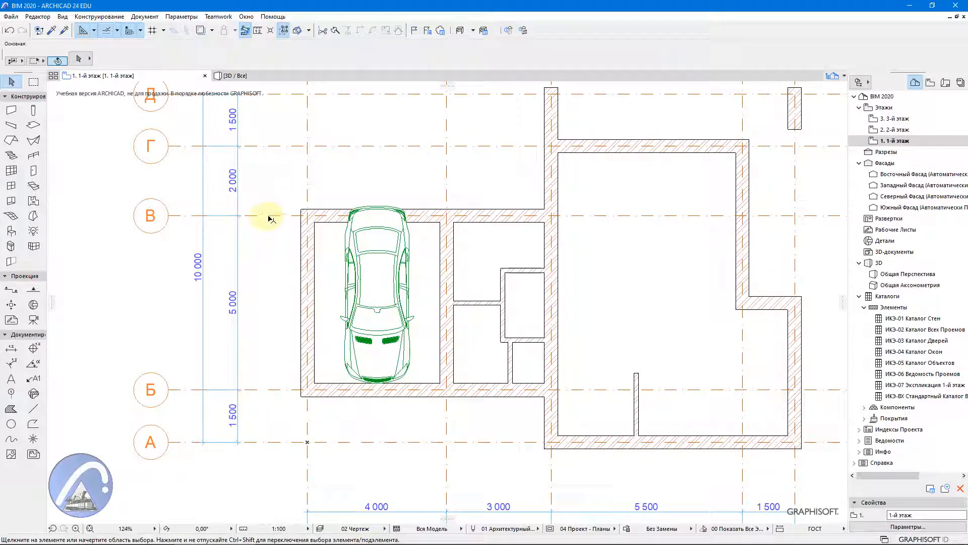
{"action": "left_click", "coordinate": [268, 215]}
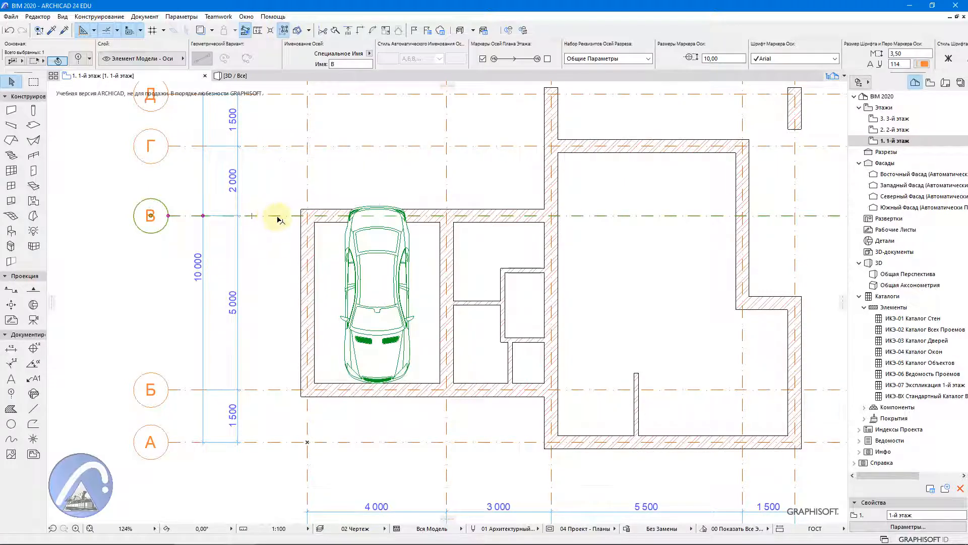
{"action": "left_click", "coordinate": [278, 217]}
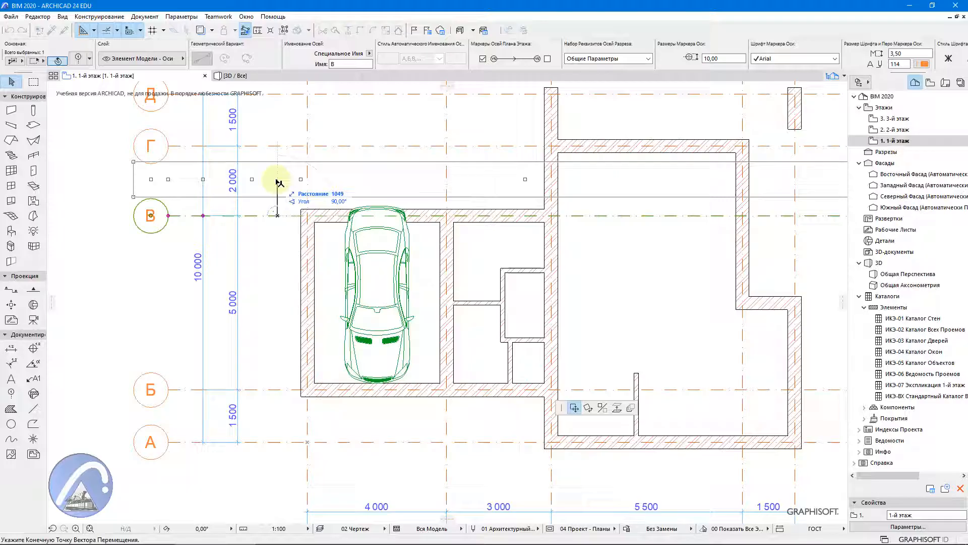
{"action": "type", "text": "1000"}
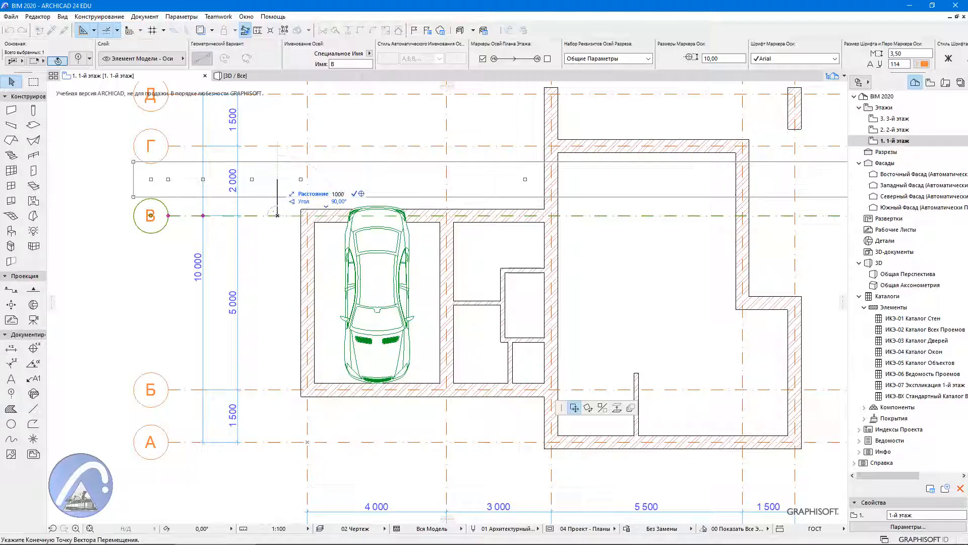
{"action": "key", "text": "Return"}
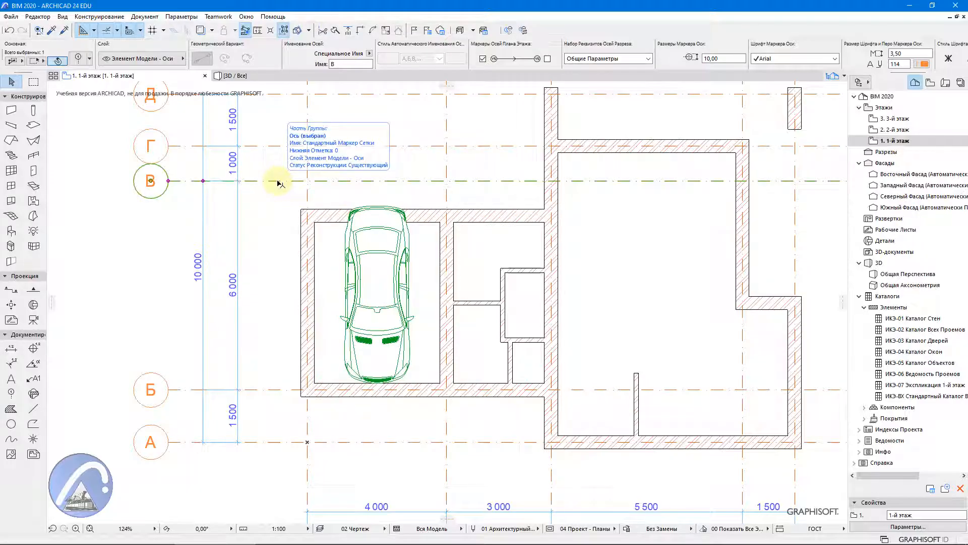
Step: Move the garage's outer wall from its old line 1000 mm onto grid axis В
{"action": "left_click", "coordinate": [266, 226]}
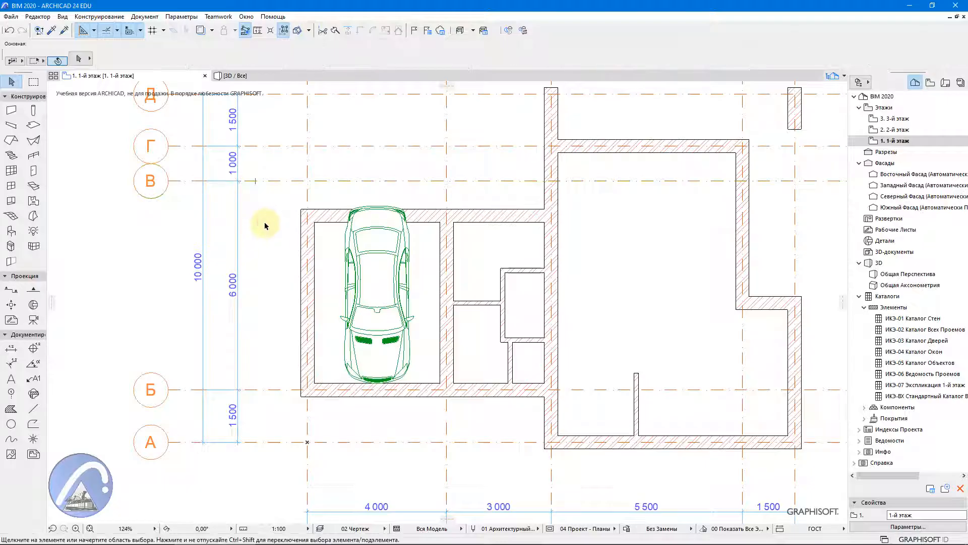
{"action": "left_click", "coordinate": [330, 221]}
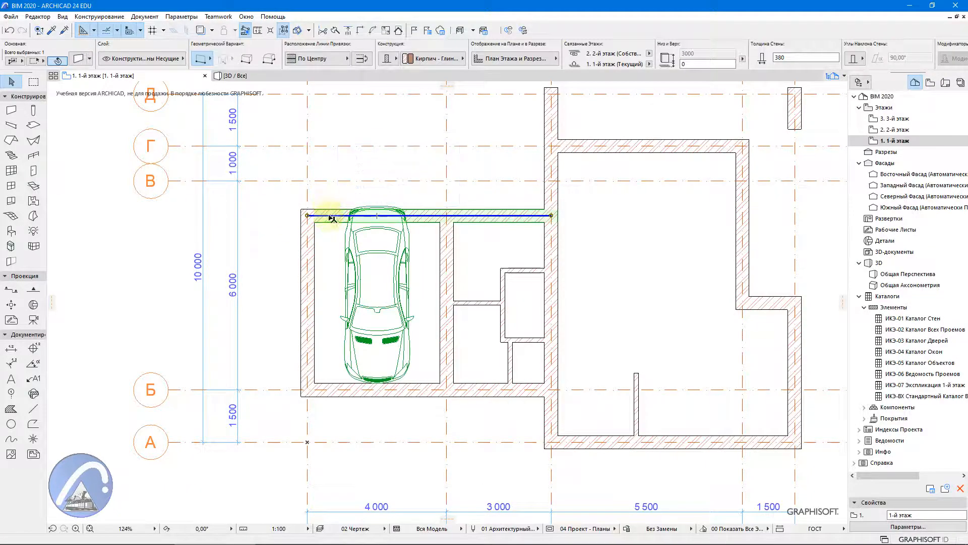
{"action": "left_click", "coordinate": [330, 215]}
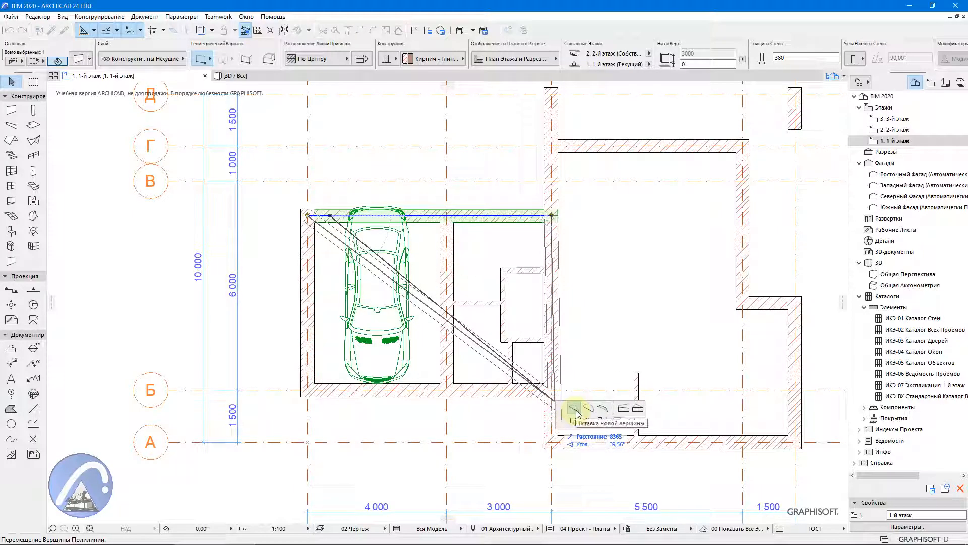
{"action": "left_click", "coordinate": [574, 408]}
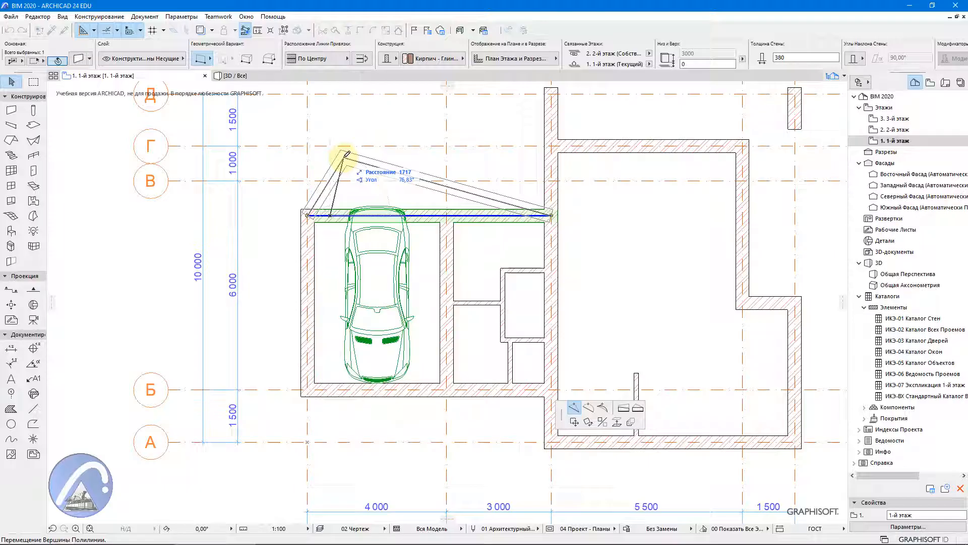
{"action": "left_click", "coordinate": [575, 423]}
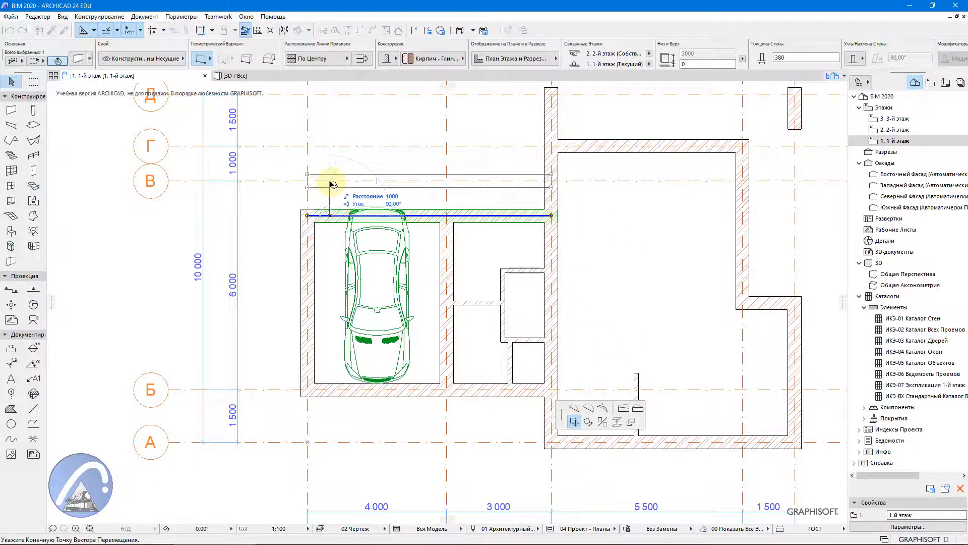
{"action": "left_click", "coordinate": [330, 184]}
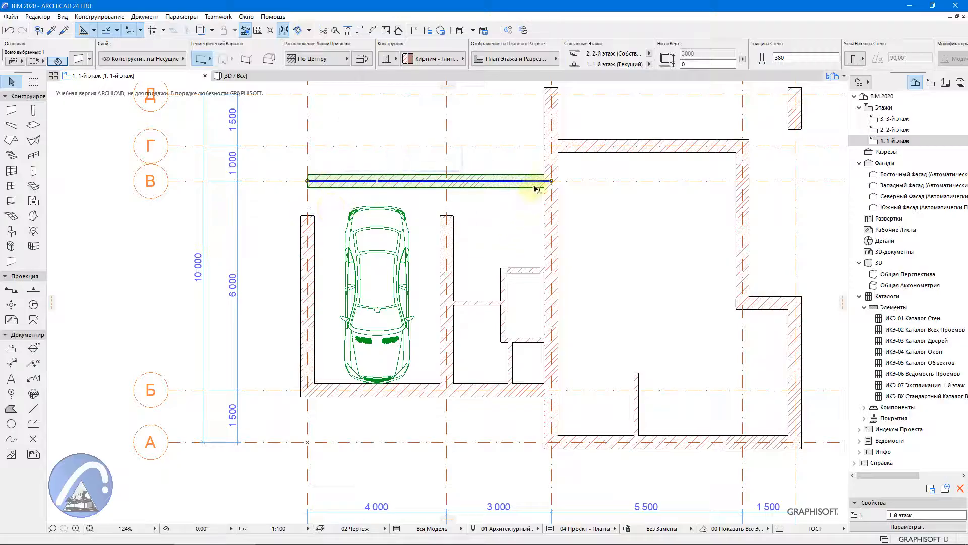
Step: Shift the shared end node of the two collinear walls along axis 3 to the intersection with axis В
{"action": "left_click", "coordinate": [557, 166]}
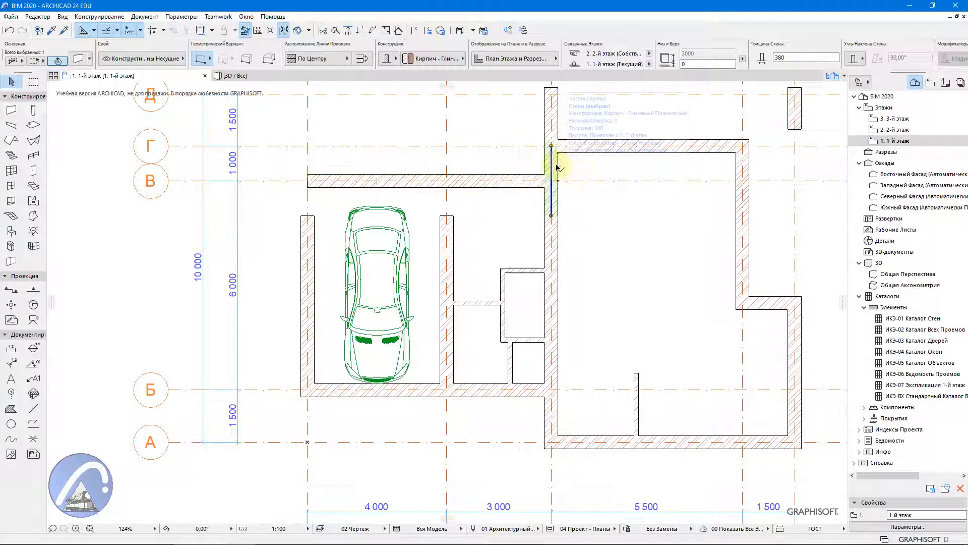
{"action": "left_click", "coordinate": [556, 234]}
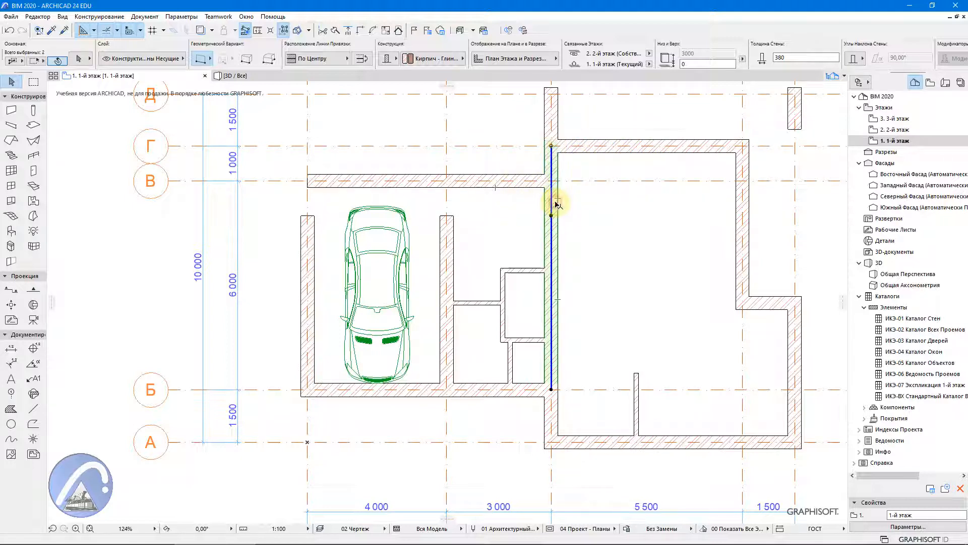
{"action": "left_click", "coordinate": [552, 216]}
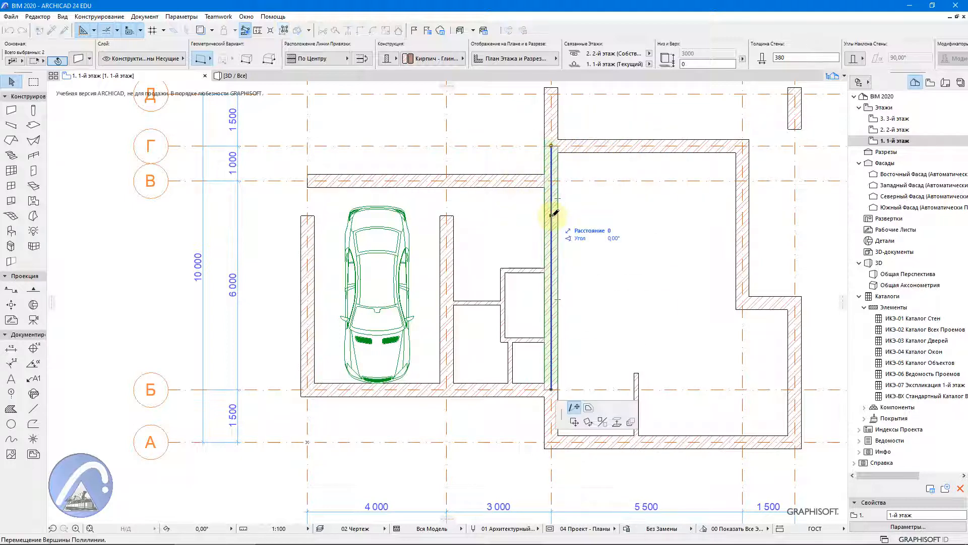
{"action": "left_click", "coordinate": [555, 178]}
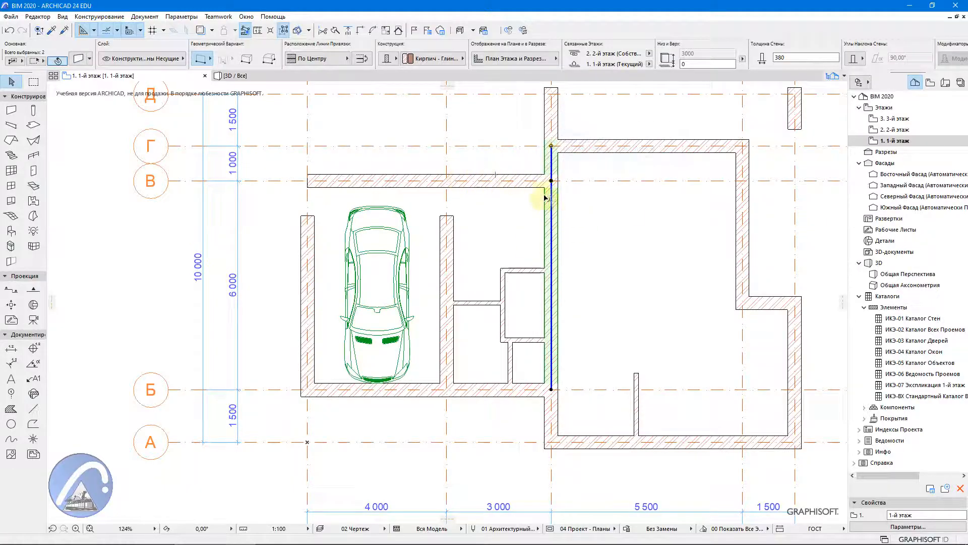
{"action": "left_click", "coordinate": [517, 209]}
Step: Extend both garage side walls along axes 1 and 2 to the relocated wall on axis В
{"action": "scroll", "coordinate": [552, 174], "scroll_direction": "up", "scroll_amount": 1}
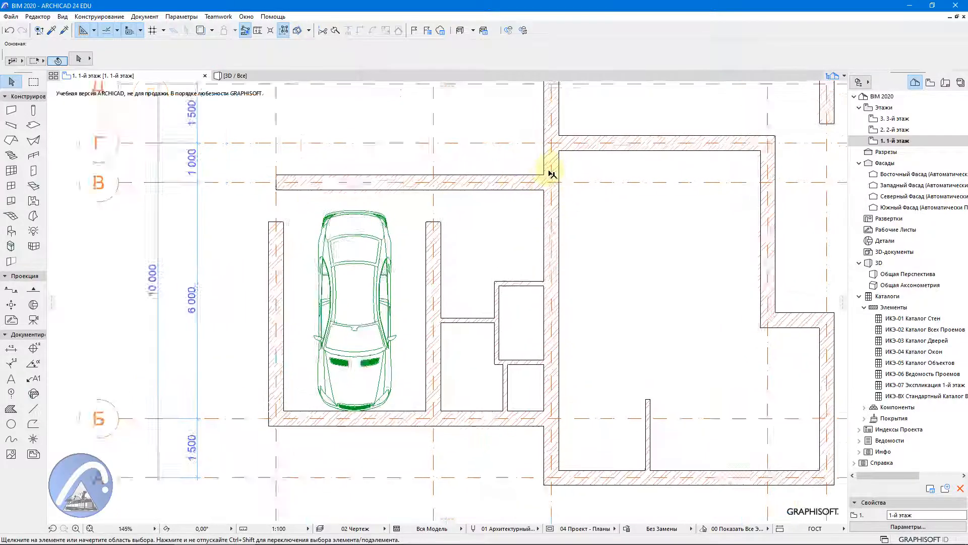
{"action": "scroll", "coordinate": [552, 174], "scroll_direction": "up", "scroll_amount": 1}
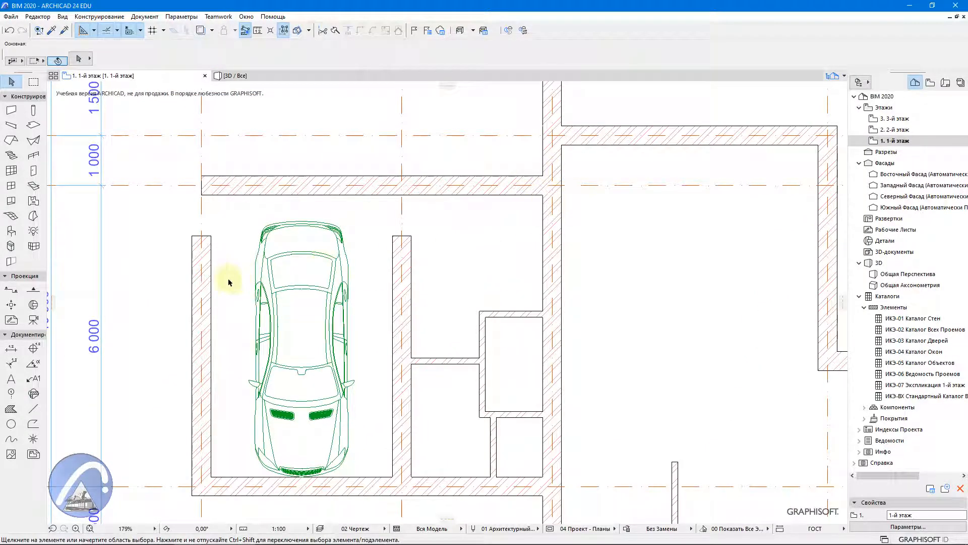
{"action": "left_click", "coordinate": [211, 263]}
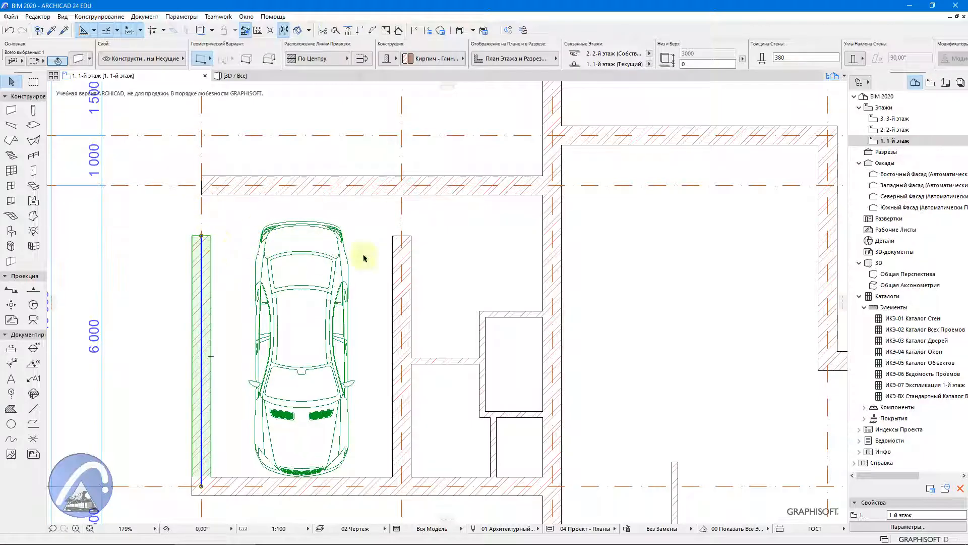
{"action": "left_click", "coordinate": [410, 253], "text": "shift"}
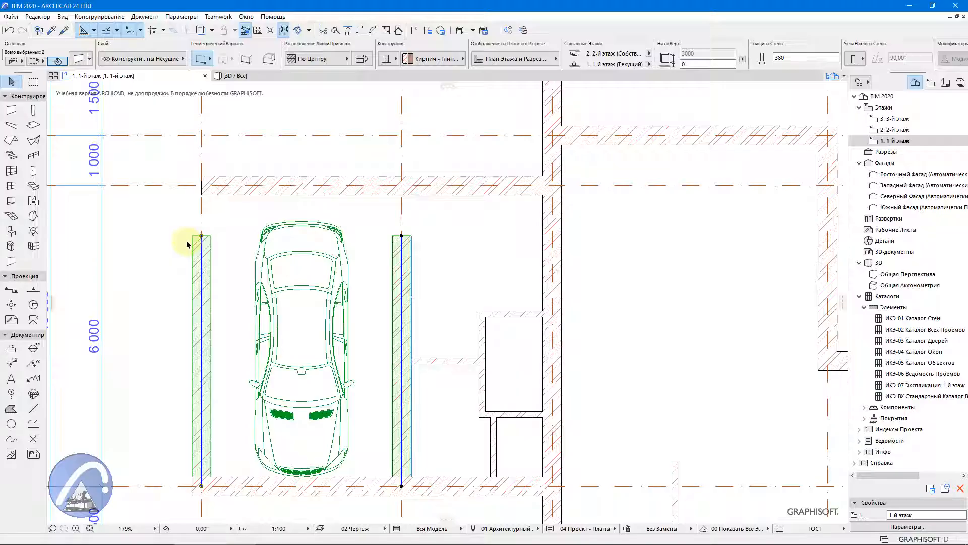
{"action": "left_click", "coordinate": [350, 33]}
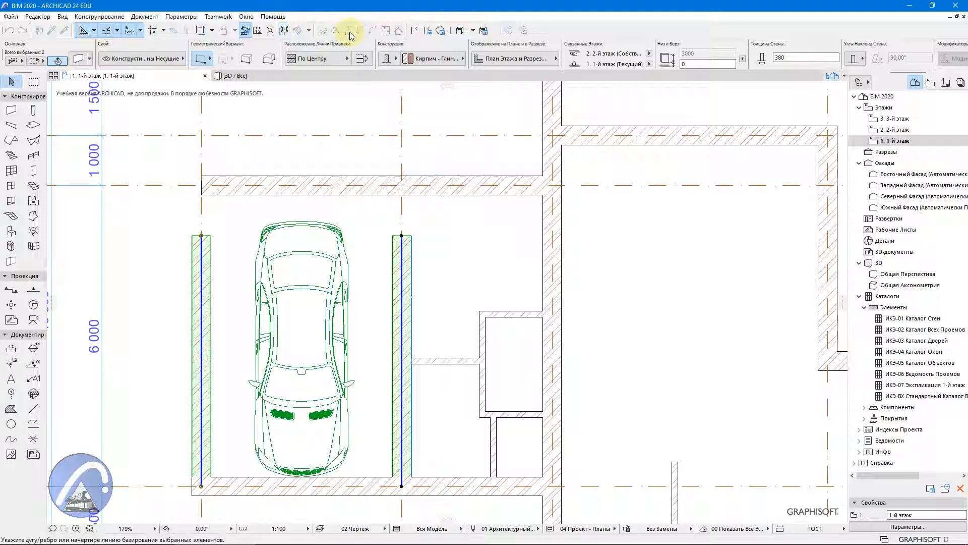
{"action": "left_click", "coordinate": [323, 186]}
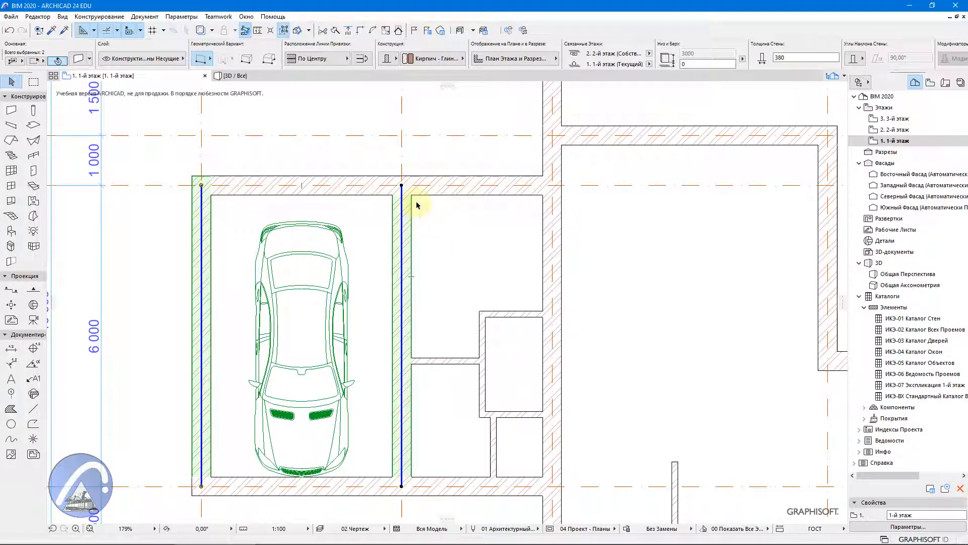
{"action": "left_click", "coordinate": [444, 278]}
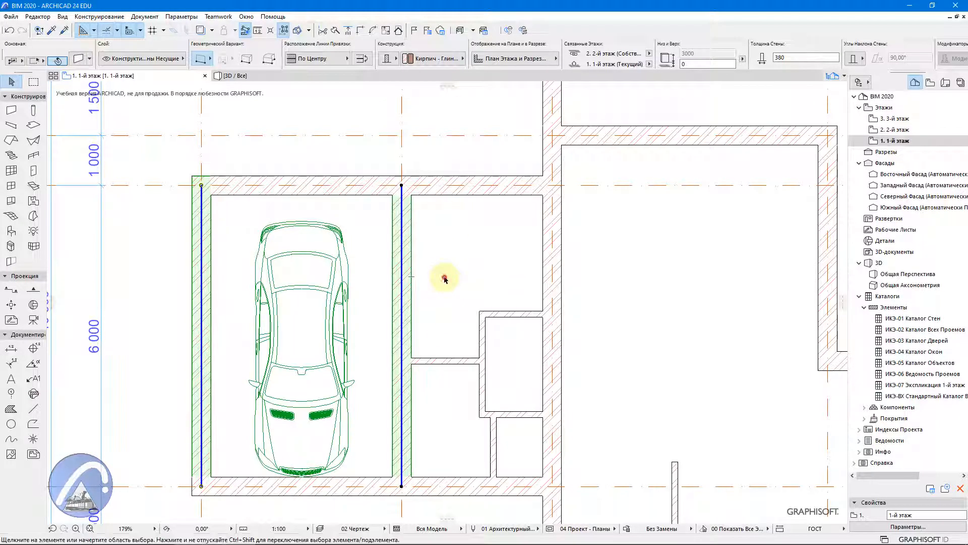
Step: Move the car 250 mm straight towards the wall on axis В, away from the wall on axis Б
{"action": "left_click", "coordinate": [304, 319]}
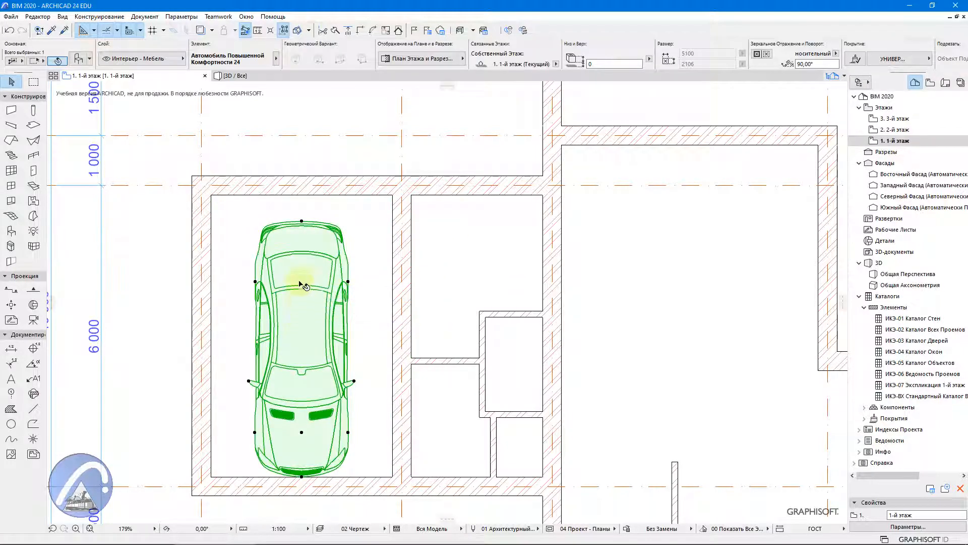
{"action": "left_click", "coordinate": [301, 222]}
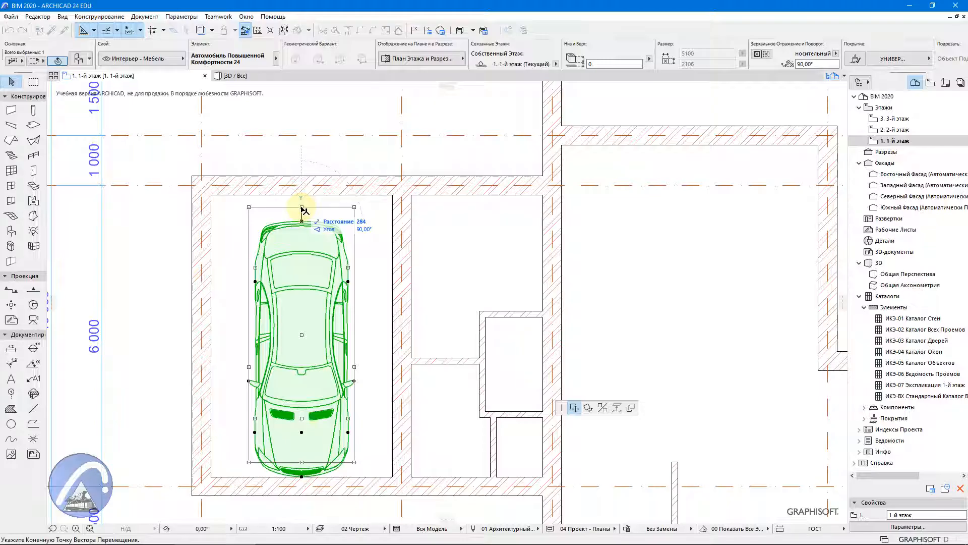
{"action": "type", "text": "250"}
{"action": "key", "text": "Return"}
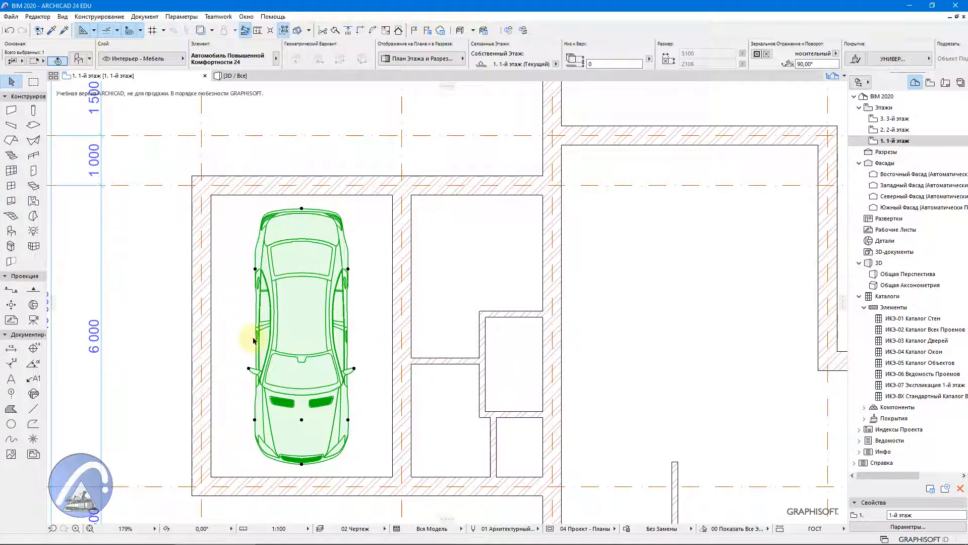
{"action": "middle_click_drag", "start_coordinate": [129, 367], "coordinate": [194, 316]}
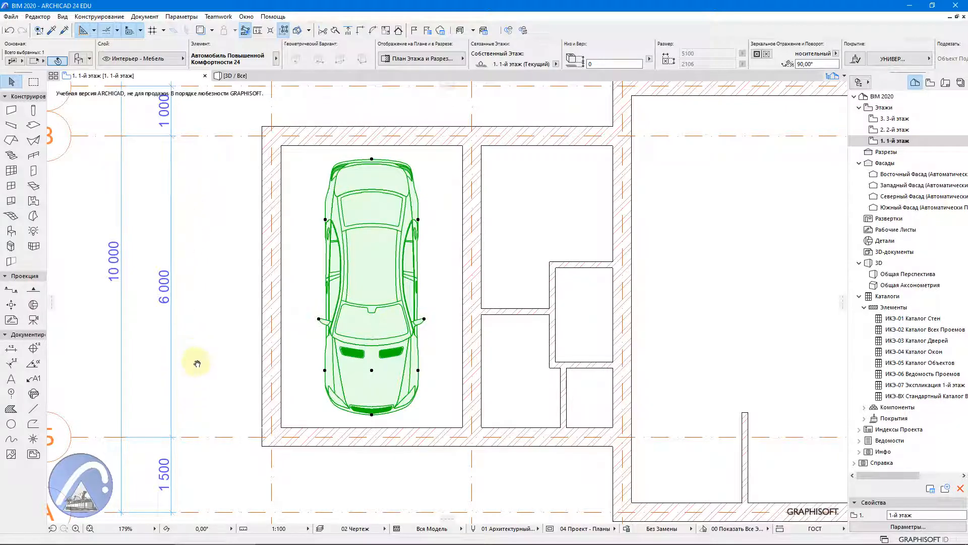
{"action": "middle_click_drag", "start_coordinate": [196, 338], "coordinate": [189, 392]}
{"action": "scroll", "coordinate": [189, 392], "scroll_direction": "down", "scroll_amount": 2}
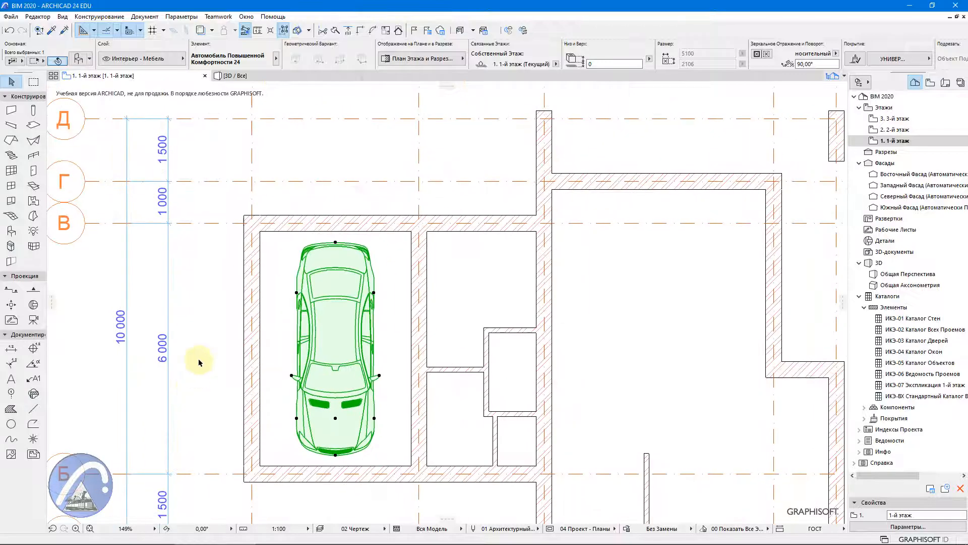
{"action": "scroll", "coordinate": [198, 362], "scroll_direction": "down", "scroll_amount": 1}
{"action": "middle_click_drag", "start_coordinate": [199, 355], "coordinate": [187, 305]}
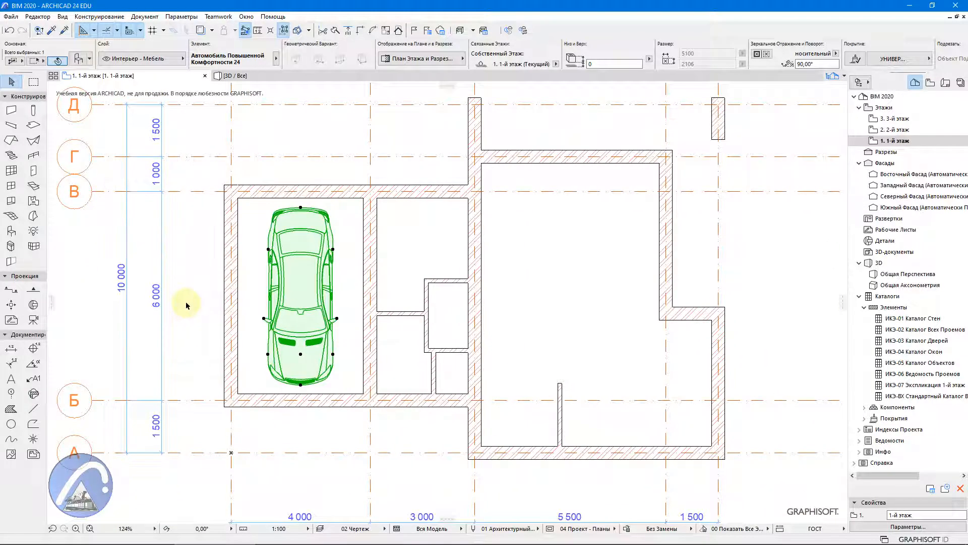
{"action": "left_click", "coordinate": [186, 305]}
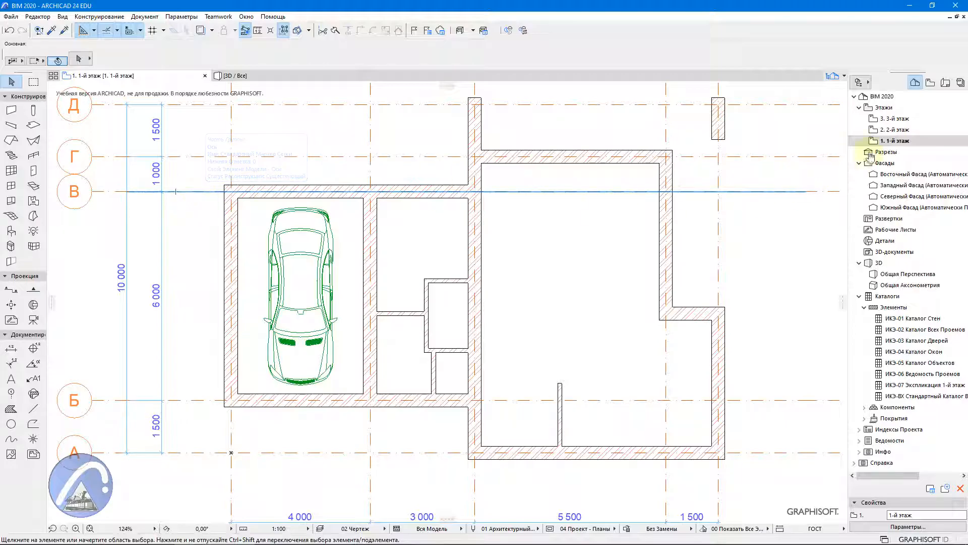
Step: Check the grid on the 2-й этаж plan, switch to 3-й этаж, and select the whole axis grid with element grouping re-enabled
{"action": "left_click", "coordinate": [899, 132]}
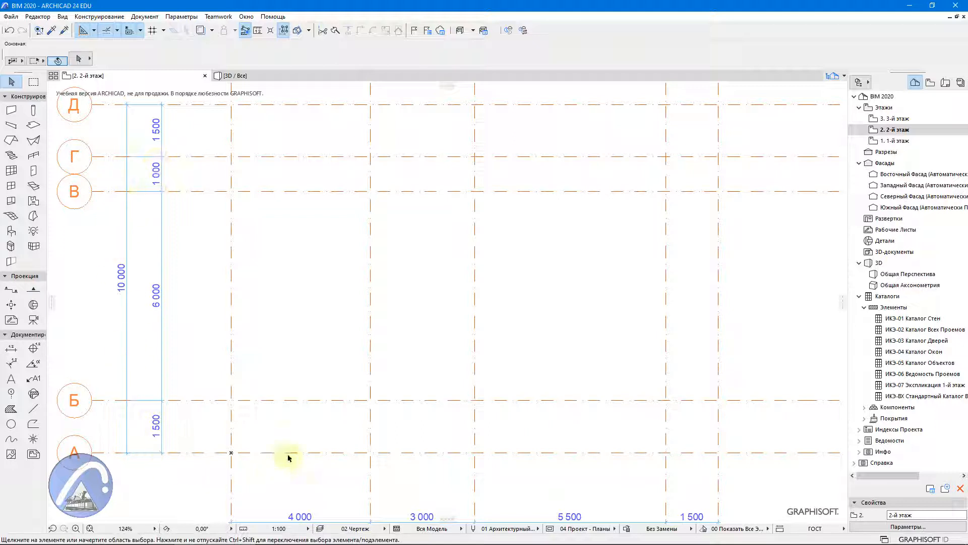
{"action": "left_click", "coordinate": [900, 119]}
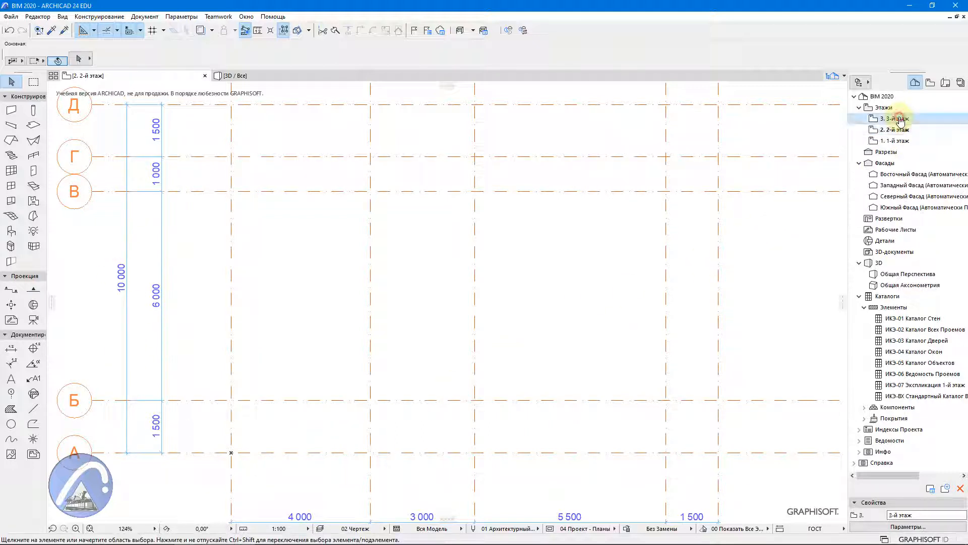
{"action": "left_click", "coordinate": [252, 195]}
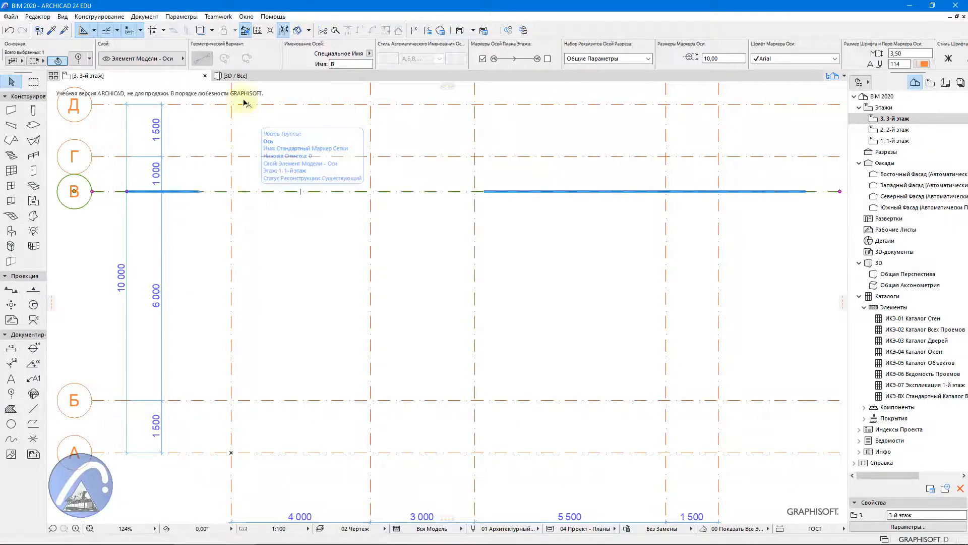
{"action": "left_click", "coordinate": [283, 30]}
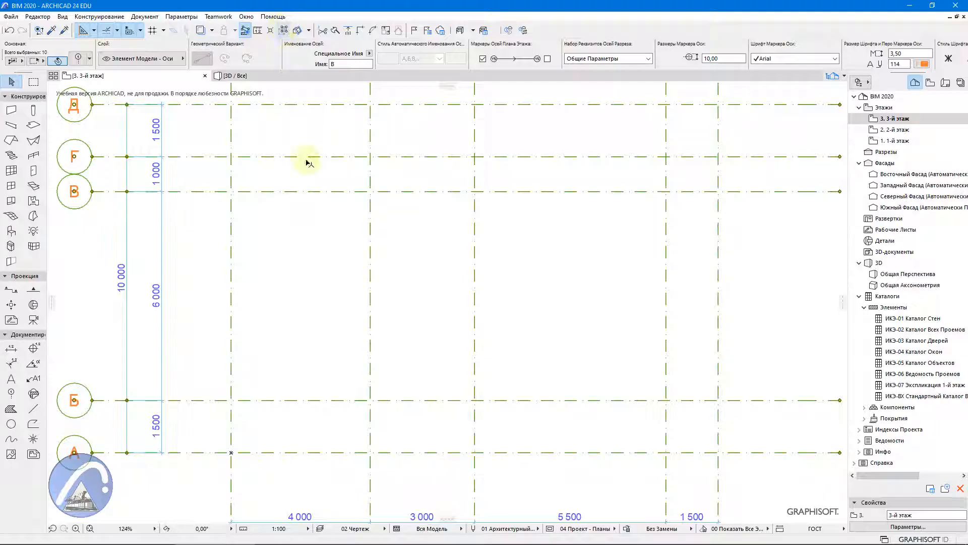
Step: Enable automatic marker offset for overlapping axes (Автоматически смещать Маркеры при наложении Осей) in the axis grid settings and apply it
{"action": "left_click", "coordinate": [99, 17]}
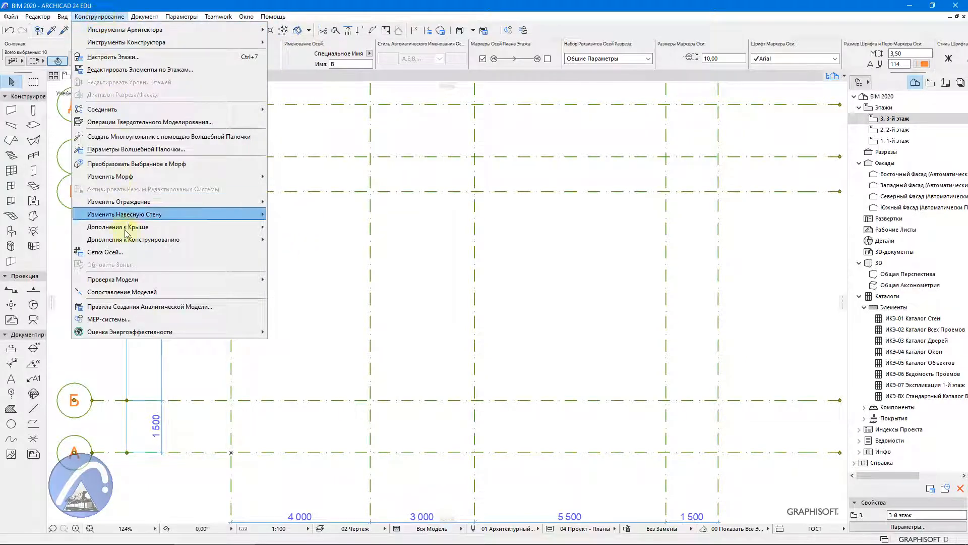
{"action": "left_click", "coordinate": [126, 253]}
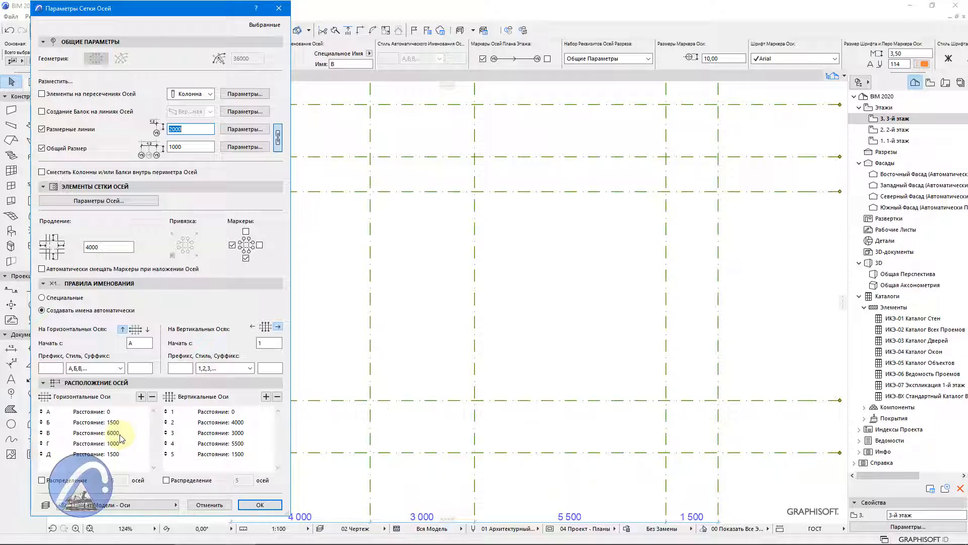
{"action": "left_click", "coordinate": [43, 270]}
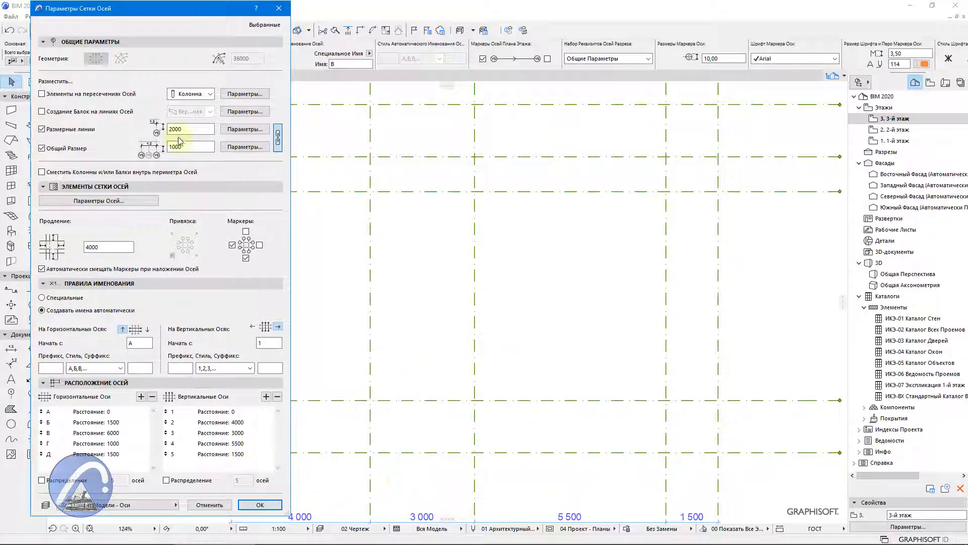
{"action": "mouse_move", "coordinate": [182, 8]}
{"action": "left_mouse_down"}
{"action": "mouse_move", "coordinate": [521, 32]}
{"action": "mouse_move", "coordinate": [353, 7]}
{"action": "mouse_move", "coordinate": [191, 7]}
{"action": "left_mouse_up"}
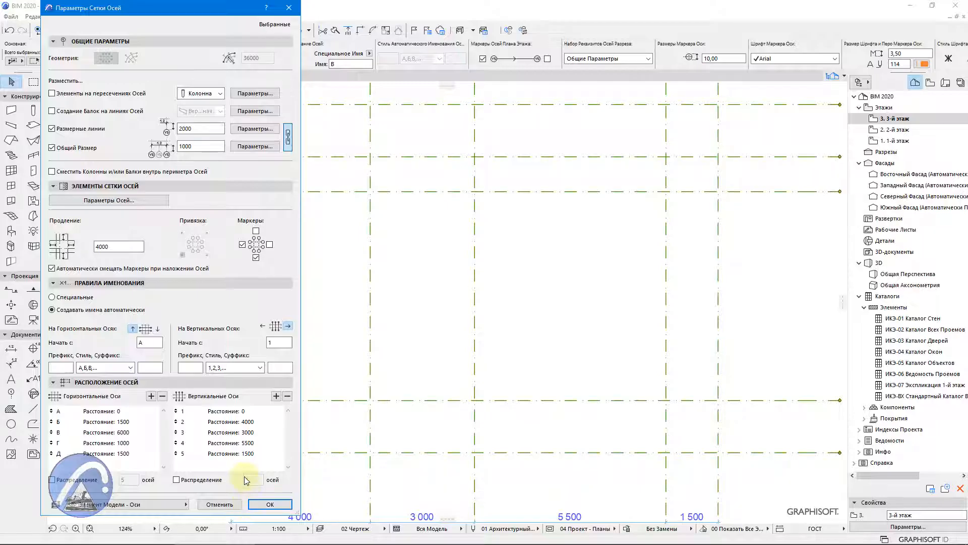
{"action": "left_click", "coordinate": [268, 505]}
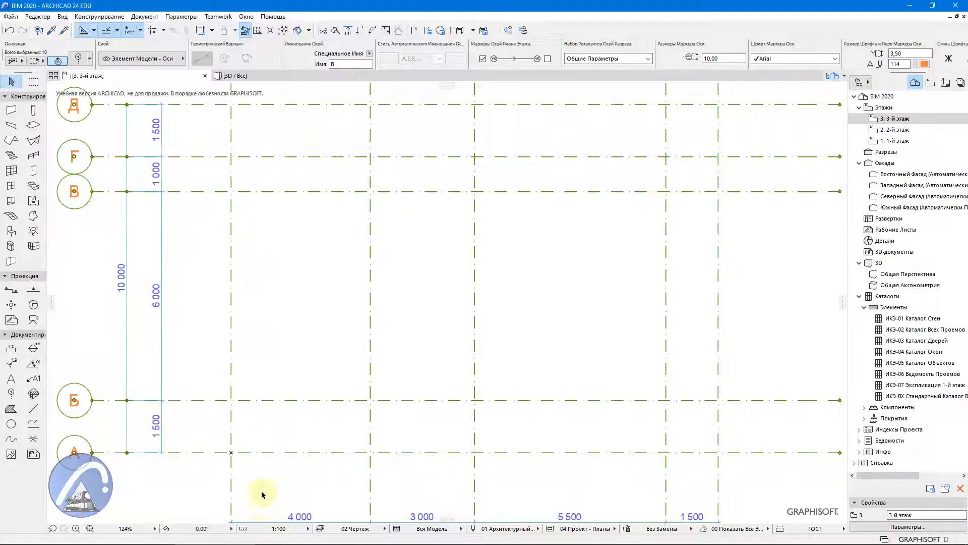
{"action": "scroll", "coordinate": [253, 327], "scroll_direction": "down", "scroll_amount": 4}
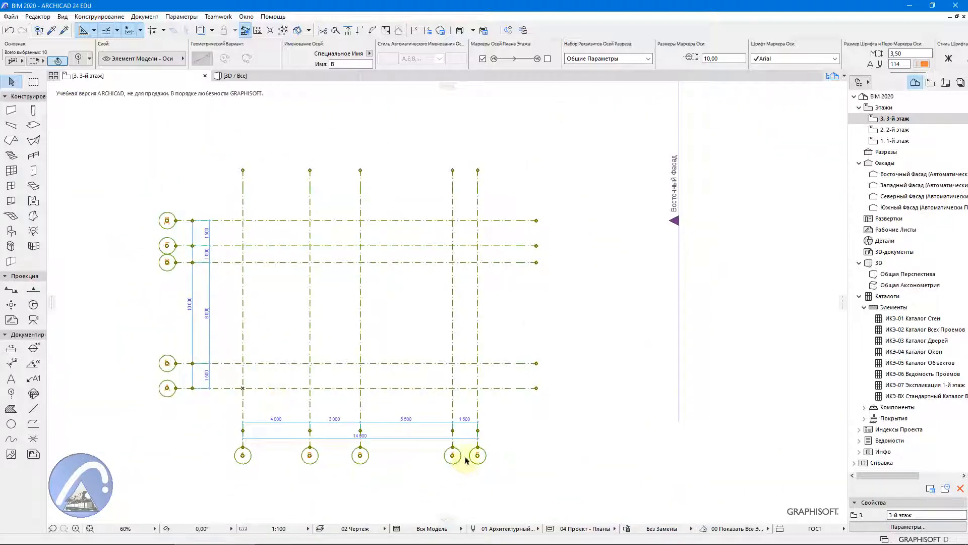
{"action": "left_click", "coordinate": [539, 458]}
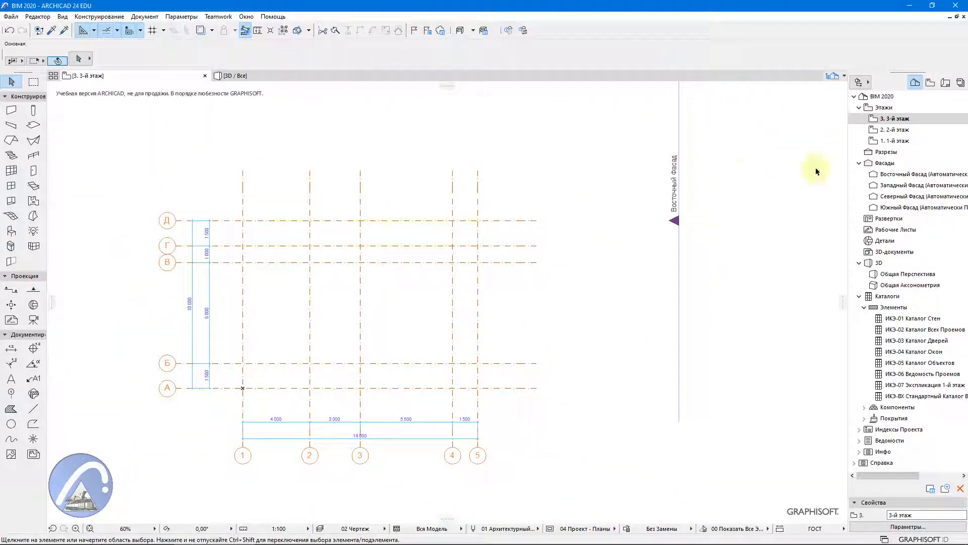
Step: Open the 1-й этаж plan and compare its walls and axes with the reference floor plan image beside it
{"action": "double_click", "coordinate": [891, 141]}
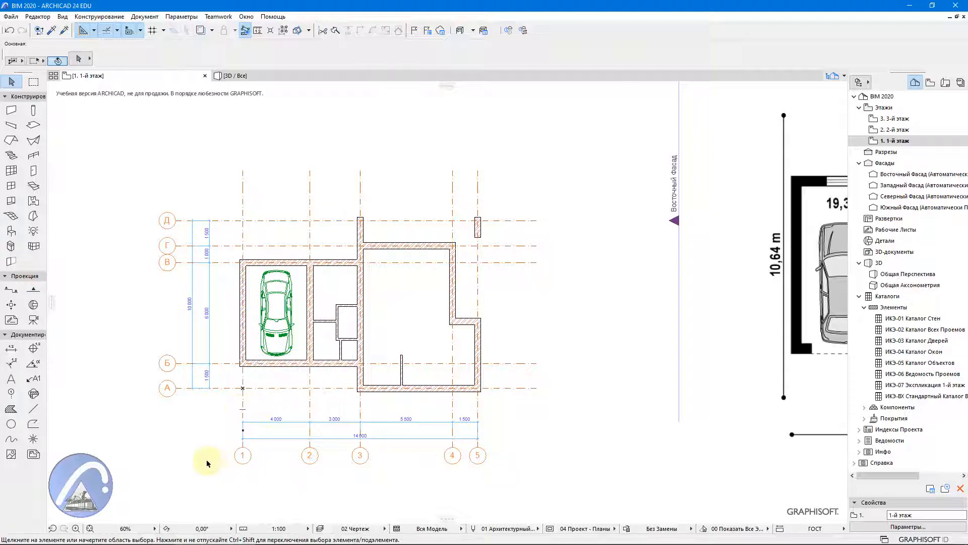
{"action": "scroll", "coordinate": [205, 453], "scroll_direction": "up", "scroll_amount": 2}
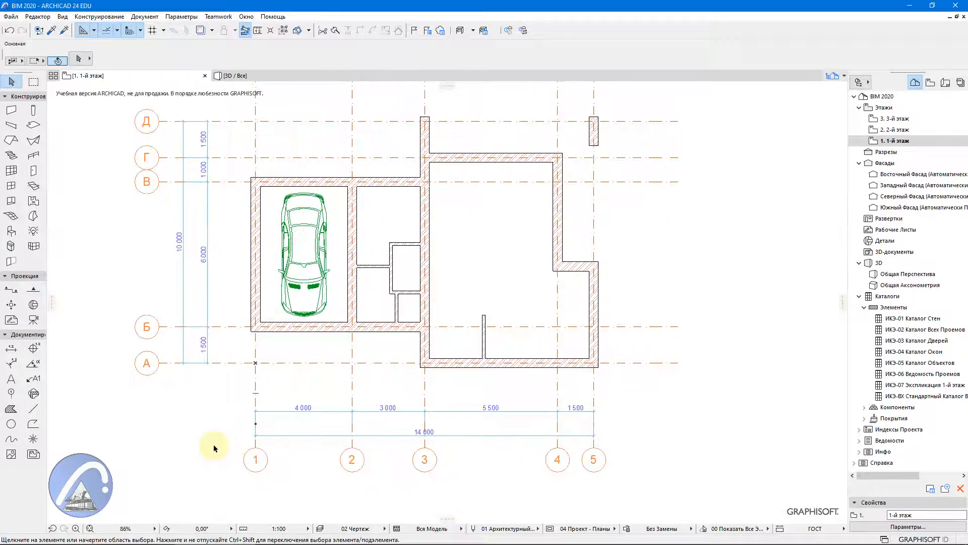
{"action": "middle_click_drag", "start_coordinate": [212, 372], "coordinate": [199, 391]}
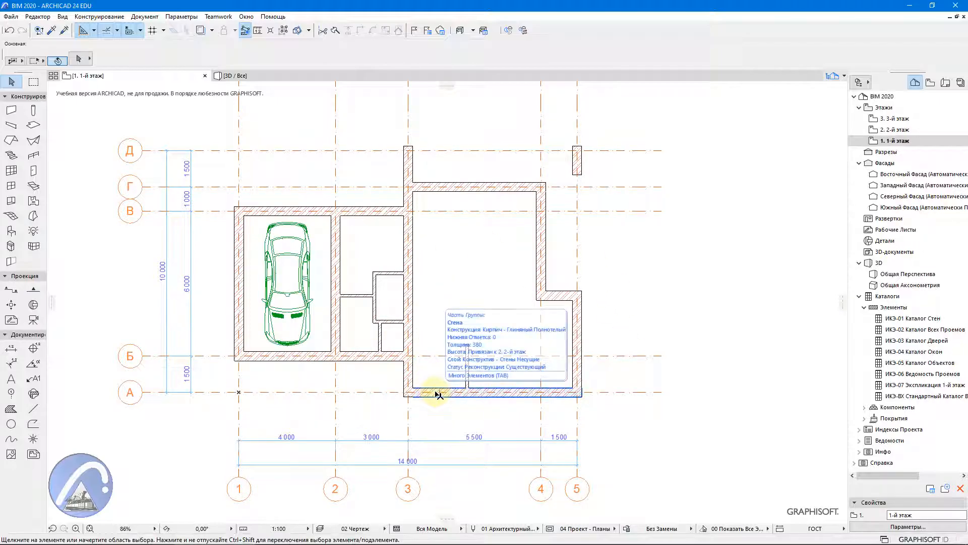
{"action": "left_click", "coordinate": [437, 394]}
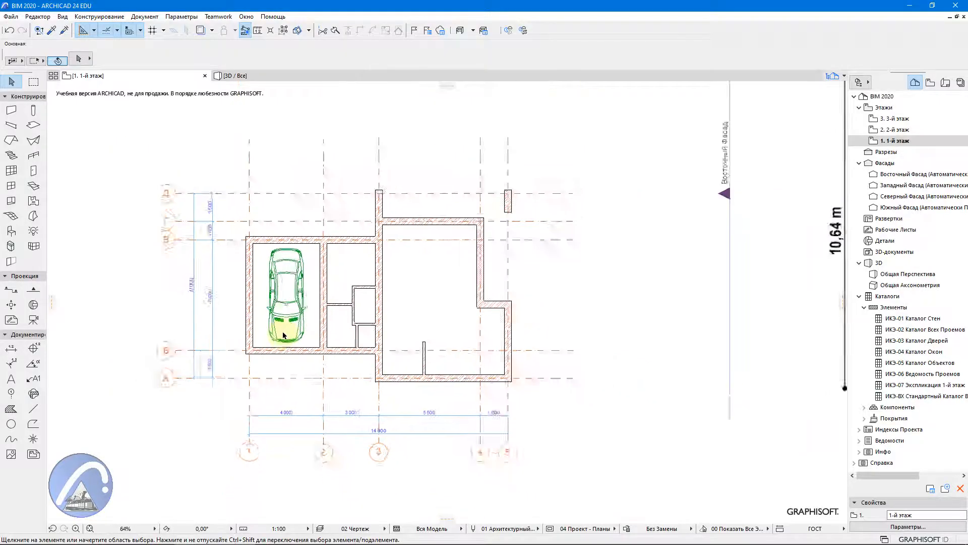
{"action": "scroll", "coordinate": [285, 335], "scroll_direction": "down", "scroll_amount": 4}
{"action": "scroll", "coordinate": [285, 336], "scroll_direction": "down", "scroll_amount": 3}
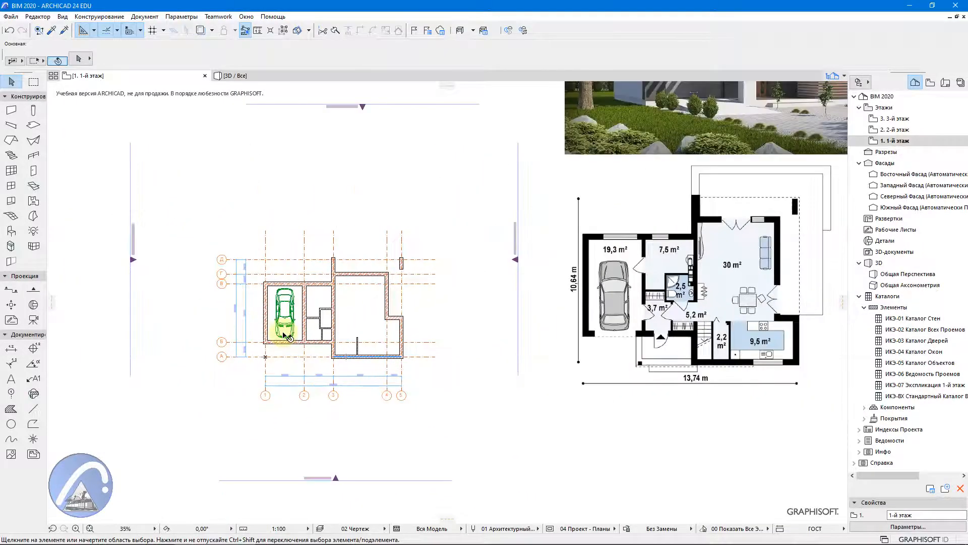
{"action": "scroll", "coordinate": [285, 334], "scroll_direction": "down", "scroll_amount": 2}
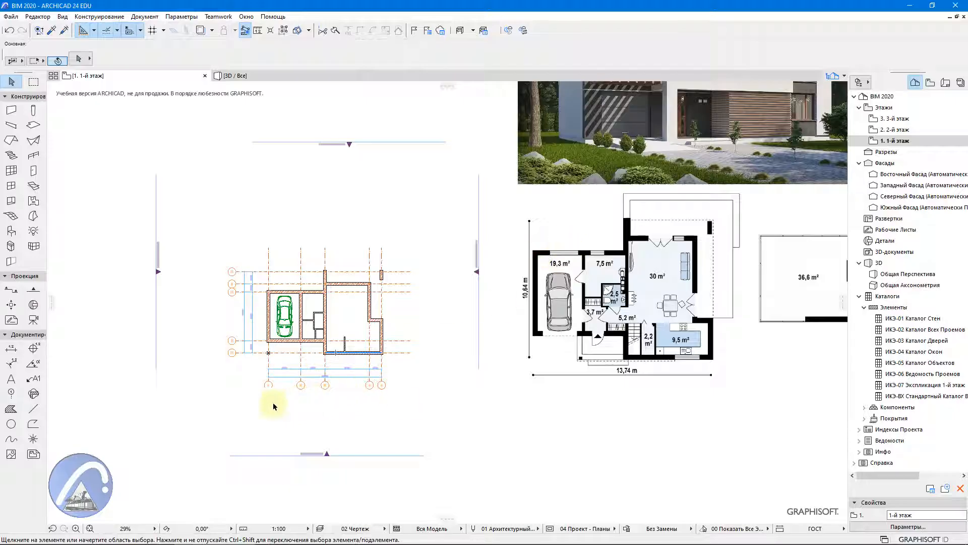
{"action": "left_click", "coordinate": [208, 408]}
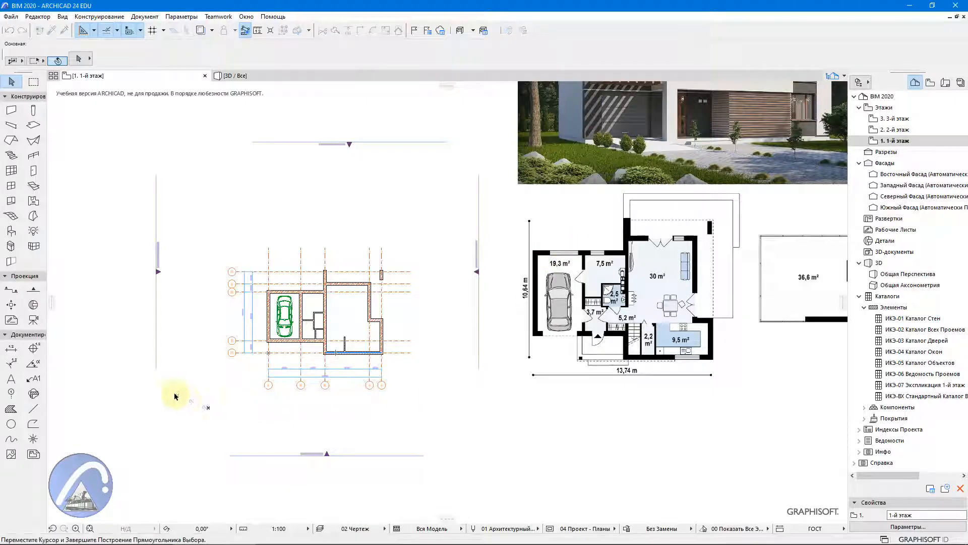
{"action": "left_click", "coordinate": [96, 373]}
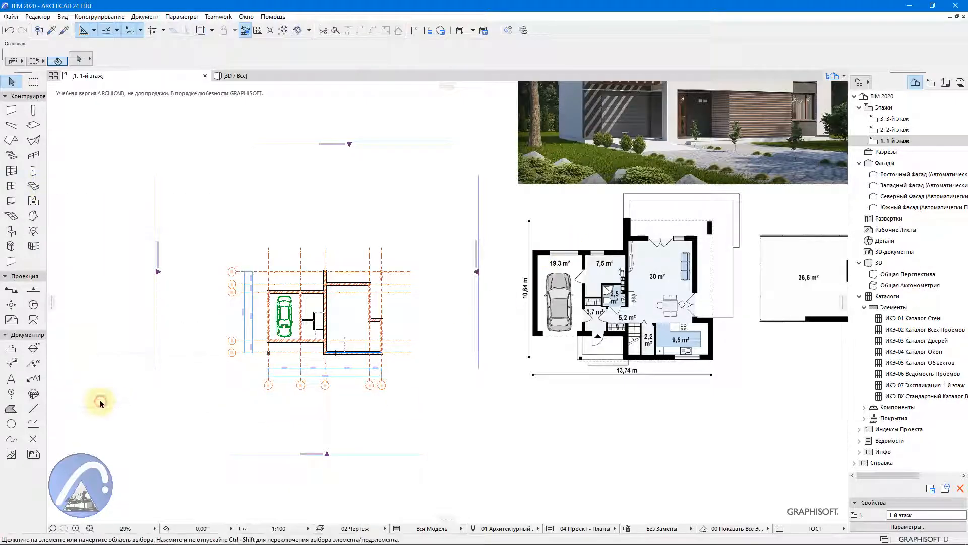
Step: Start the Slab tool and choose КР-06 Железобетон - Конструкционный as its building material
{"action": "left_click", "coordinate": [32, 127]}
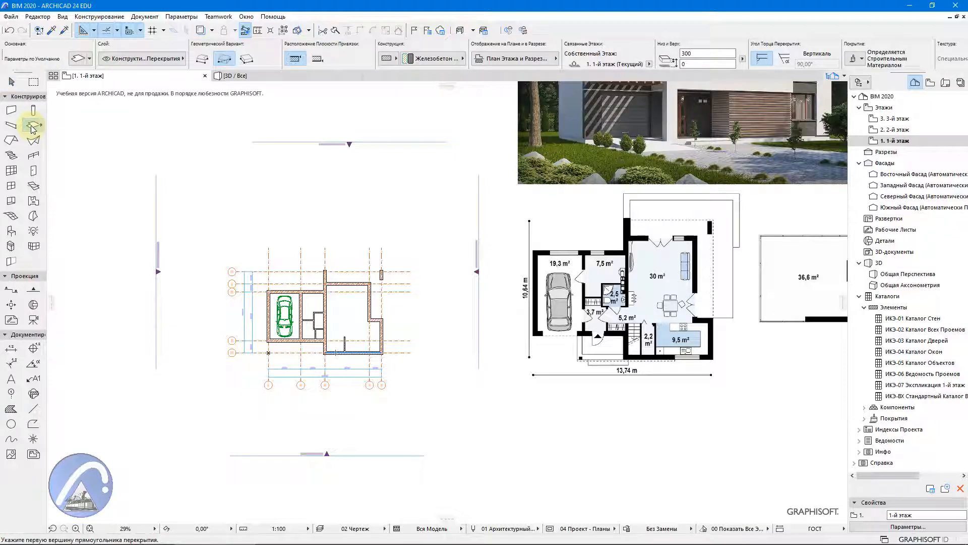
{"action": "left_click", "coordinate": [41, 125]}
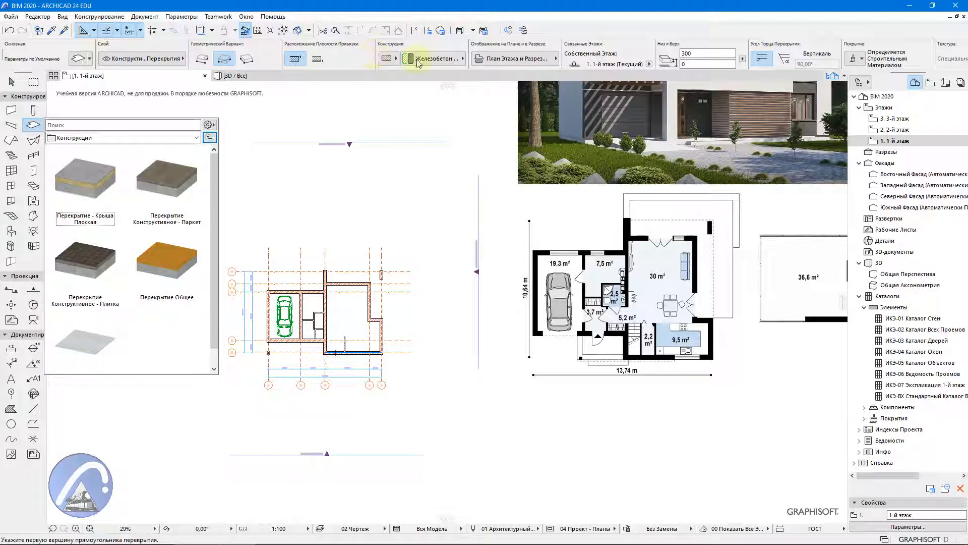
{"action": "left_click", "coordinate": [451, 62]}
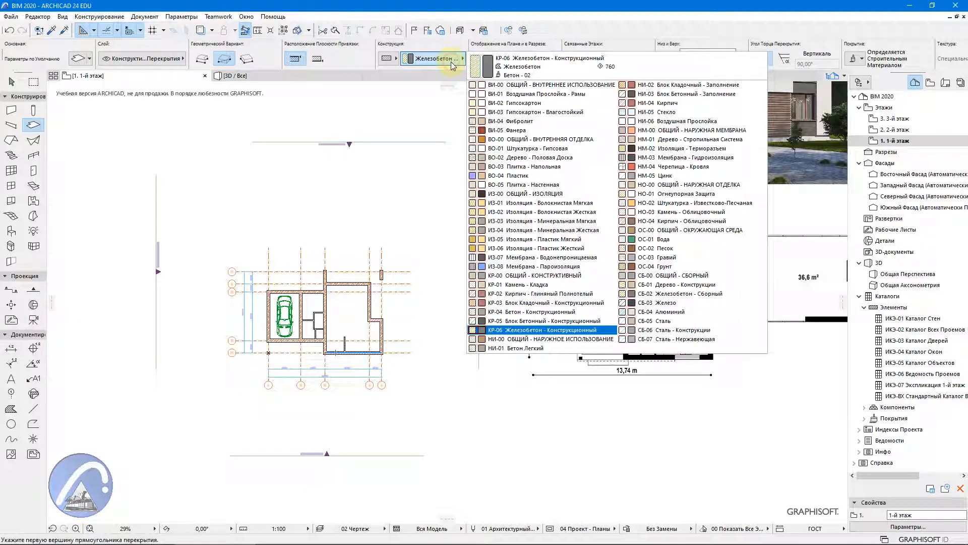
{"action": "left_click", "coordinate": [518, 328]}
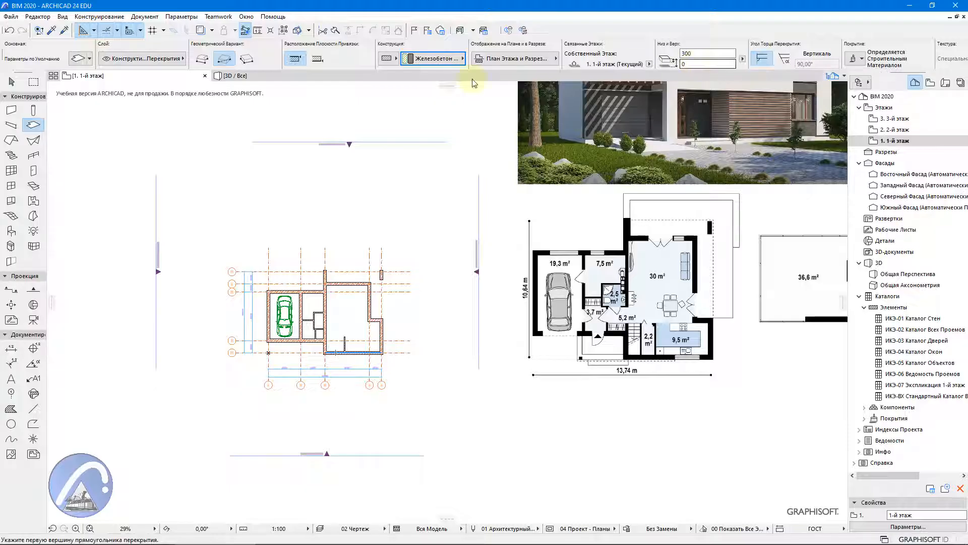
Step: Set the default slab thickness to 200 mm in the slab settings and accept them
{"action": "left_click", "coordinate": [77, 59]}
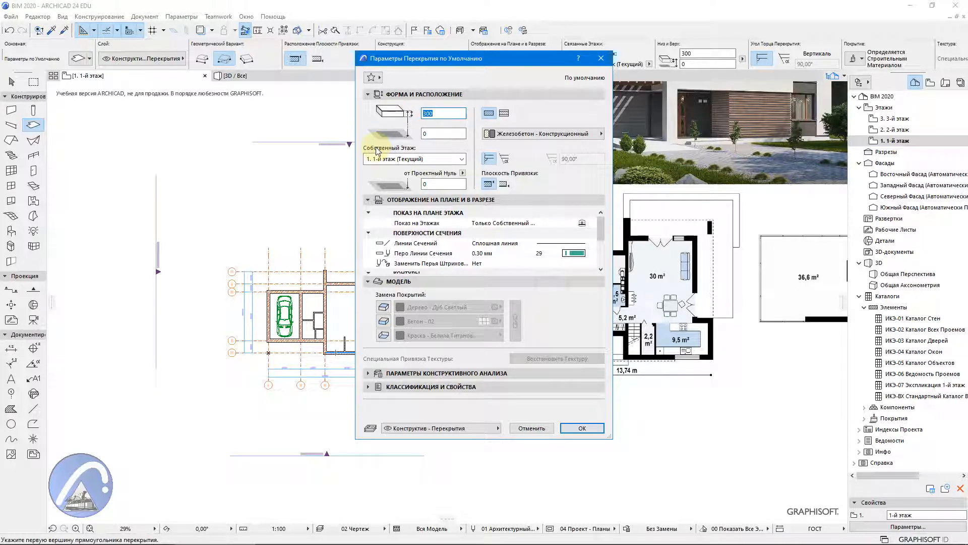
{"action": "type", "text": "20"}
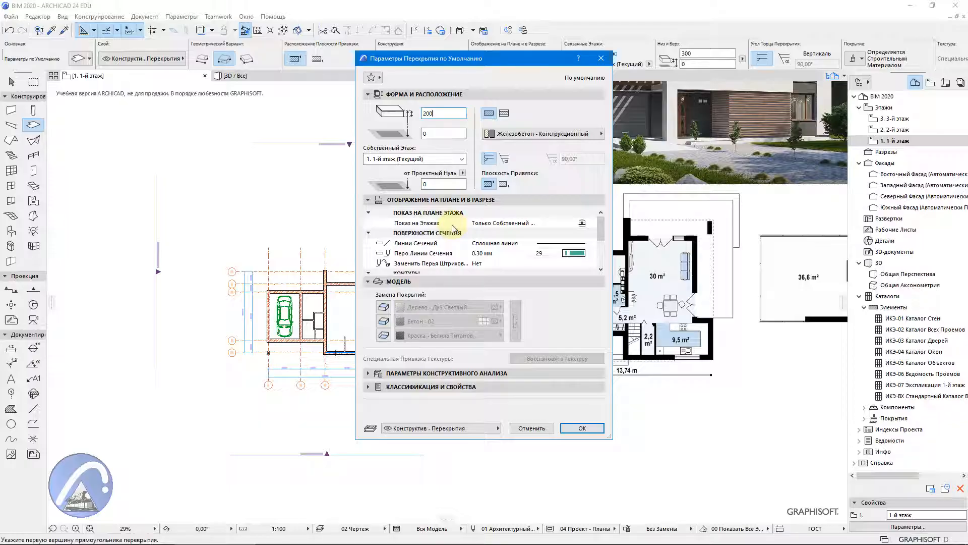
{"action": "left_click", "coordinate": [450, 433]}
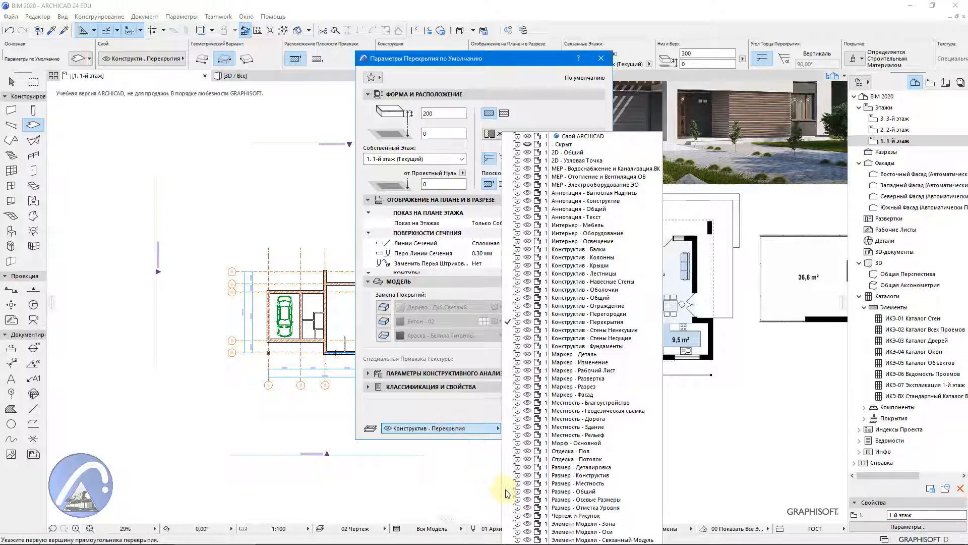
{"action": "left_click", "coordinate": [440, 415]}
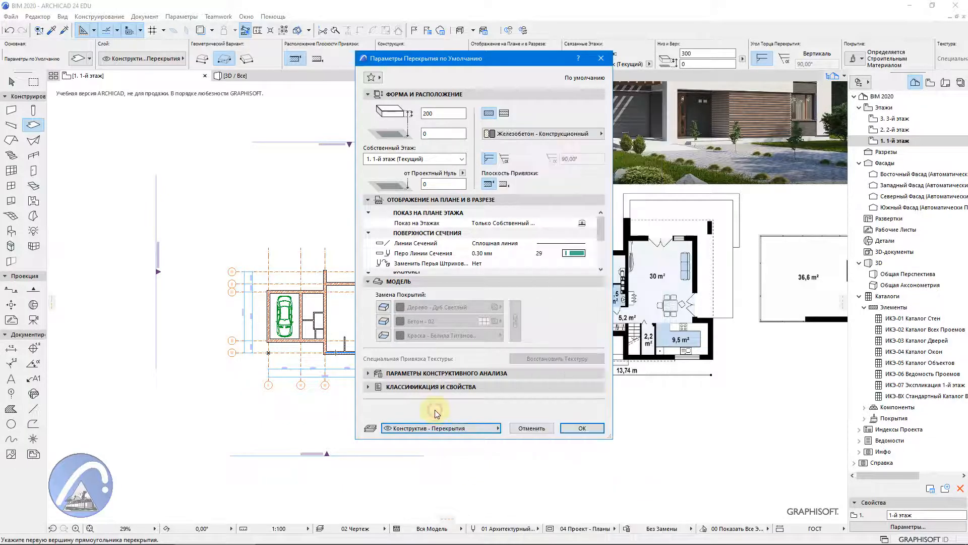
{"action": "left_click", "coordinate": [580, 428]}
Step: Draw a rectangular slab over the garage wing from the intersection of axes 1 and Б to that of axes 3 and В
{"action": "scroll", "coordinate": [276, 333], "scroll_direction": "up", "scroll_amount": 5}
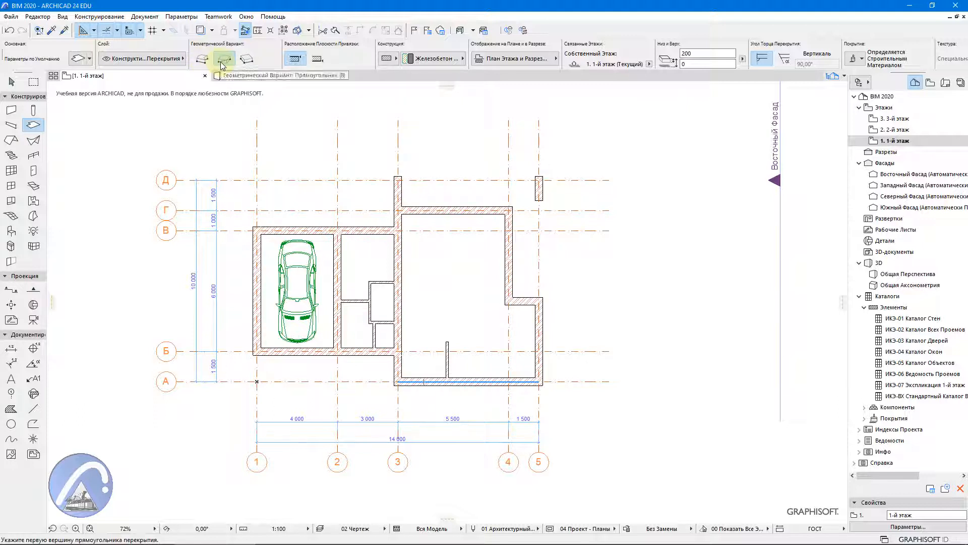
{"action": "left_click", "coordinate": [247, 61]}
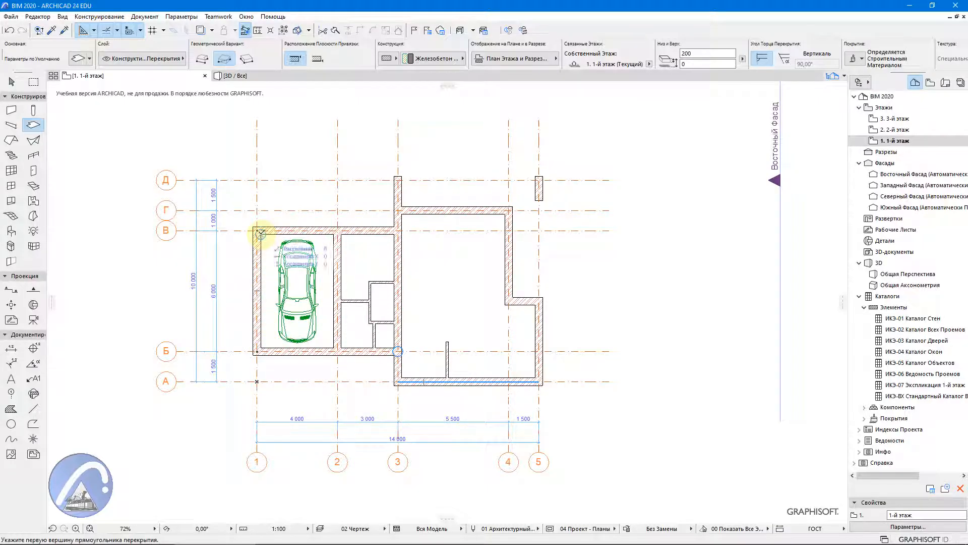
{"action": "left_click", "coordinate": [251, 349]}
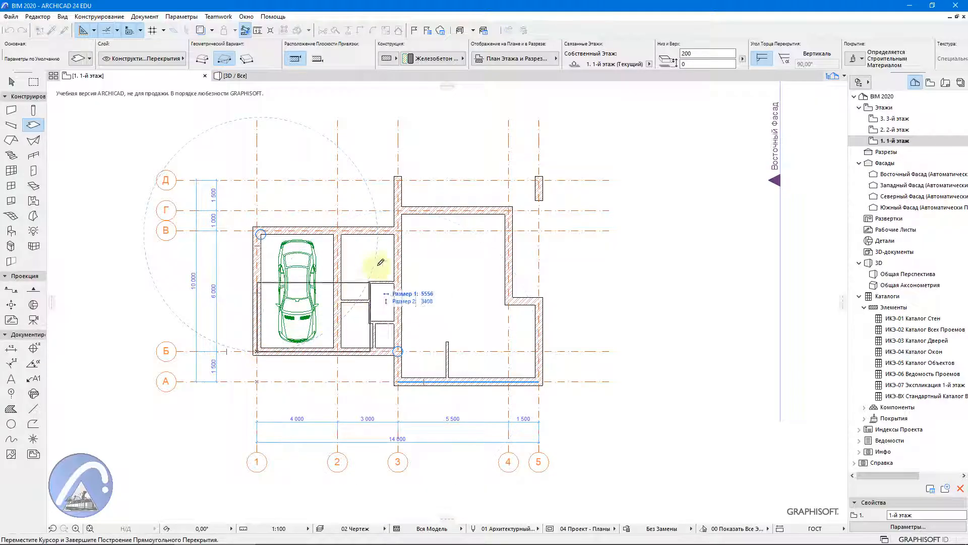
{"action": "left_click", "coordinate": [399, 230]}
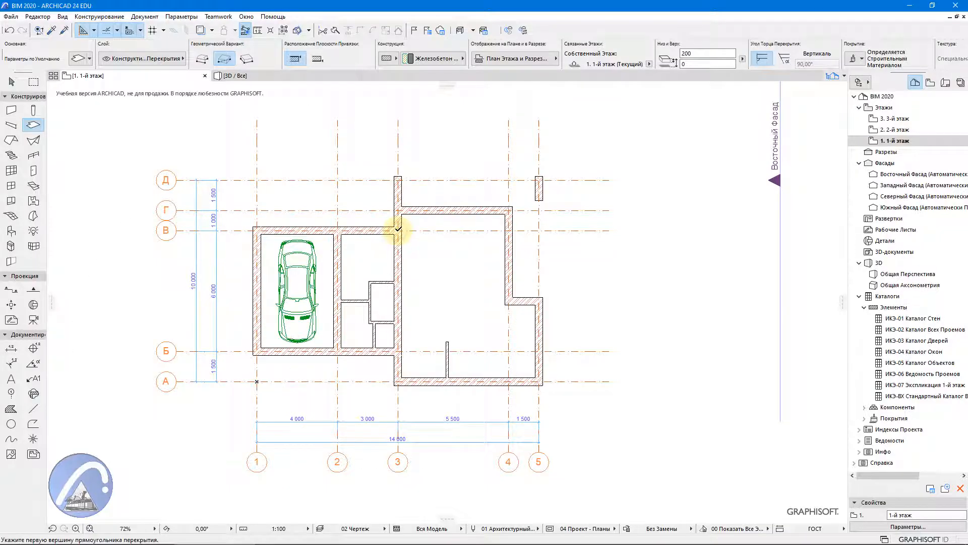
Step: Add to the garage slab's contour a rectangle from the intersection of axes 4 and Г to that of axes 3 and А
{"action": "left_click", "coordinate": [12, 82]}
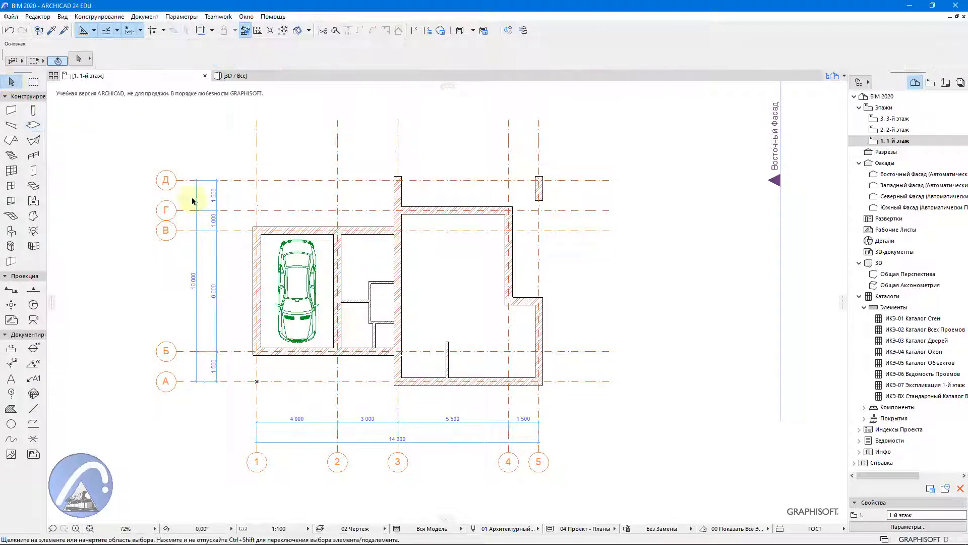
{"action": "left_click", "coordinate": [356, 257]}
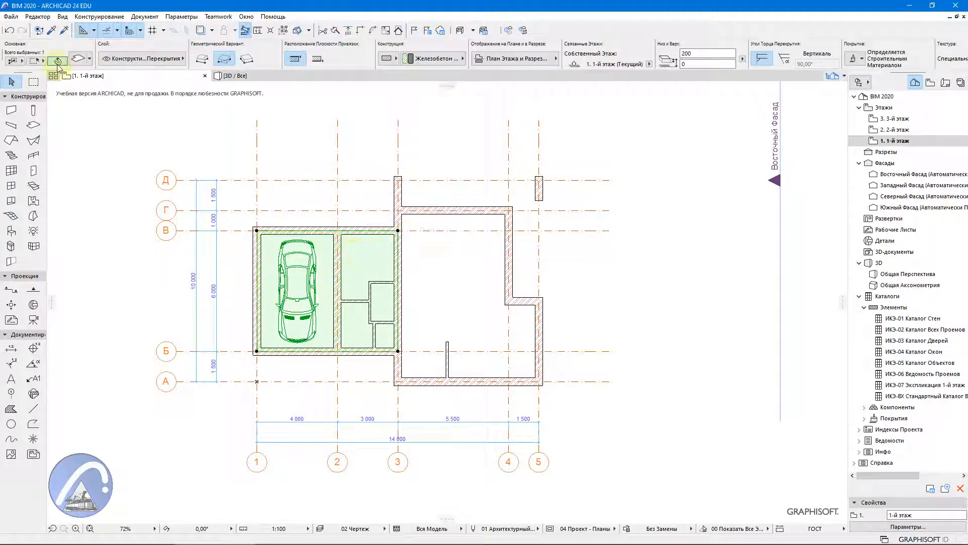
{"action": "left_click", "coordinate": [57, 61]}
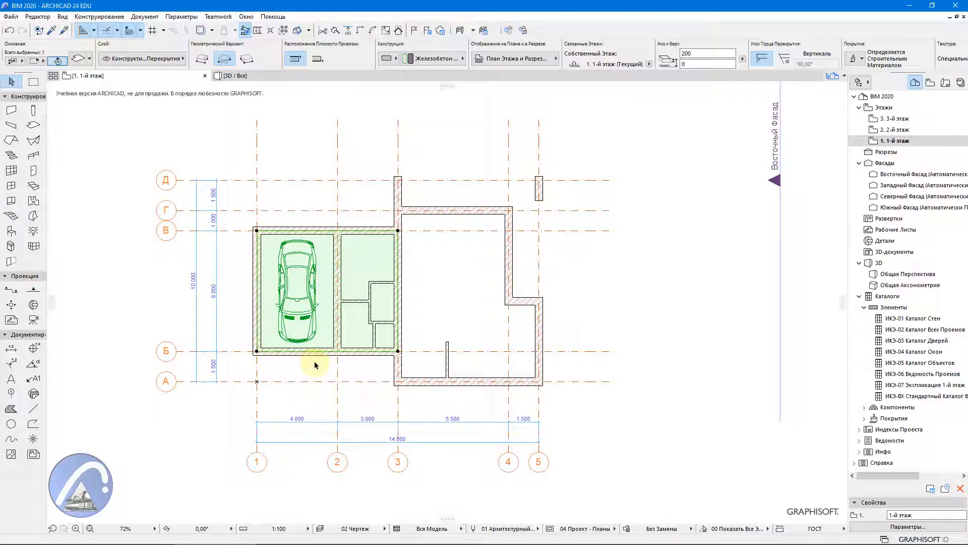
{"action": "scroll", "coordinate": [443, 227], "scroll_direction": "up", "scroll_amount": 3}
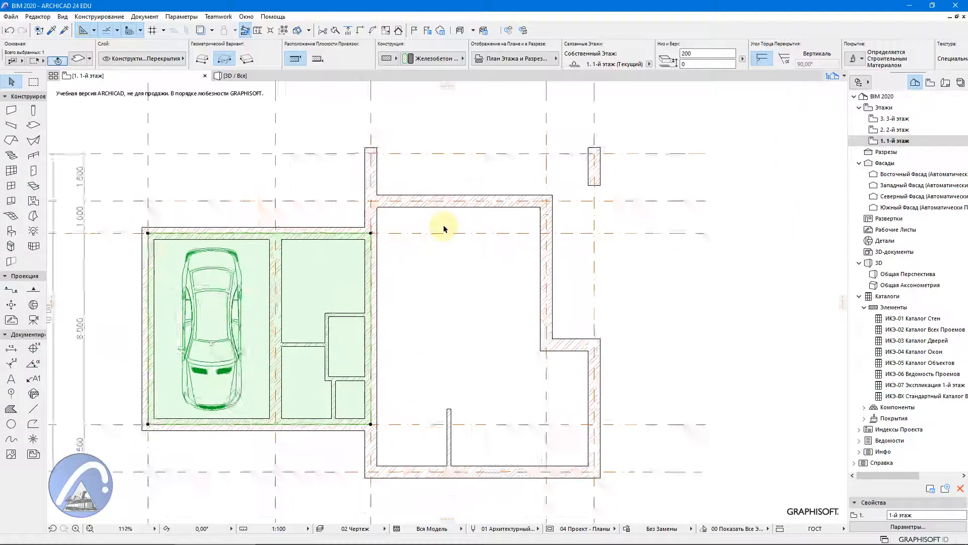
{"action": "scroll", "coordinate": [429, 252], "scroll_direction": "up", "scroll_amount": 2}
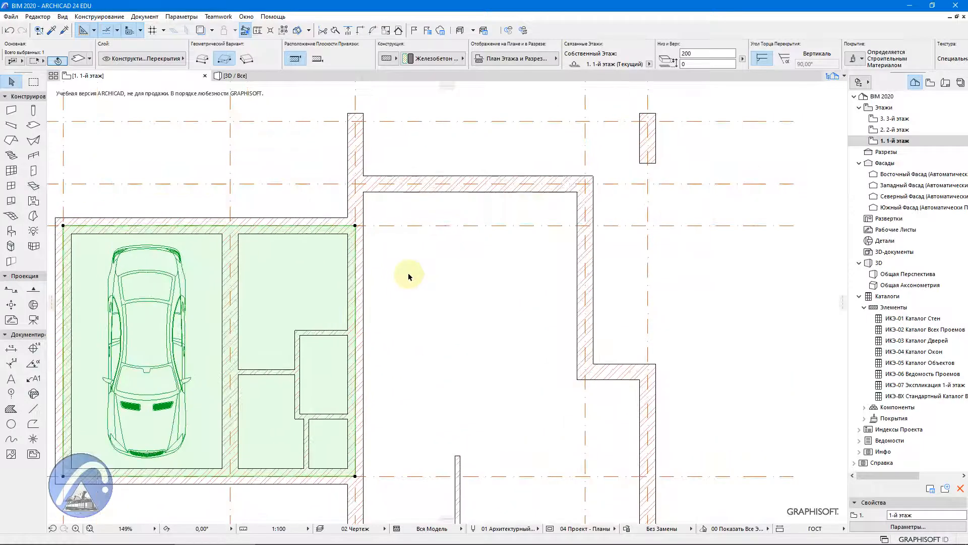
{"action": "left_click", "coordinate": [356, 255]}
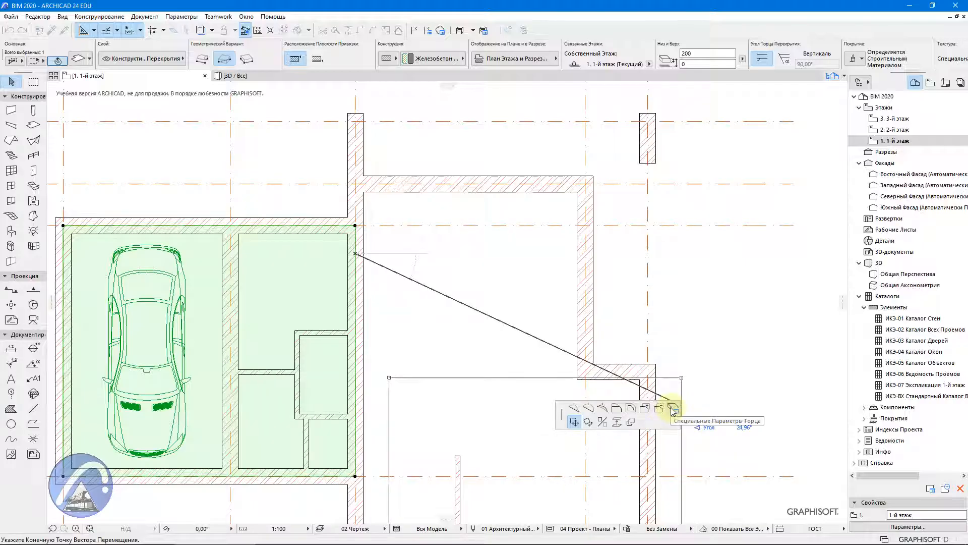
{"action": "left_click", "coordinate": [645, 412]}
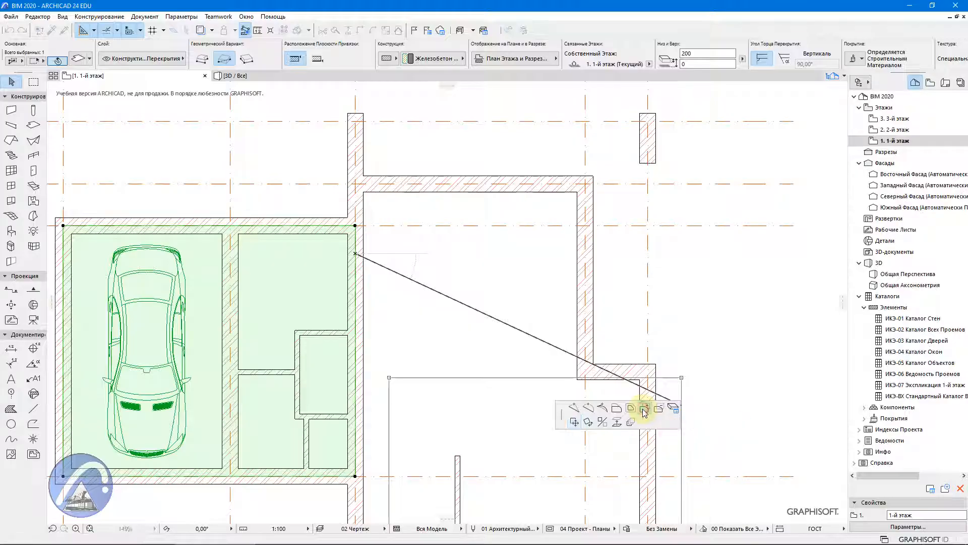
{"action": "scroll", "coordinate": [389, 223], "scroll_direction": "down", "scroll_amount": 2}
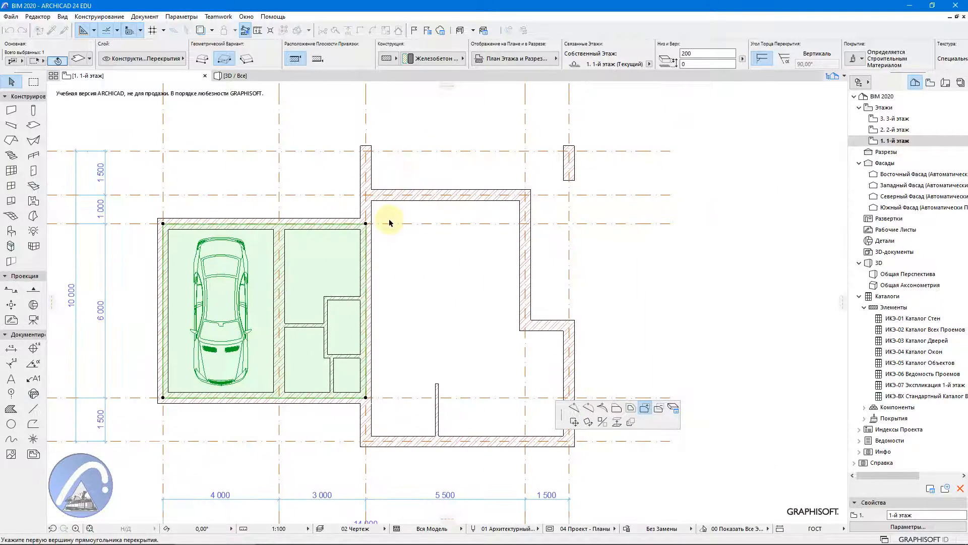
{"action": "left_click", "coordinate": [525, 195]}
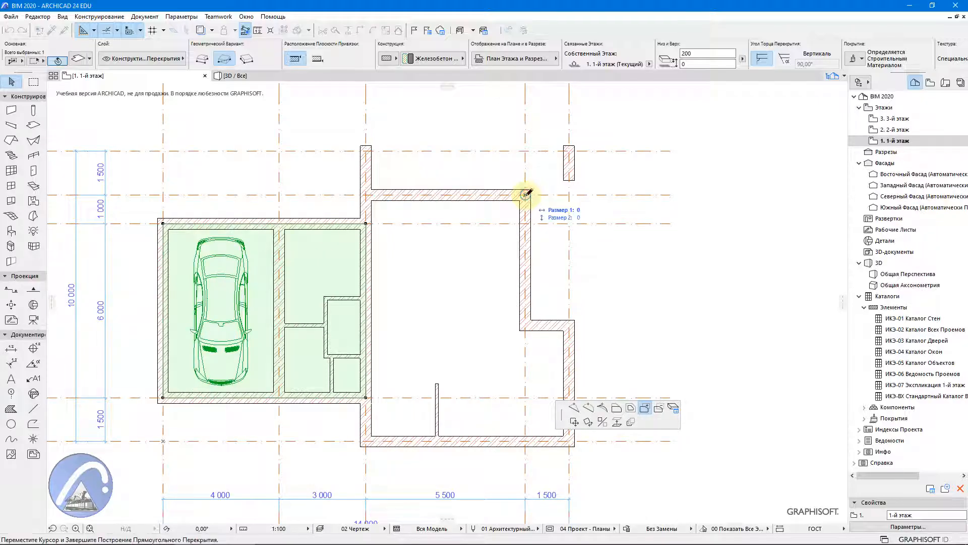
{"action": "left_click", "coordinate": [366, 440]}
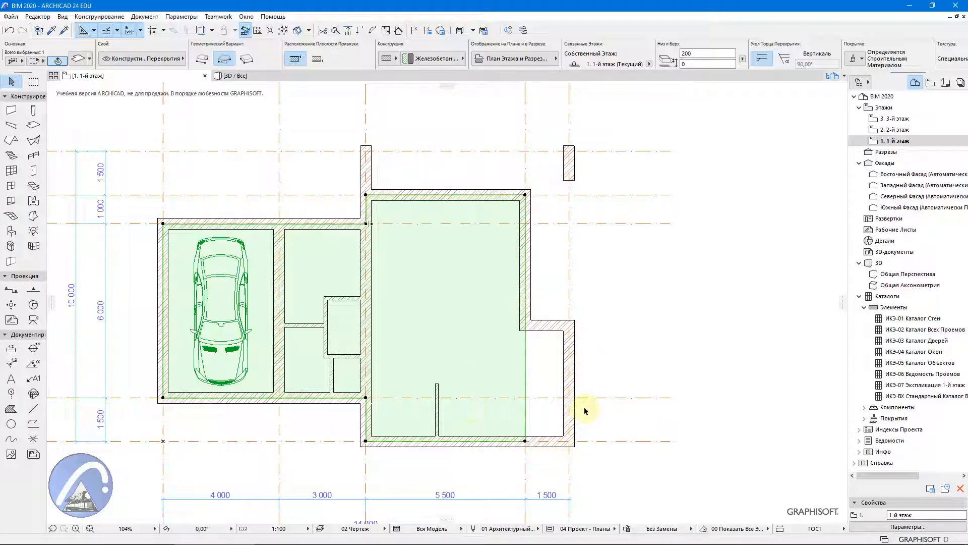
Step: Insert a new vertex on the slab's edge along axis 4 and place it at the projecting wall's upper corner on axis 5
{"action": "scroll", "coordinate": [616, 378], "scroll_direction": "up", "scroll_amount": 2}
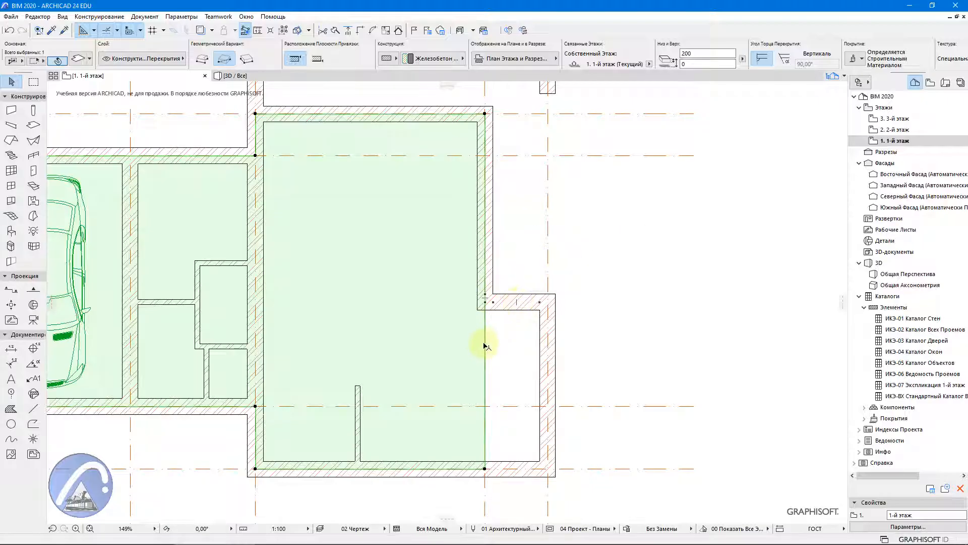
{"action": "left_click", "coordinate": [509, 309]}
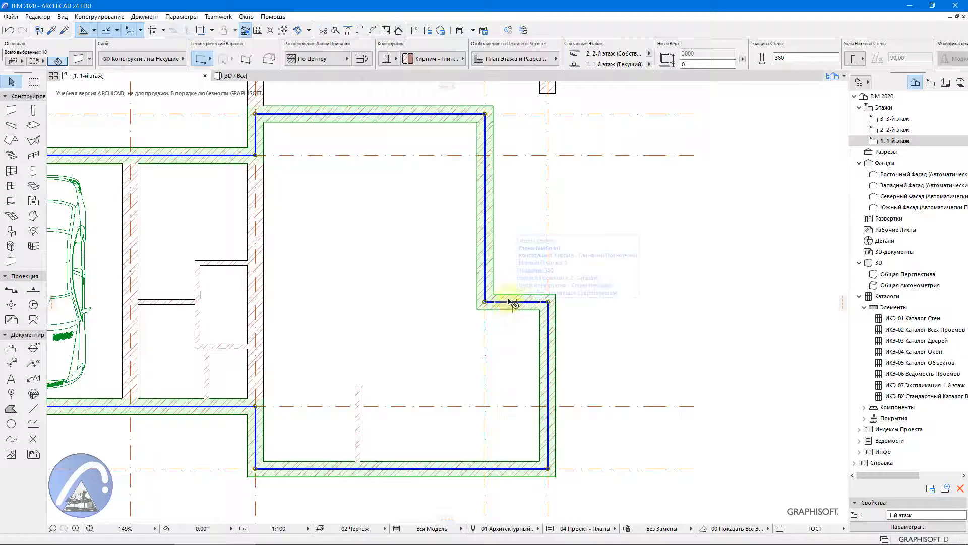
{"action": "left_click", "coordinate": [466, 336]}
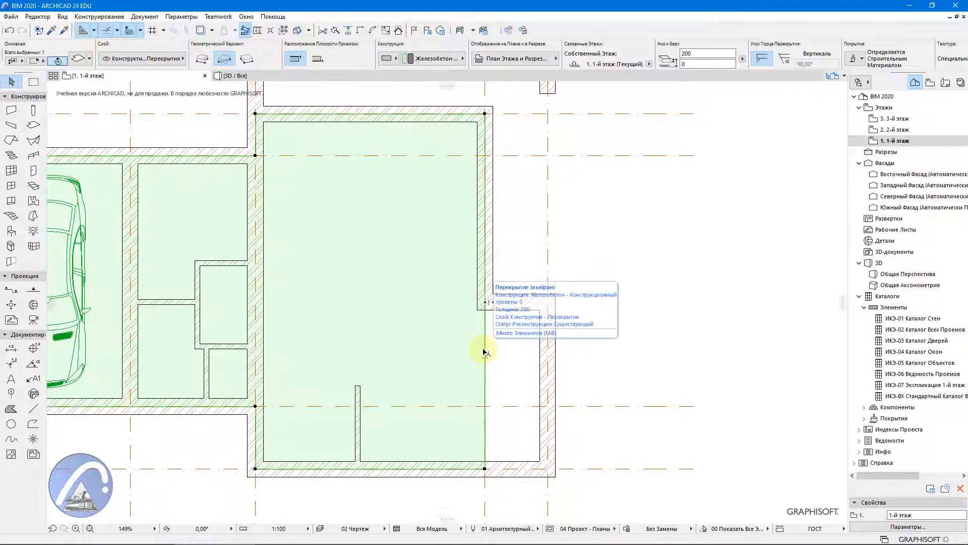
{"action": "scroll", "coordinate": [484, 351], "scroll_direction": "up", "scroll_amount": 1}
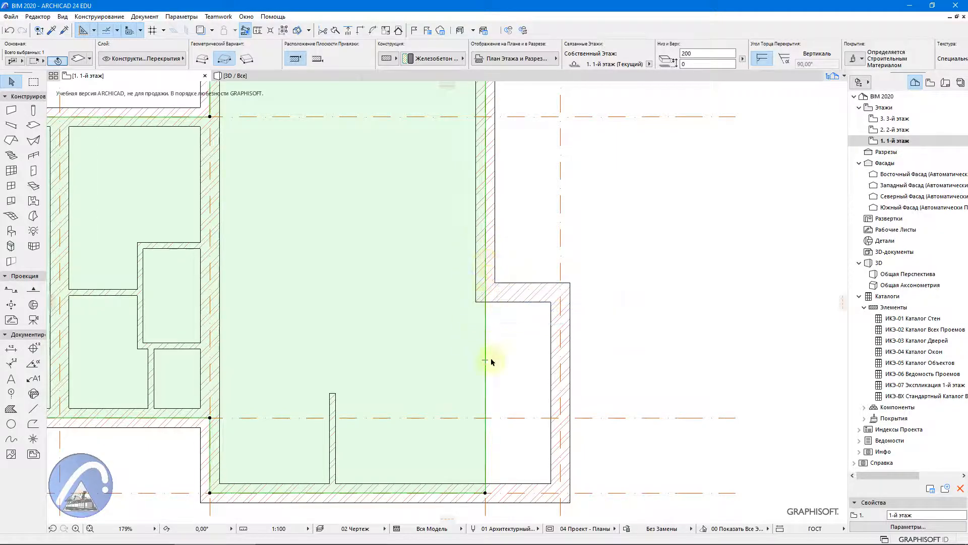
{"action": "left_click", "coordinate": [486, 331]}
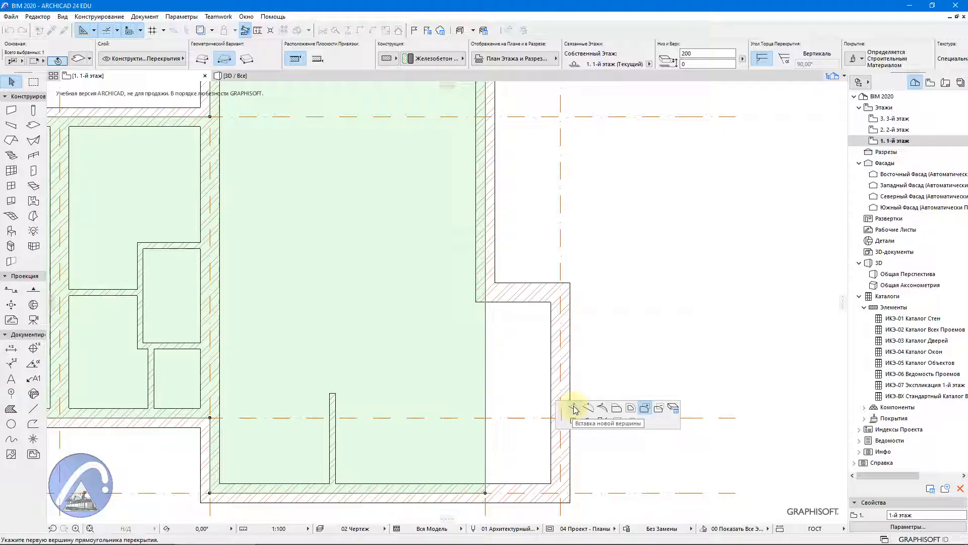
{"action": "left_click", "coordinate": [575, 410]}
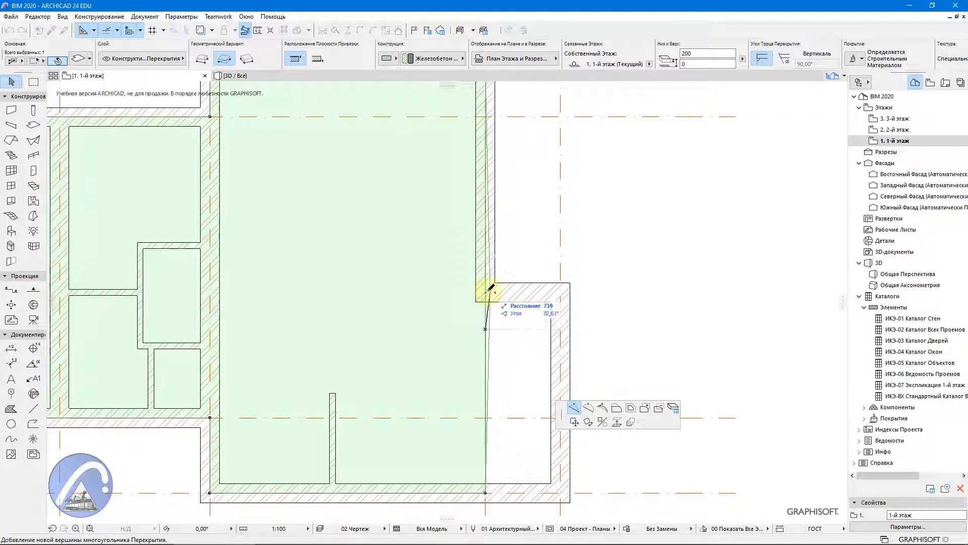
{"action": "left_click", "coordinate": [563, 291]}
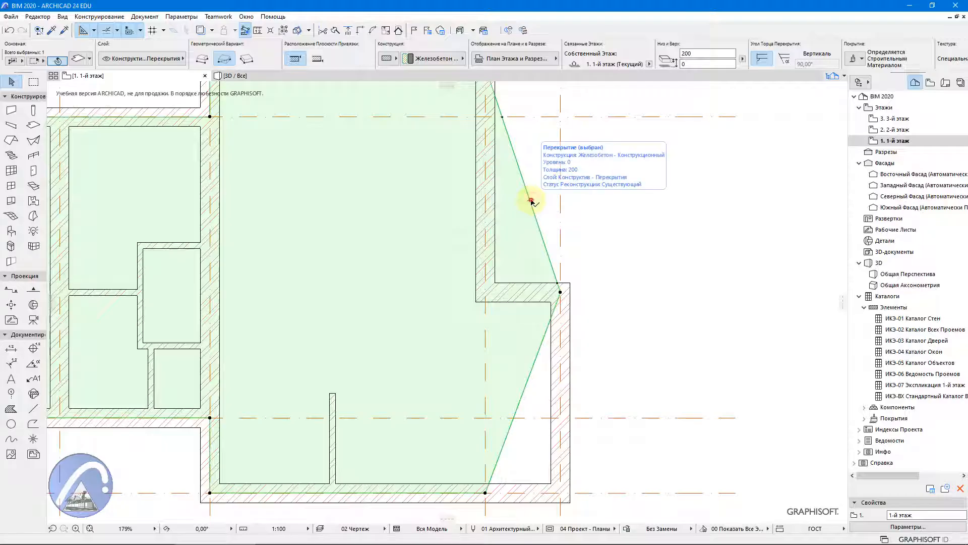
Step: Add slab vertices at the inner wall corner on axis 4 and at the intersection of axes 5 and А
{"action": "left_click", "coordinate": [530, 201]}
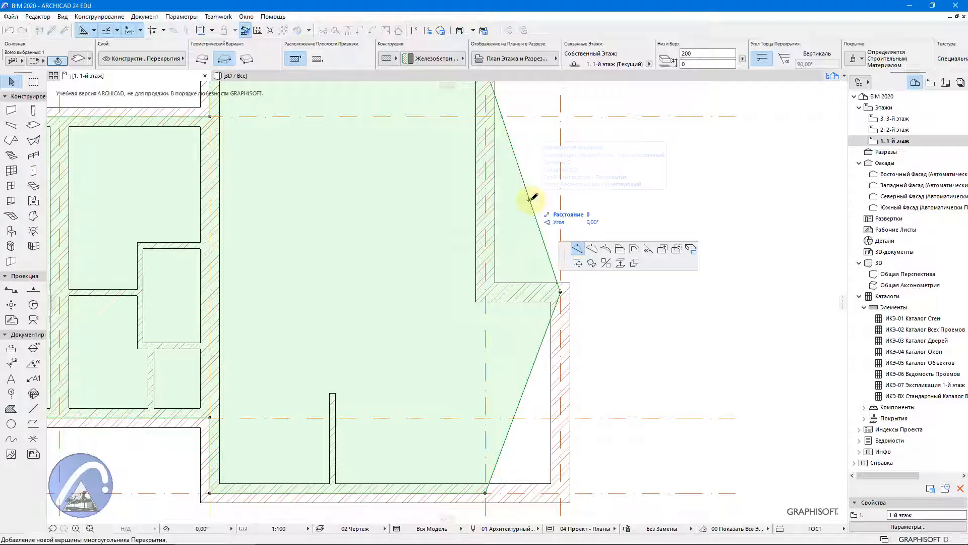
{"action": "left_click", "coordinate": [486, 292]}
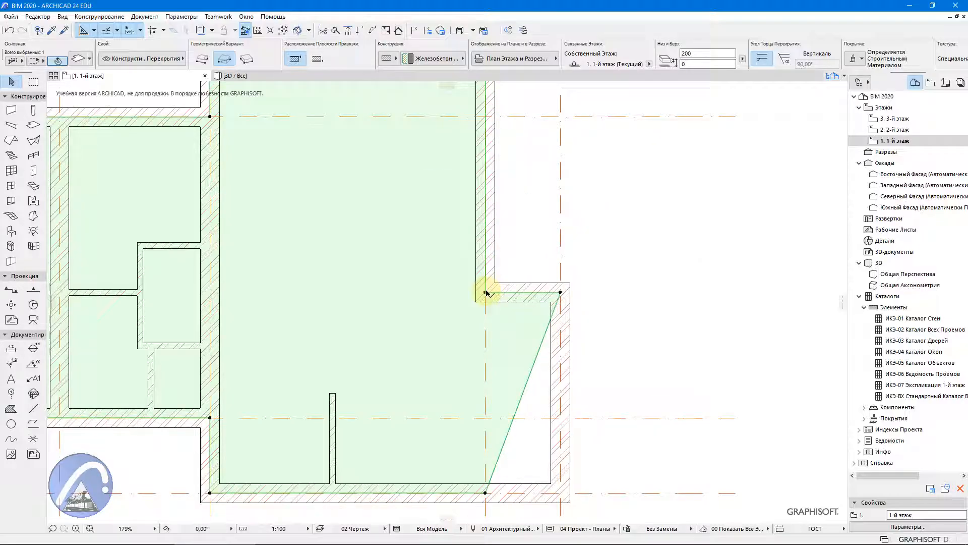
{"action": "left_click", "coordinate": [527, 386]}
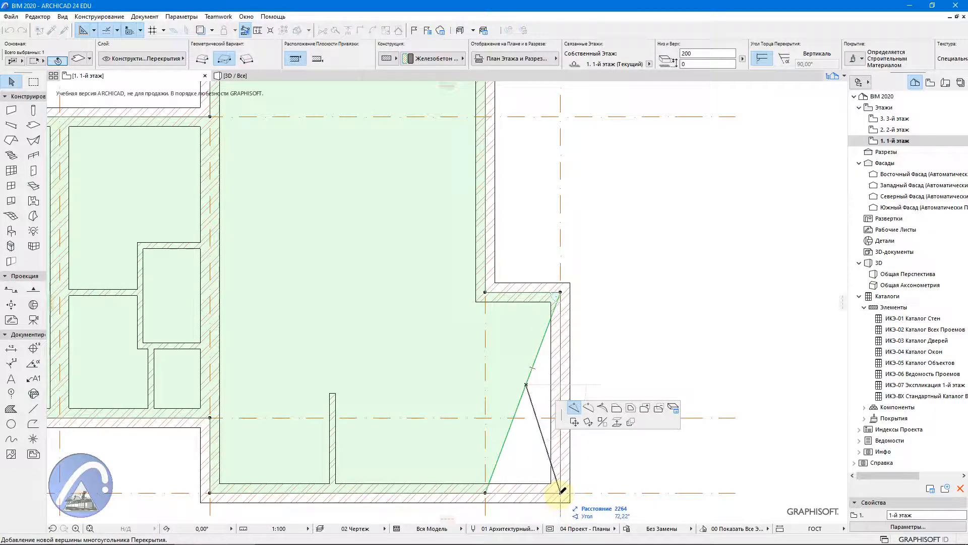
{"action": "left_click", "coordinate": [561, 492]}
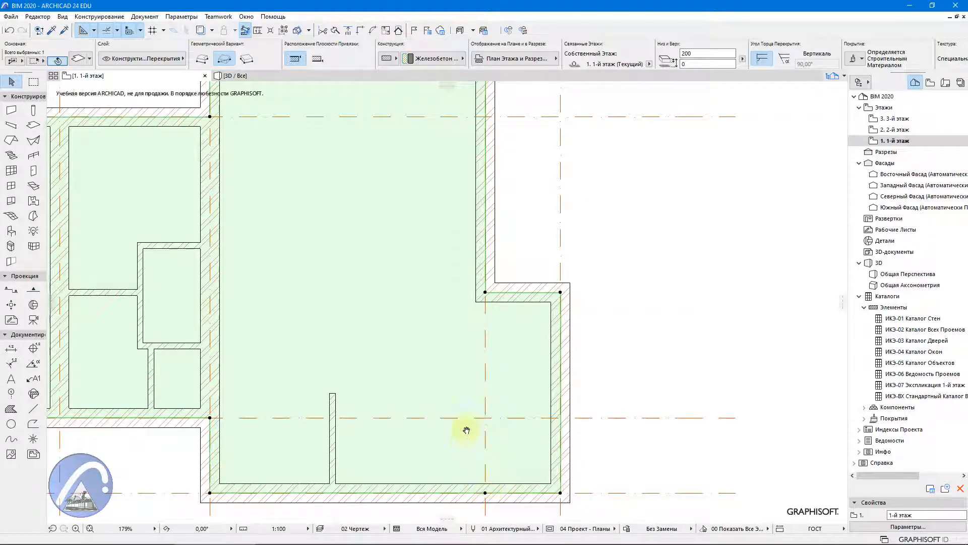
Step: Merge the redundant slab vertex at axes 4 and А into the corner vertex on axis 5, and deselect the slab
{"action": "middle_click_drag", "start_coordinate": [467, 446], "coordinate": [488, 348]}
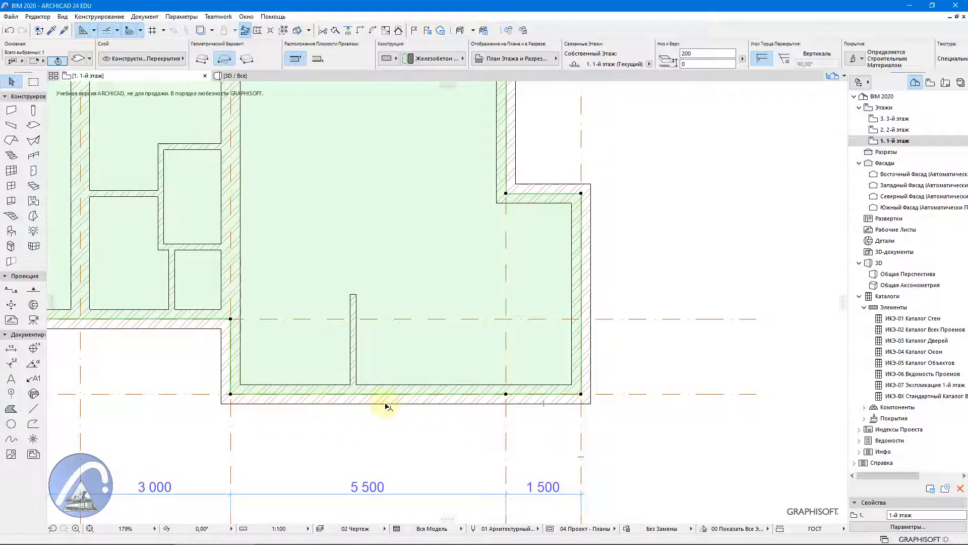
{"action": "left_click", "coordinate": [506, 394]}
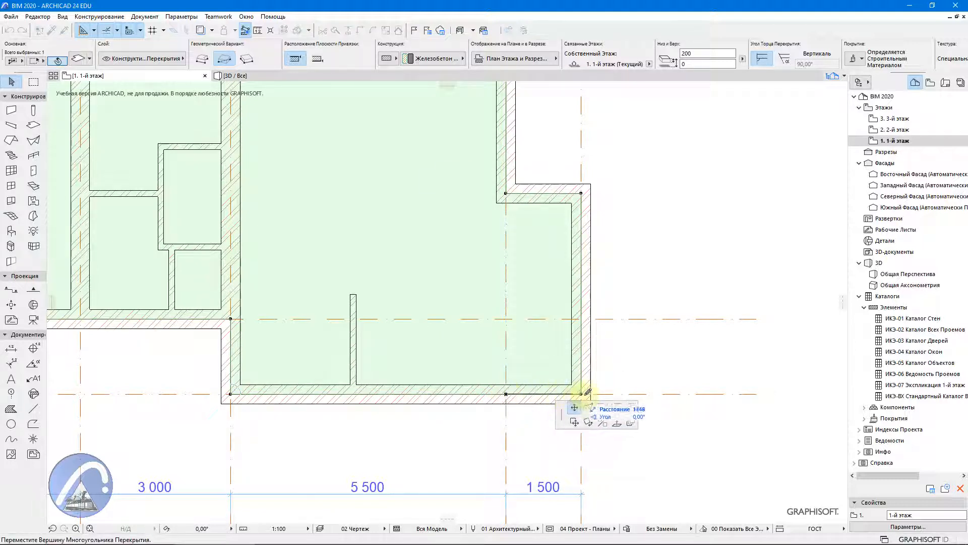
{"action": "left_click", "coordinate": [581, 394]}
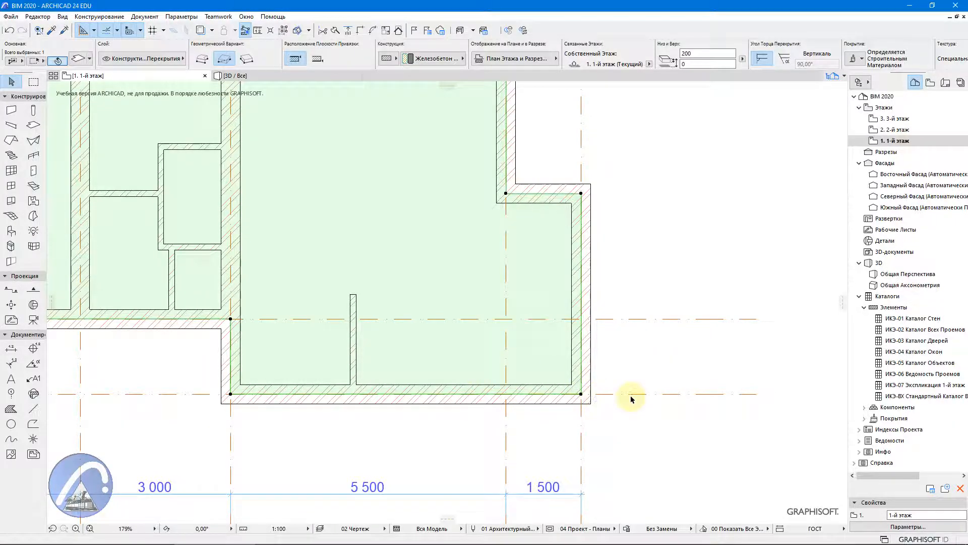
{"action": "scroll", "coordinate": [635, 433], "scroll_direction": "down", "scroll_amount": 2}
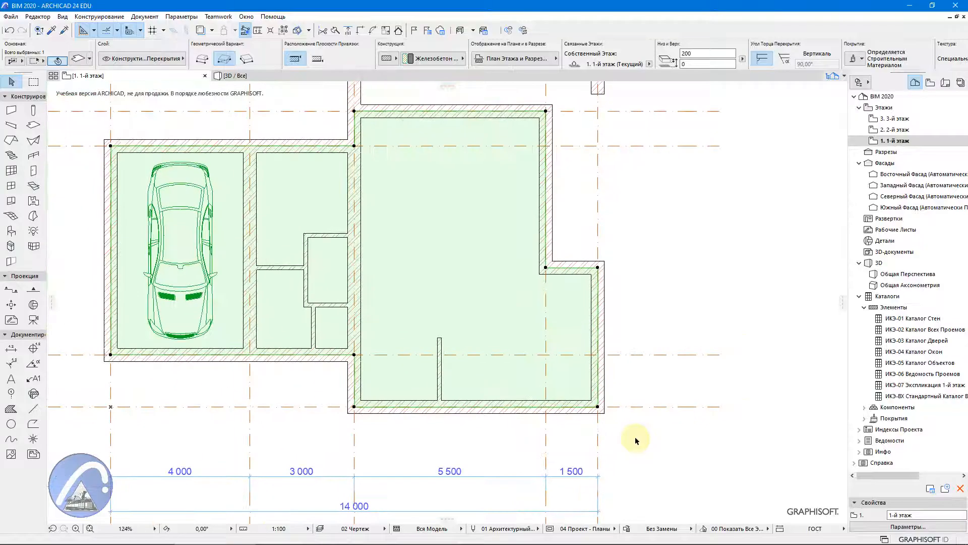
{"action": "scroll", "coordinate": [656, 440], "scroll_direction": "down", "scroll_amount": 1}
{"action": "left_click", "coordinate": [660, 332]}
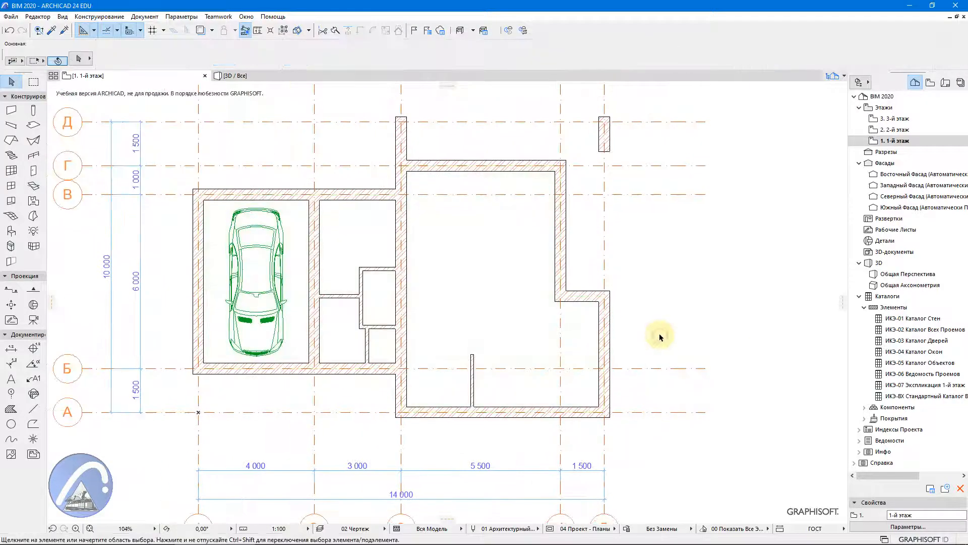
Step: Examine the slab, walls and garage from several sides in the 3D perspective
{"action": "left_click", "coordinate": [256, 75]}
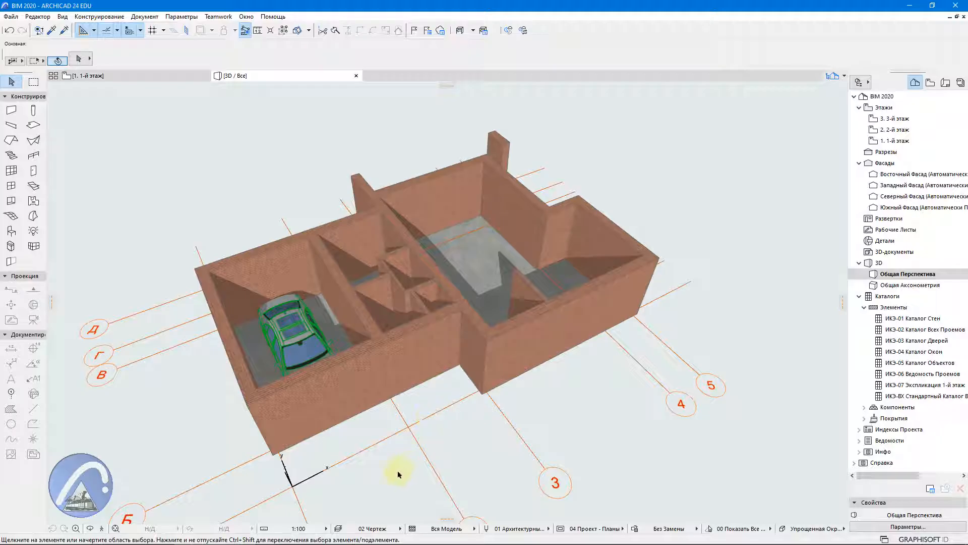
{"action": "key", "text": "o"}
{"action": "left_click_drag", "start_coordinate": [454, 323], "coordinate": [281, 402]}
{"action": "scroll", "coordinate": [312, 241], "scroll_direction": "up", "scroll_amount": 3}
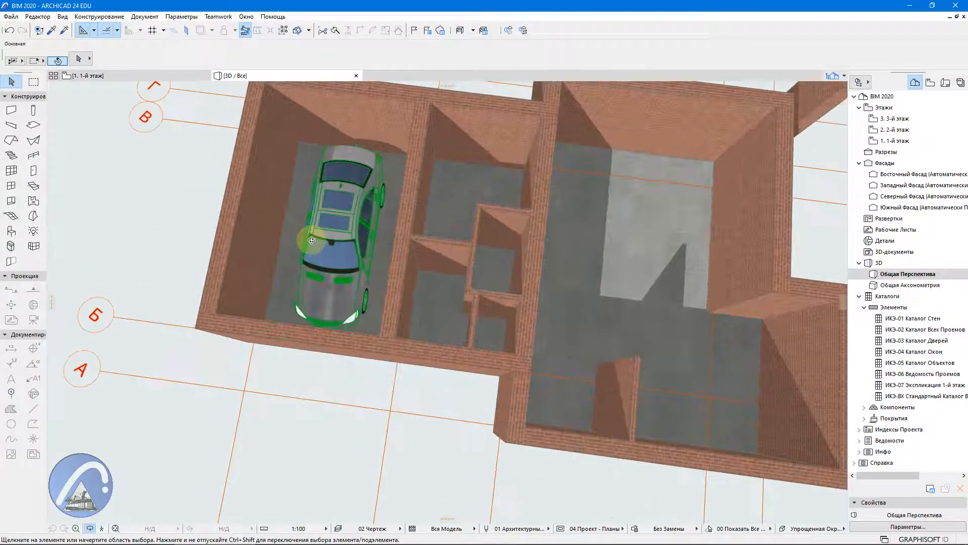
{"action": "scroll", "coordinate": [312, 240], "scroll_direction": "up", "scroll_amount": 2}
{"action": "left_click_drag", "start_coordinate": [368, 307], "coordinate": [856, 384]}
{"action": "mouse_move", "coordinate": [423, 361]}
{"action": "left_mouse_down"}
{"action": "mouse_move", "coordinate": [497, 431]}
{"action": "mouse_move", "coordinate": [591, 459]}
{"action": "mouse_move", "coordinate": [627, 454]}
{"action": "mouse_move", "coordinate": [573, 495]}
{"action": "mouse_move", "coordinate": [371, 410]}
{"action": "mouse_move", "coordinate": [298, 447]}
{"action": "mouse_move", "coordinate": [293, 402]}
{"action": "mouse_move", "coordinate": [340, 249]}
{"action": "mouse_move", "coordinate": [343, 312]}
{"action": "left_mouse_up"}
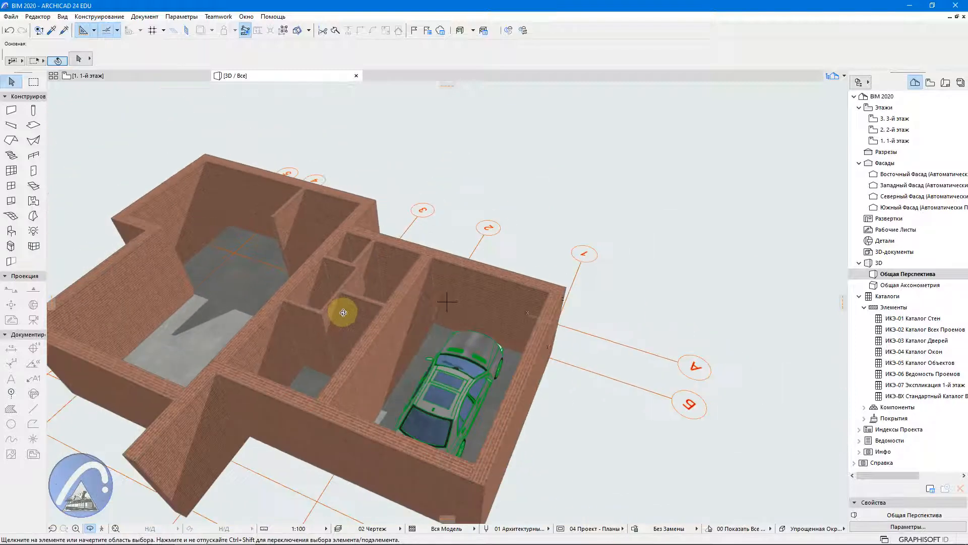
{"action": "scroll", "coordinate": [343, 312], "scroll_direction": "down", "scroll_amount": 3}
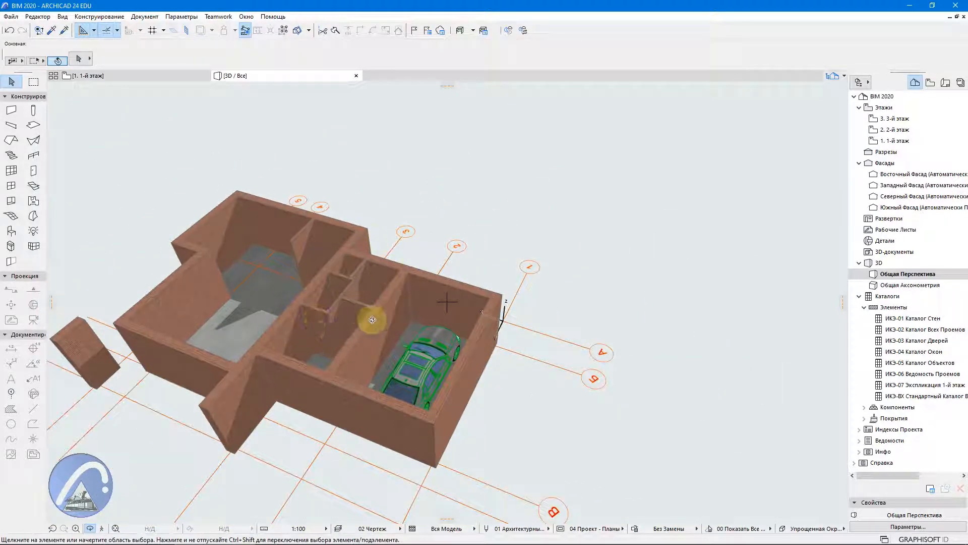
{"action": "mouse_move", "coordinate": [478, 338]}
{"action": "left_mouse_down"}
{"action": "mouse_move", "coordinate": [315, 367]}
{"action": "mouse_move", "coordinate": [222, 350]}
{"action": "mouse_move", "coordinate": [530, 326]}
{"action": "mouse_move", "coordinate": [575, 281]}
{"action": "mouse_move", "coordinate": [550, 307]}
{"action": "left_mouse_up"}
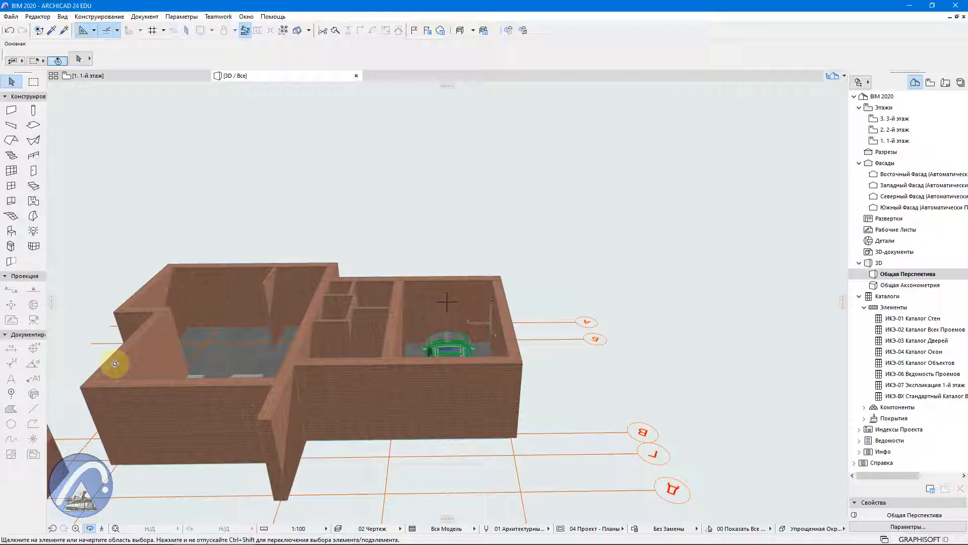
{"action": "mouse_move", "coordinate": [441, 343]}
{"action": "left_mouse_down"}
{"action": "mouse_move", "coordinate": [162, 342]}
{"action": "mouse_move", "coordinate": [540, 336]}
{"action": "mouse_move", "coordinate": [480, 393]}
{"action": "mouse_move", "coordinate": [259, 307]}
{"action": "mouse_move", "coordinate": [391, 335]}
{"action": "mouse_move", "coordinate": [641, 360]}
{"action": "mouse_move", "coordinate": [502, 425]}
{"action": "mouse_move", "coordinate": [292, 281]}
{"action": "mouse_move", "coordinate": [213, 284]}
{"action": "mouse_move", "coordinate": [295, 258]}
{"action": "mouse_move", "coordinate": [291, 322]}
{"action": "mouse_move", "coordinate": [259, 274]}
{"action": "mouse_move", "coordinate": [232, 266]}
{"action": "mouse_move", "coordinate": [215, 350]}
{"action": "mouse_move", "coordinate": [444, 286]}
{"action": "left_mouse_up"}
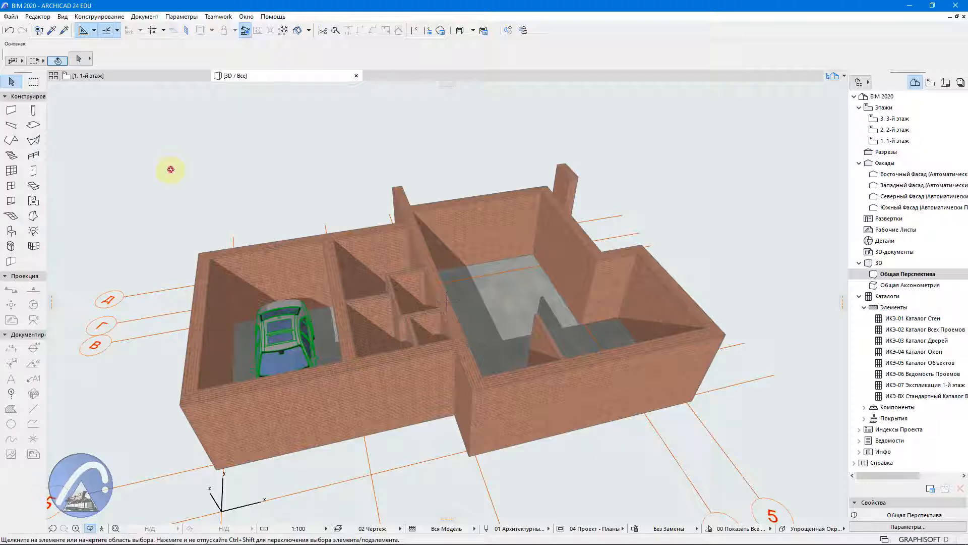
{"action": "mouse_move", "coordinate": [170, 169]}
{"action": "left_mouse_down"}
{"action": "mouse_move", "coordinate": [150, 134]}
{"action": "mouse_move", "coordinate": [679, 303]}
{"action": "mouse_move", "coordinate": [653, 314]}
{"action": "mouse_move", "coordinate": [549, 422]}
{"action": "mouse_move", "coordinate": [529, 316]}
{"action": "mouse_move", "coordinate": [344, 327]}
{"action": "mouse_move", "coordinate": [372, 333]}
{"action": "left_mouse_up"}
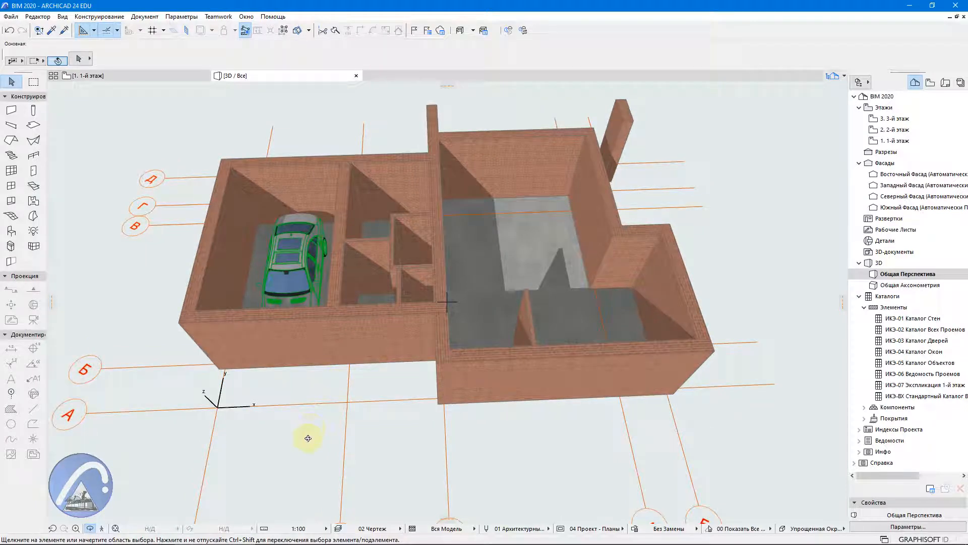
Step: Return to the first-floor plan and load the composite Кирпич 380, Штукатурка 2 Стороны in the composite structures editor
{"action": "left_click", "coordinate": [150, 77]}
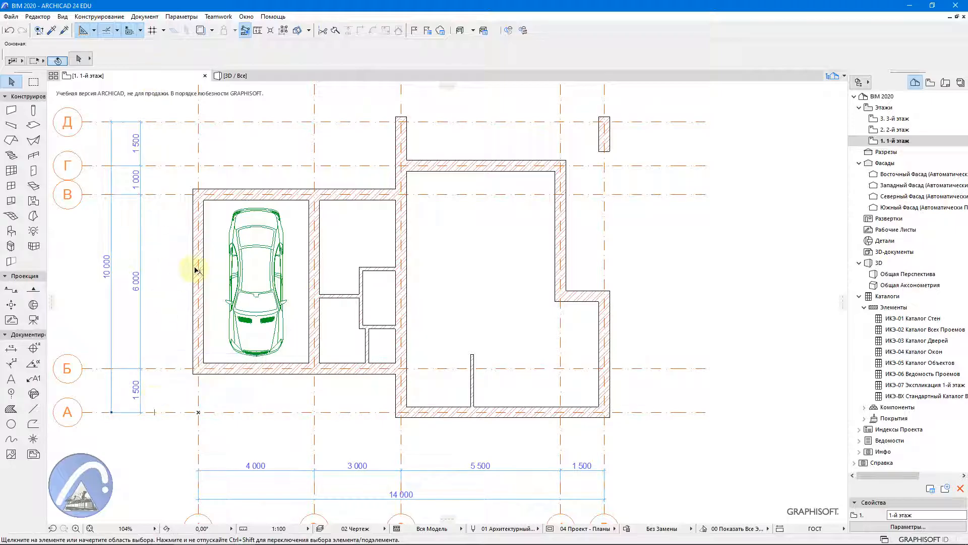
{"action": "left_click", "coordinate": [180, 17]}
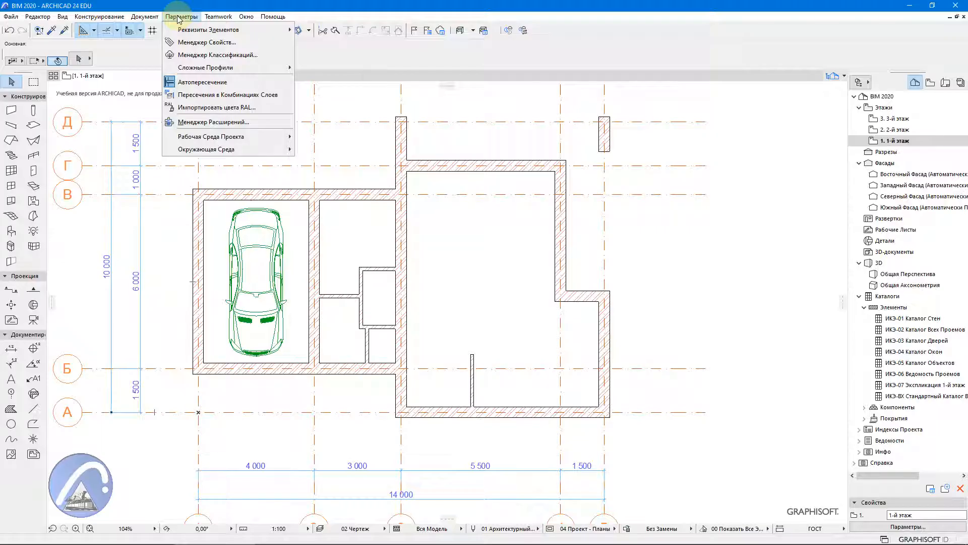
{"action": "mouse_move", "coordinate": [181, 33]}
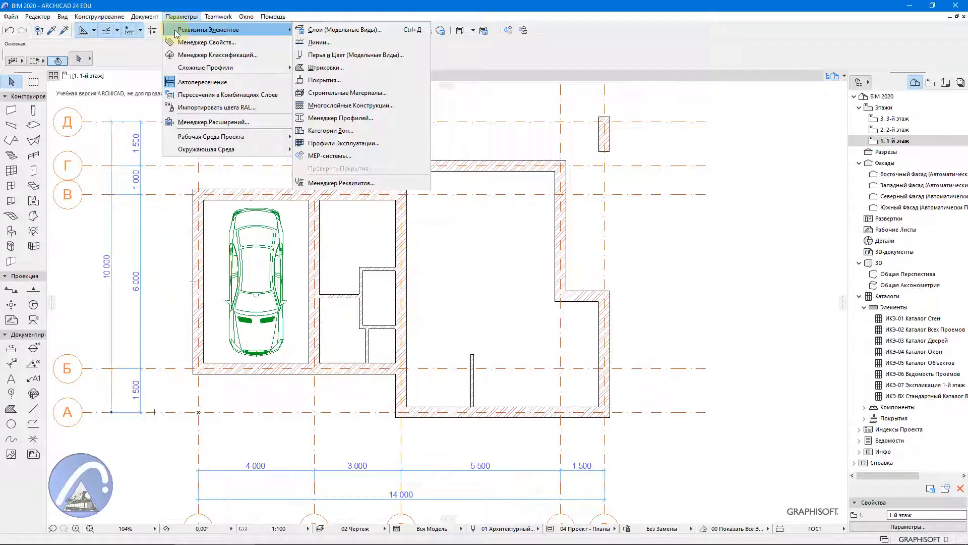
{"action": "left_click", "coordinate": [323, 108]}
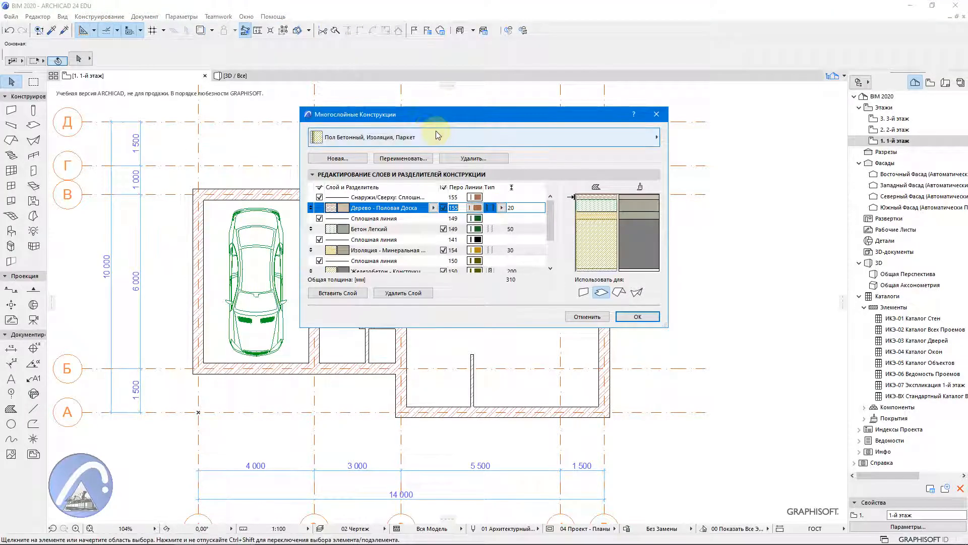
{"action": "left_click", "coordinate": [436, 135]}
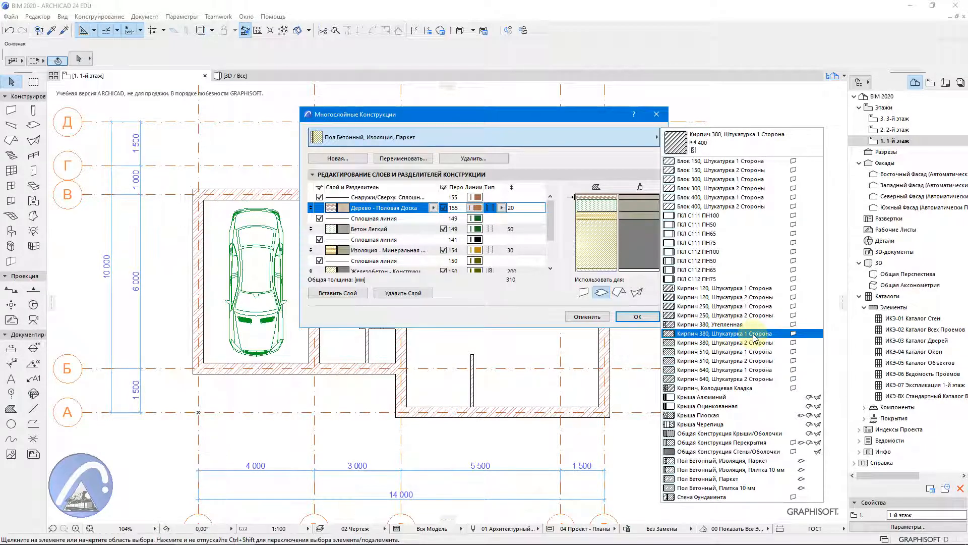
{"action": "left_click", "coordinate": [723, 347]}
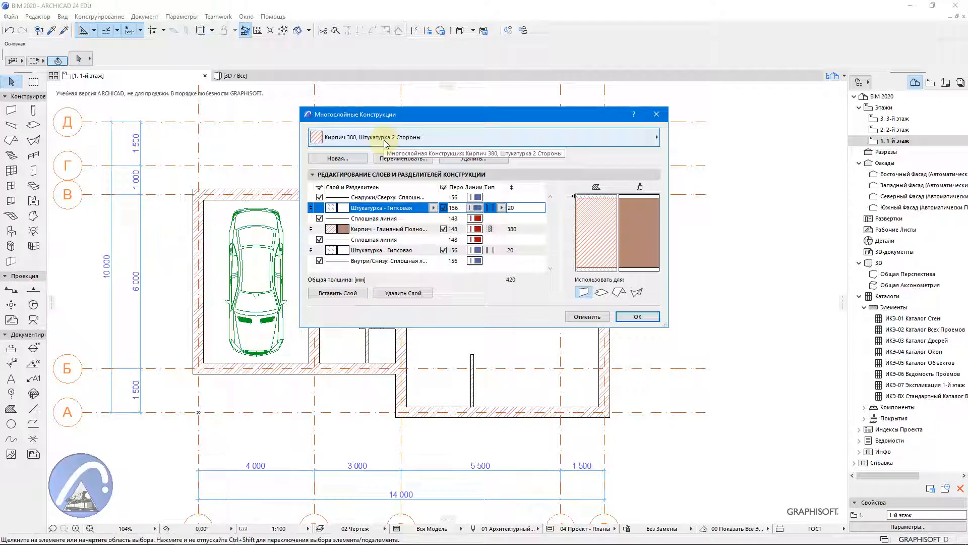
Step: Duplicate the composite Кирпич 380, Штукатурка 2 Стороны as a new composite named Кирпич 380, Зов
{"action": "left_click", "coordinate": [357, 160]}
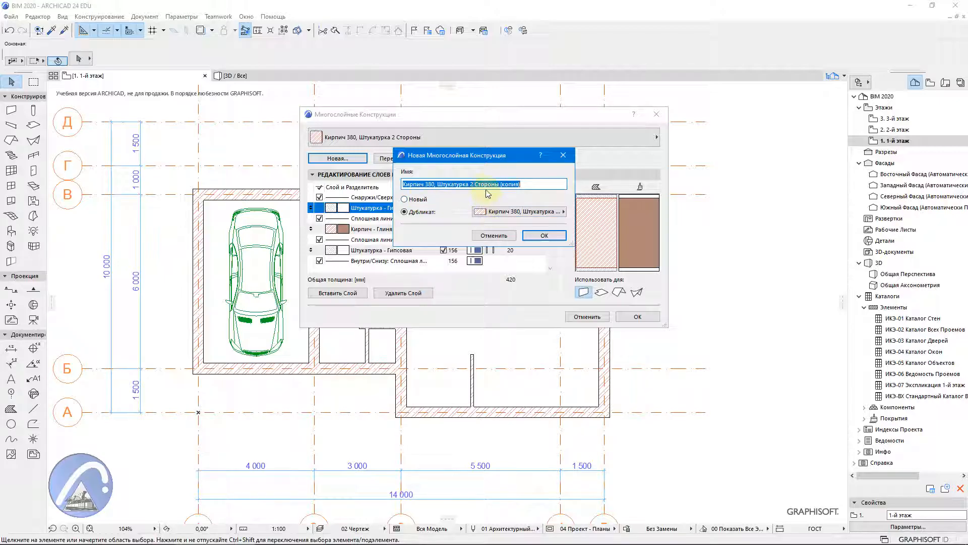
{"action": "left_click", "coordinate": [554, 214]}
{"action": "left_click", "coordinate": [552, 213]}
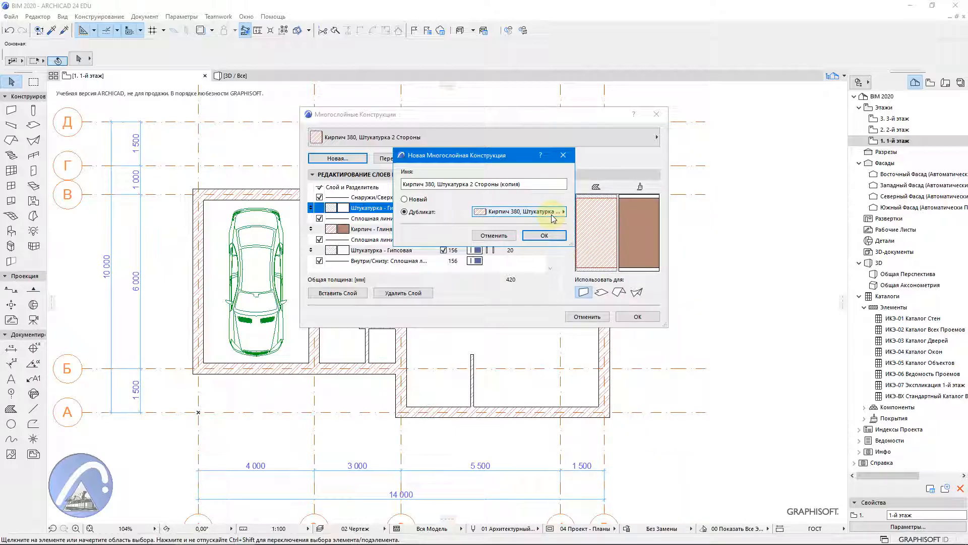
{"action": "left_click", "coordinate": [433, 186]}
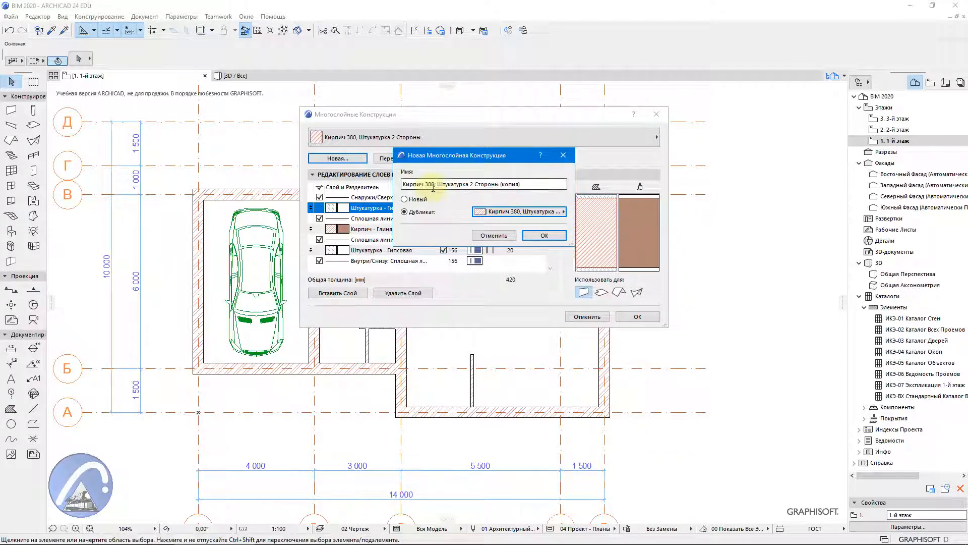
{"action": "left_click", "coordinate": [437, 185]}
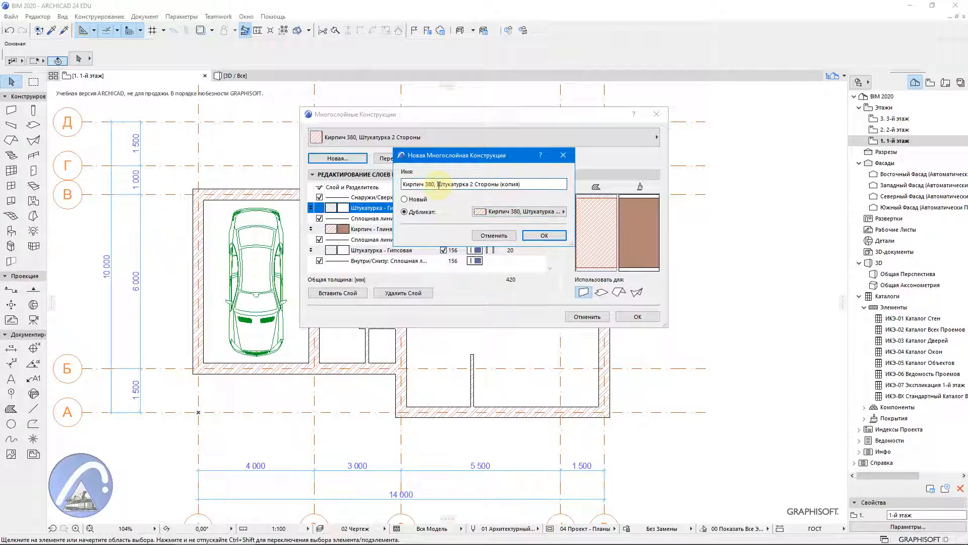
{"action": "left_click_drag", "start_coordinate": [438, 184], "coordinate": [567, 190]}
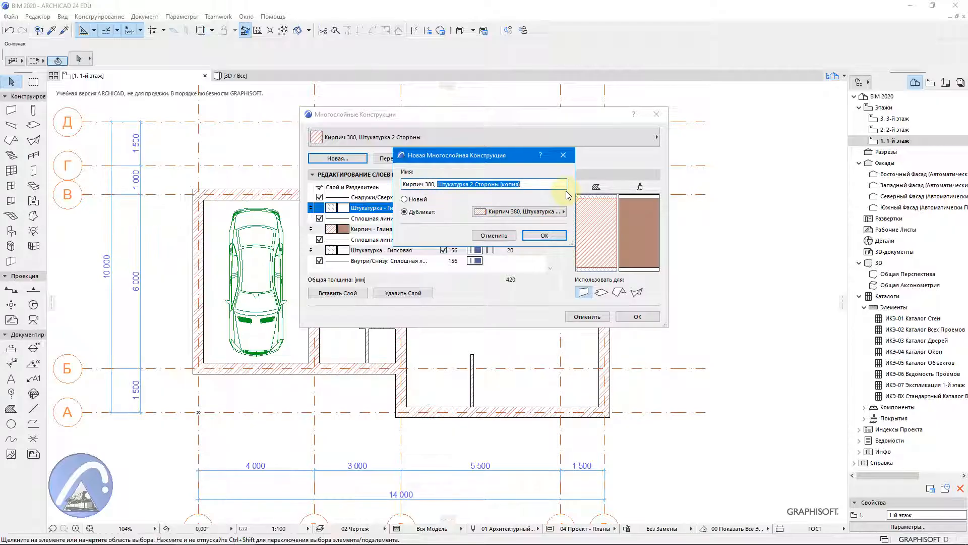
{"action": "type", "text": "З"}
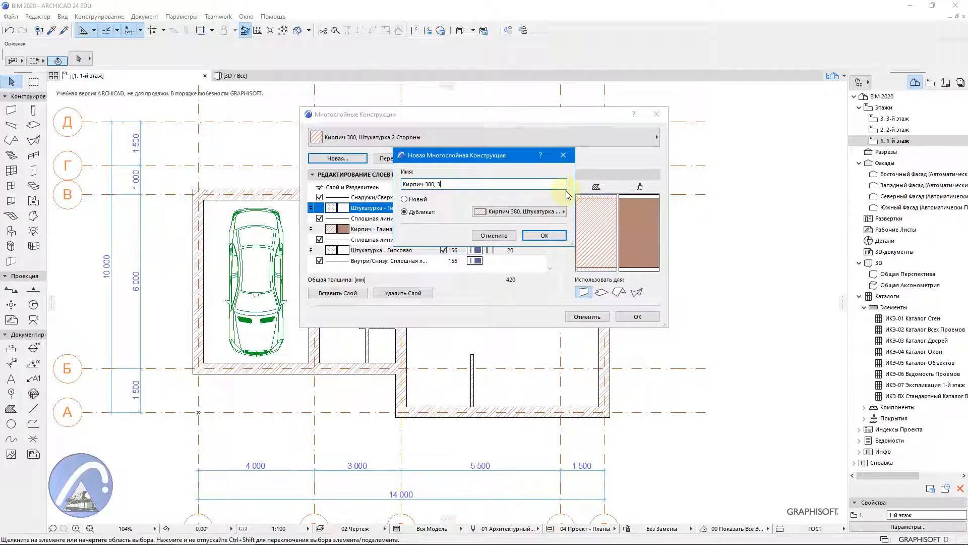
{"action": "type", "text": "ов"}
{"action": "key", "text": "BackSpace"}
{"action": "type", "text": "ны"}
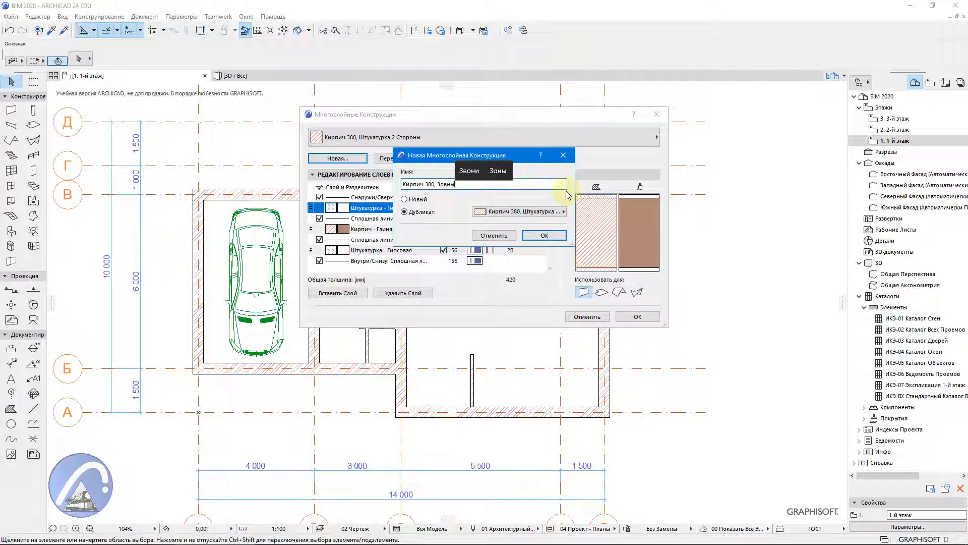
{"action": "key", "text": "BackSpace"}
{"action": "key", "text": "BackSpace"}
{"action": "type", "text": "вн"}
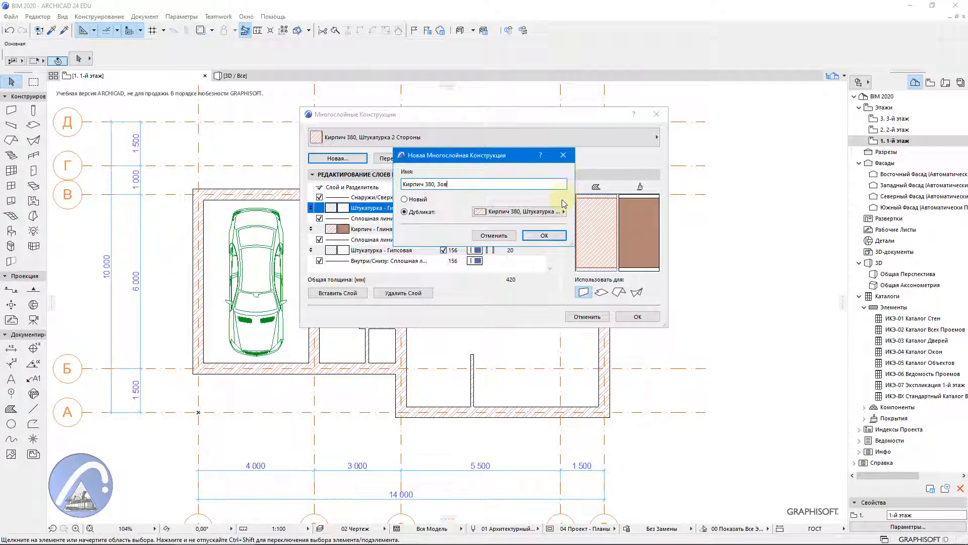
{"action": "left_click", "coordinate": [550, 236]}
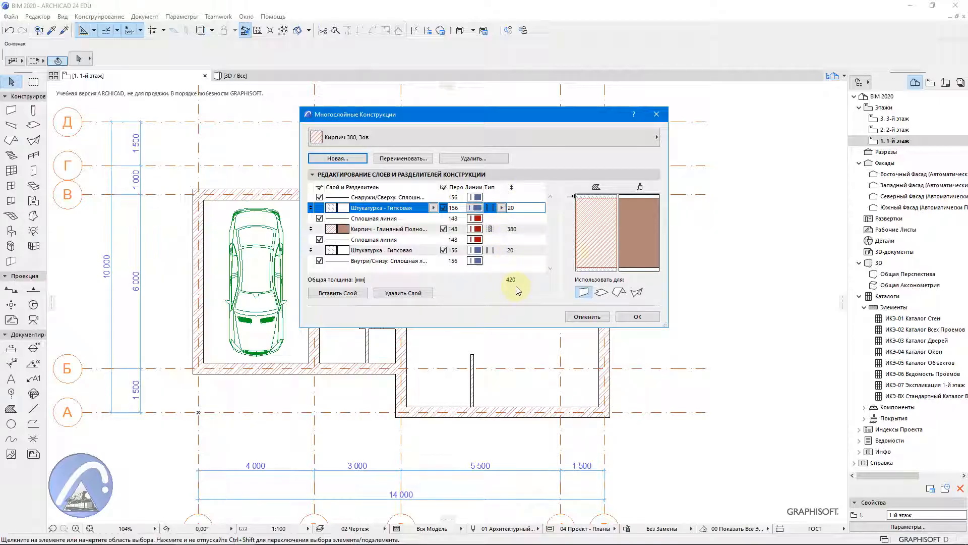
Step: Insert a second Кирпич - Глиняный Полнотелый layer beside the brick core of the composite
{"action": "left_click", "coordinate": [593, 239]}
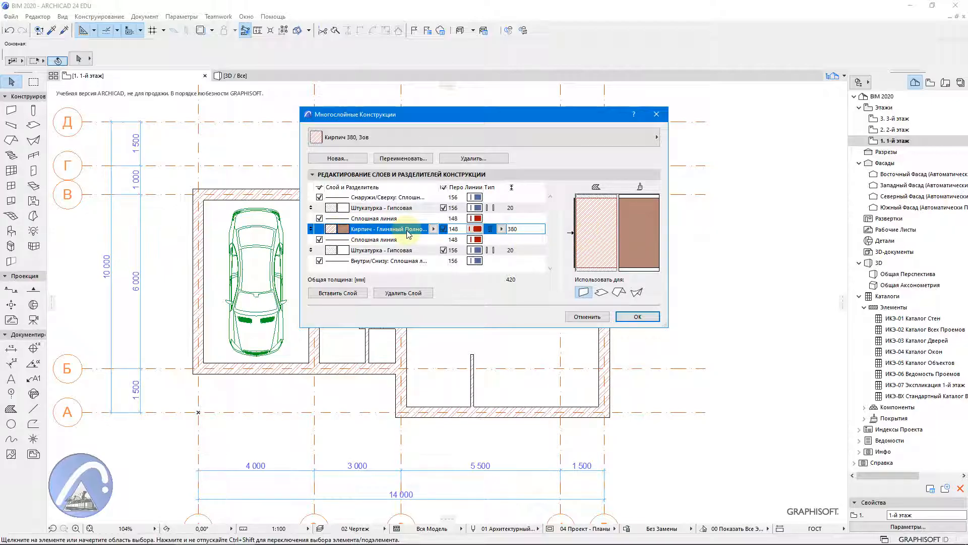
{"action": "left_click", "coordinate": [434, 229]}
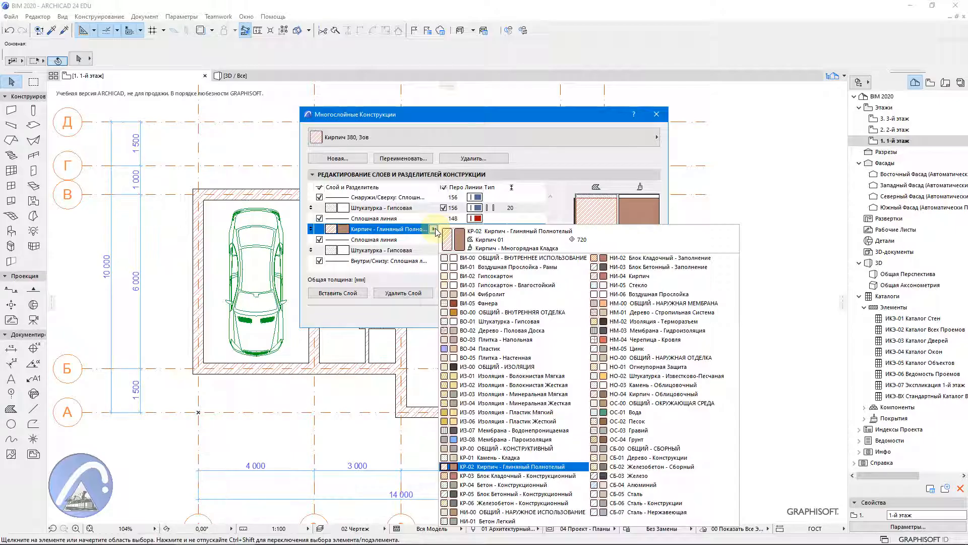
{"action": "left_click", "coordinate": [434, 229]}
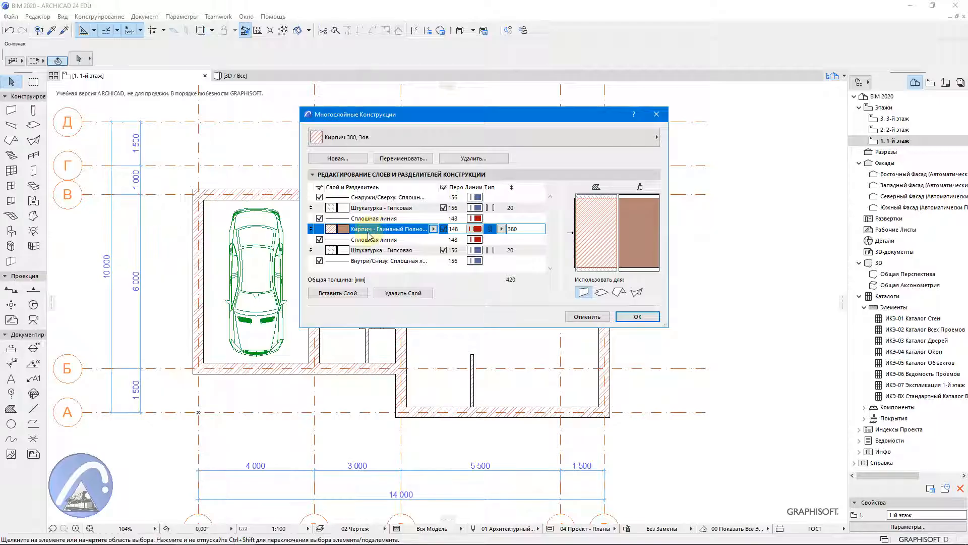
{"action": "left_click", "coordinate": [341, 293]}
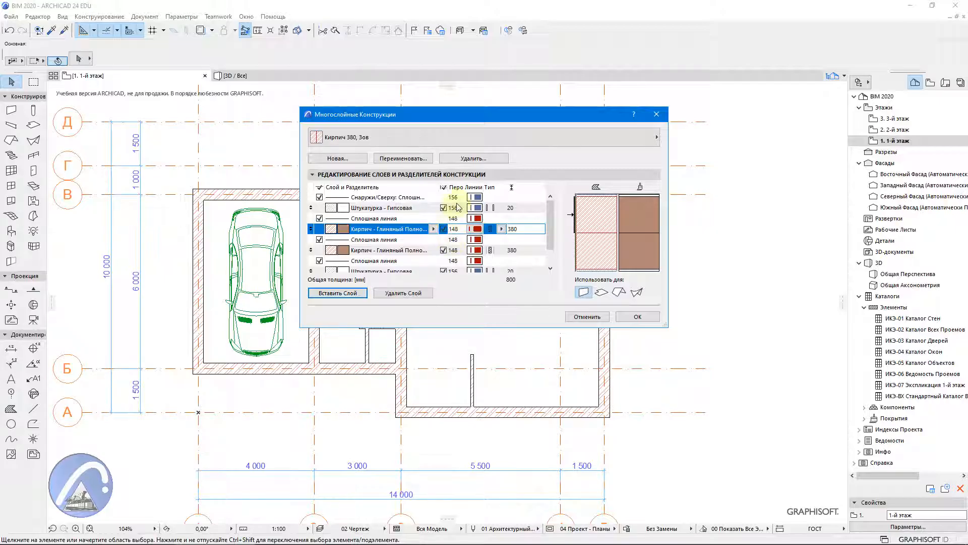
Step: Set the pen of the separator line between the two brick layers to 156 and accept the composite
{"action": "left_click", "coordinate": [453, 240]}
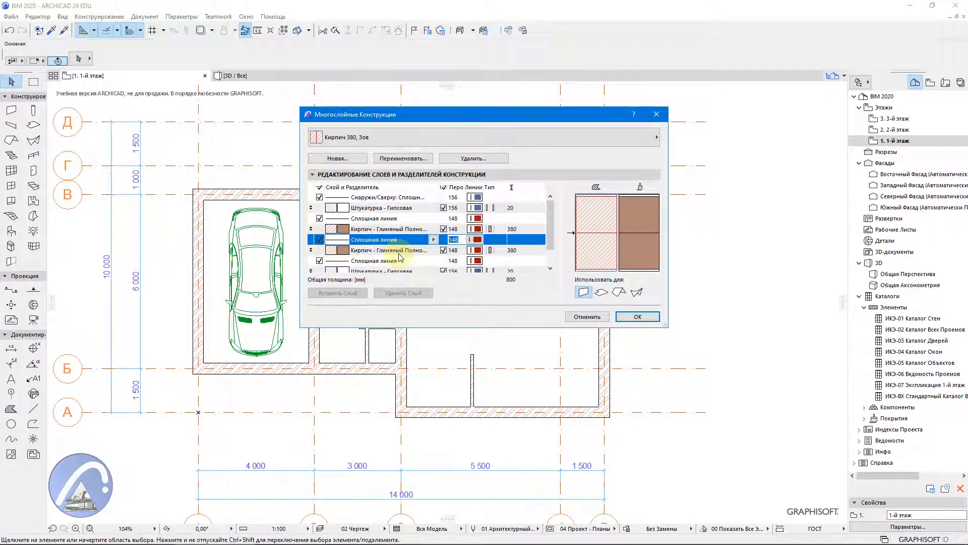
{"action": "type", "text": "56"}
{"action": "left_click", "coordinate": [400, 259]}
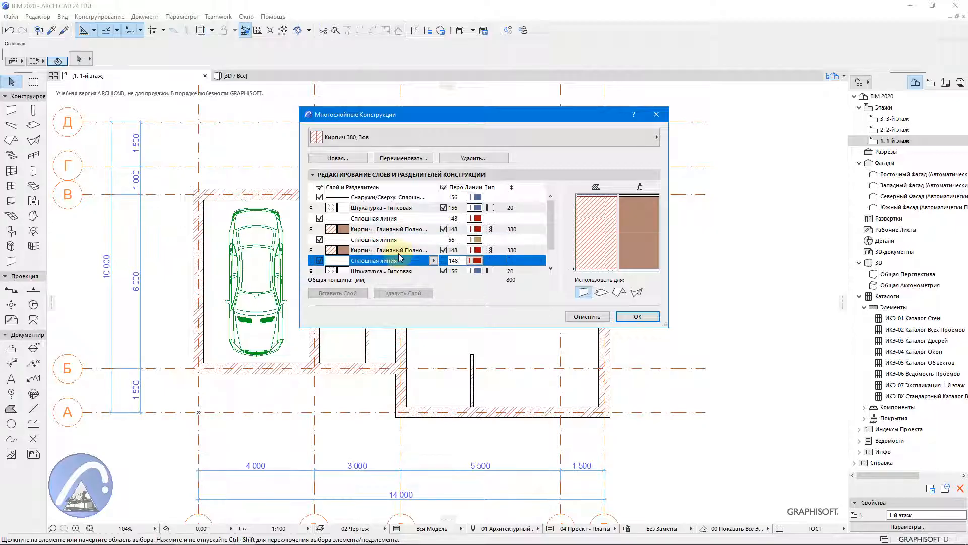
{"action": "left_click", "coordinate": [452, 240]}
{"action": "type", "text": "156"}
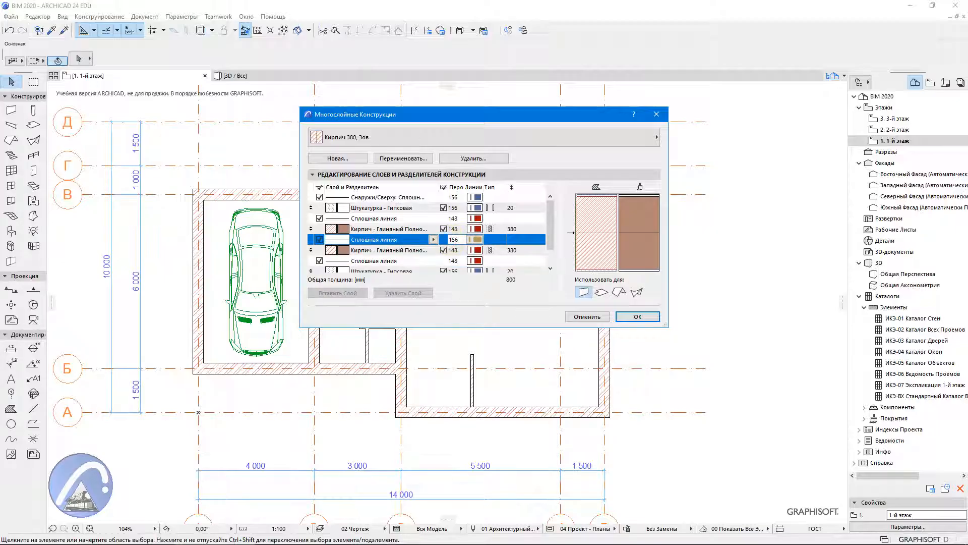
{"action": "key", "text": "Return"}
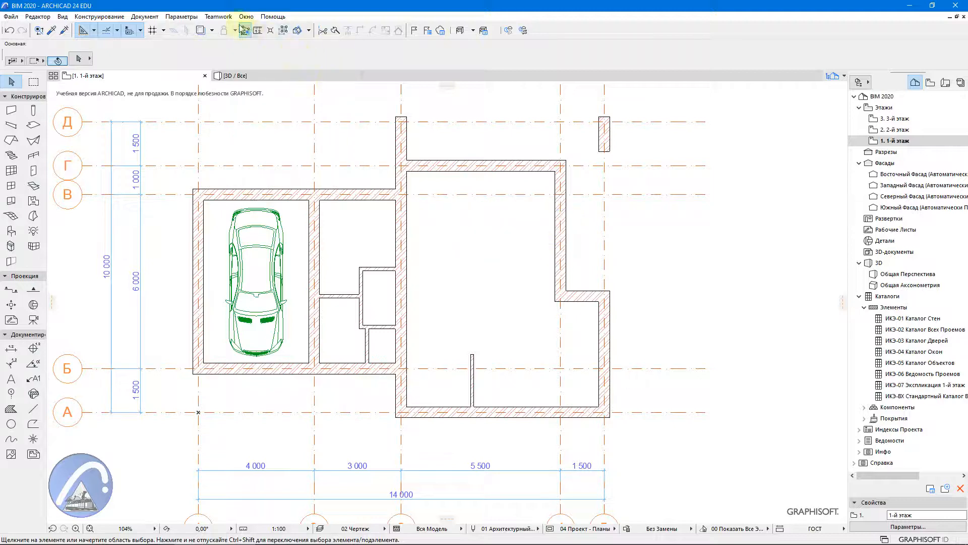
Step: Reopen the composite structures editor and set the outer brick layer's thickness to 100 mm
{"action": "left_click", "coordinate": [190, 16]}
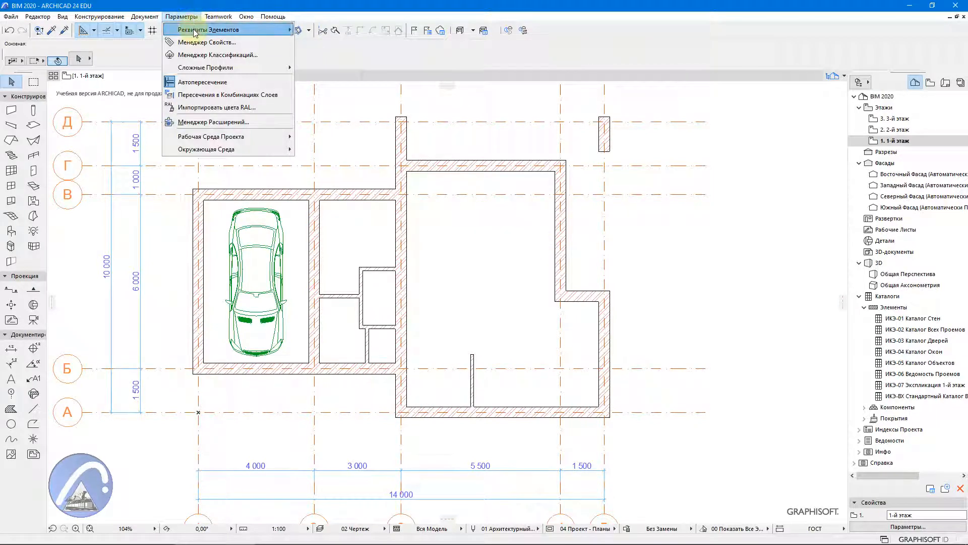
{"action": "mouse_move", "coordinate": [194, 31]}
{"action": "left_click", "coordinate": [324, 101]}
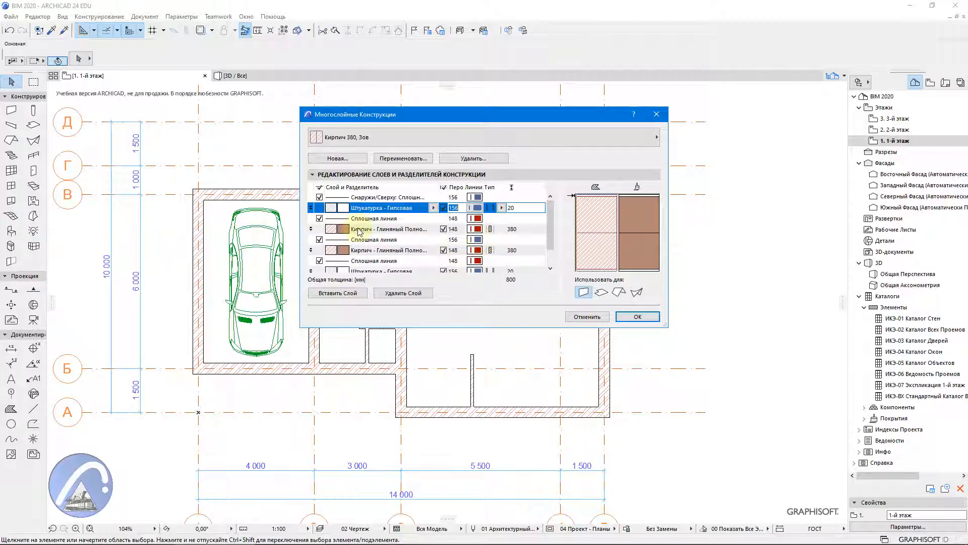
{"action": "left_click", "coordinate": [511, 230]}
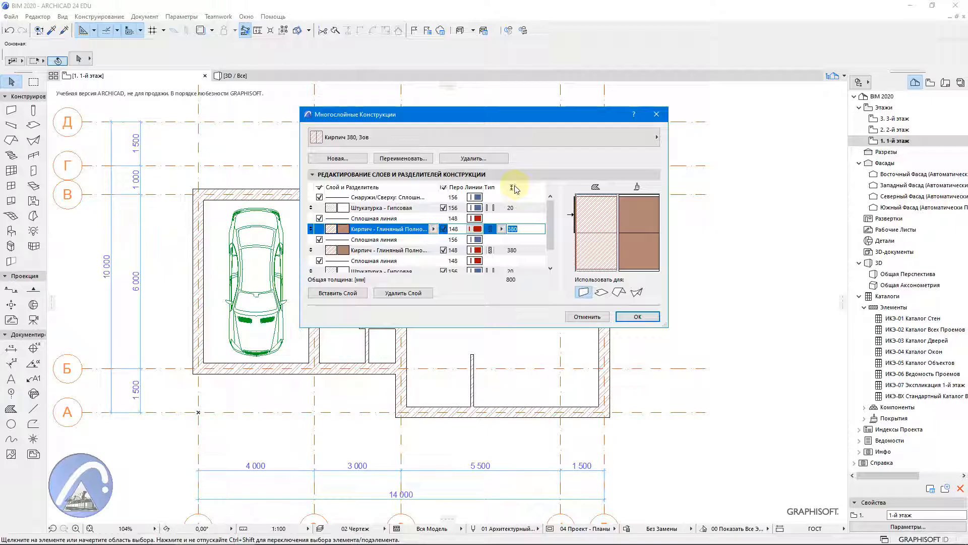
{"action": "left_click", "coordinate": [525, 232]}
{"action": "left_click_drag", "start_coordinate": [525, 232], "coordinate": [495, 230]}
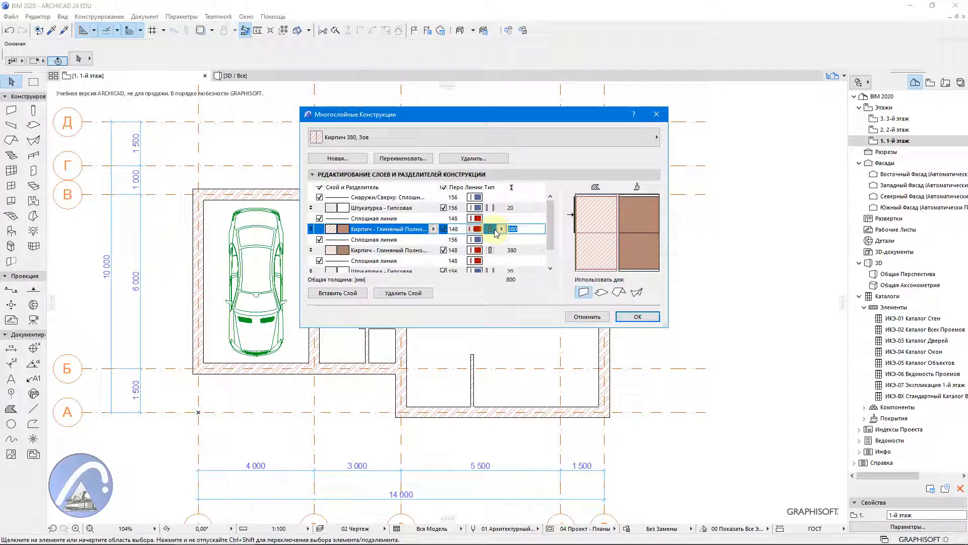
{"action": "type", "text": "100"}
{"action": "left_click", "coordinate": [496, 230]}
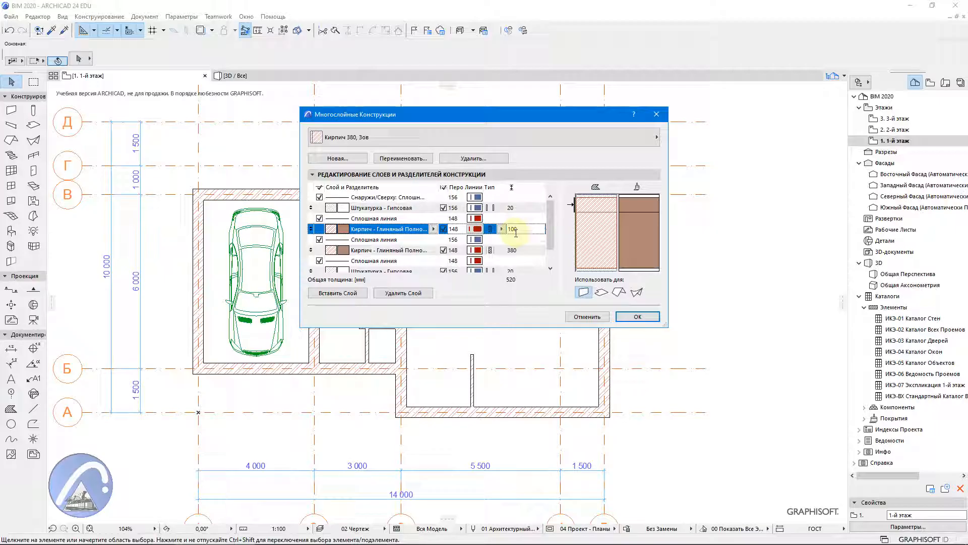
Step: Change the 100 mm layer's building material to ИЗ-01 Изоляция - Волокнистая Мягкая
{"action": "left_click", "coordinate": [602, 200]}
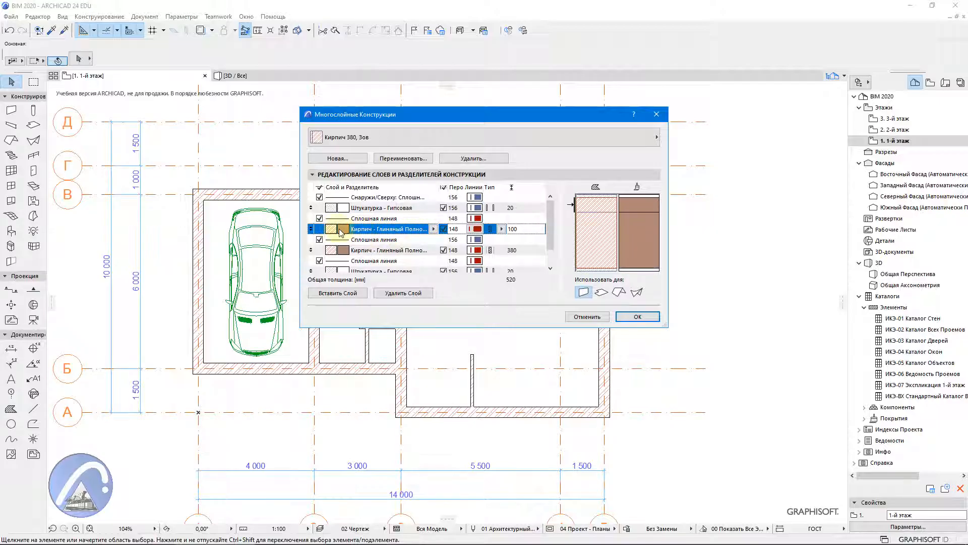
{"action": "left_click", "coordinate": [433, 229]}
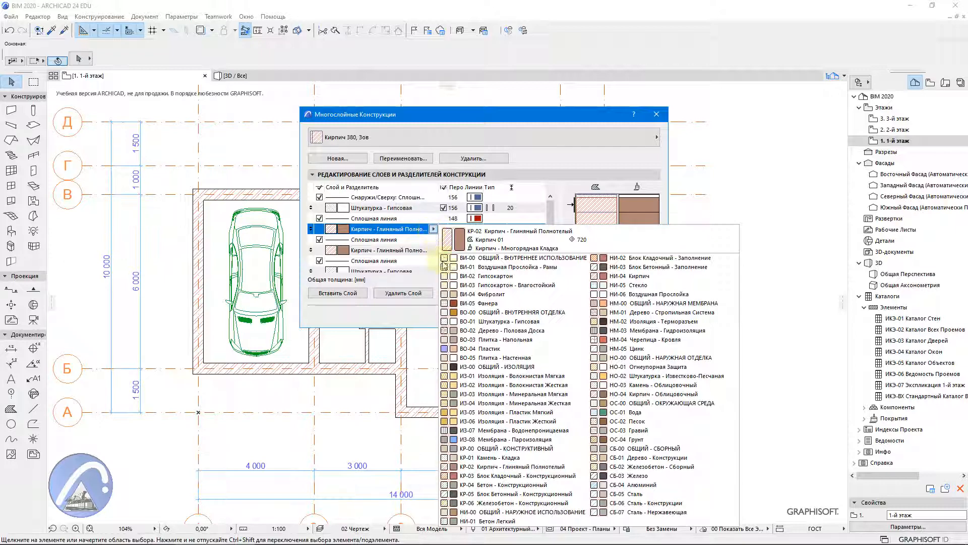
{"action": "left_click", "coordinate": [504, 457]}
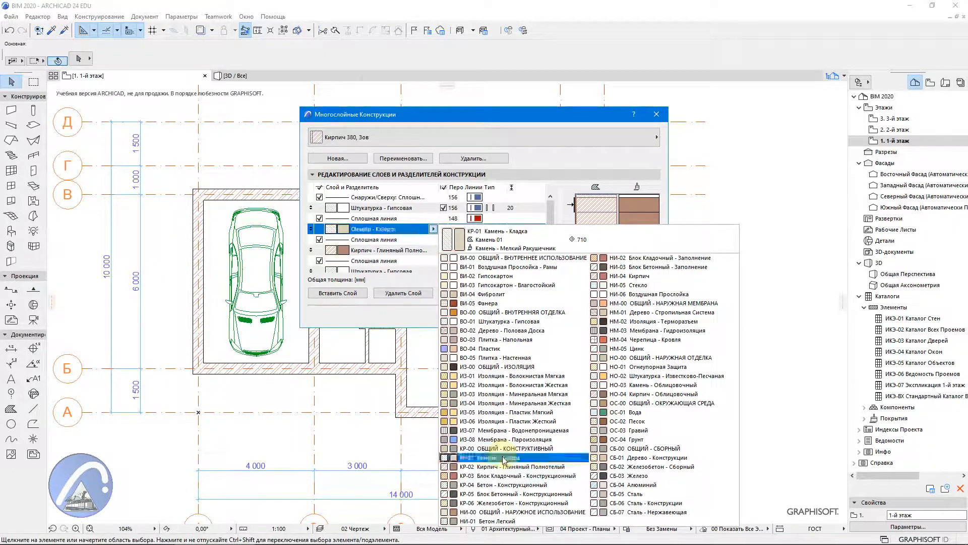
{"action": "left_click", "coordinate": [496, 379]}
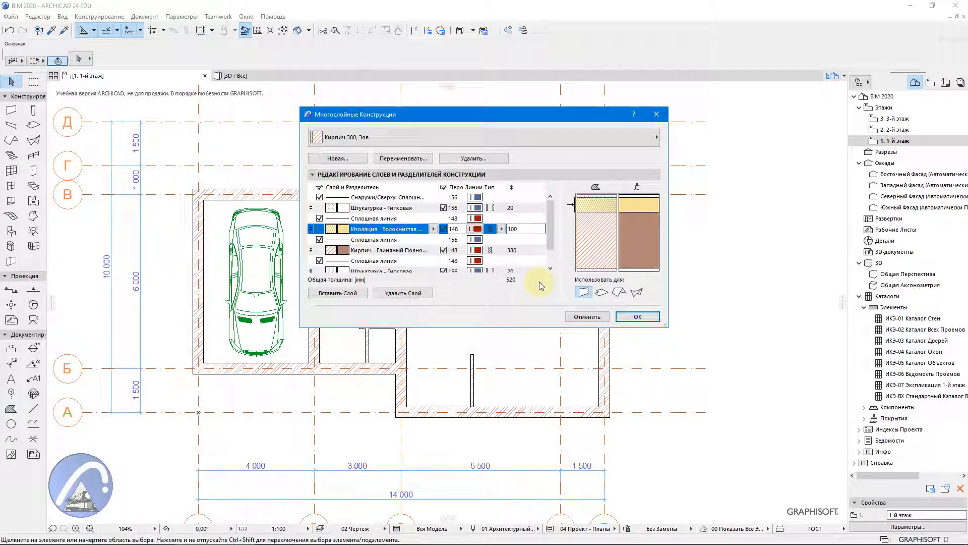
Step: Change the outer plaster layer's material to НО-02 Штукатурка - Известково-Песчаная and accept the composite
{"action": "left_click", "coordinate": [551, 211]}
{"action": "mouse_move", "coordinate": [551, 211]}
{"action": "left_mouse_down"}
{"action": "mouse_move", "coordinate": [548, 244]}
{"action": "mouse_move", "coordinate": [554, 210]}
{"action": "left_mouse_up"}
{"action": "left_click", "coordinate": [411, 210]}
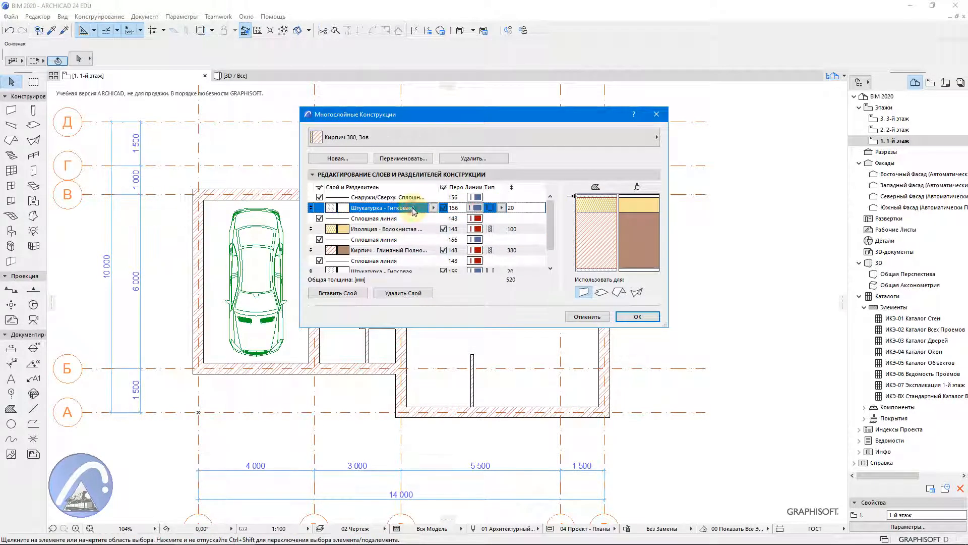
{"action": "left_click", "coordinate": [432, 208]}
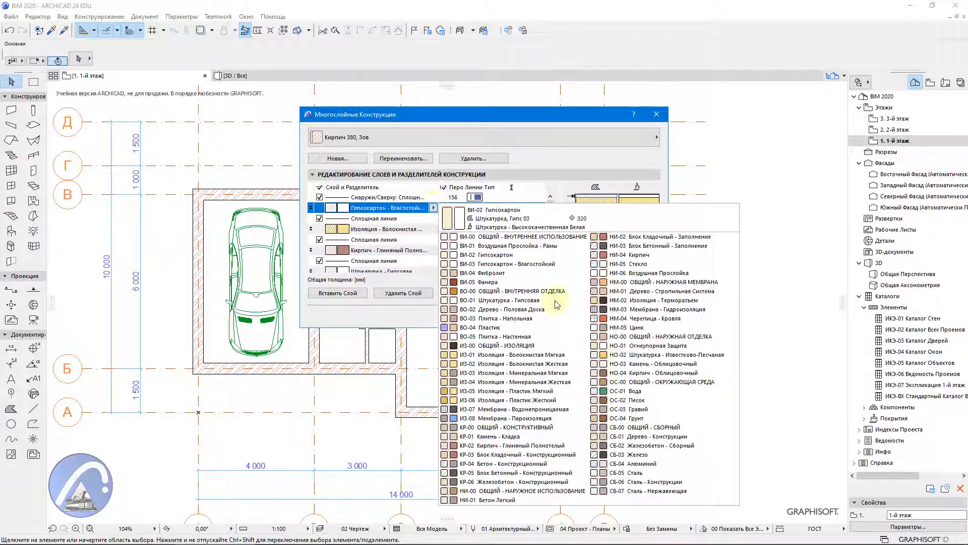
{"action": "left_click", "coordinate": [640, 359]}
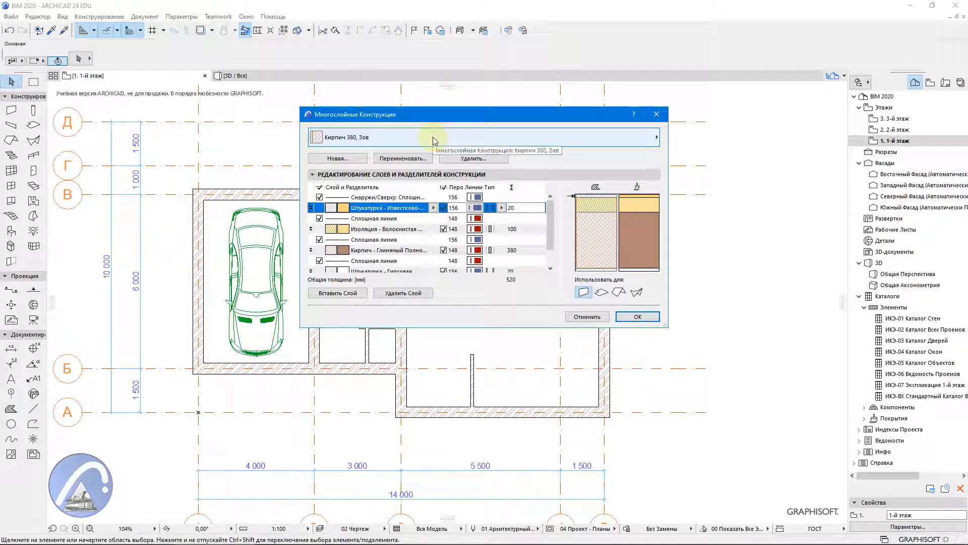
{"action": "left_click_drag", "start_coordinate": [433, 115], "coordinate": [428, 82]}
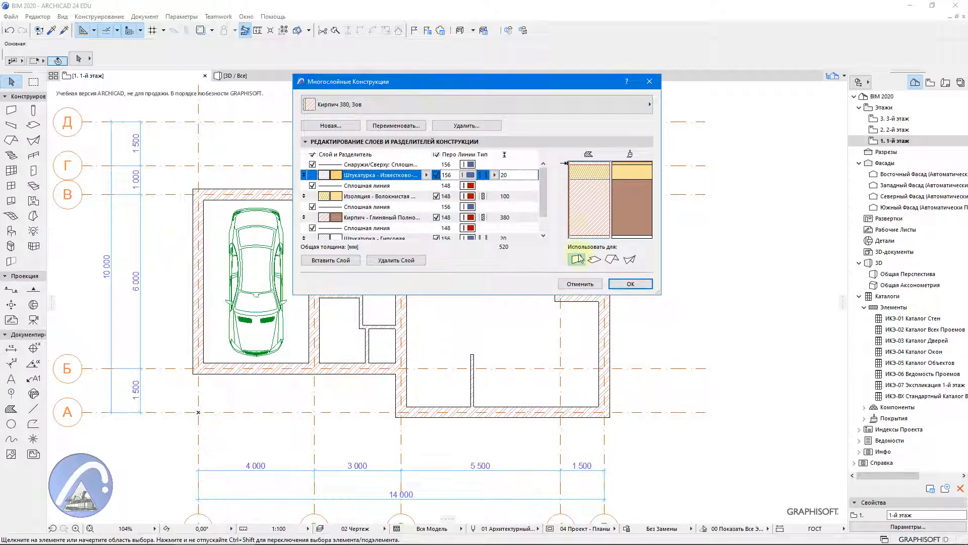
{"action": "left_click", "coordinate": [620, 284]}
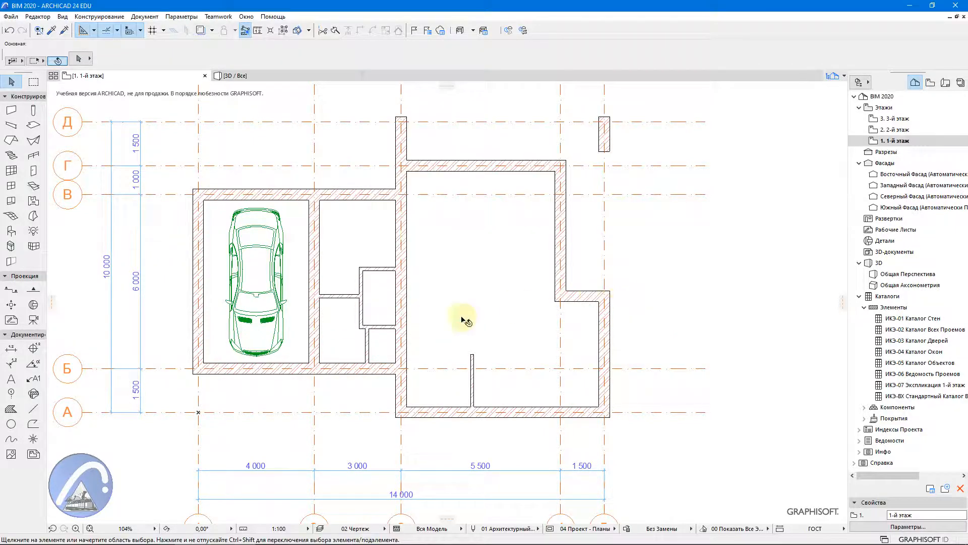
Step: Clear the selection of the grouped outer walls and suspend grouping so that walls can be selected individually
{"action": "left_click", "coordinate": [194, 289]}
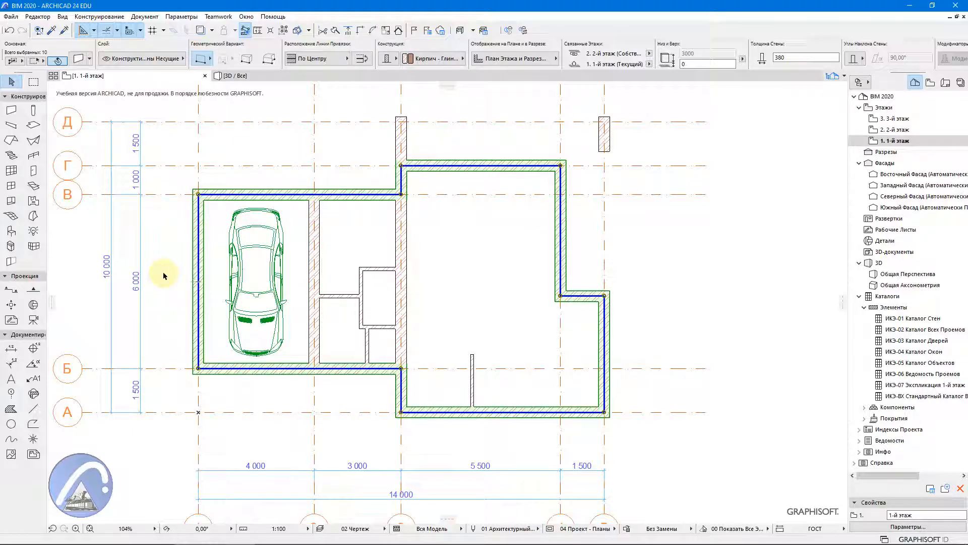
{"action": "key", "text": "Escape"}
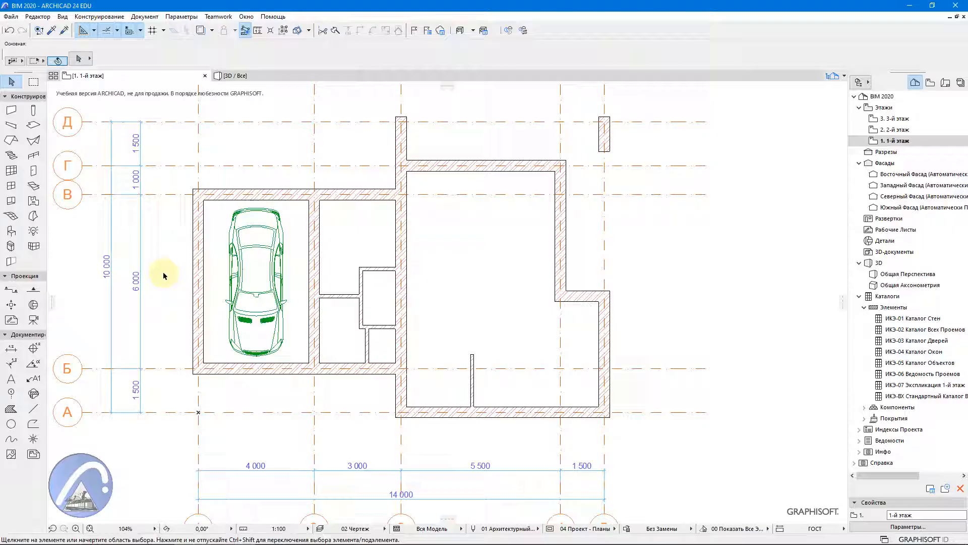
{"action": "left_click", "coordinate": [283, 33]}
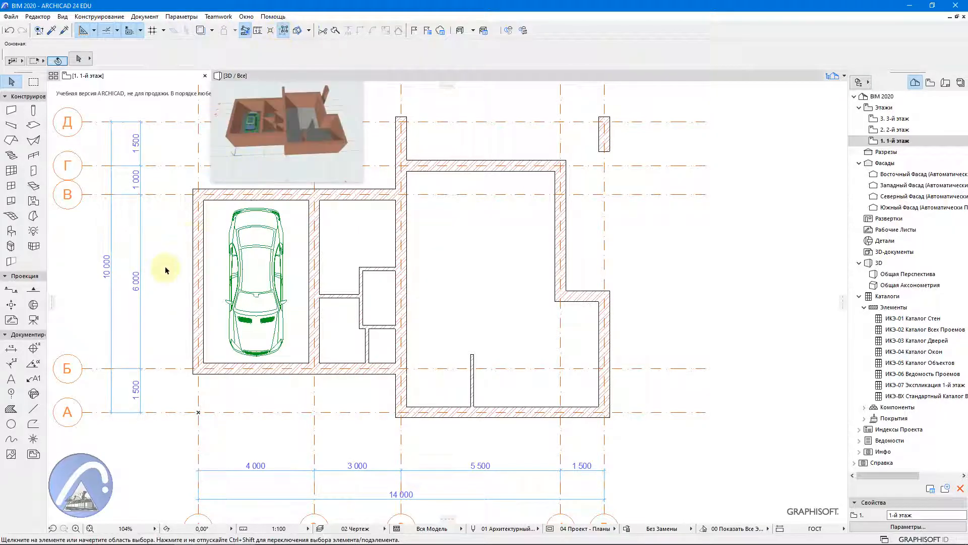
Step: Change the garage's left outer wall to a composite structure and assign it Кирпич 380, Зов
{"action": "left_click", "coordinate": [196, 262]}
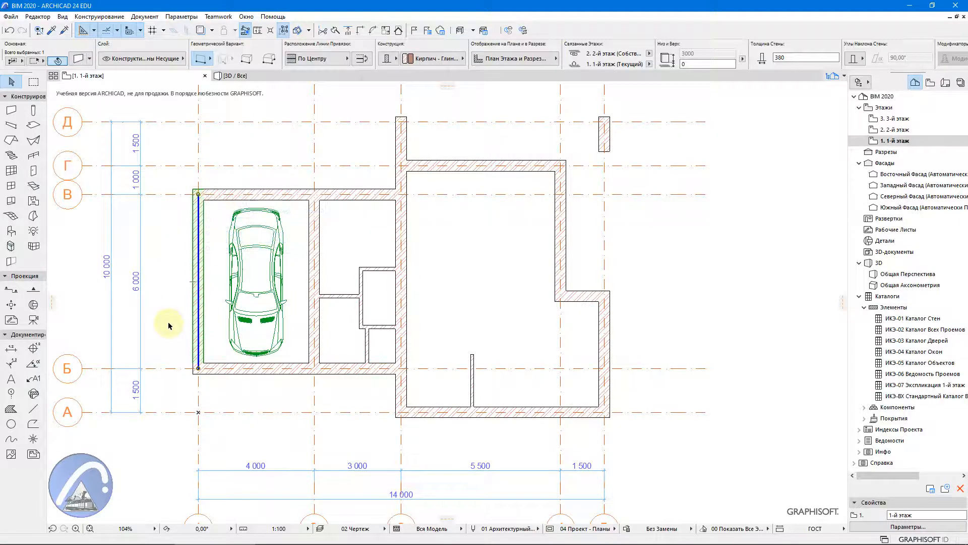
{"action": "left_click", "coordinate": [386, 58]}
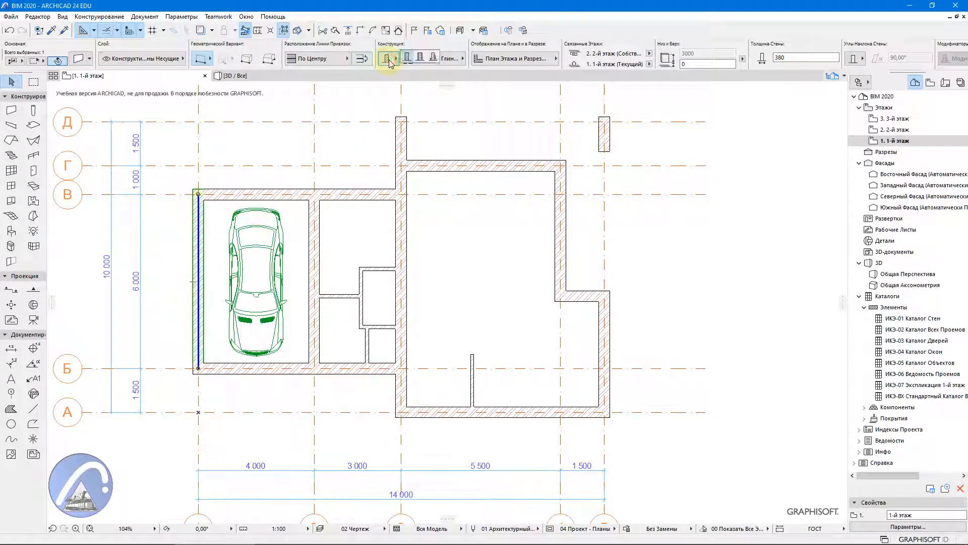
{"action": "left_click", "coordinate": [419, 59]}
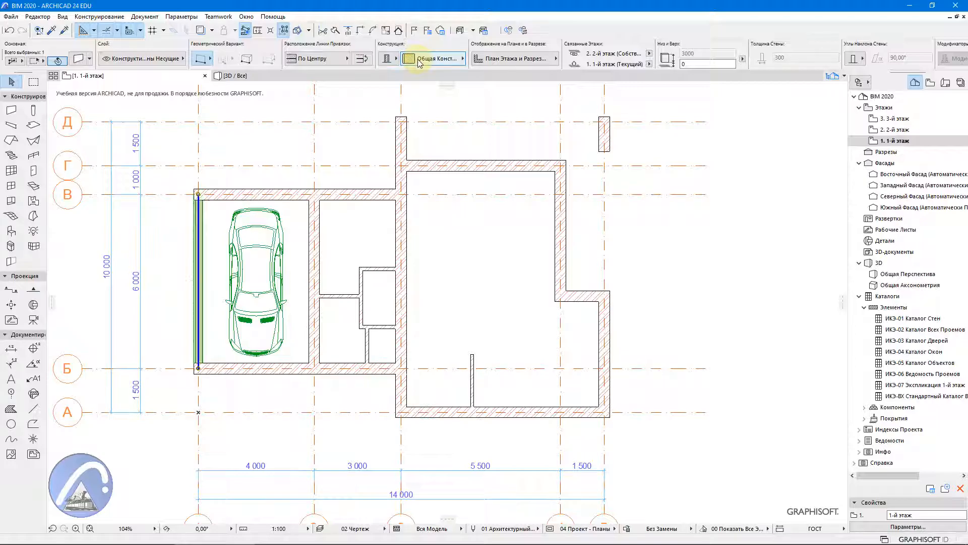
{"action": "left_click", "coordinate": [459, 60]}
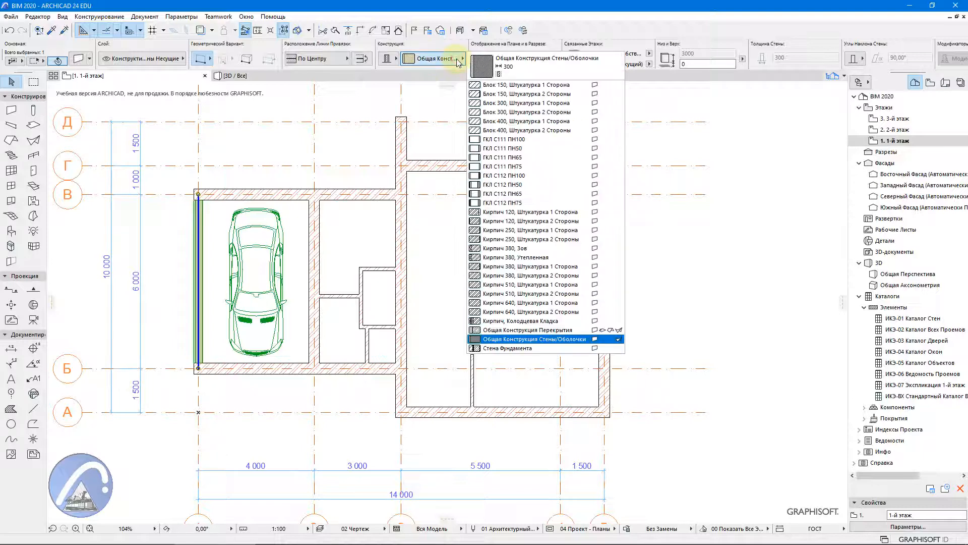
{"action": "left_click", "coordinate": [518, 249]}
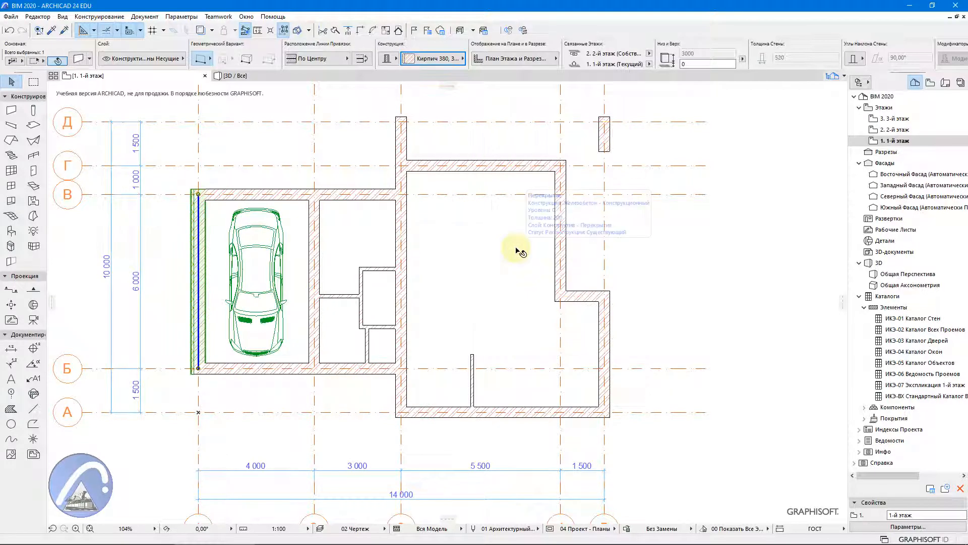
Step: Set the reference line of the garage's left outer wall to По Центру Ядра
{"action": "scroll", "coordinate": [177, 277], "scroll_direction": "up", "scroll_amount": 5}
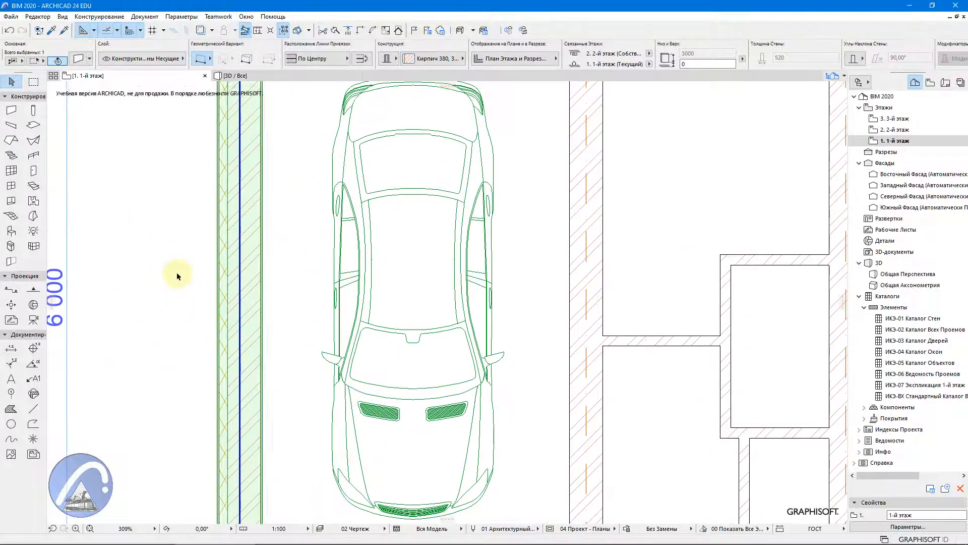
{"action": "middle_click_drag", "start_coordinate": [176, 277], "coordinate": [227, 372]}
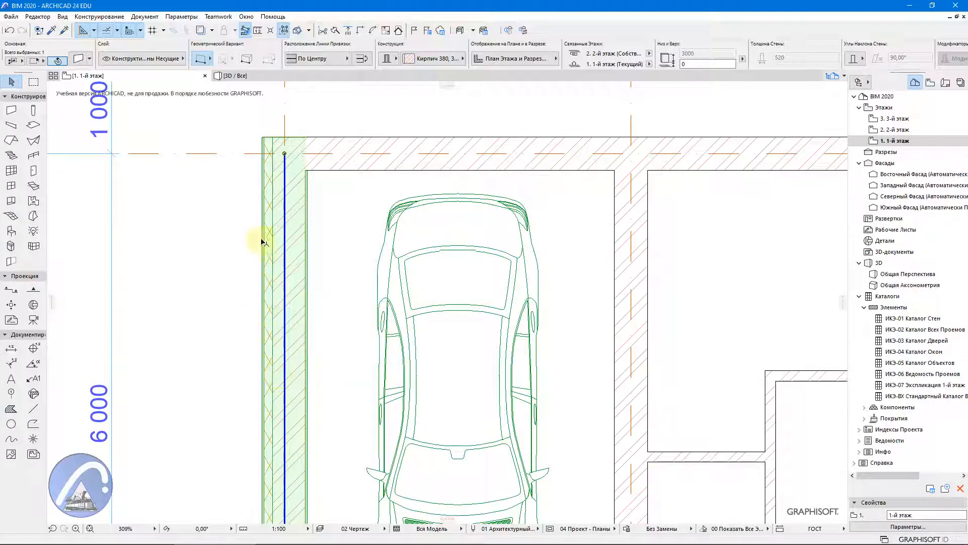
{"action": "scroll", "coordinate": [262, 243], "scroll_direction": "down", "scroll_amount": 2}
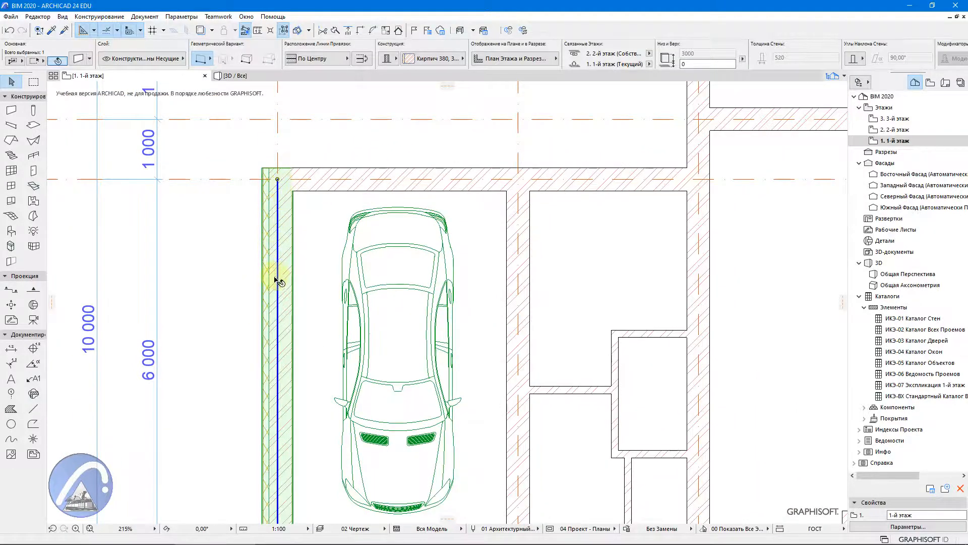
{"action": "scroll", "coordinate": [276, 281], "scroll_direction": "up", "scroll_amount": 3}
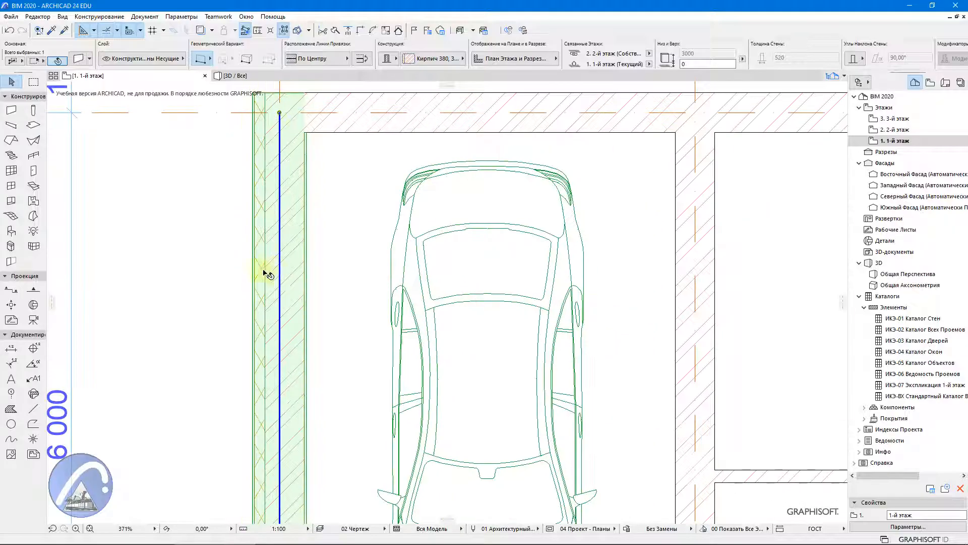
{"action": "scroll", "coordinate": [239, 201], "scroll_direction": "down", "scroll_amount": 1}
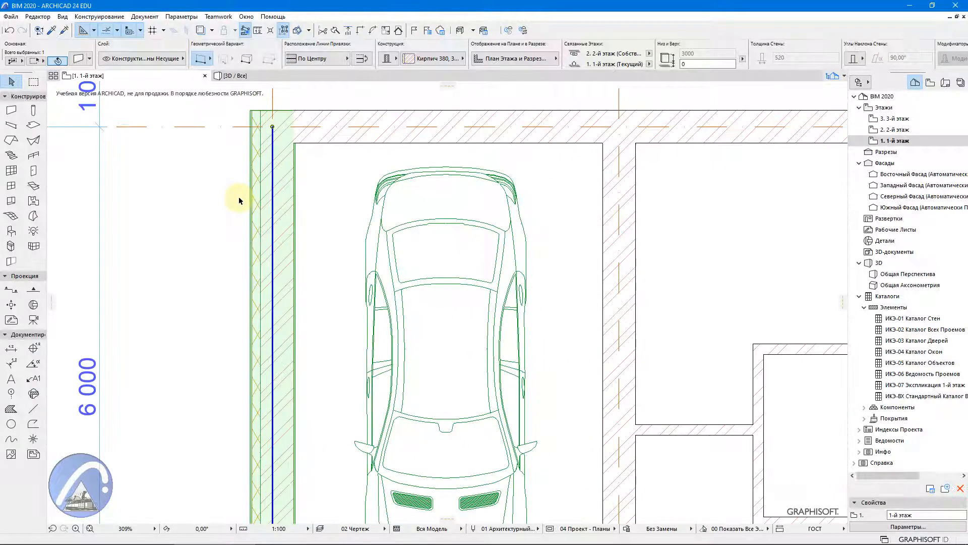
{"action": "scroll", "coordinate": [239, 201], "scroll_direction": "down", "scroll_amount": 1}
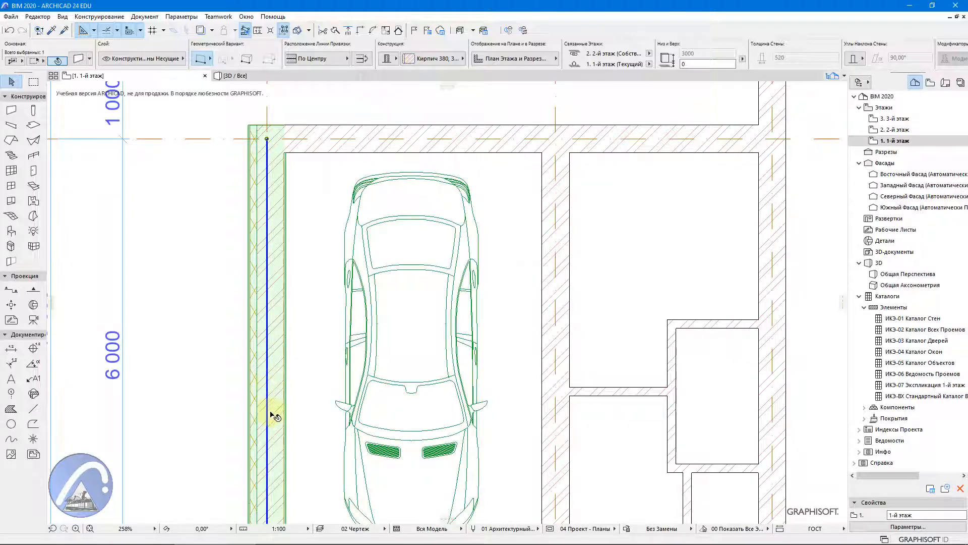
{"action": "mouse_move", "coordinate": [275, 416]}
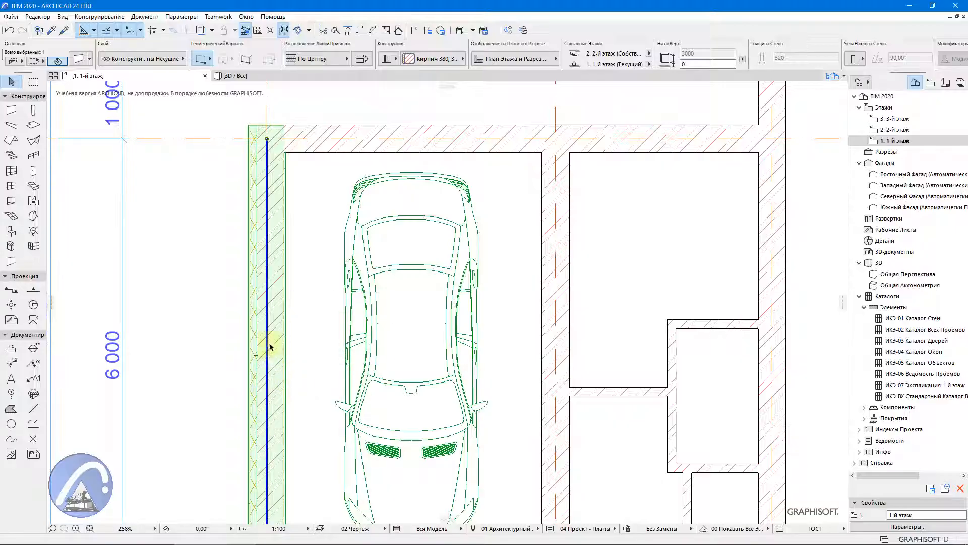
{"action": "left_click", "coordinate": [345, 63]}
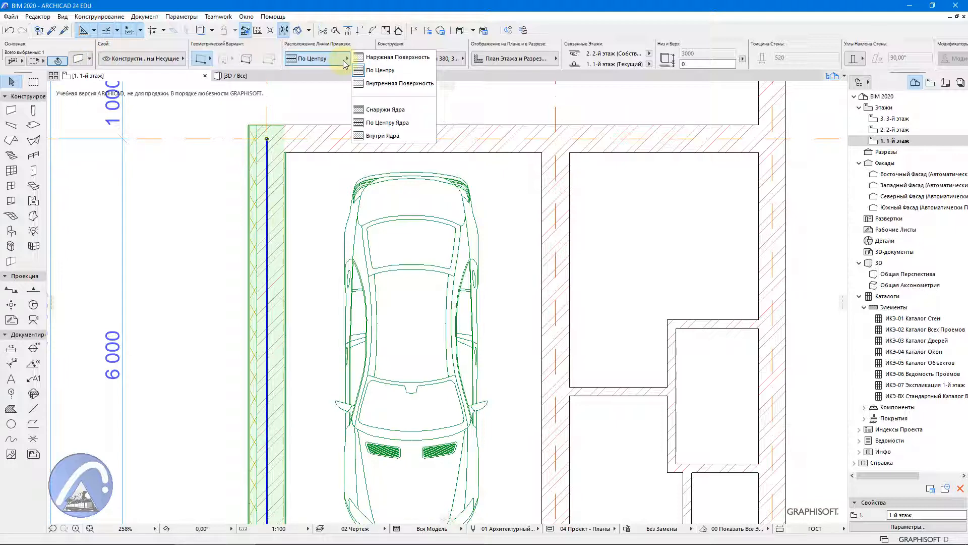
{"action": "left_click", "coordinate": [370, 126]}
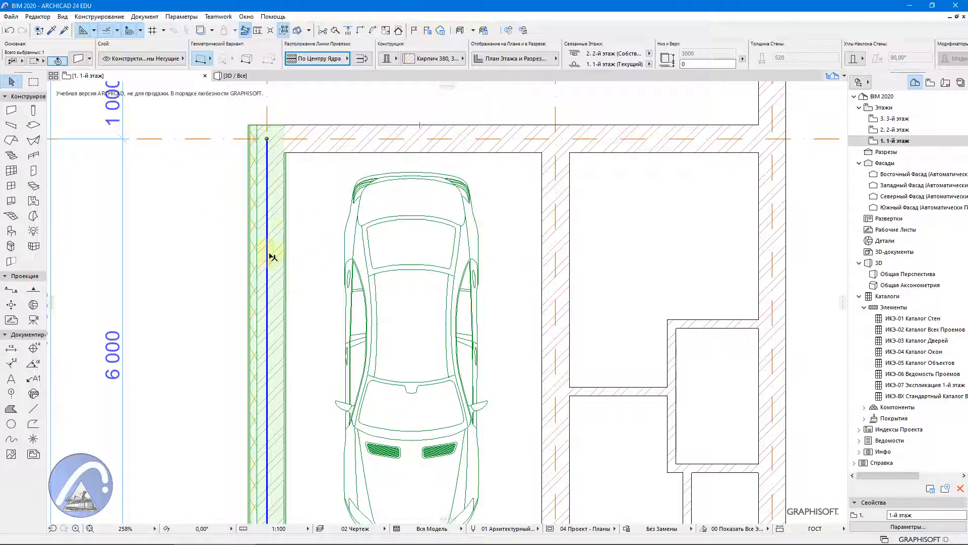
Step: In the composite Кирпич 380, Зов, set the 100 mm insulation layer's type to Другой and accept the change
{"action": "left_click", "coordinate": [181, 16]}
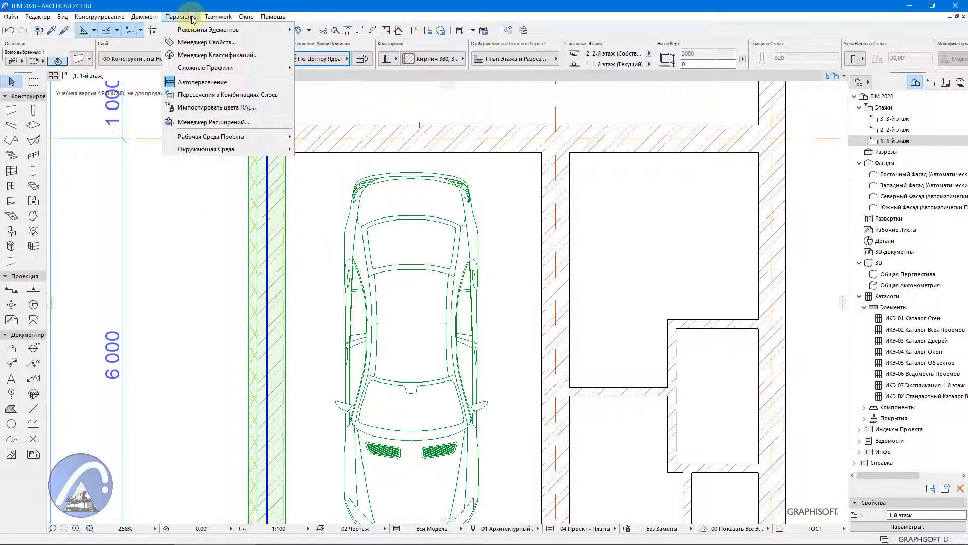
{"action": "mouse_move", "coordinate": [190, 33]}
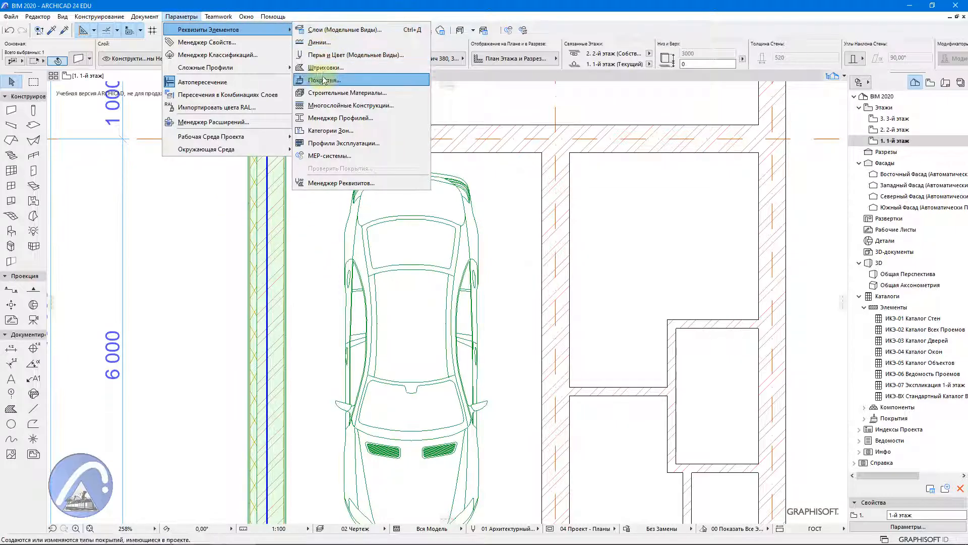
{"action": "left_click", "coordinate": [320, 106]}
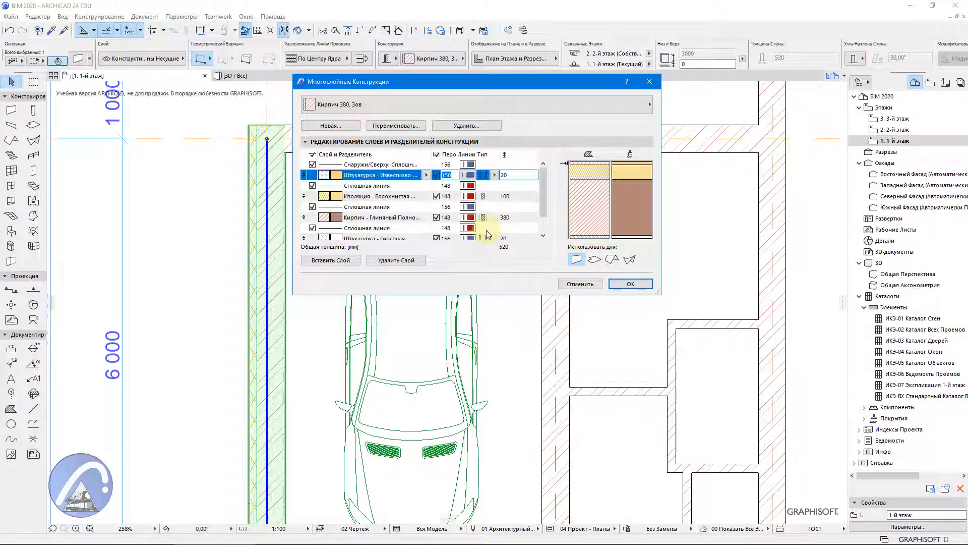
{"action": "scroll", "coordinate": [542, 196], "scroll_direction": "down", "scroll_amount": 2}
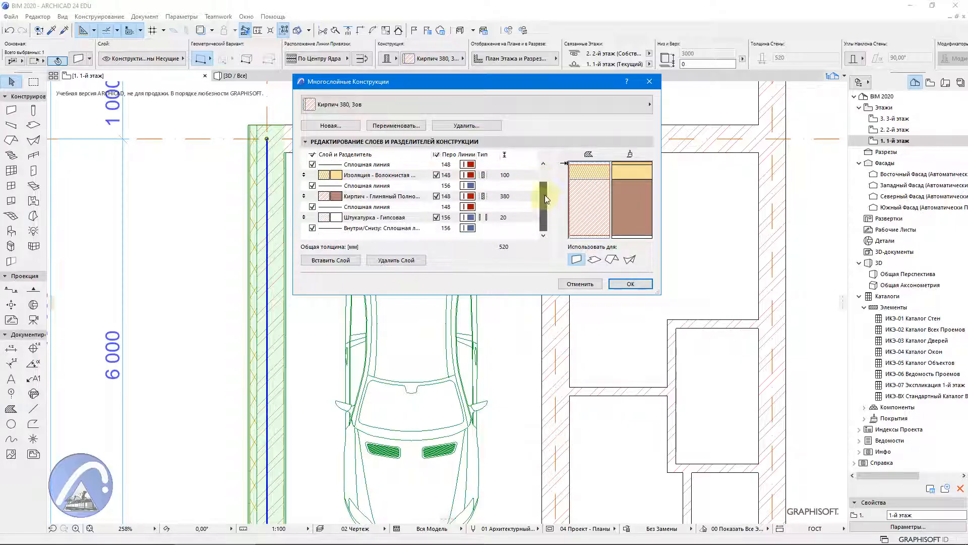
{"action": "left_click_drag", "start_coordinate": [544, 195], "coordinate": [547, 186]}
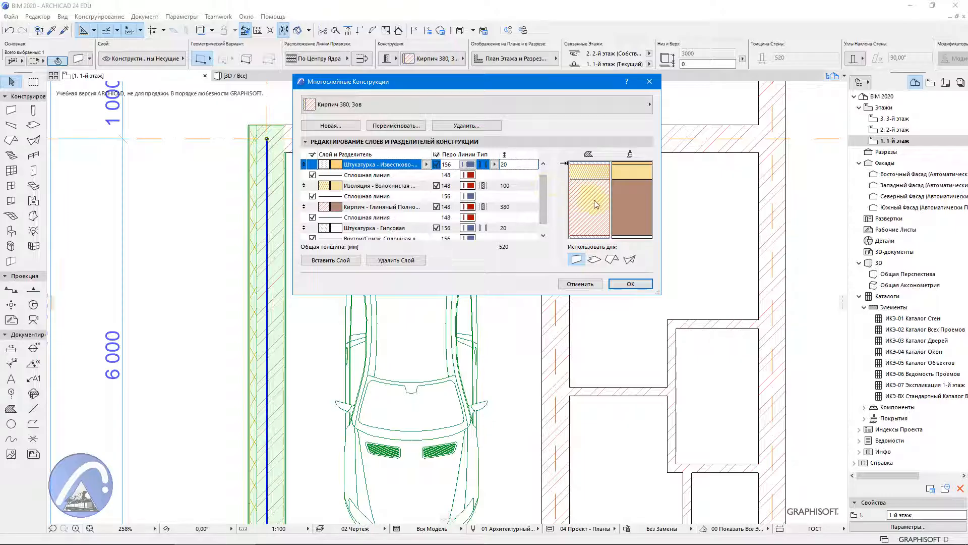
{"action": "left_click", "coordinate": [365, 186]}
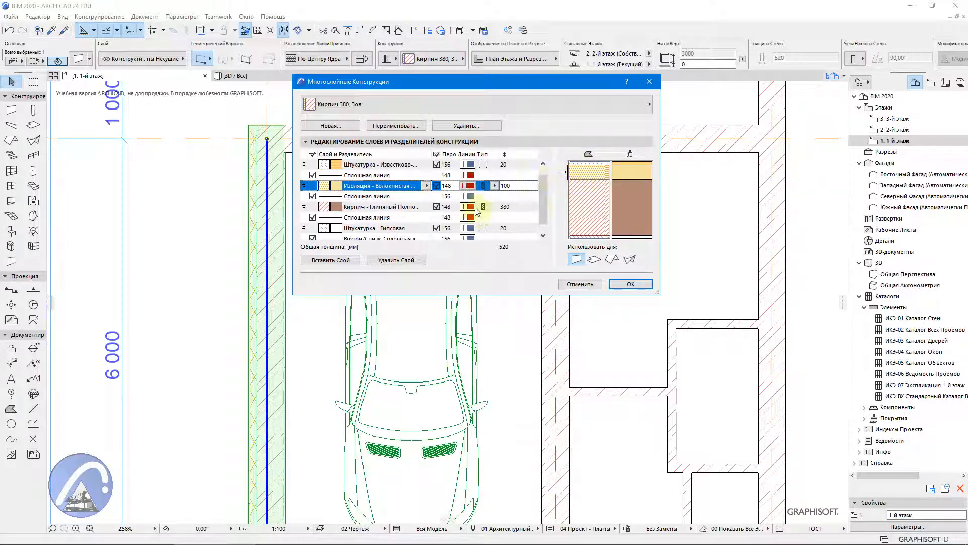
{"action": "left_click", "coordinate": [494, 186]}
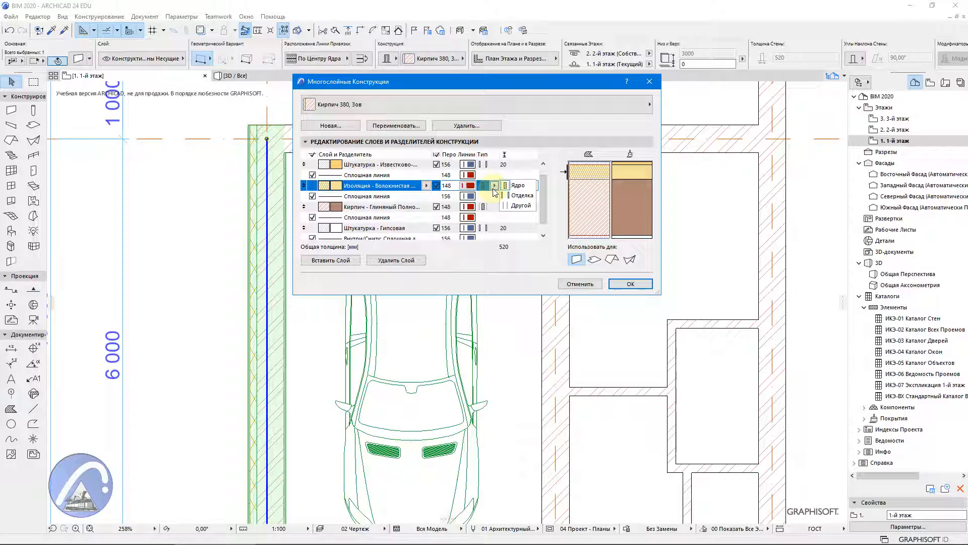
{"action": "left_click", "coordinate": [520, 207]}
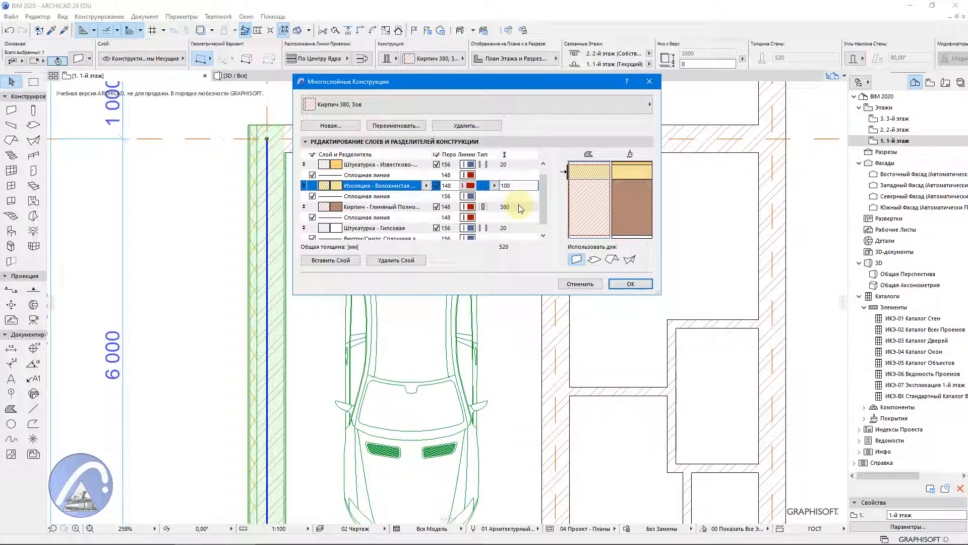
{"action": "left_click", "coordinate": [624, 285]}
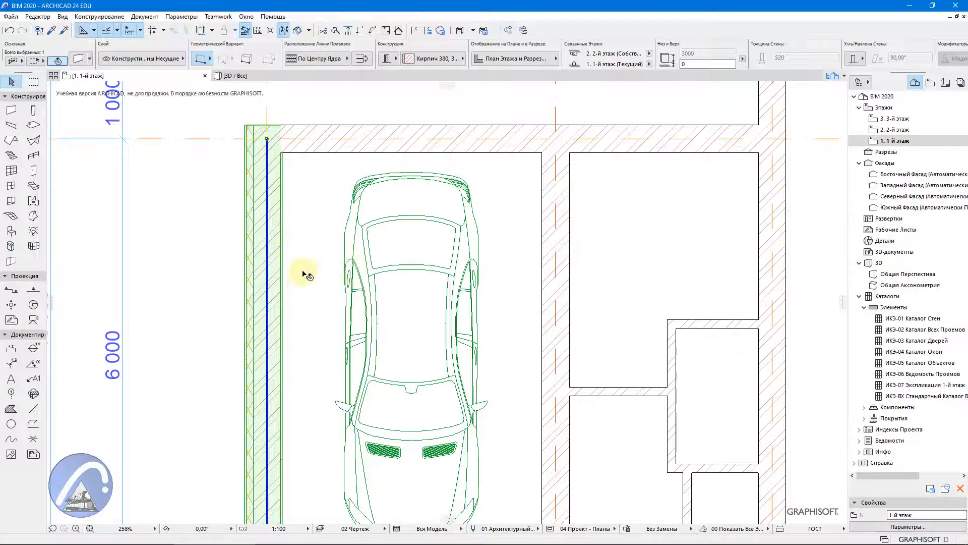
Step: Pick up the settings of the garage's left outer wall and transfer them to the remaining outer walls around the house
{"action": "left_click", "coordinate": [195, 232]}
{"action": "left_click", "coordinate": [264, 187]}
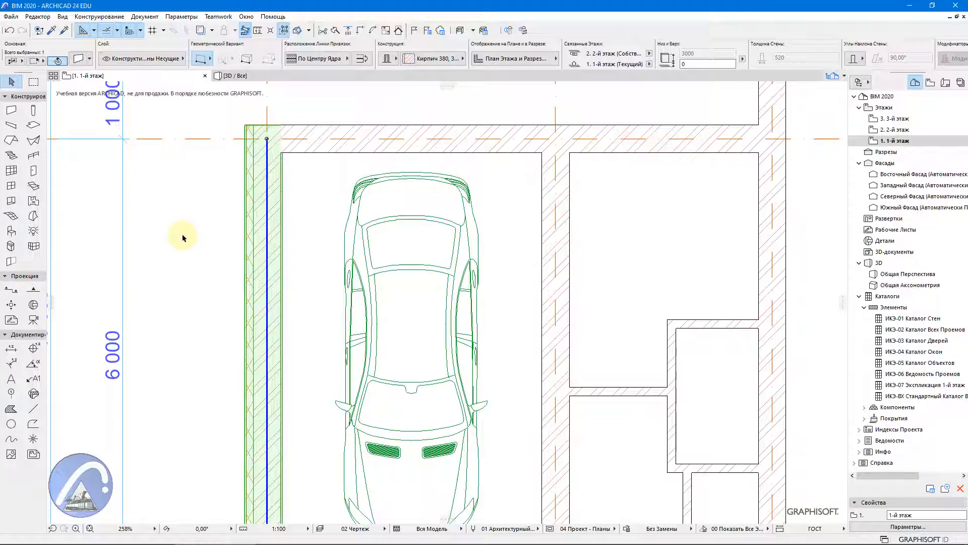
{"action": "scroll", "coordinate": [182, 237], "scroll_direction": "down", "scroll_amount": 5}
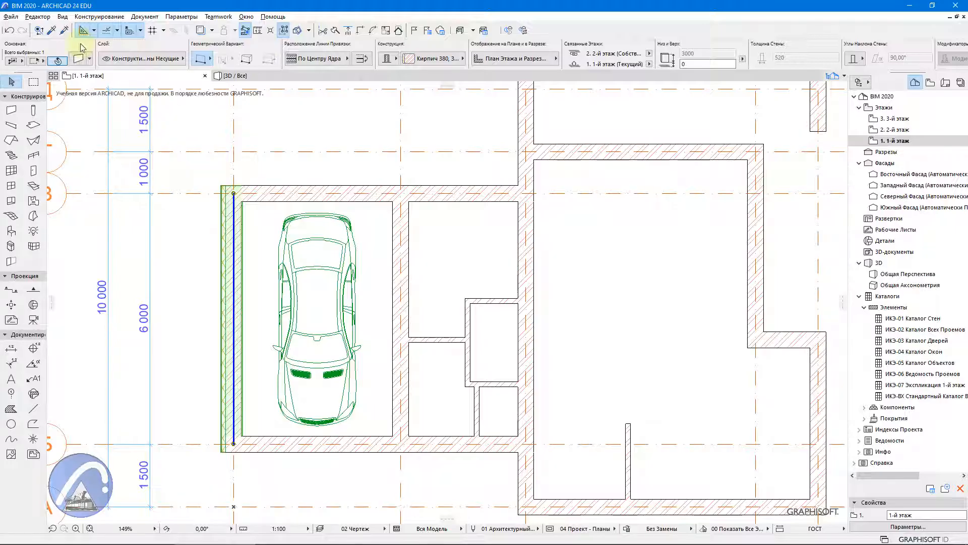
{"action": "left_click", "coordinate": [231, 210], "text": "alt"}
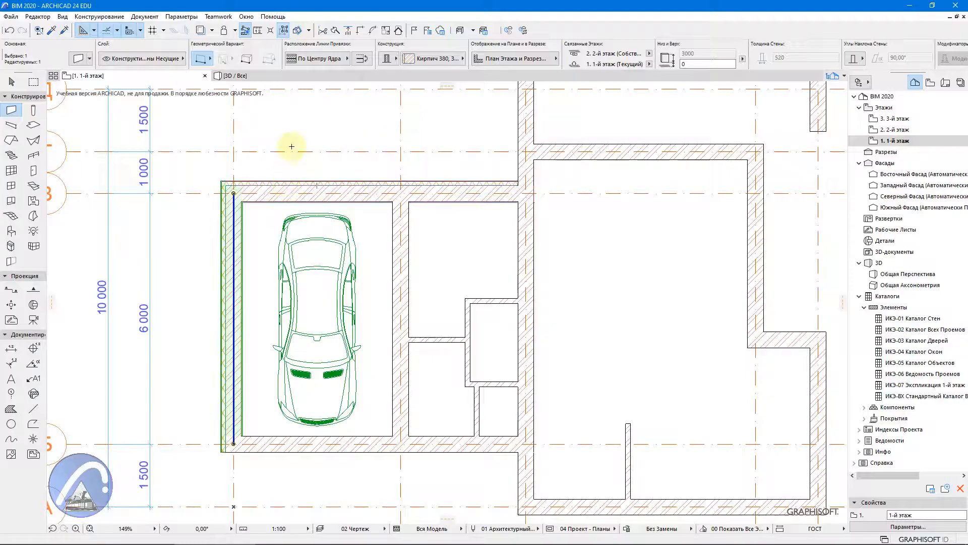
{"action": "scroll", "coordinate": [244, 203], "scroll_direction": "up", "scroll_amount": 5}
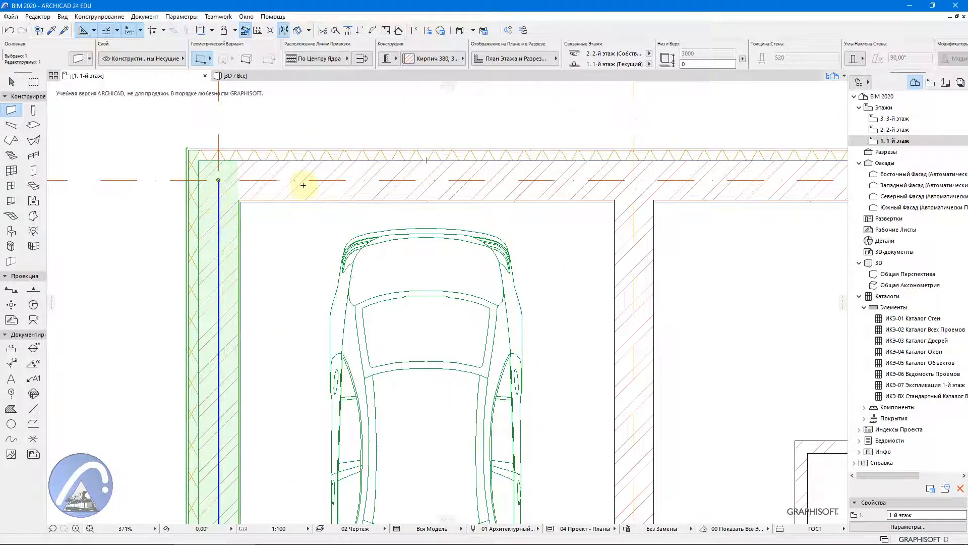
{"action": "scroll", "coordinate": [280, 159], "scroll_direction": "down", "scroll_amount": 5}
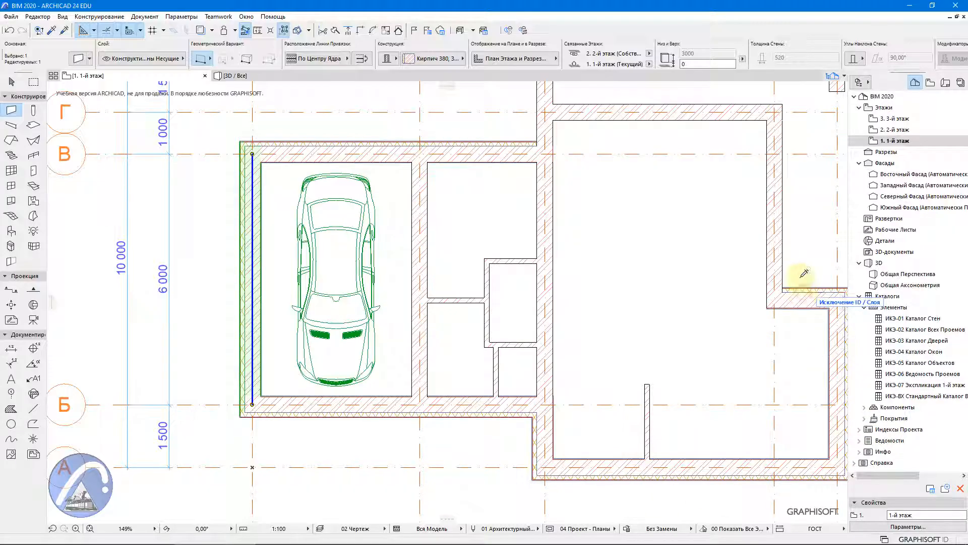
{"action": "left_click", "coordinate": [781, 230], "text": "alt"}
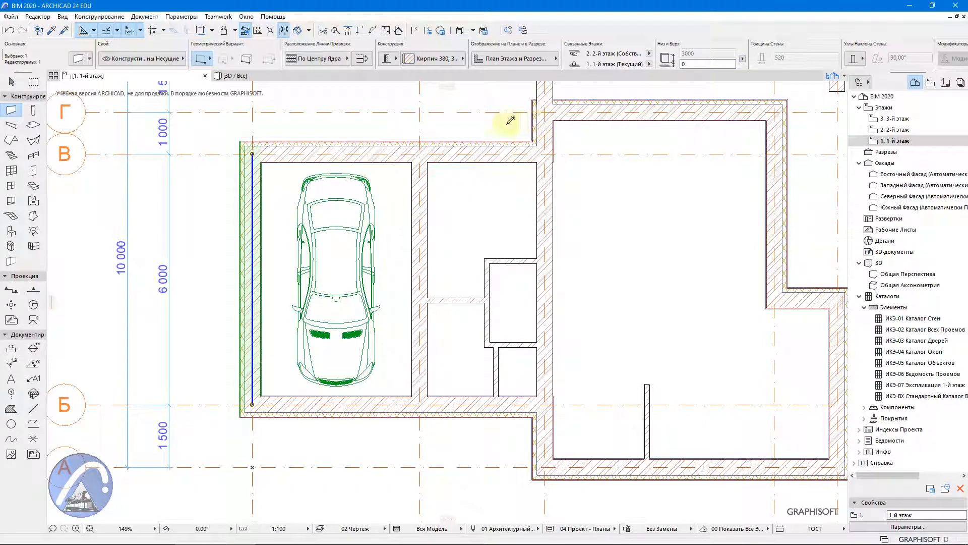
Step: Examine the plain brick wall stub beyond the living room's upper outer wall and the insulated wall junctions on the first-floor plan
{"action": "middle_click_drag", "start_coordinate": [471, 124], "coordinate": [451, 275]}
{"action": "scroll", "coordinate": [616, 252], "scroll_direction": "up", "scroll_amount": 4}
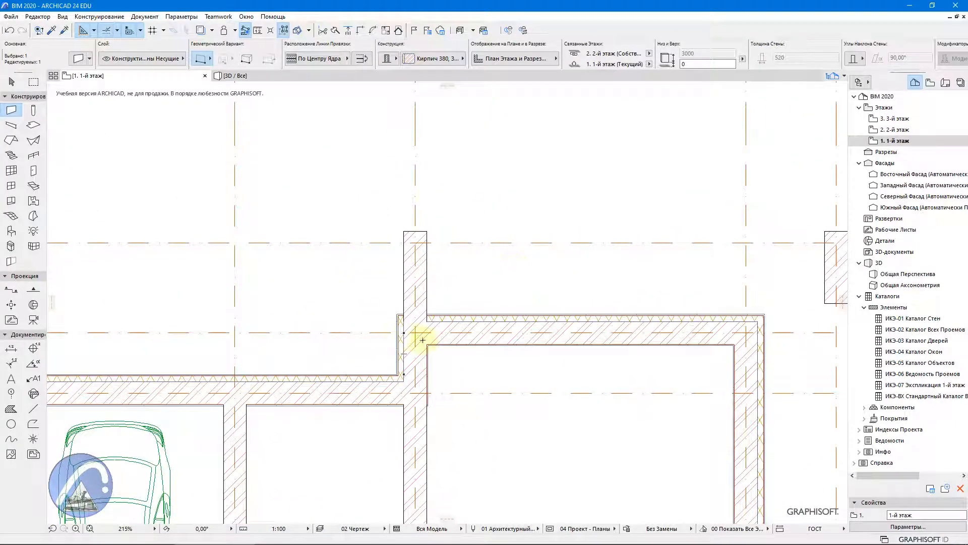
{"action": "left_click", "coordinate": [8, 82]}
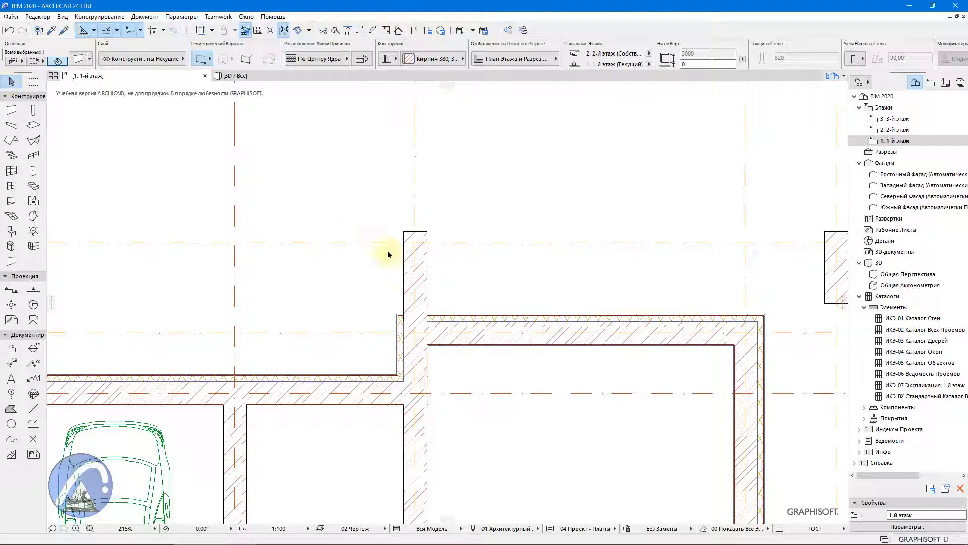
{"action": "left_click", "coordinate": [423, 266]}
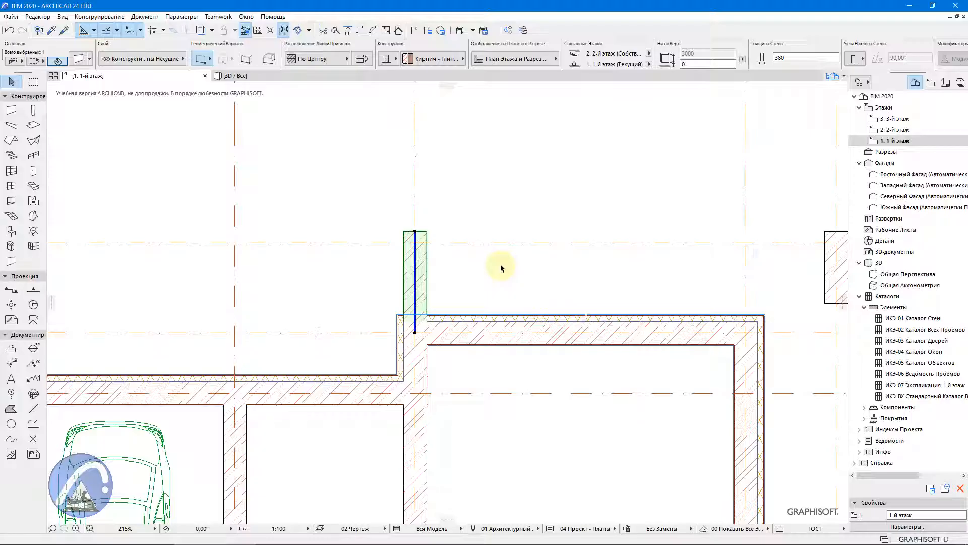
{"action": "key", "text": "Escape"}
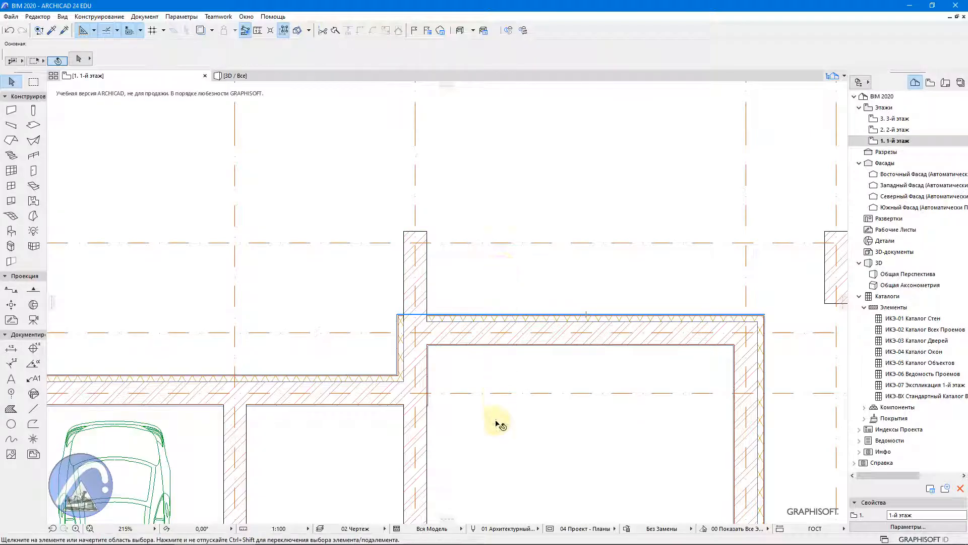
{"action": "middle_click_drag", "start_coordinate": [500, 422], "coordinate": [523, 199]}
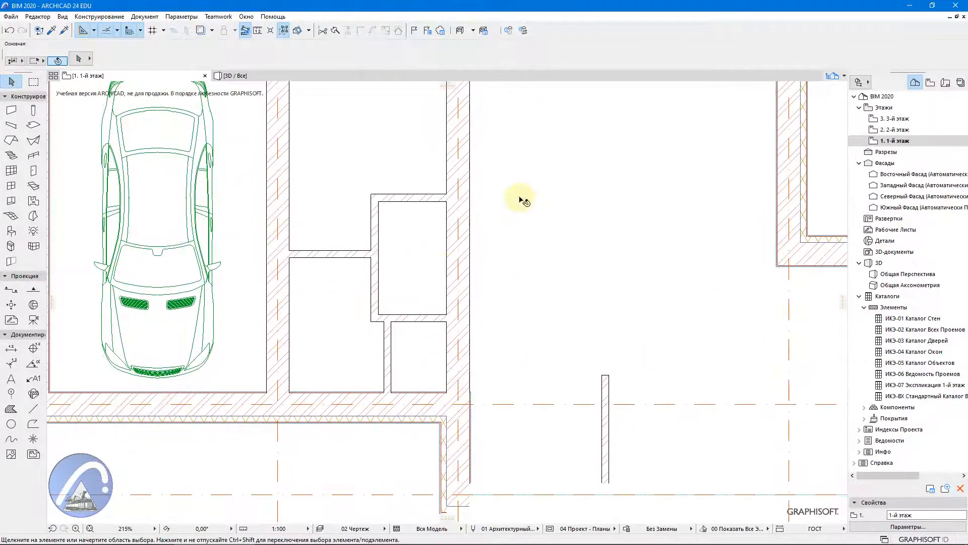
{"action": "scroll", "coordinate": [352, 310], "scroll_direction": "down", "scroll_amount": 2}
{"action": "scroll", "coordinate": [497, 274], "scroll_direction": "down", "scroll_amount": 3}
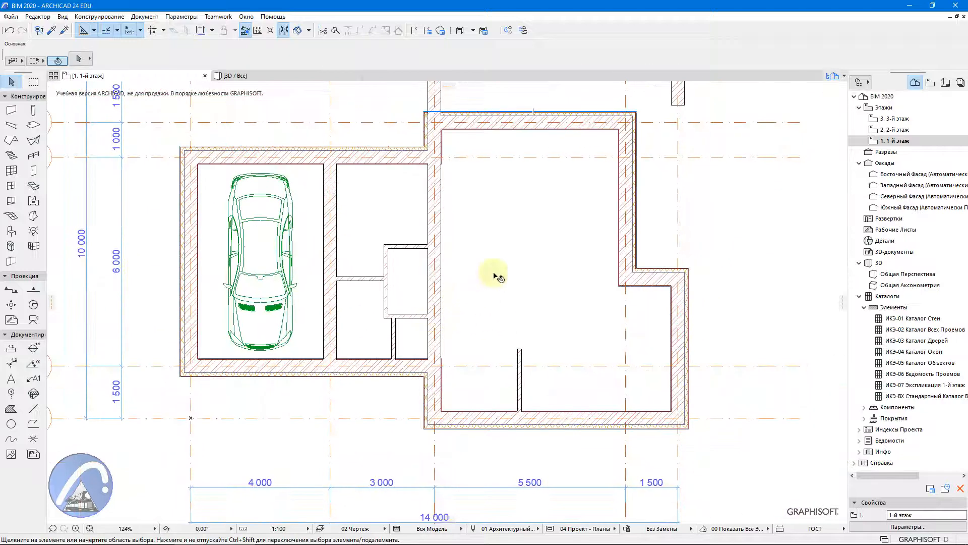
{"action": "scroll", "coordinate": [395, 191], "scroll_direction": "up", "scroll_amount": 5}
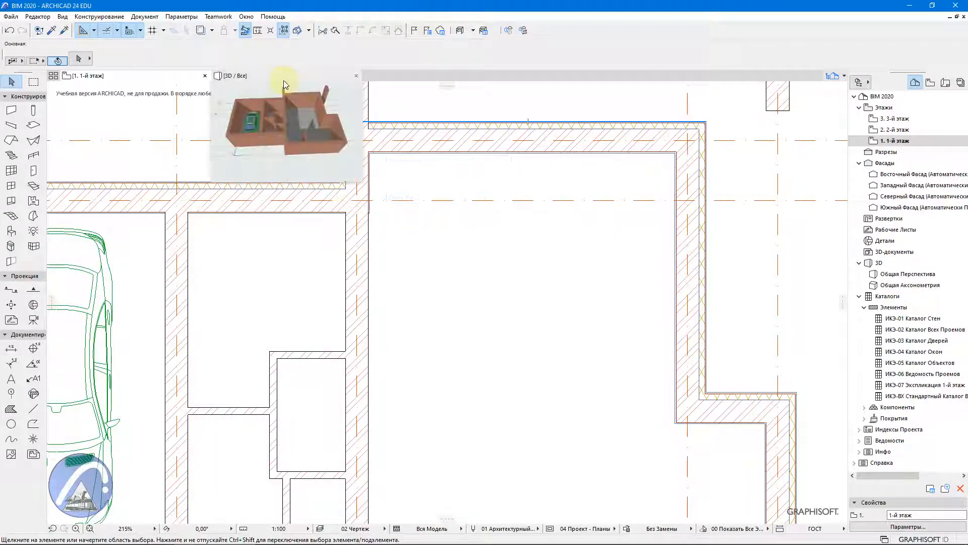
Step: Inspect the insulated outer walls and the unplastered inner walls in the 3D view, orbiting around the house to the garage
{"action": "left_click", "coordinate": [279, 77]}
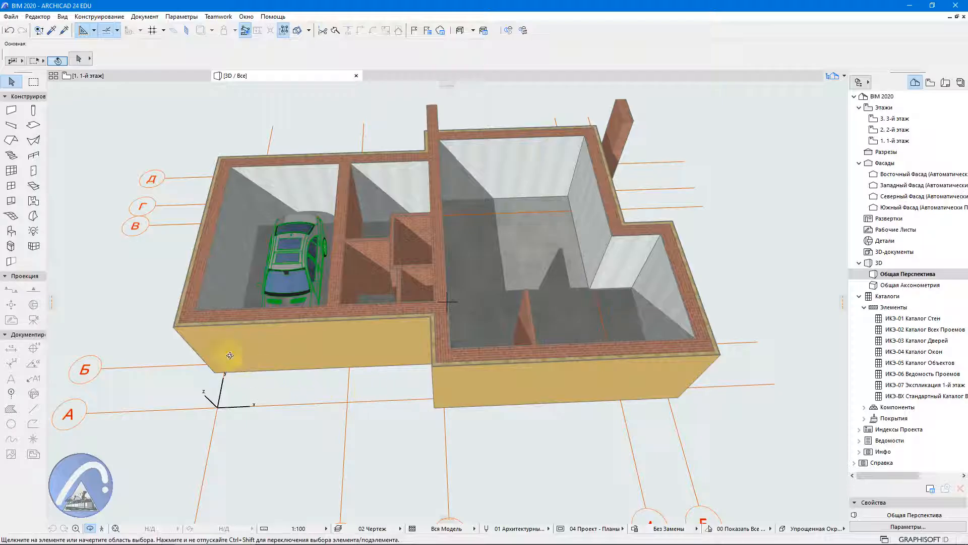
{"action": "left_click_drag", "start_coordinate": [242, 350], "coordinate": [678, 370]}
{"action": "left_click_drag", "start_coordinate": [659, 291], "coordinate": [624, 283]}
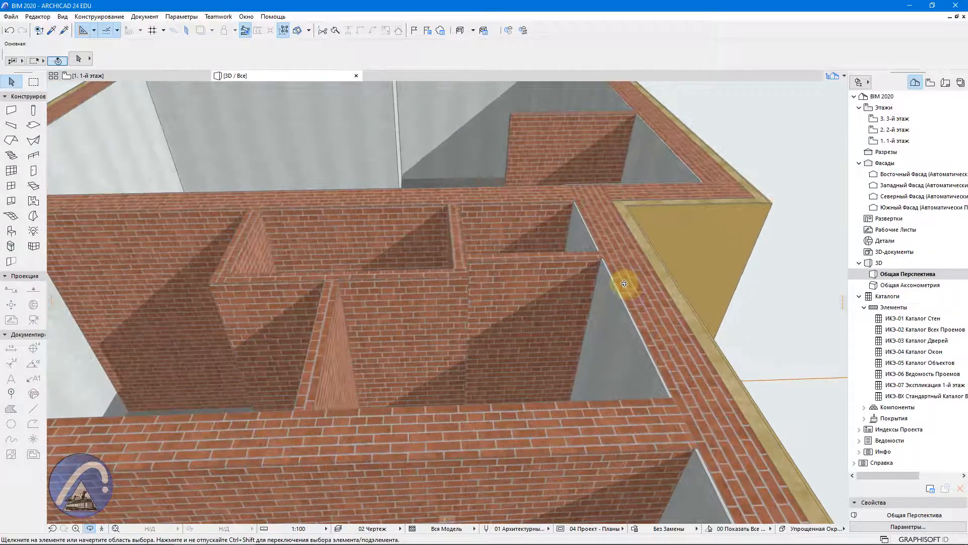
{"action": "left_click_drag", "start_coordinate": [388, 293], "coordinate": [551, 346]}
{"action": "left_click_drag", "start_coordinate": [319, 368], "coordinate": [735, 292]}
{"action": "left_click_drag", "start_coordinate": [634, 294], "coordinate": [631, 275]}
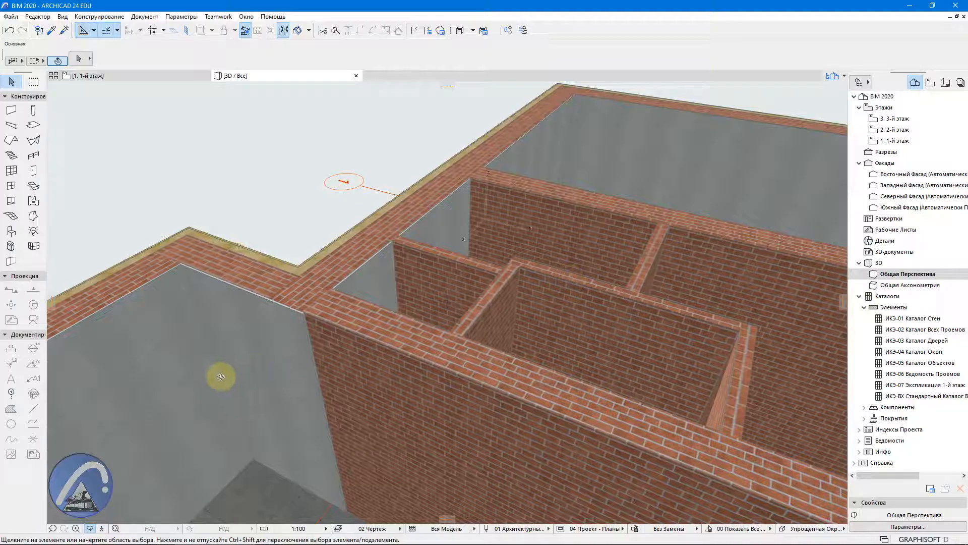
{"action": "left_click_drag", "start_coordinate": [221, 377], "coordinate": [392, 277]}
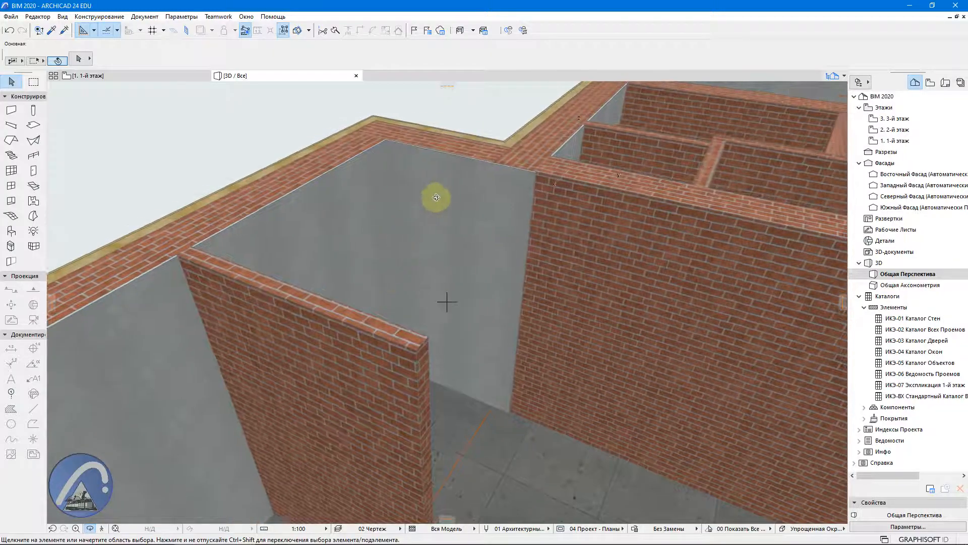
{"action": "left_click_drag", "start_coordinate": [458, 301], "coordinate": [274, 417]}
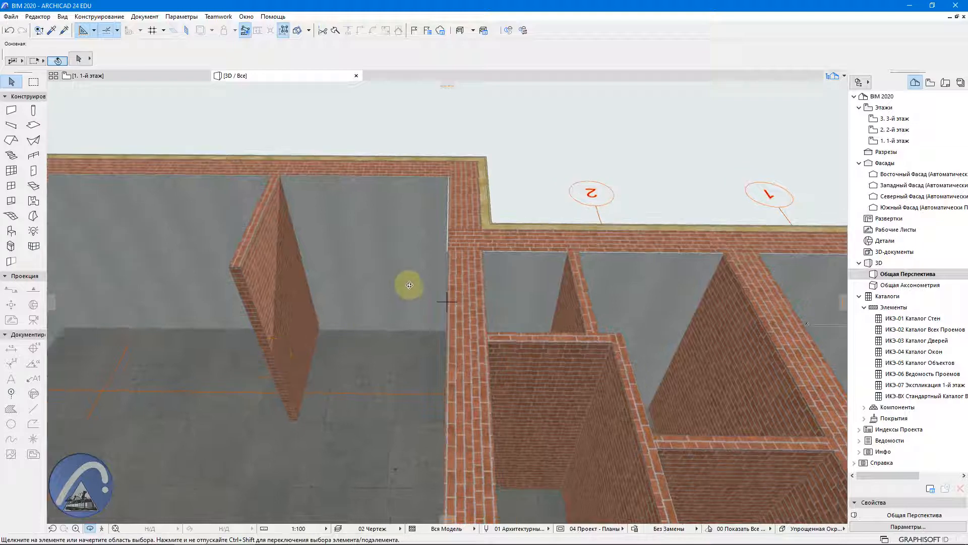
{"action": "left_click_drag", "start_coordinate": [410, 281], "coordinate": [346, 309]}
{"action": "left_click_drag", "start_coordinate": [227, 309], "coordinate": [589, 239]}
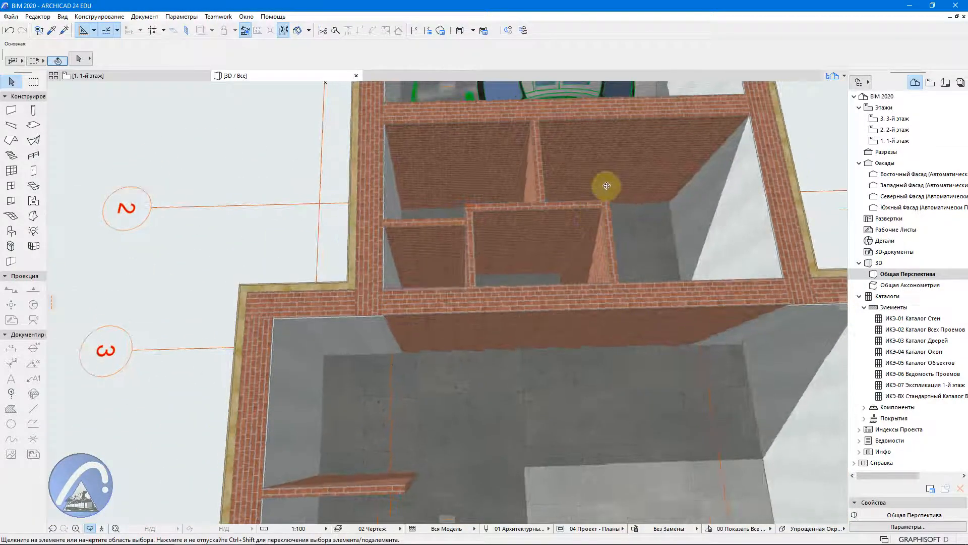
{"action": "left_click_drag", "start_coordinate": [607, 186], "coordinate": [362, 326]}
{"action": "scroll", "coordinate": [361, 325], "scroll_direction": "up", "scroll_amount": 3}
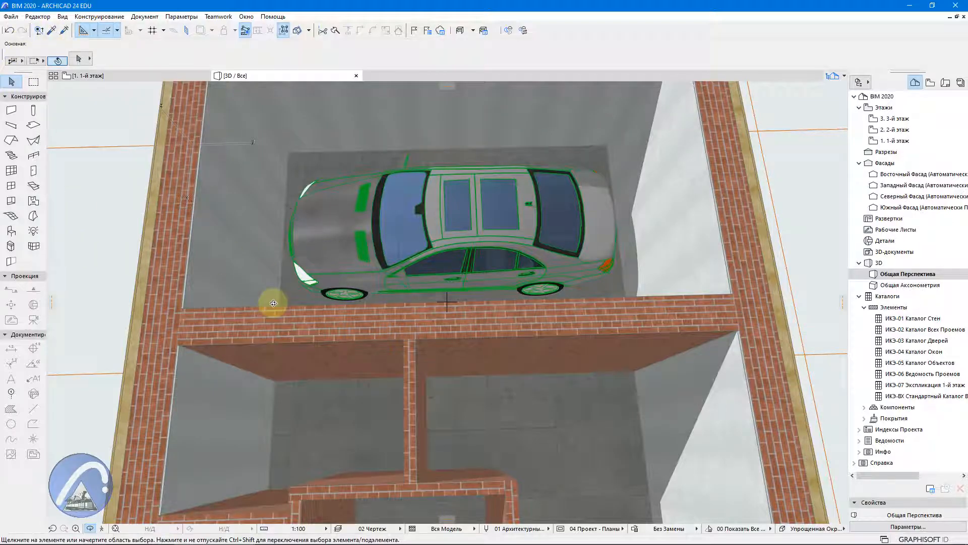
Step: Change the inner wall between the garage and the adjoining rooms to a composite structure and assign it Кирпич 380, Штукатурка 2 Стороны
{"action": "key", "text": "Escape"}
{"action": "left_click", "coordinate": [287, 327]}
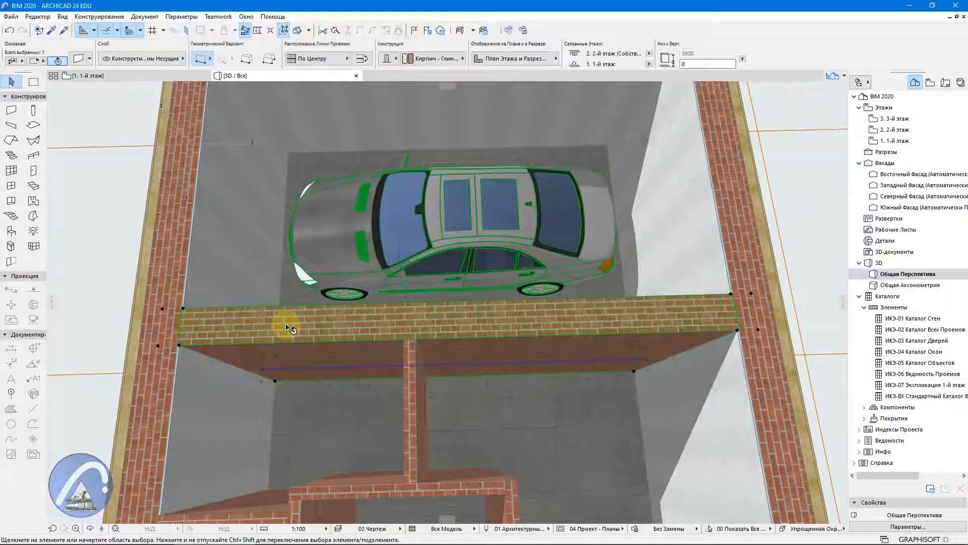
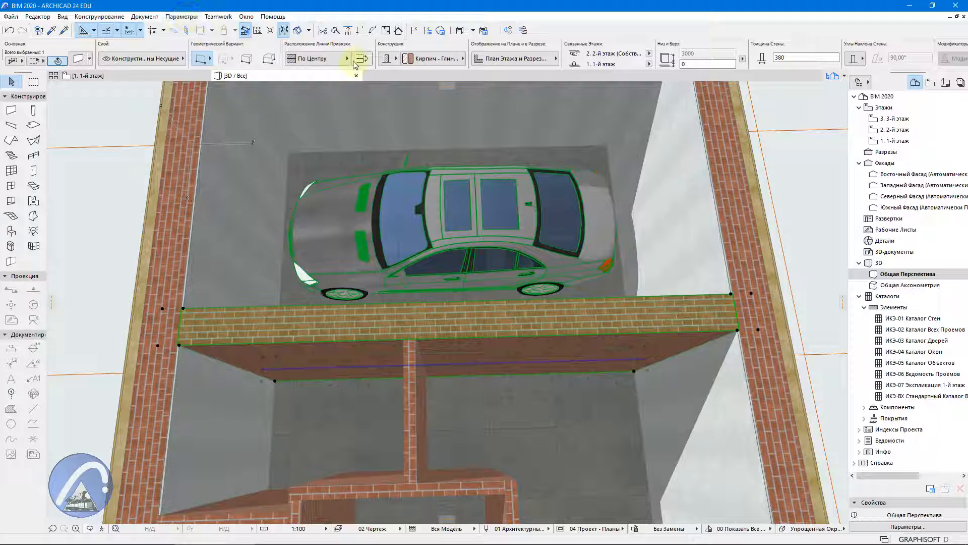
{"action": "left_click", "coordinate": [388, 59]}
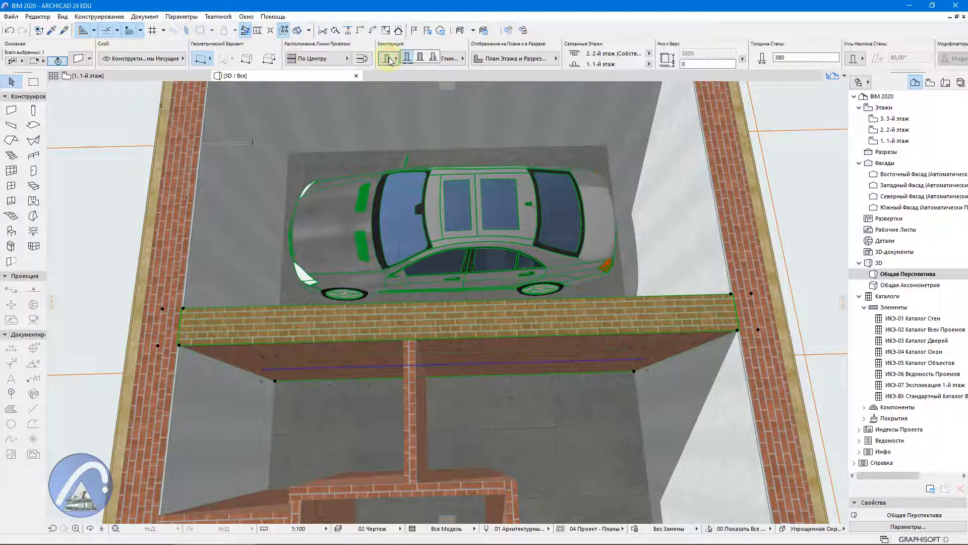
{"action": "left_click", "coordinate": [421, 59]}
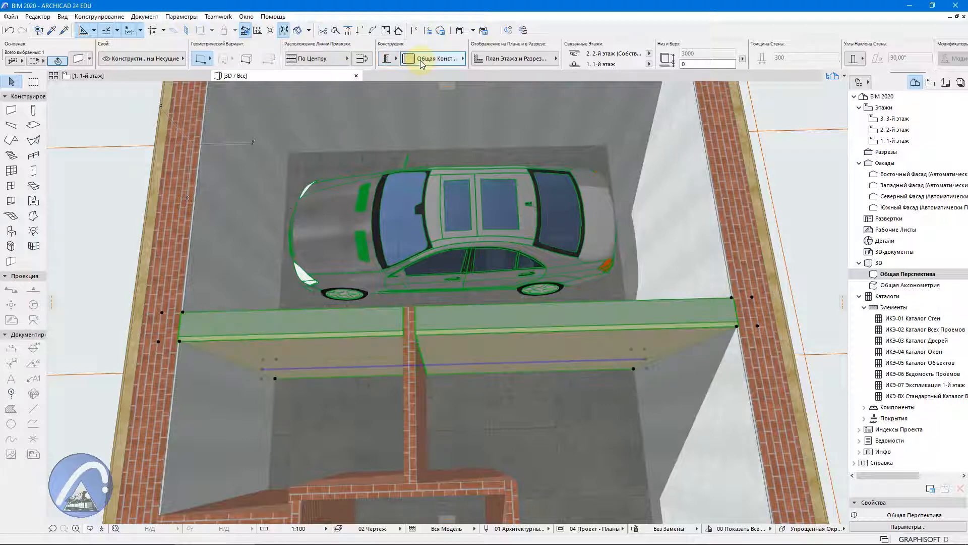
{"action": "left_click", "coordinate": [453, 63]}
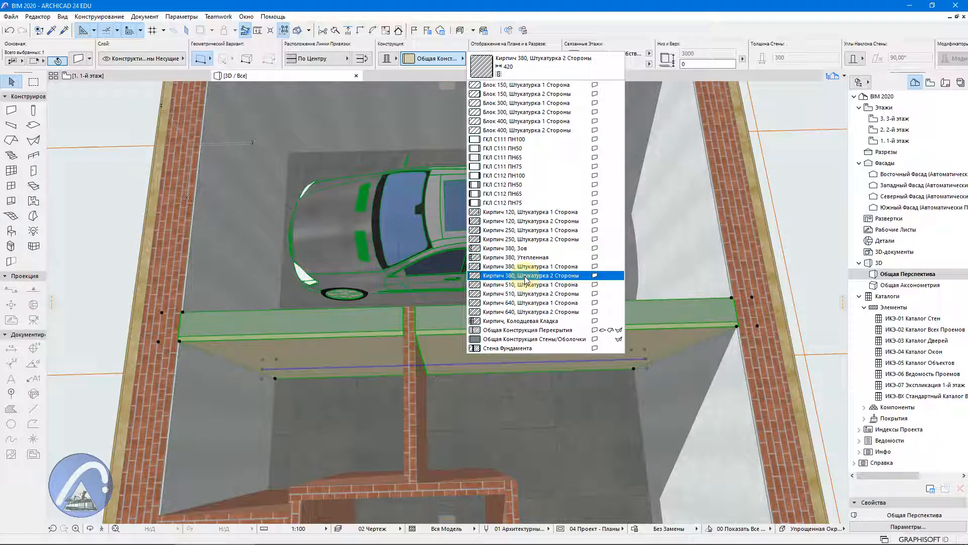
{"action": "left_click", "coordinate": [526, 276]}
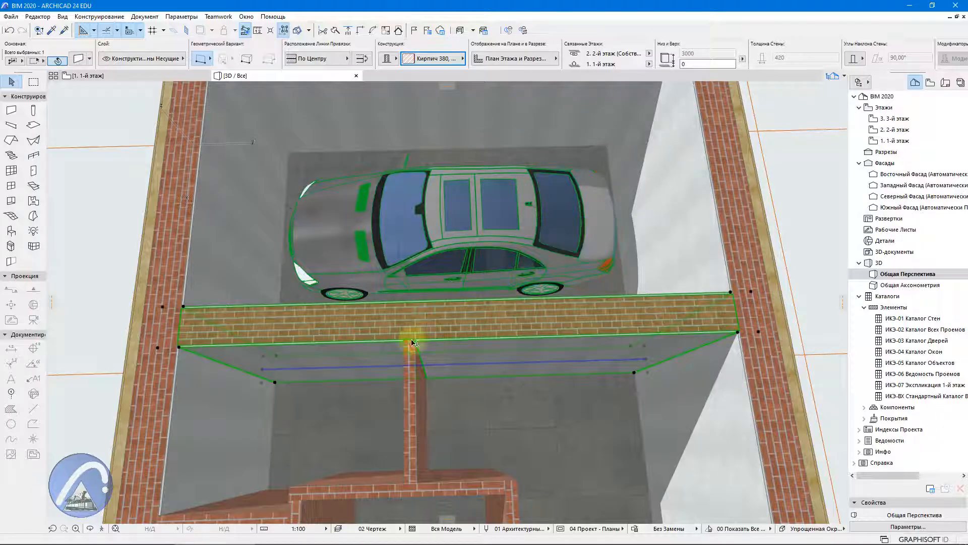
{"action": "left_click", "coordinate": [108, 297]}
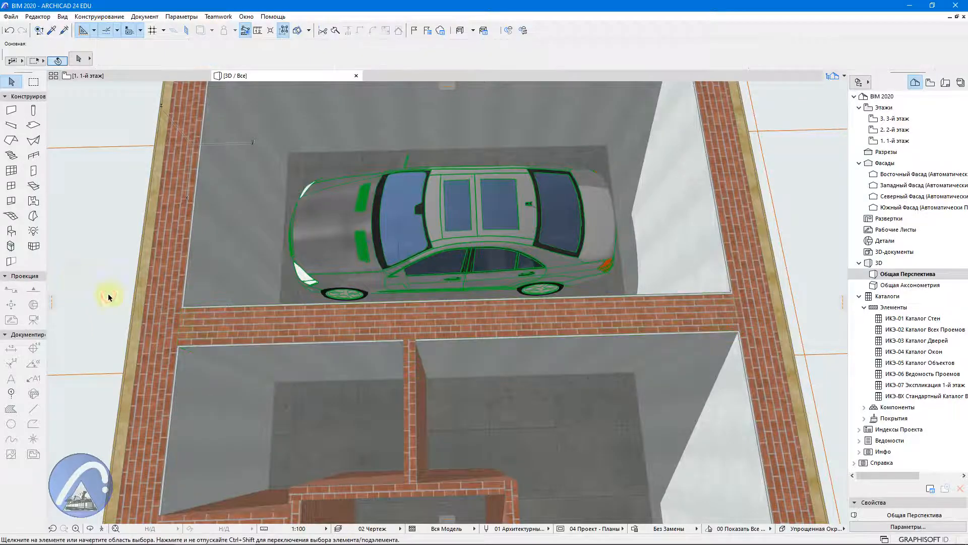
Step: Check the plastered garage partition's junctions with the outer walls in 3D and on the first-floor plan
{"action": "scroll", "coordinate": [157, 331], "scroll_direction": "up", "scroll_amount": 5}
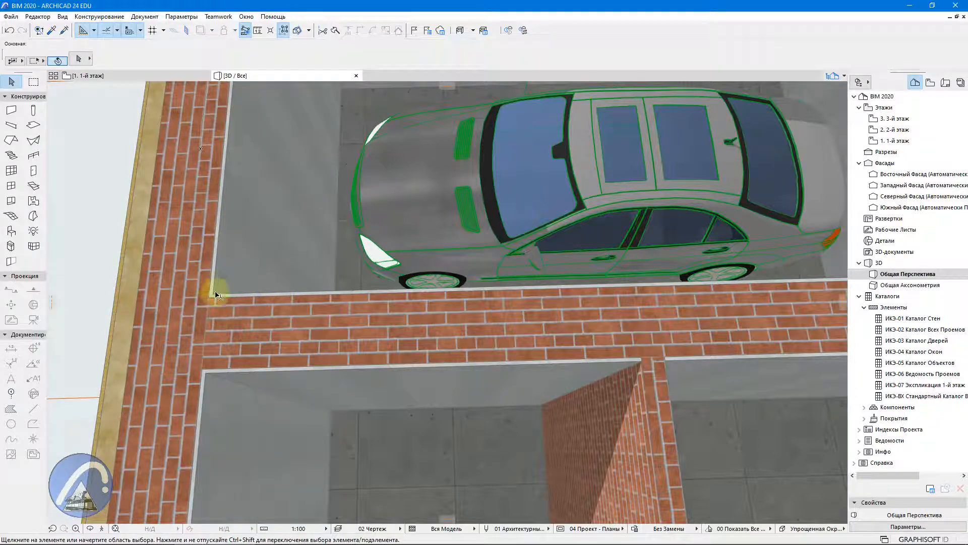
{"action": "scroll", "coordinate": [309, 301], "scroll_direction": "down", "scroll_amount": 5}
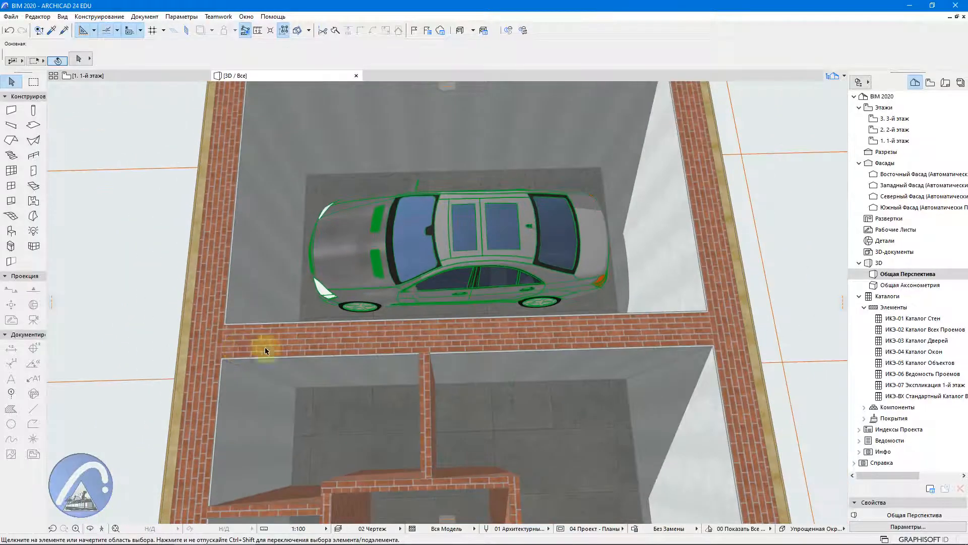
{"action": "middle_click_drag", "start_coordinate": [493, 326], "coordinate": [414, 438]}
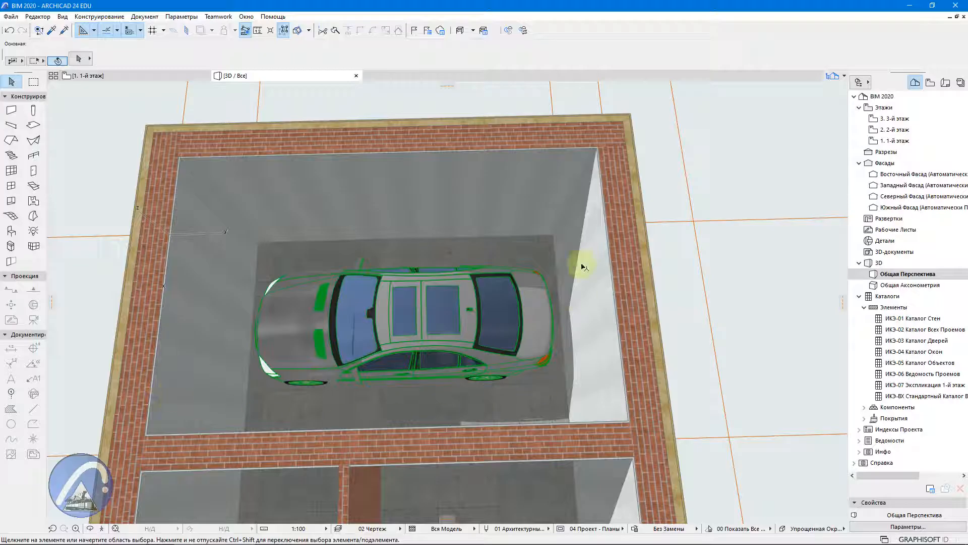
{"action": "mouse_move", "coordinate": [352, 200]}
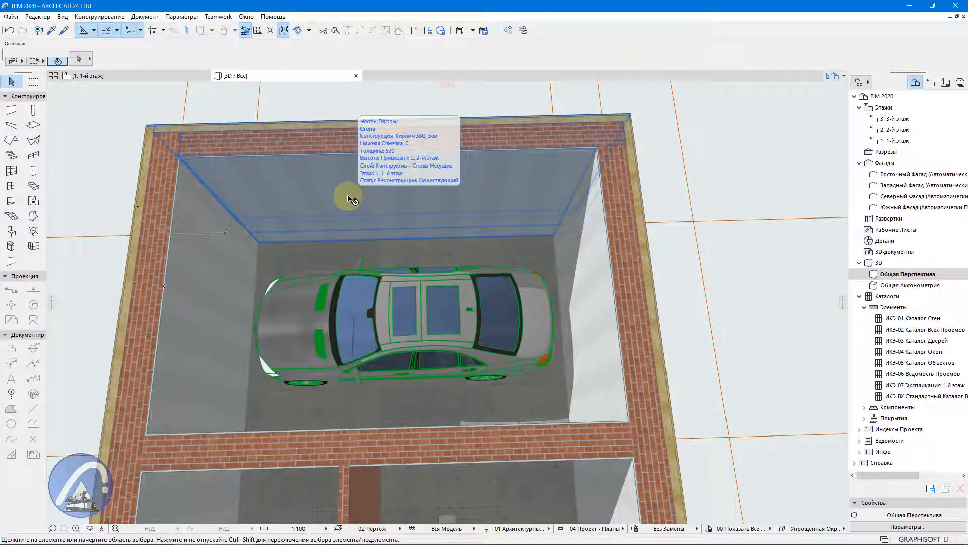
{"action": "left_click", "coordinate": [136, 77]}
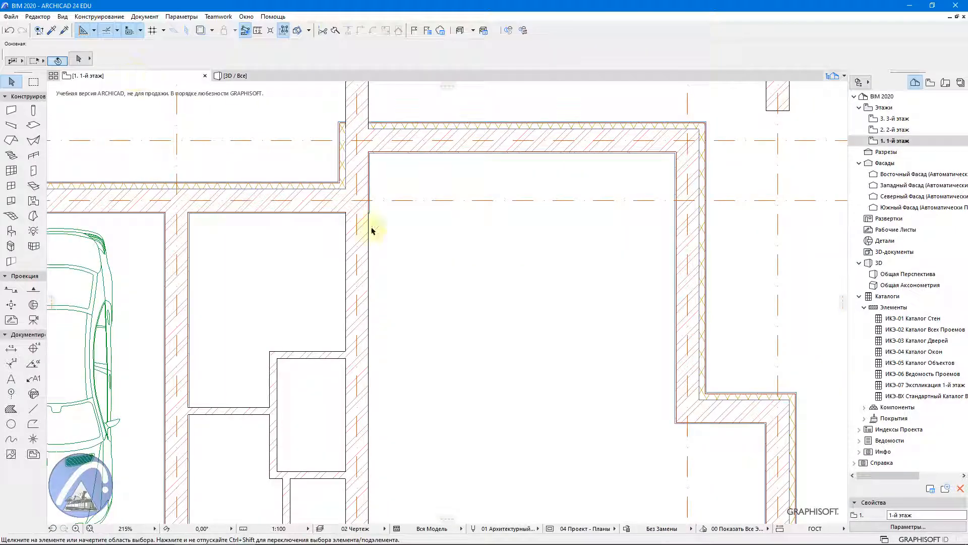
{"action": "scroll", "coordinate": [158, 249], "scroll_direction": "up", "scroll_amount": 10}
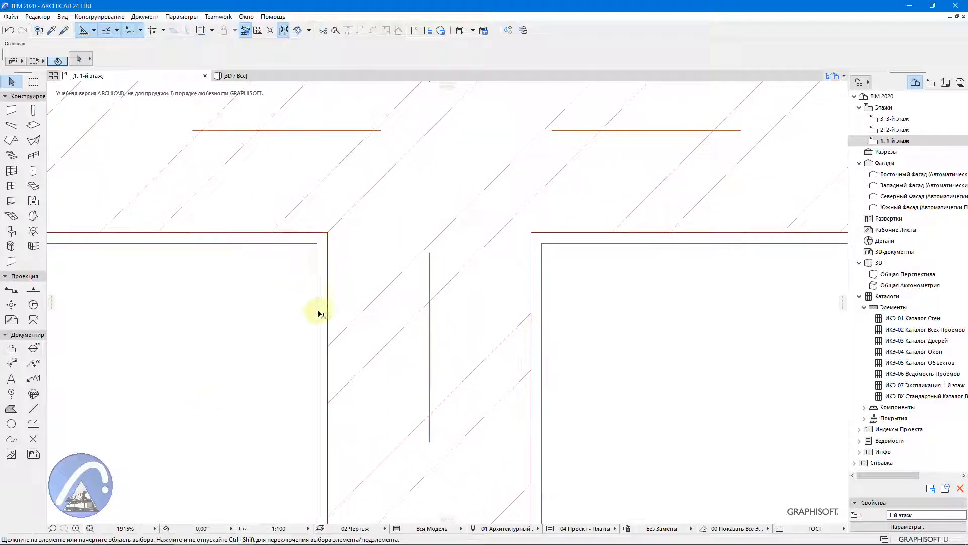
{"action": "scroll", "coordinate": [317, 252], "scroll_direction": "down", "scroll_amount": 7}
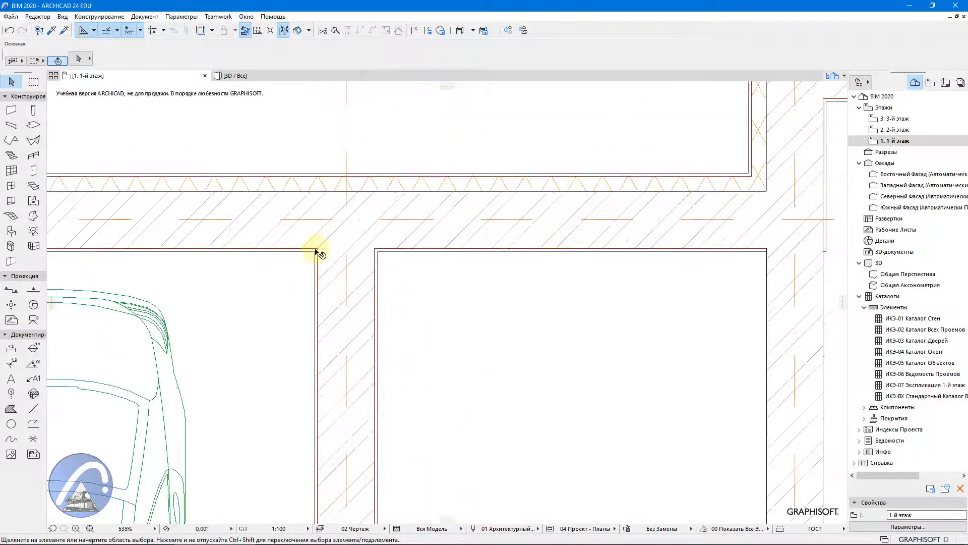
{"action": "scroll", "coordinate": [317, 252], "scroll_direction": "down", "scroll_amount": 3}
{"action": "middle_click_drag", "start_coordinate": [389, 372], "coordinate": [378, 210]}
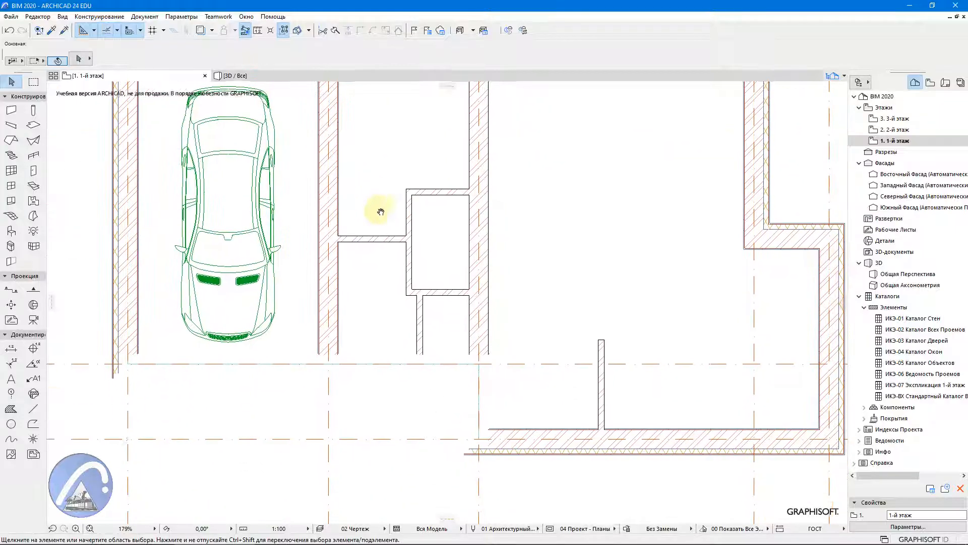
{"action": "middle_click_drag", "start_coordinate": [533, 269], "coordinate": [469, 361]}
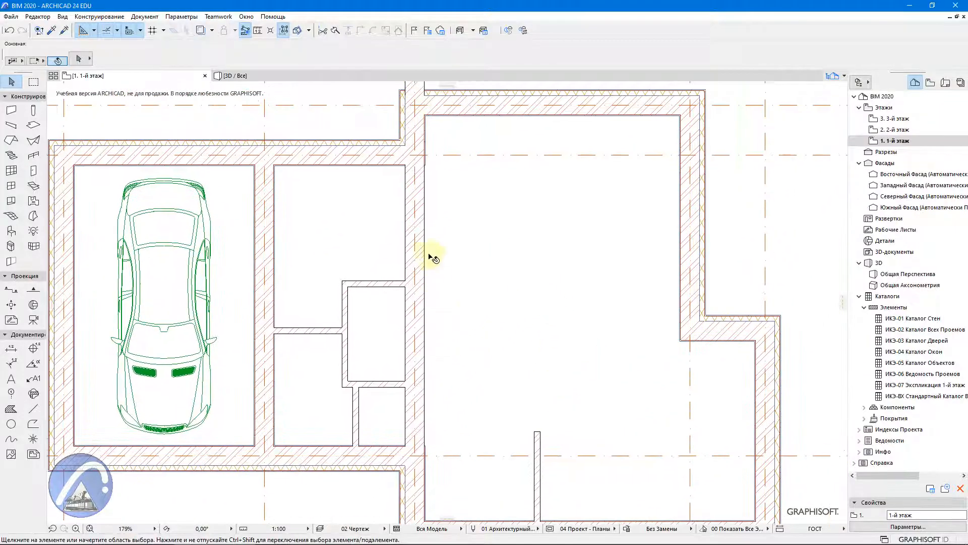
Step: Pick up the settings of the garage's plastered inner wall and transfer them to the load-bearing wall beside the large room
{"action": "left_click", "coordinate": [270, 203], "text": "alt"}
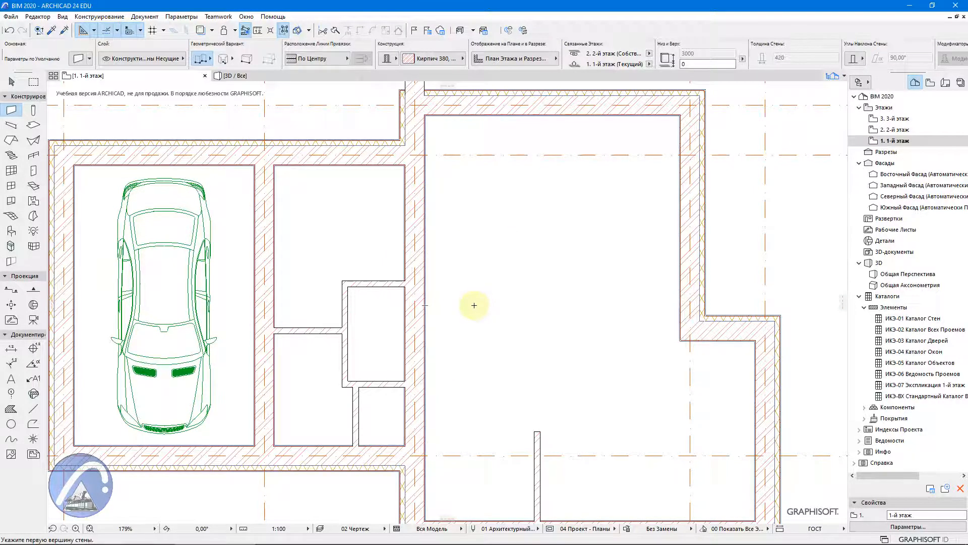
{"action": "scroll", "coordinate": [454, 184], "scroll_direction": "up", "scroll_amount": 6}
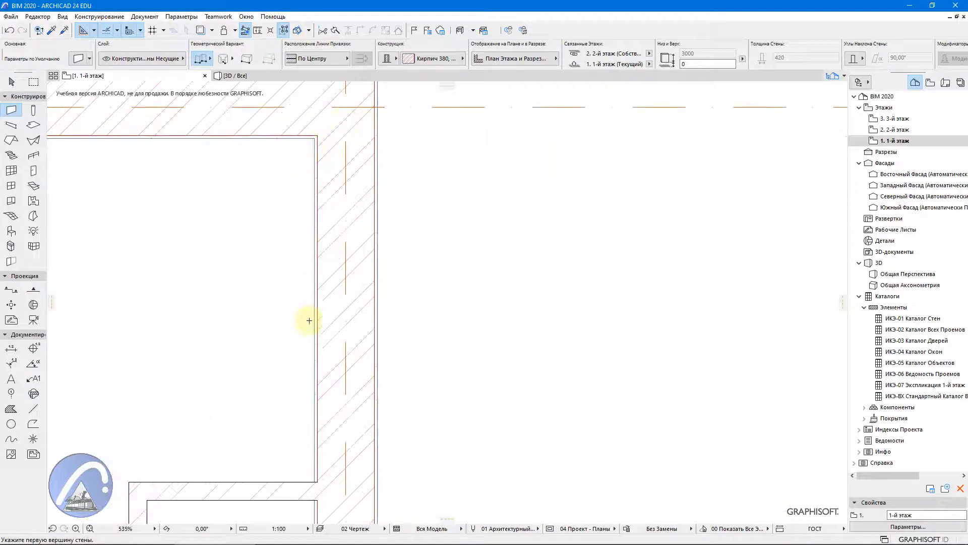
{"action": "scroll", "coordinate": [389, 213], "scroll_direction": "down", "scroll_amount": 6}
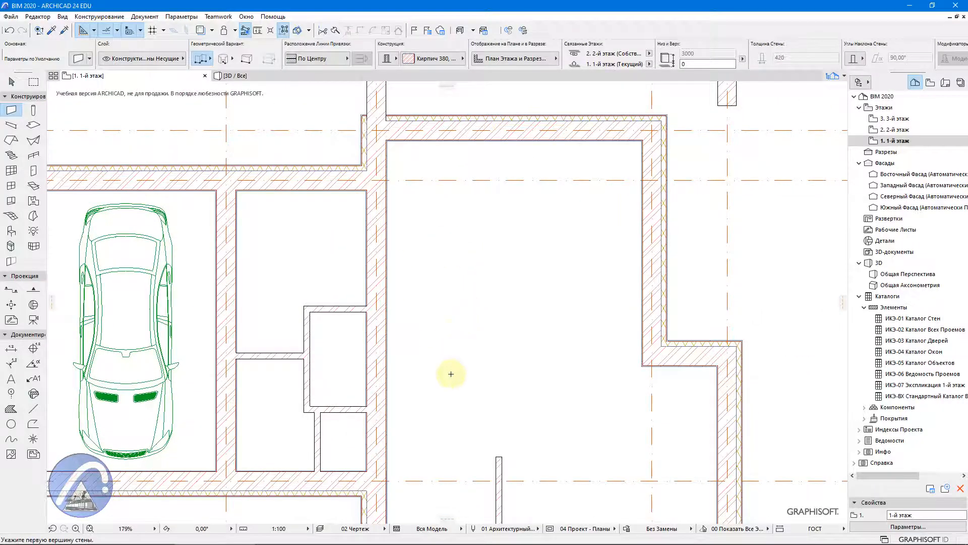
{"action": "scroll", "coordinate": [451, 373], "scroll_direction": "down", "scroll_amount": 2}
{"action": "scroll", "coordinate": [307, 339], "scroll_direction": "up", "scroll_amount": 5}
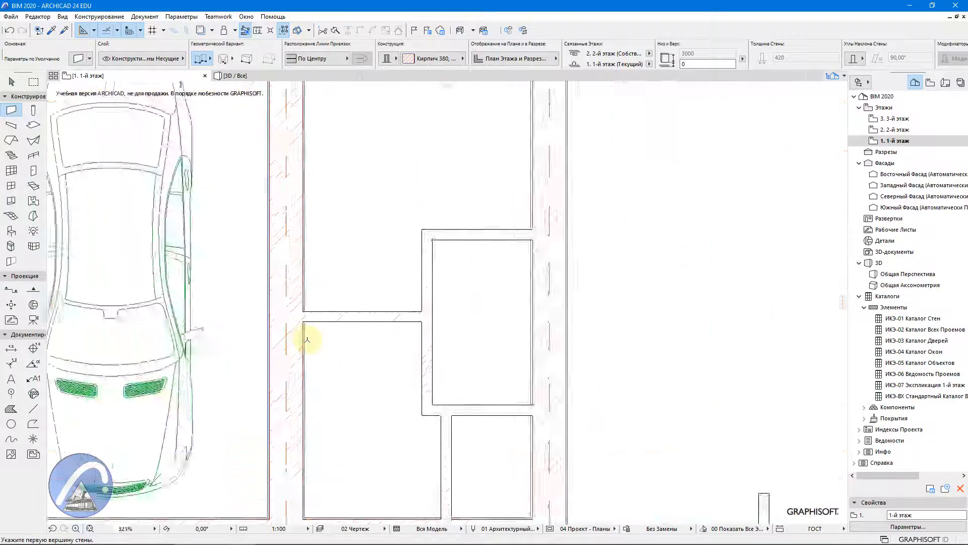
{"action": "scroll", "coordinate": [306, 339], "scroll_direction": "up", "scroll_amount": 2}
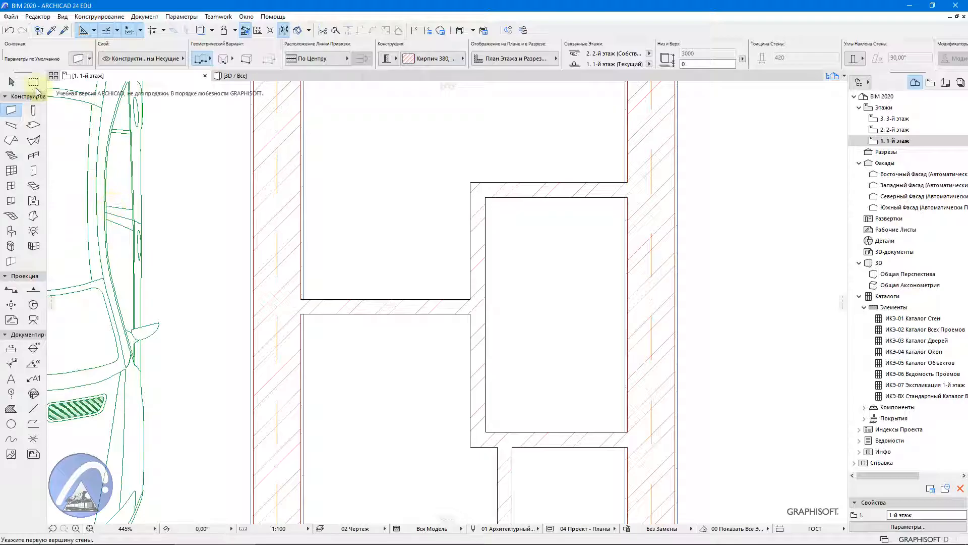
Step: Change the short partition between the two rooms beside the garage to a composite structure and assign it Кирпич 120, Штукатурка 2 Стороны
{"action": "left_click", "coordinate": [12, 81]}
{"action": "left_click", "coordinate": [358, 306]}
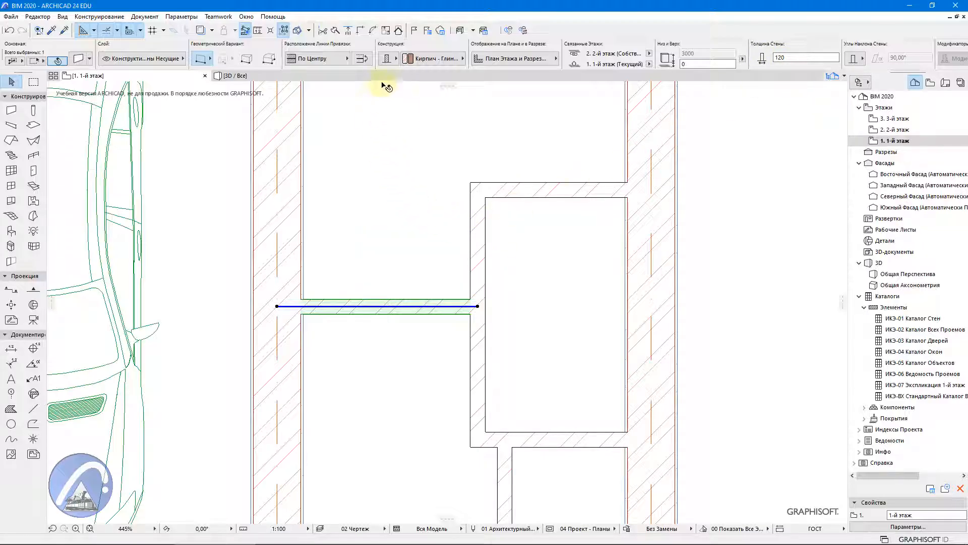
{"action": "left_click", "coordinate": [387, 60]}
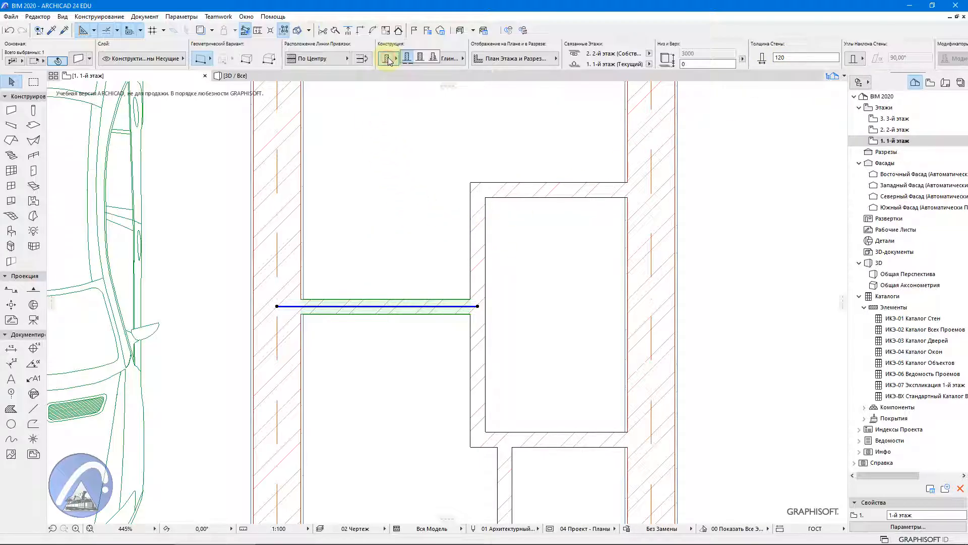
{"action": "left_click", "coordinate": [419, 59]}
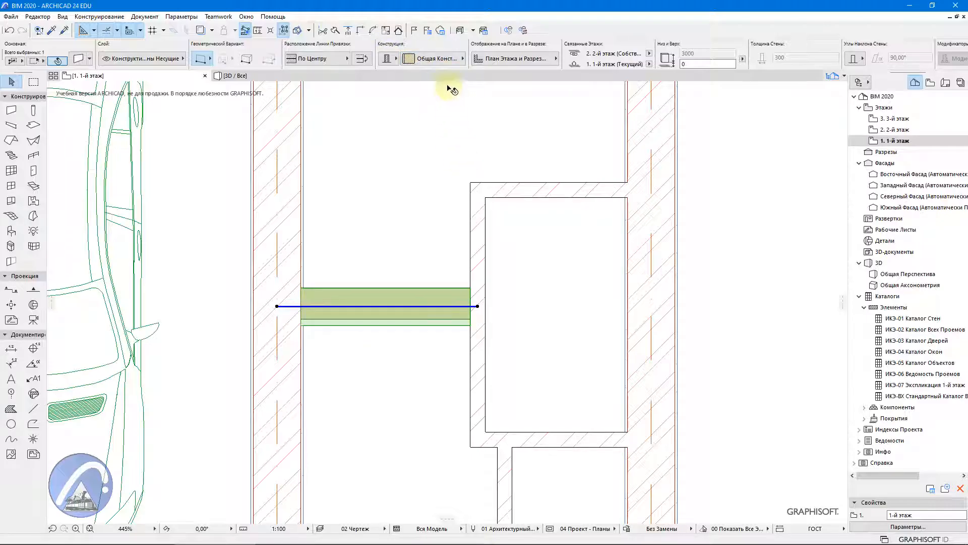
{"action": "left_click", "coordinate": [436, 58]}
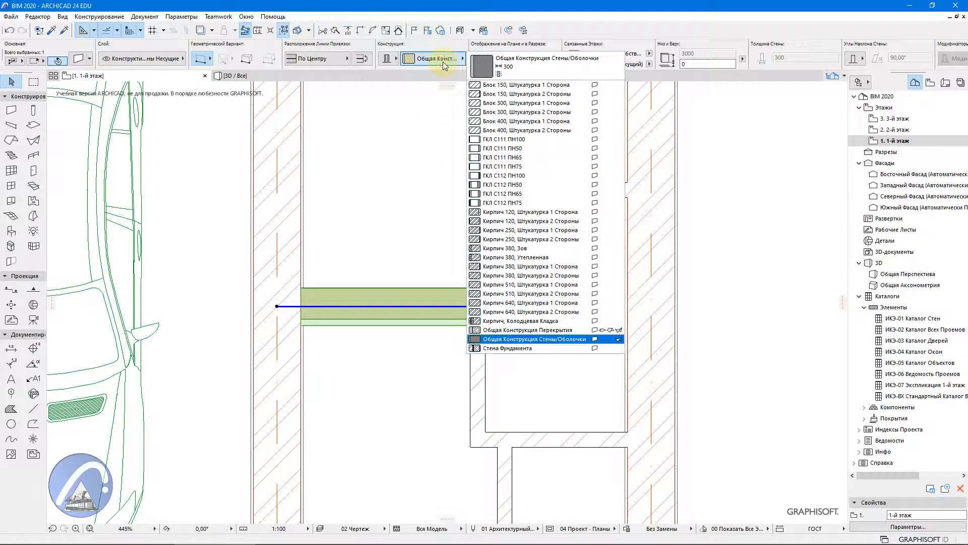
{"action": "left_click", "coordinate": [544, 222]}
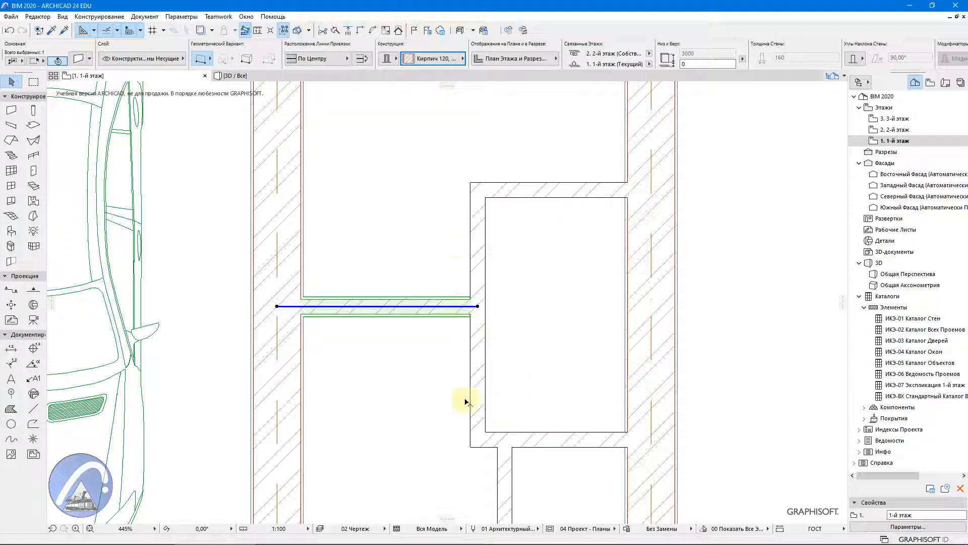
{"action": "left_click", "coordinate": [402, 387]}
{"action": "scroll", "coordinate": [396, 257], "scroll_direction": "down", "scroll_amount": 5}
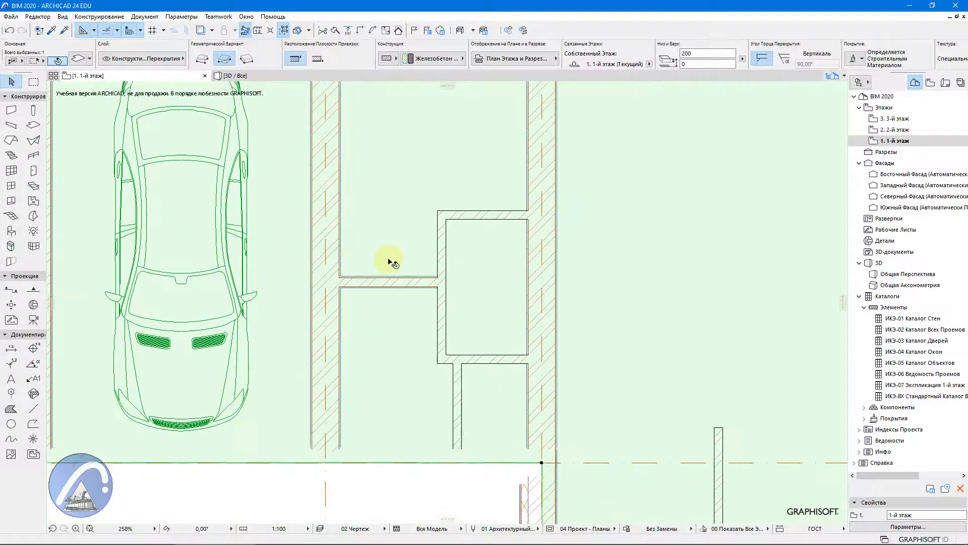
{"action": "left_click", "coordinate": [378, 478]}
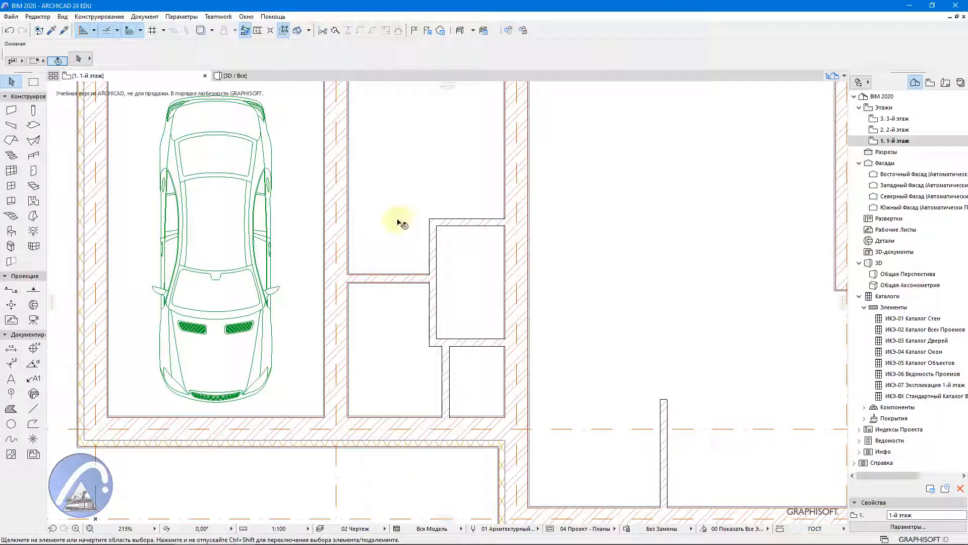
Step: Change the four thin partitions enclosing the two small rooms to a composite structure and assign them Кирпич 120, Штукатурка 2 Стороны
{"action": "left_click", "coordinate": [437, 234]}
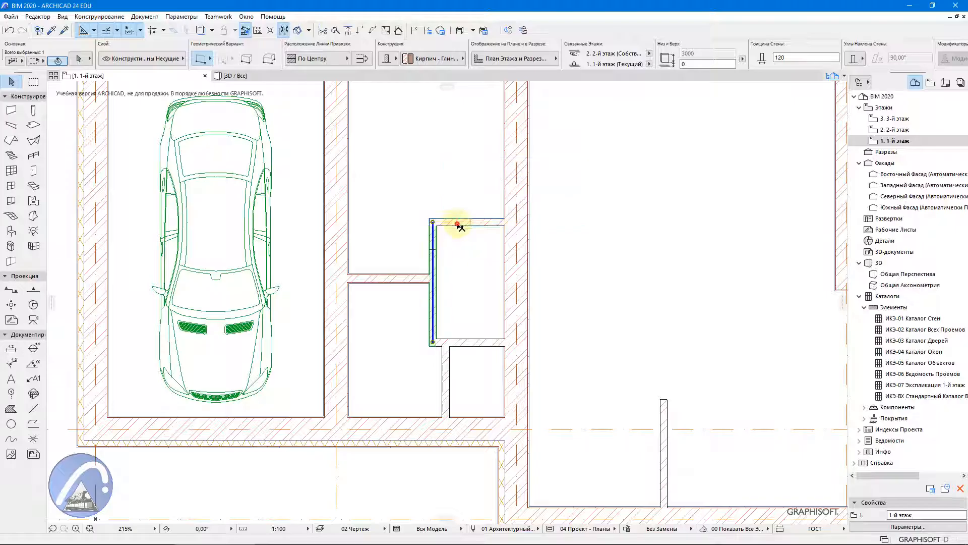
{"action": "left_click", "coordinate": [458, 222], "text": "shift"}
{"action": "left_click", "coordinate": [471, 343], "text": "shift"}
{"action": "left_click", "coordinate": [446, 373], "text": "shift"}
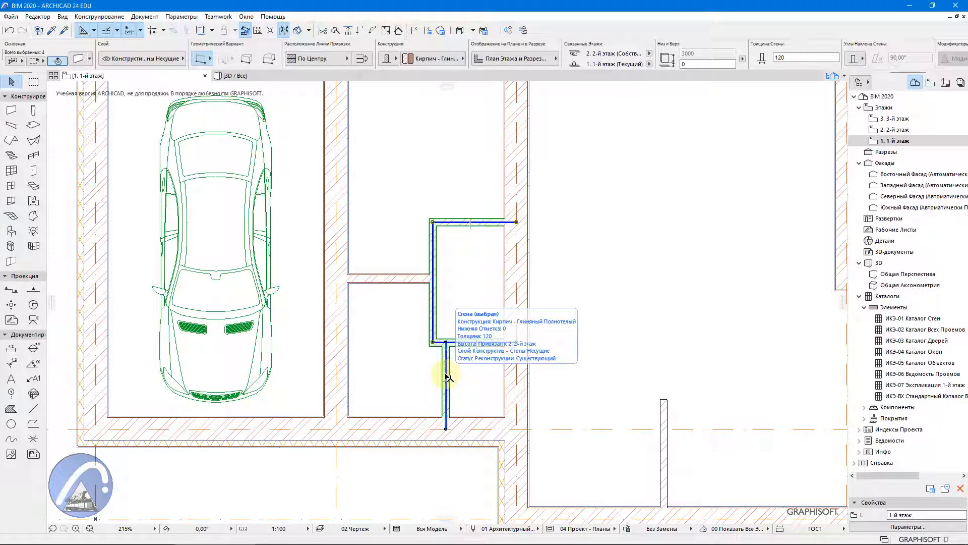
{"action": "left_click", "coordinate": [394, 61]}
{"action": "left_click", "coordinate": [422, 59]}
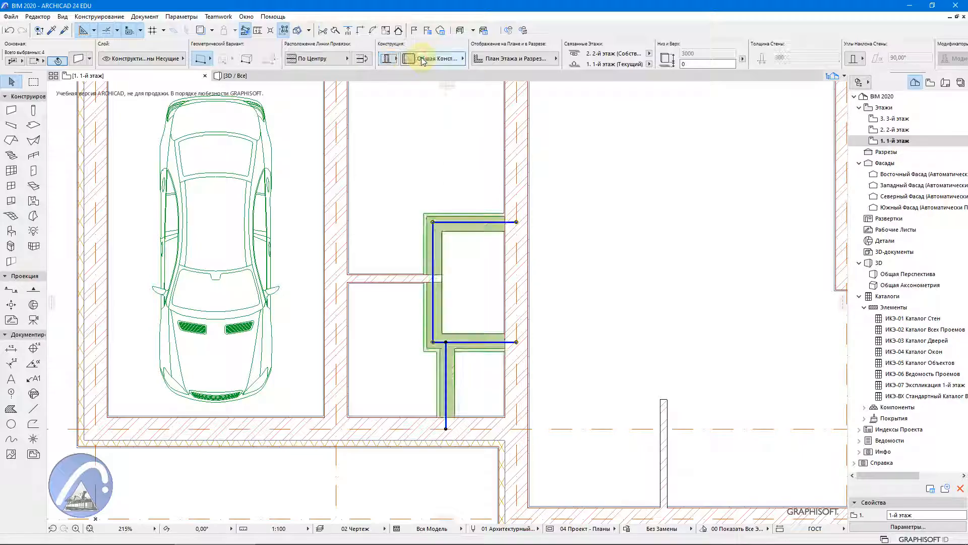
{"action": "left_click", "coordinate": [435, 59]}
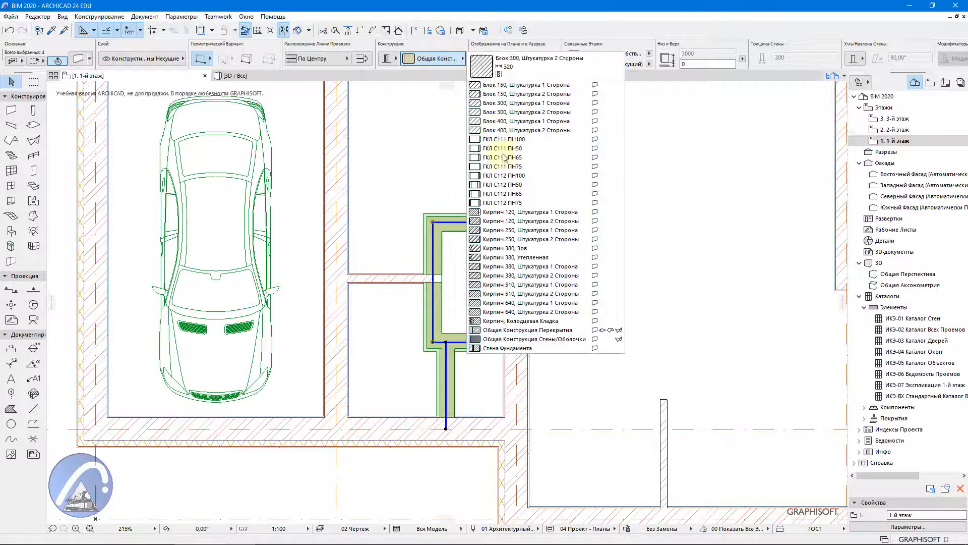
{"action": "left_click", "coordinate": [514, 221]}
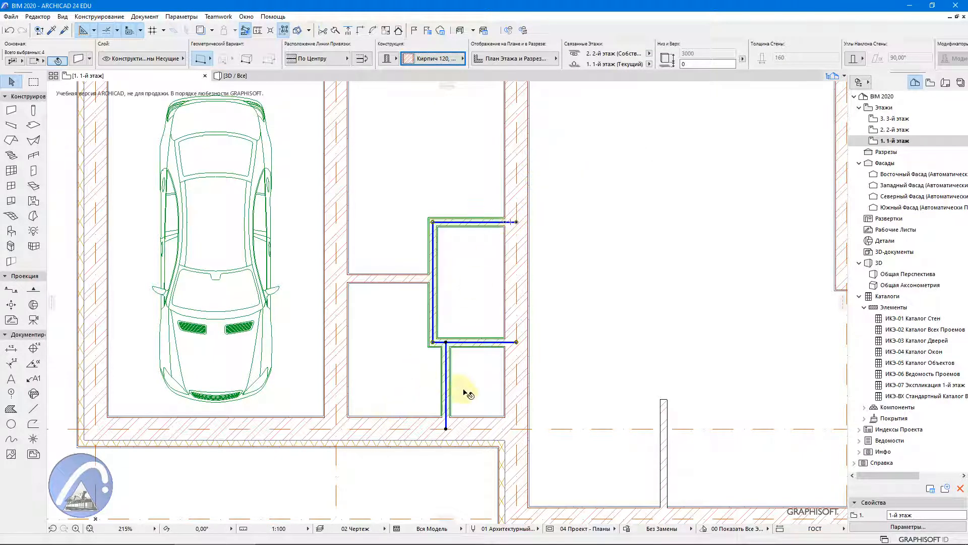
{"action": "scroll", "coordinate": [465, 392], "scroll_direction": "up", "scroll_amount": 3}
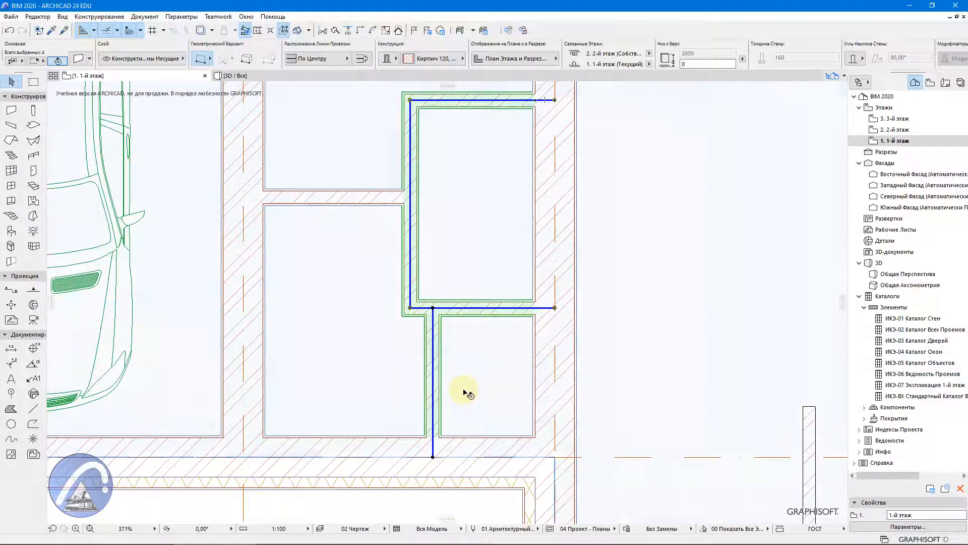
{"action": "scroll", "coordinate": [465, 392], "scroll_direction": "down", "scroll_amount": 3}
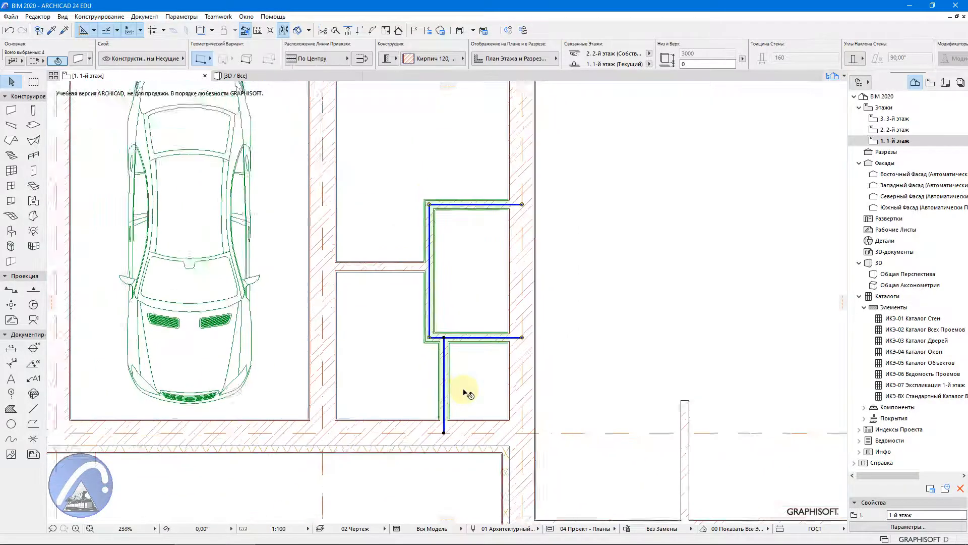
{"action": "middle_click_drag", "start_coordinate": [465, 389], "coordinate": [474, 299]}
{"action": "left_click", "coordinate": [432, 389]}
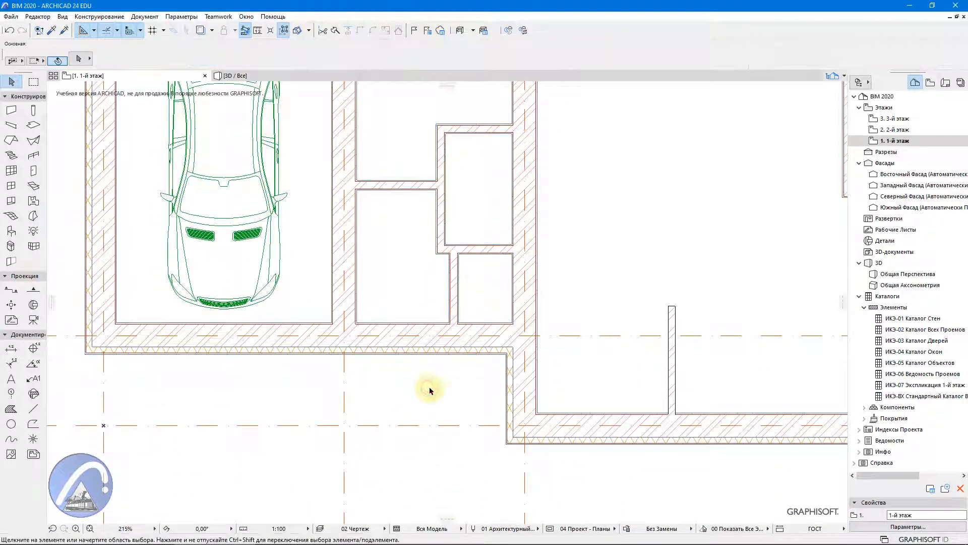
Step: In the 3D view, change the short free-ending partition in the large room to the composite Кирпич 120, Штукатурка 2 Стороны
{"action": "left_click", "coordinate": [237, 75]}
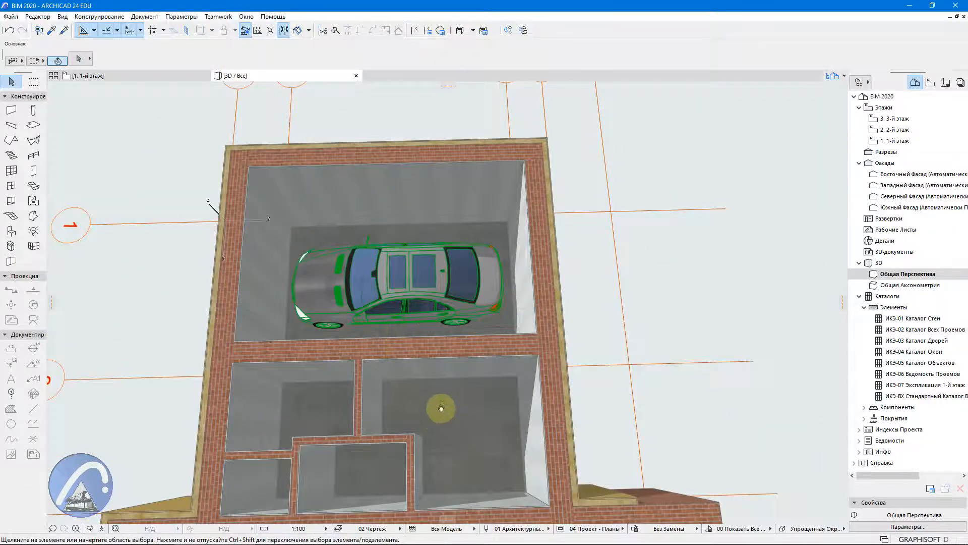
{"action": "middle_click_drag", "start_coordinate": [437, 464], "coordinate": [480, 191]}
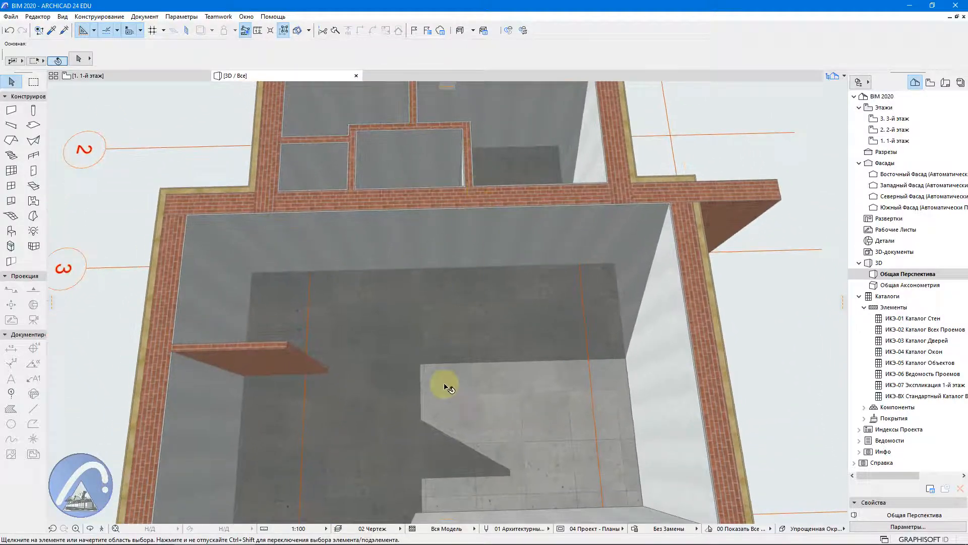
{"action": "middle_click_drag", "start_coordinate": [443, 389], "coordinate": [497, 328]}
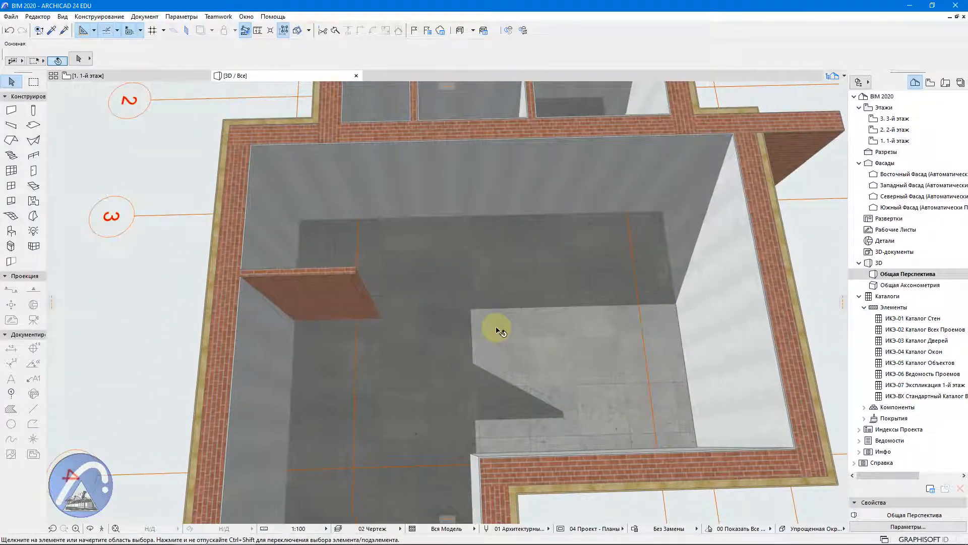
{"action": "left_click", "coordinate": [295, 281]}
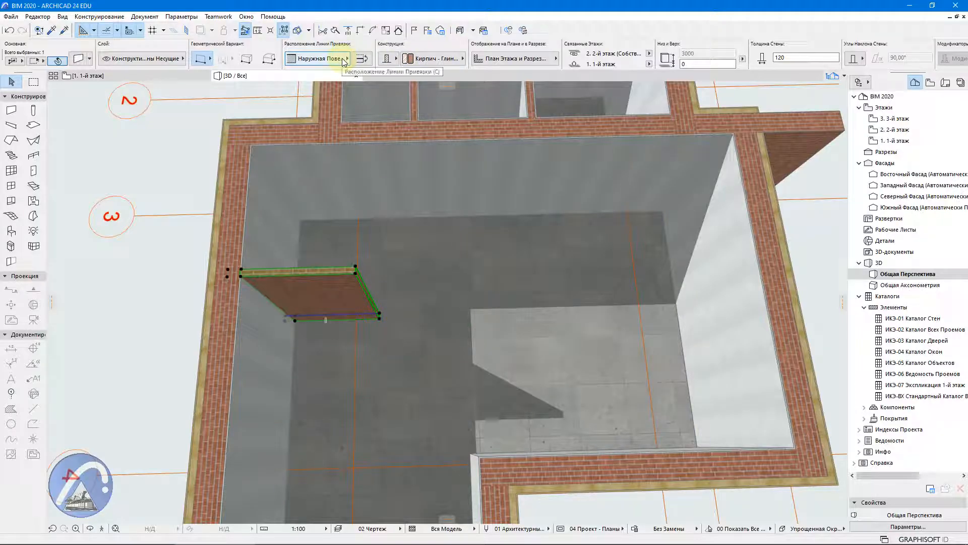
{"action": "left_click", "coordinate": [386, 59]}
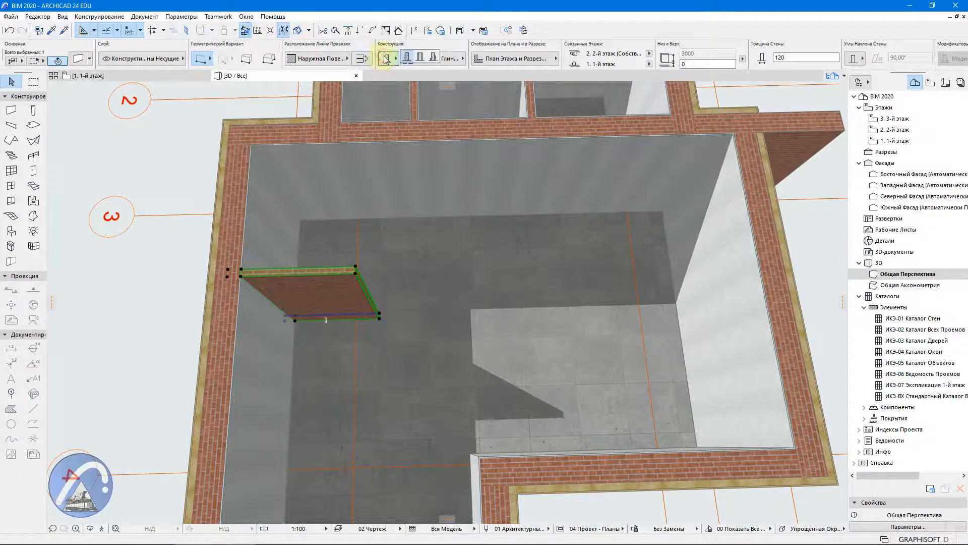
{"action": "left_click", "coordinate": [422, 57]}
{"action": "left_click", "coordinate": [422, 57]}
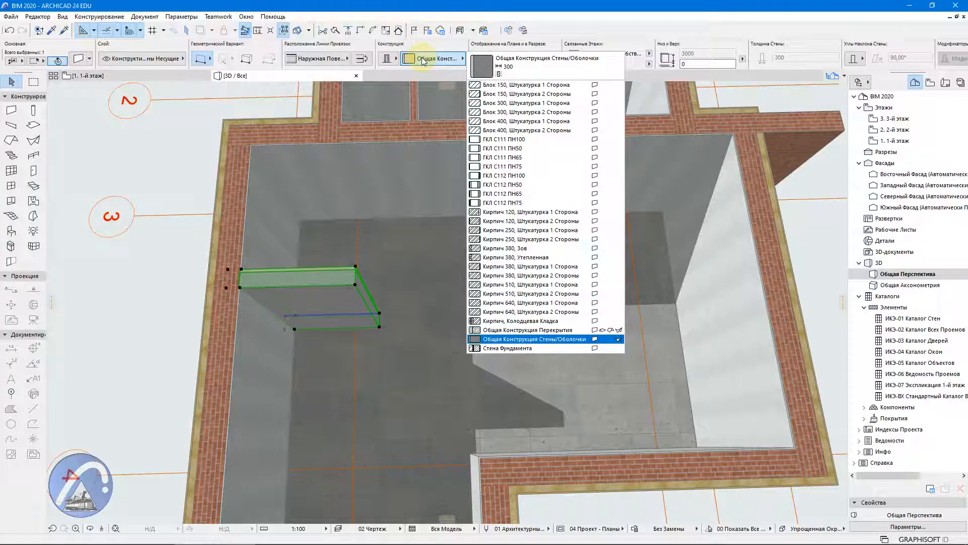
{"action": "left_click", "coordinate": [516, 222]}
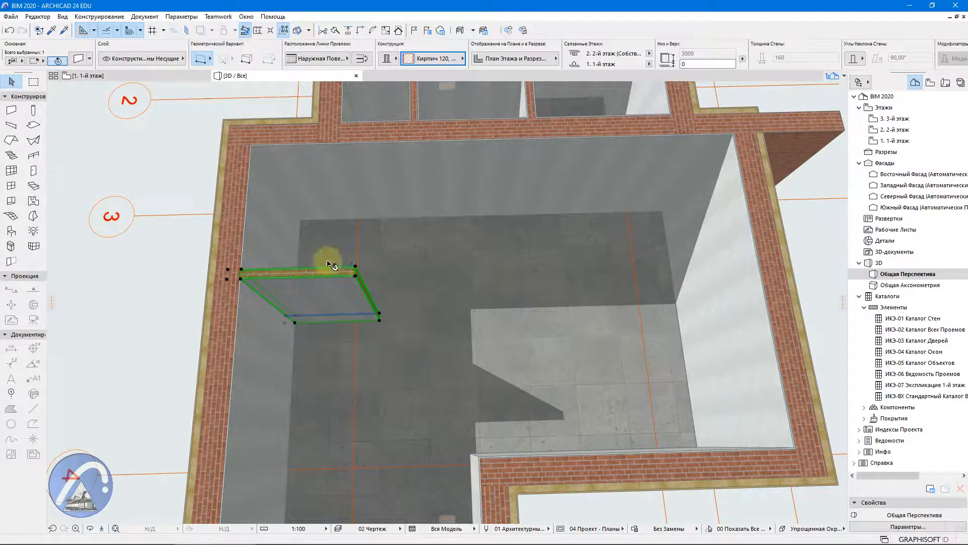
Step: Examine the plaster layers at the free end of the large room's partition in 3D and on the first-floor plan
{"action": "scroll", "coordinate": [389, 266], "scroll_direction": "up", "scroll_amount": 4}
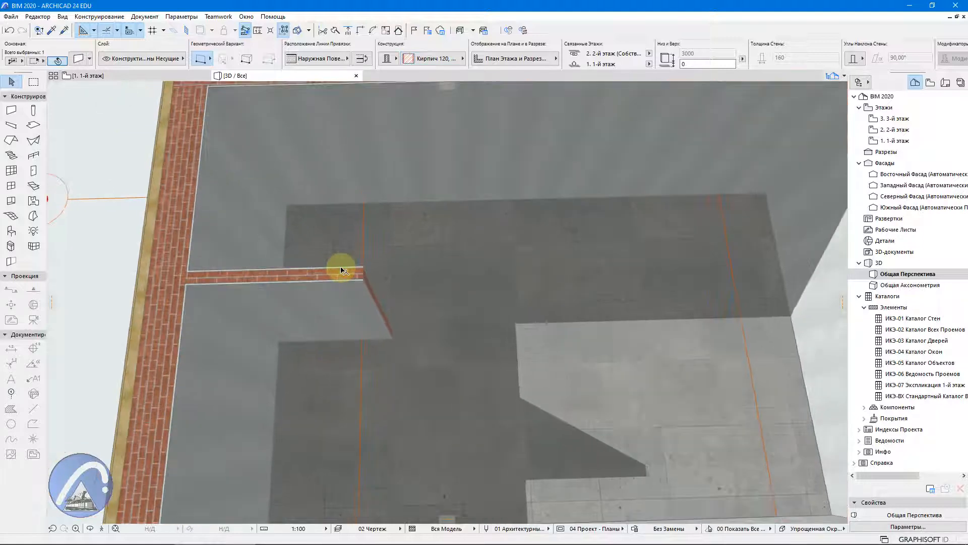
{"action": "scroll", "coordinate": [401, 296], "scroll_direction": "up", "scroll_amount": 3}
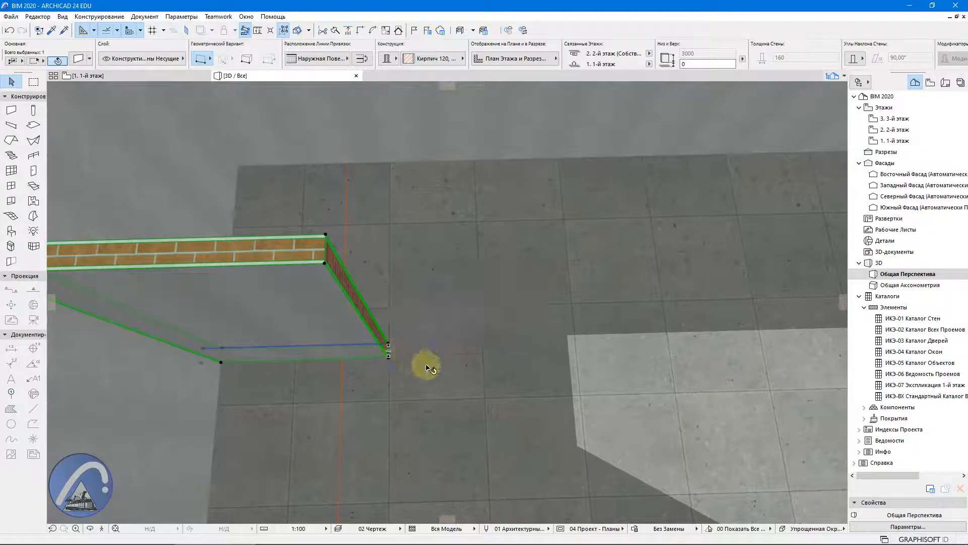
{"action": "scroll", "coordinate": [461, 381], "scroll_direction": "down", "scroll_amount": 2}
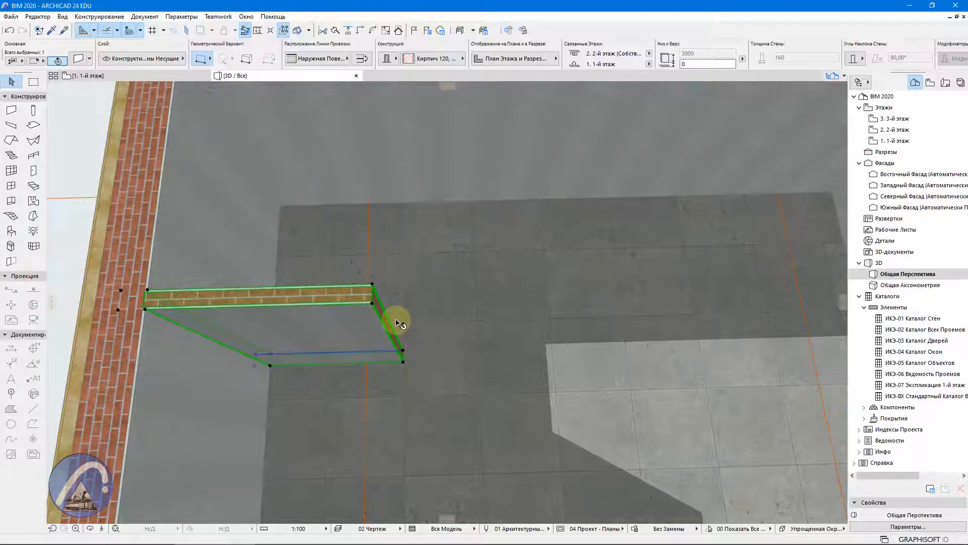
{"action": "left_click", "coordinate": [148, 77]}
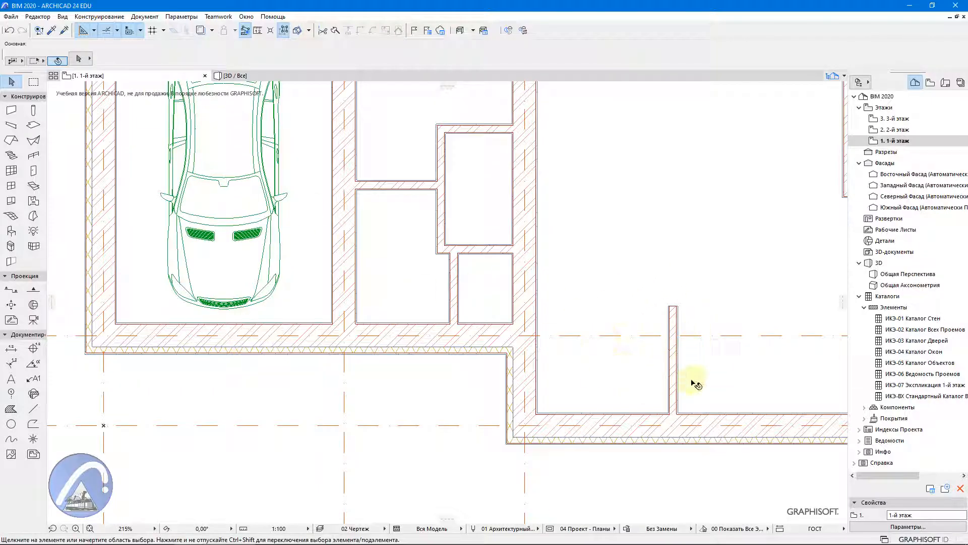
{"action": "scroll", "coordinate": [697, 384], "scroll_direction": "up", "scroll_amount": 3}
{"action": "scroll", "coordinate": [418, 264], "scroll_direction": "up", "scroll_amount": 2}
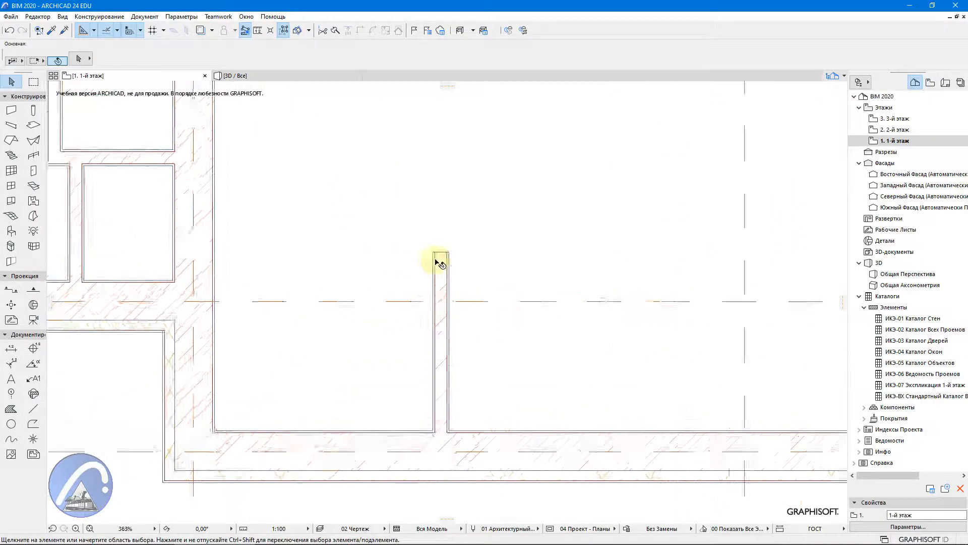
{"action": "scroll", "coordinate": [440, 262], "scroll_direction": "up", "scroll_amount": 5}
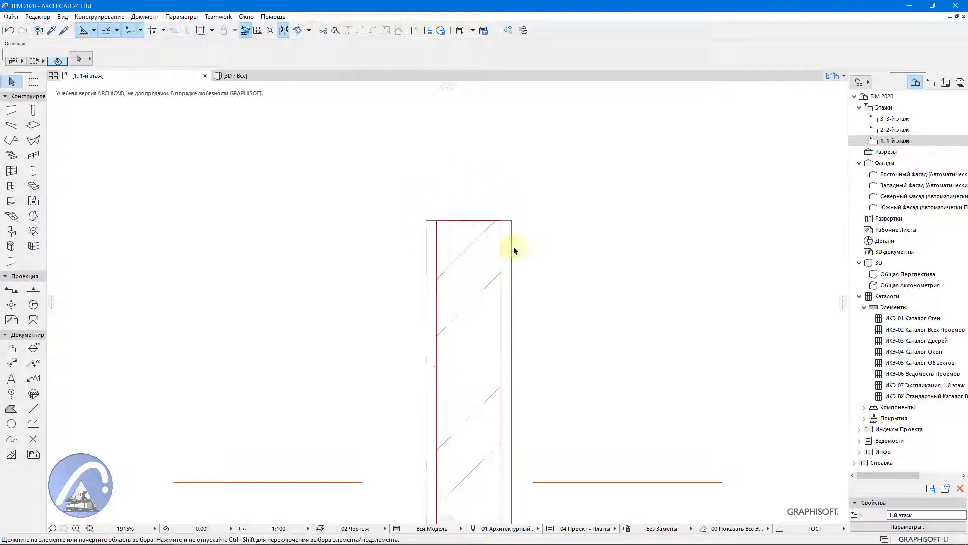
{"action": "scroll", "coordinate": [465, 355], "scroll_direction": "down", "scroll_amount": 4}
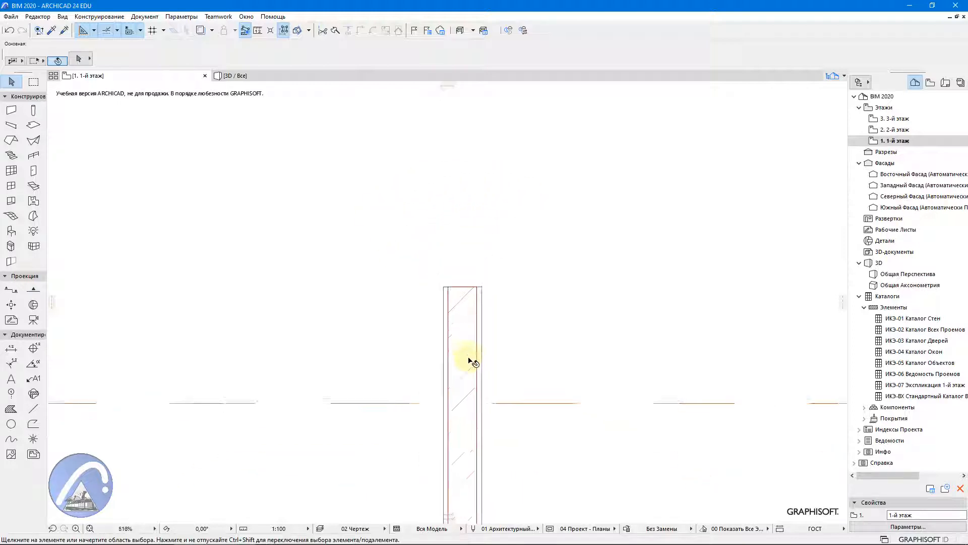
{"action": "scroll", "coordinate": [469, 360], "scroll_direction": "down", "scroll_amount": 3}
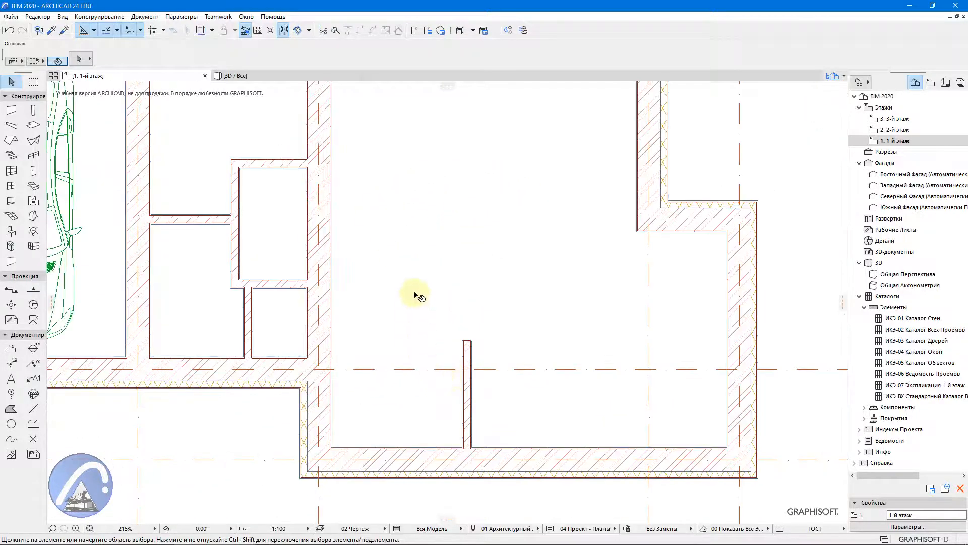
Step: Check the plaster layers and junctions of the thin partitions around the small rooms on the first-floor plan
{"action": "middle_click_drag", "start_coordinate": [415, 295], "coordinate": [380, 380]}
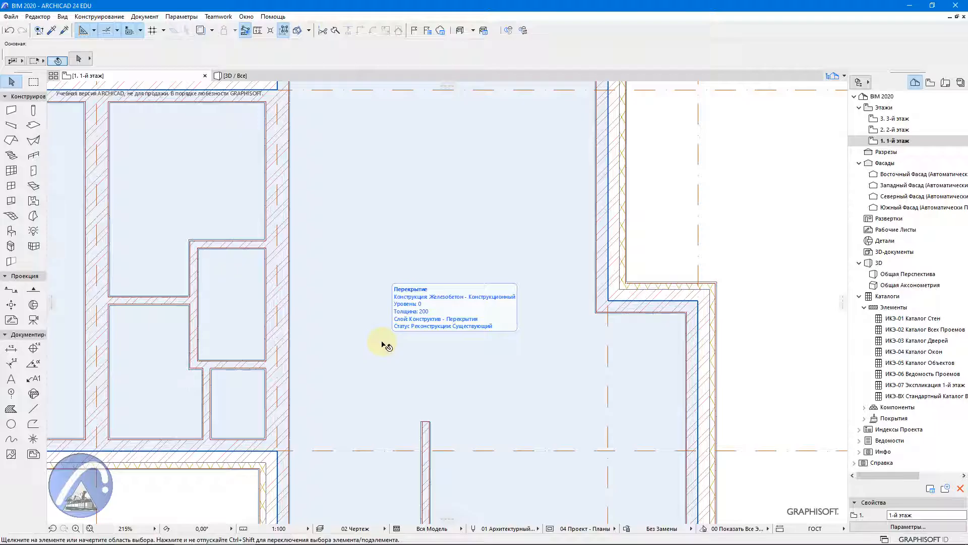
{"action": "scroll", "coordinate": [201, 449], "scroll_direction": "up", "scroll_amount": 5}
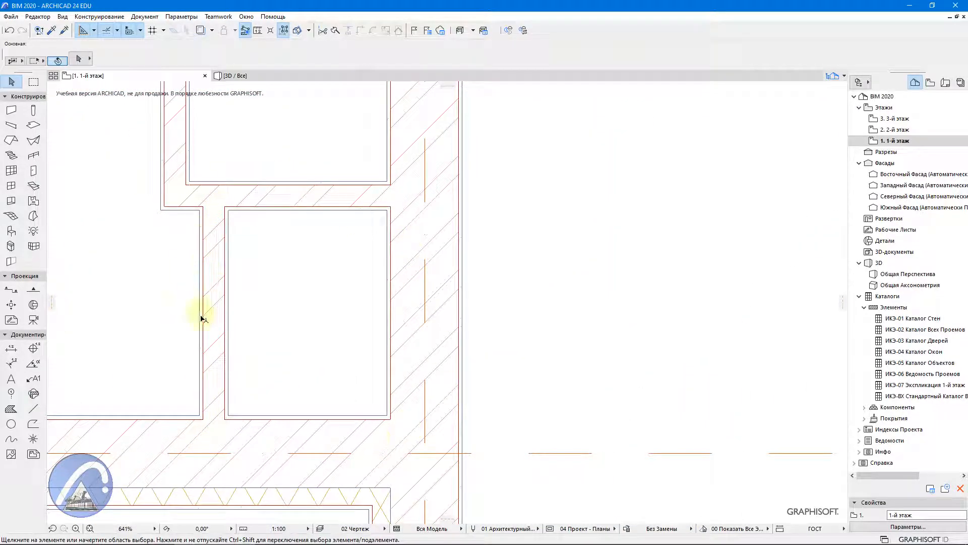
{"action": "left_click", "coordinate": [224, 198]}
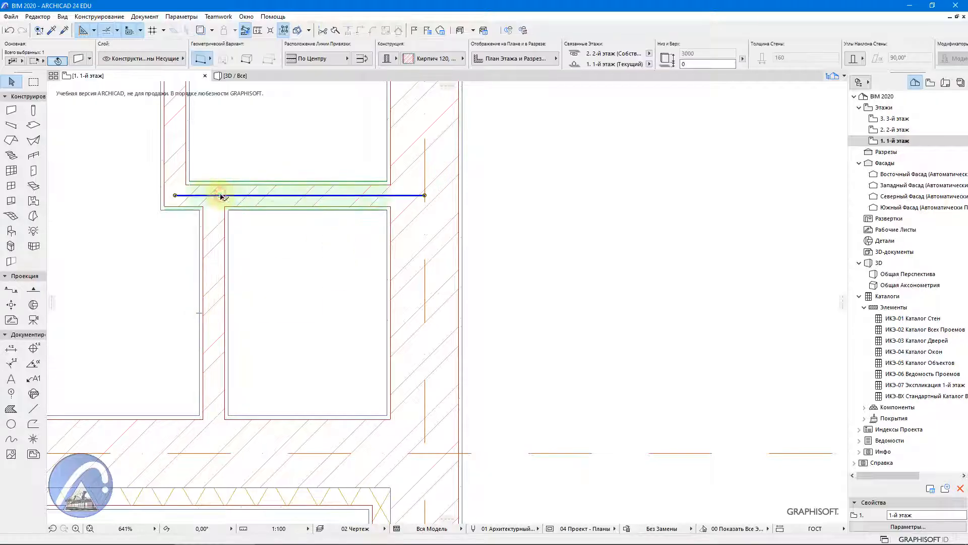
{"action": "left_click", "coordinate": [214, 255]}
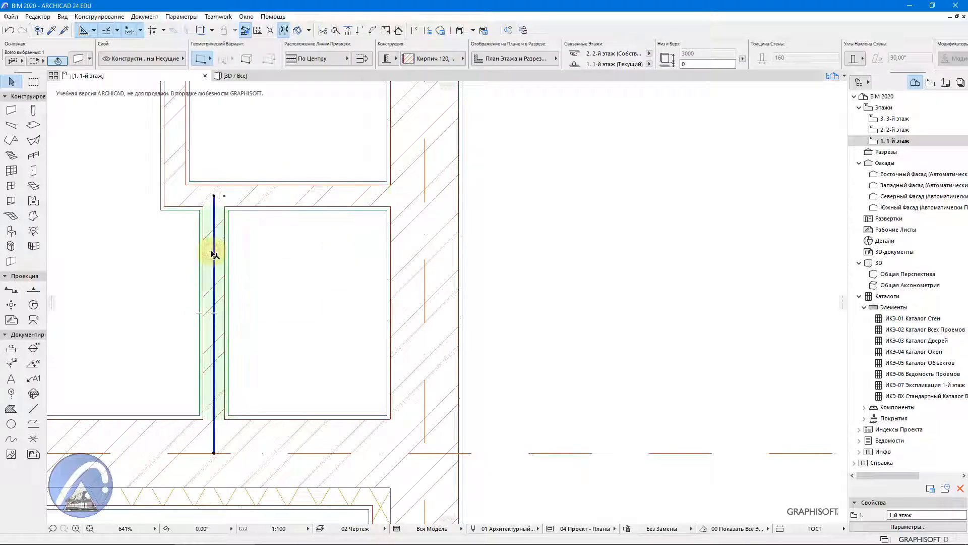
{"action": "scroll", "coordinate": [214, 205], "scroll_direction": "up", "scroll_amount": 3}
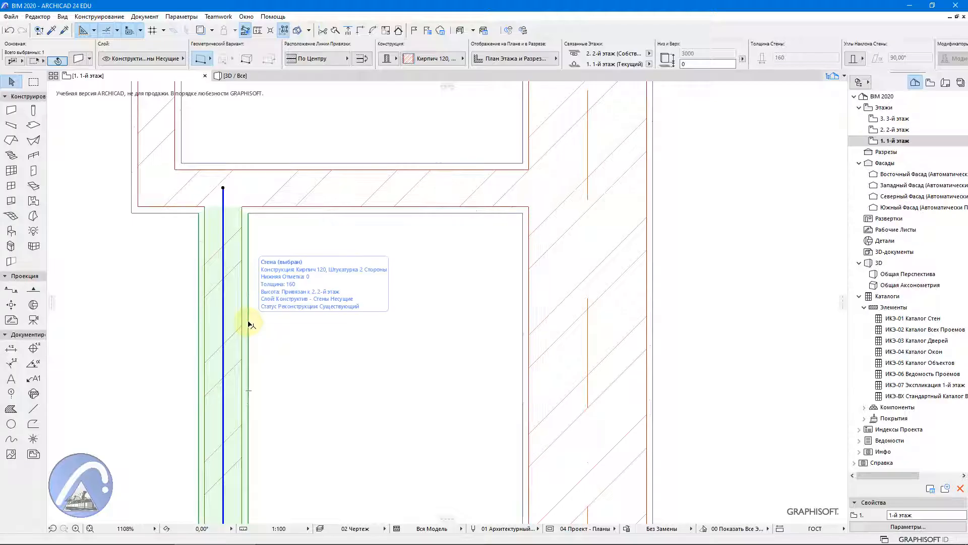
Step: Using the settings of the small room's thin partition, draw a straight partition across the large room from the outer wall's stepped corner to the inner load-bearing wall
{"action": "key", "text": "alt"}
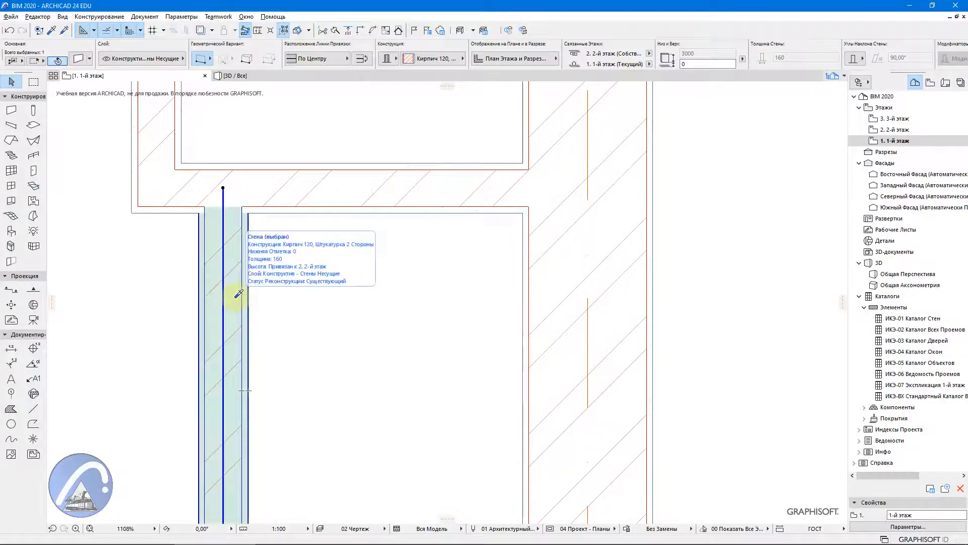
{"action": "left_click", "coordinate": [237, 295], "text": "alt"}
{"action": "scroll", "coordinate": [325, 313], "scroll_direction": "down", "scroll_amount": 6}
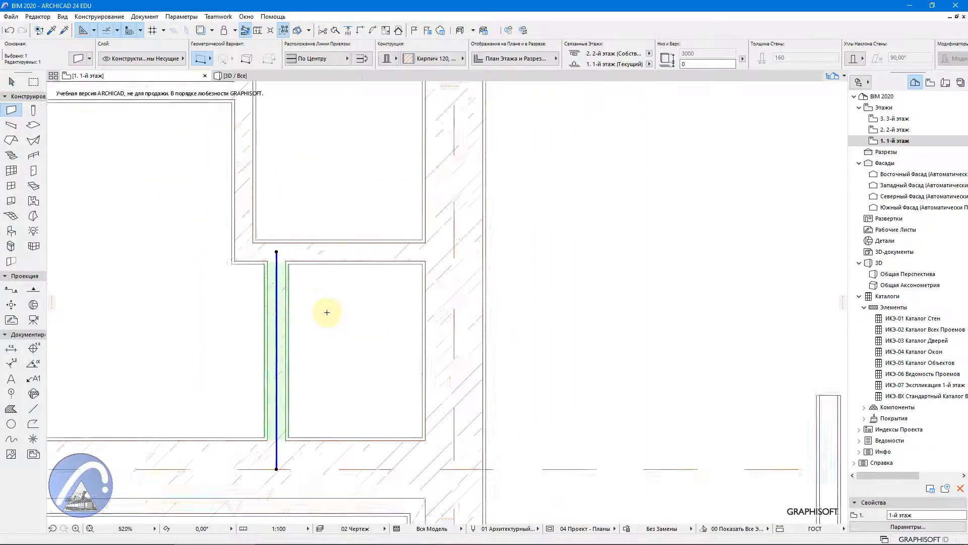
{"action": "scroll", "coordinate": [327, 312], "scroll_direction": "down", "scroll_amount": 1}
{"action": "middle_click_drag", "start_coordinate": [616, 306], "coordinate": [386, 239]}
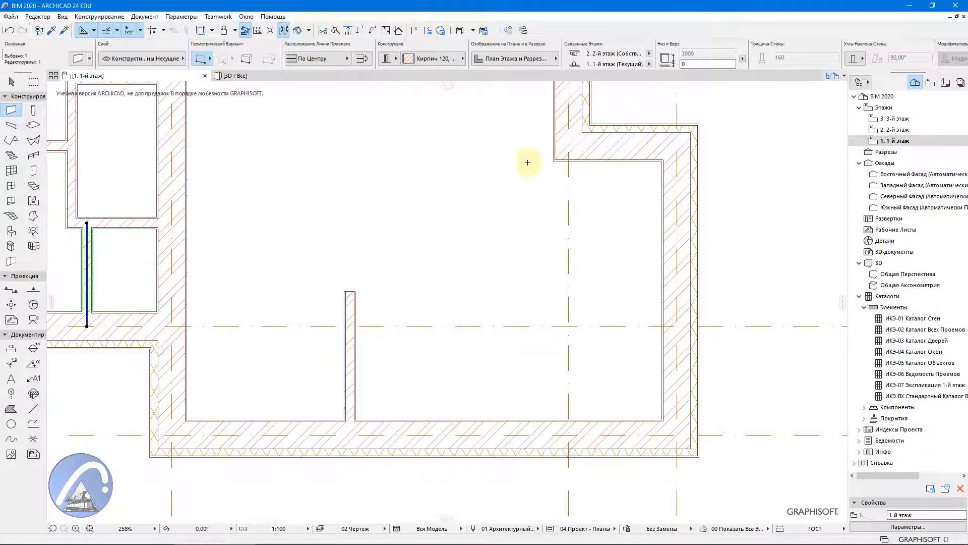
{"action": "middle_click_drag", "start_coordinate": [314, 168], "coordinate": [362, 251]}
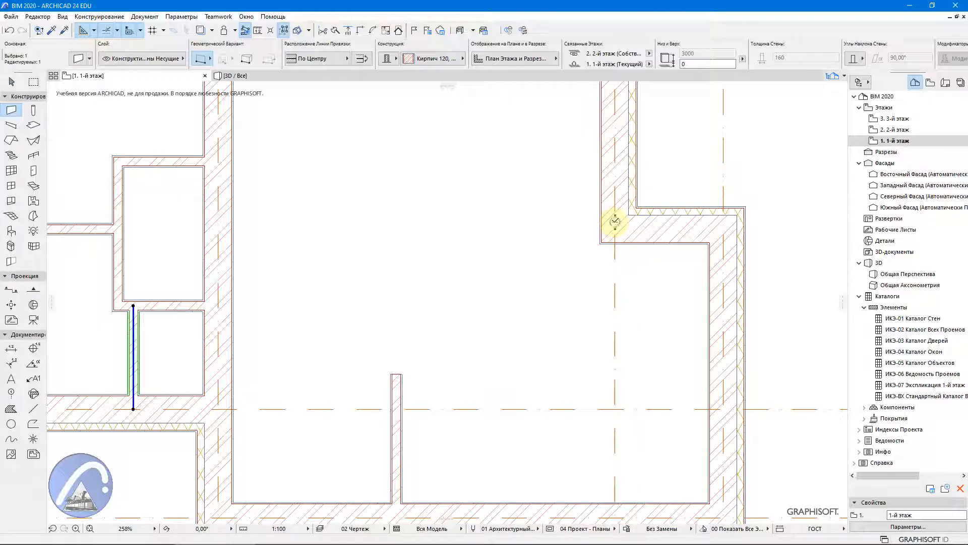
{"action": "key", "text": "Escape"}
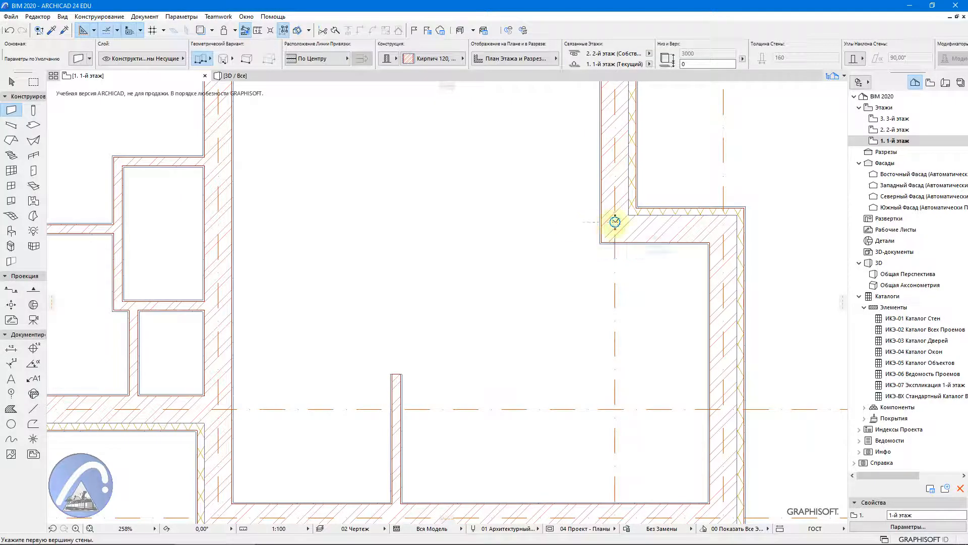
{"action": "left_click", "coordinate": [615, 222]}
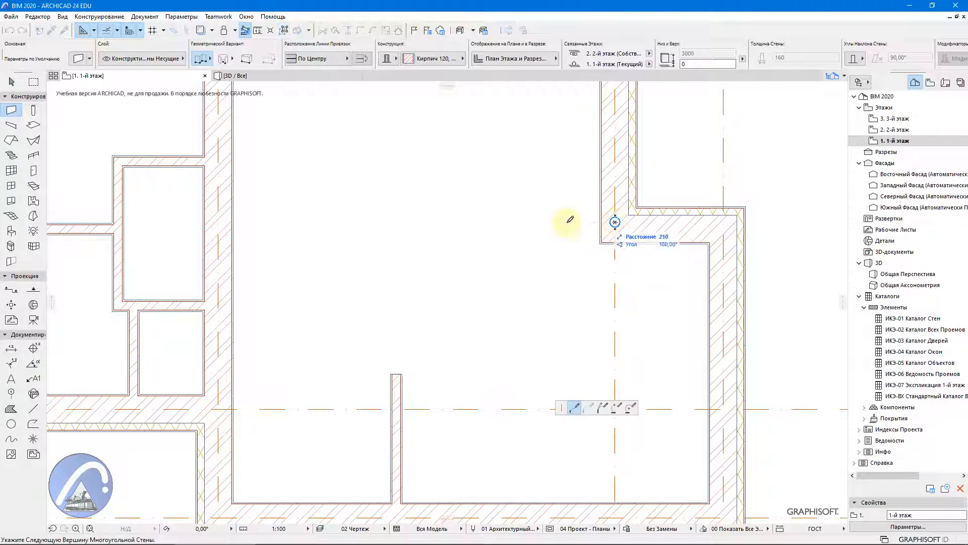
{"action": "double_click", "coordinate": [220, 220]}
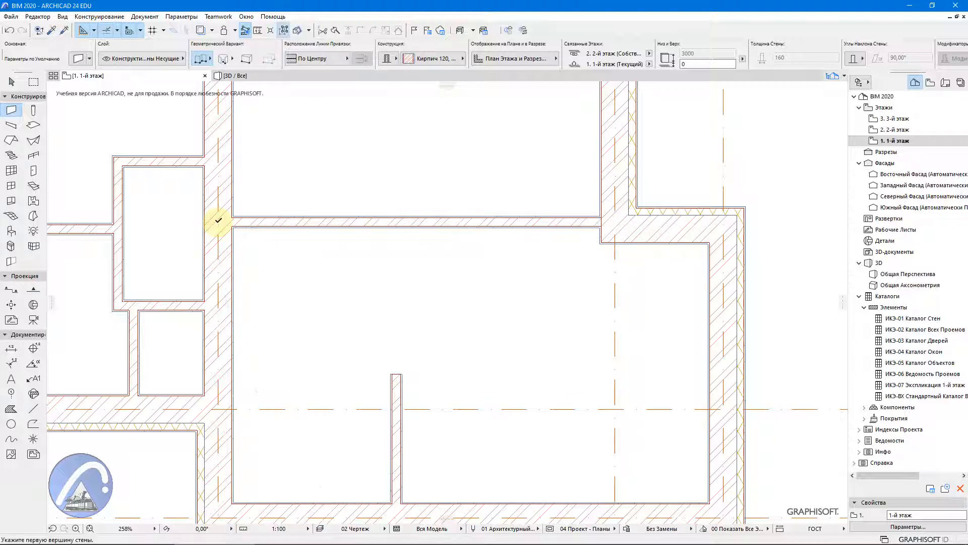
Step: Switch the new cross partition's reference line to Внутренняя Поверхность, and finally set it to Наружная Поверхность
{"action": "left_click", "coordinate": [9, 82]}
{"action": "scroll", "coordinate": [598, 237], "scroll_direction": "up", "scroll_amount": 10}
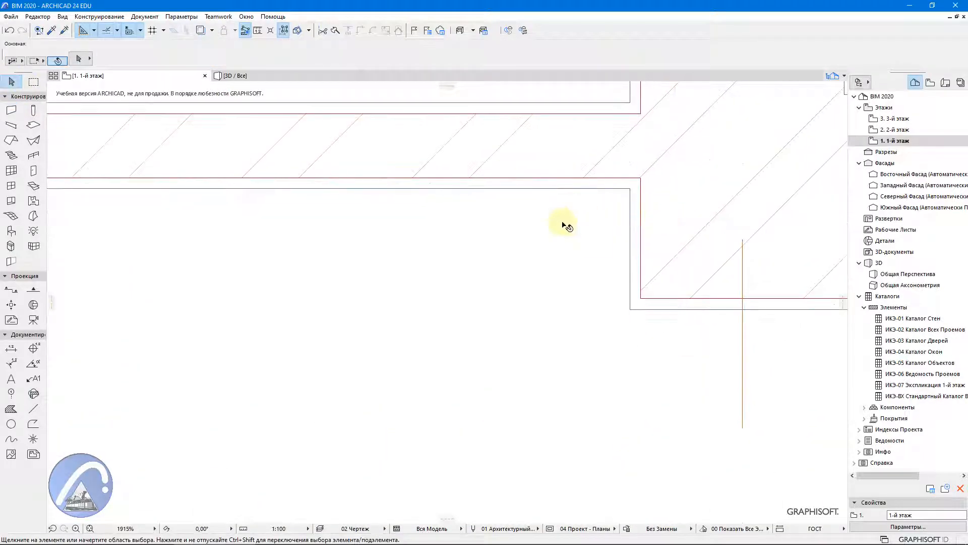
{"action": "left_click", "coordinate": [294, 211]}
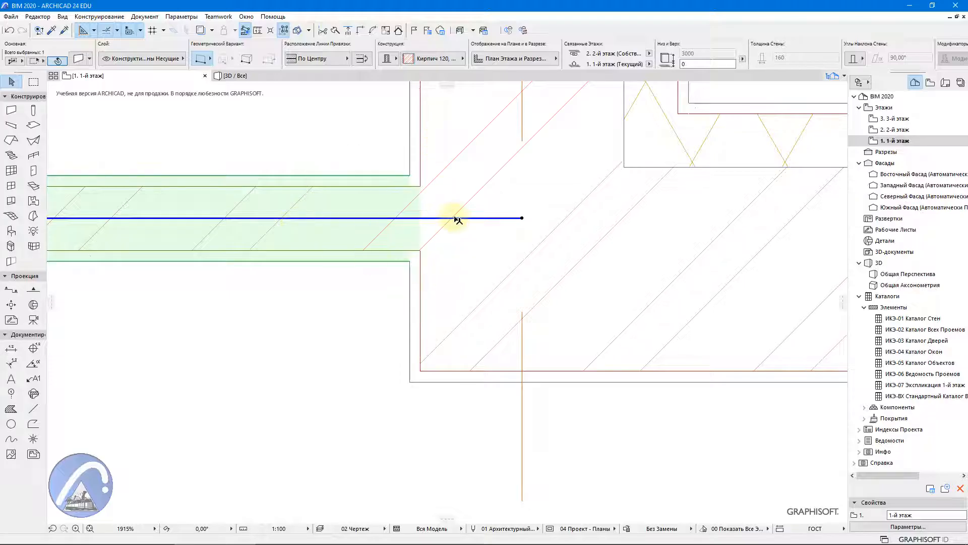
{"action": "scroll", "coordinate": [449, 227], "scroll_direction": "down", "scroll_amount": 4}
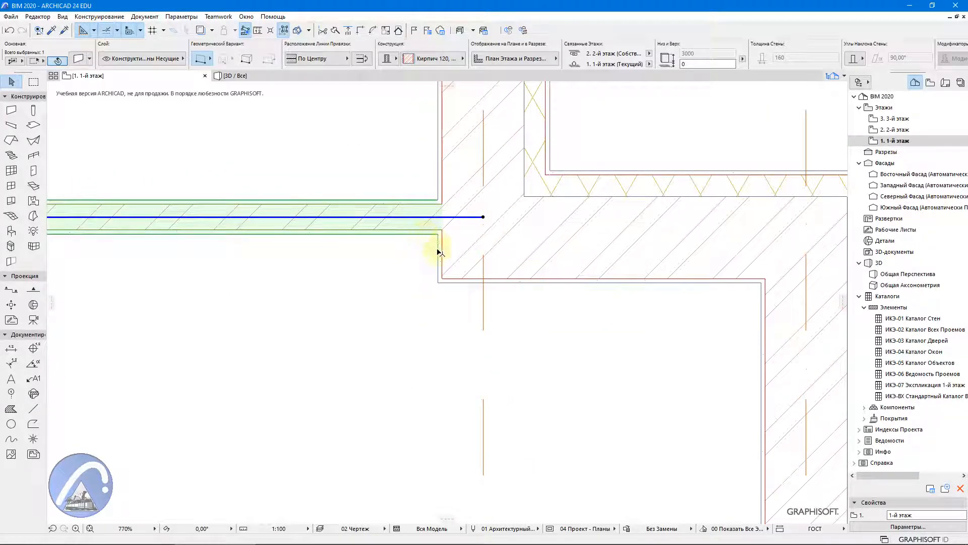
{"action": "scroll", "coordinate": [491, 296], "scroll_direction": "down", "scroll_amount": 3}
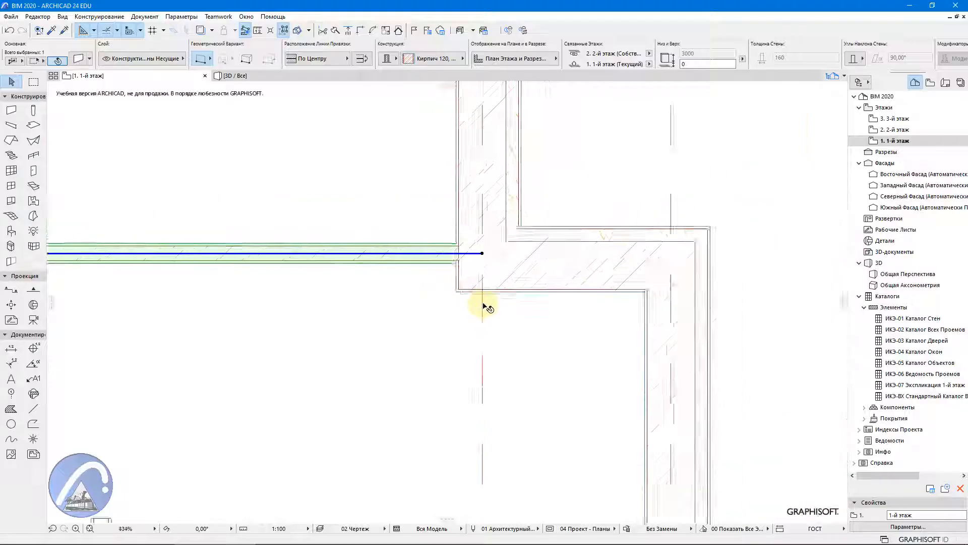
{"action": "middle_click_drag", "start_coordinate": [372, 331], "coordinate": [564, 288]}
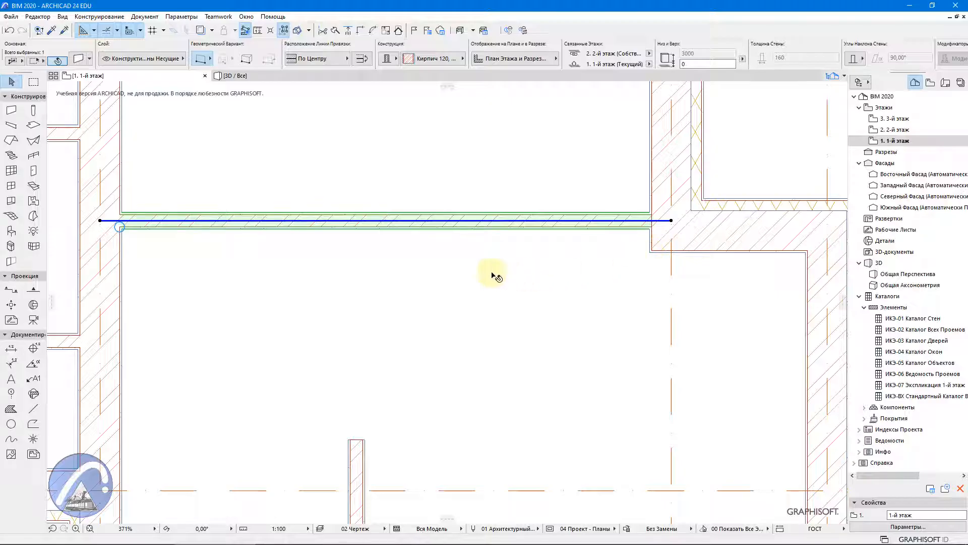
{"action": "left_click", "coordinate": [347, 60]}
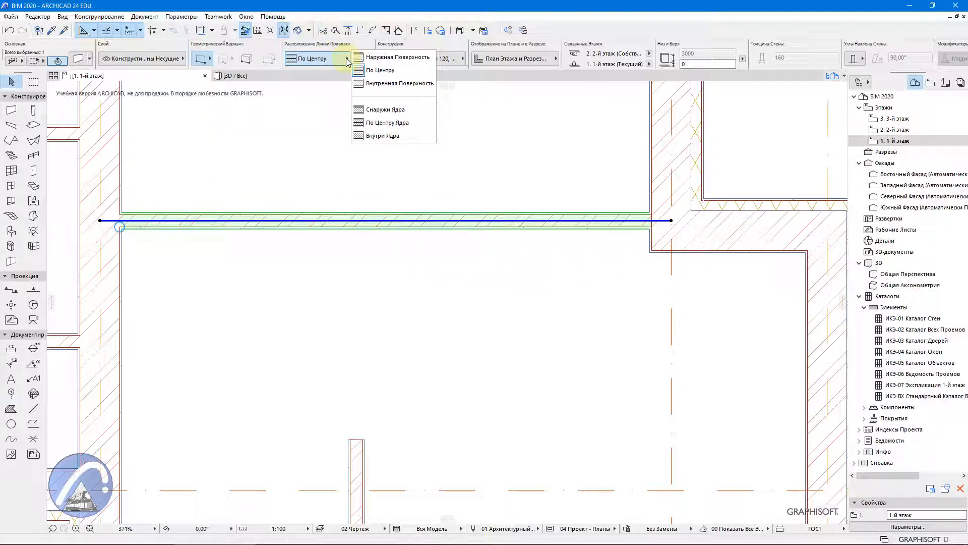
{"action": "left_click", "coordinate": [387, 92]}
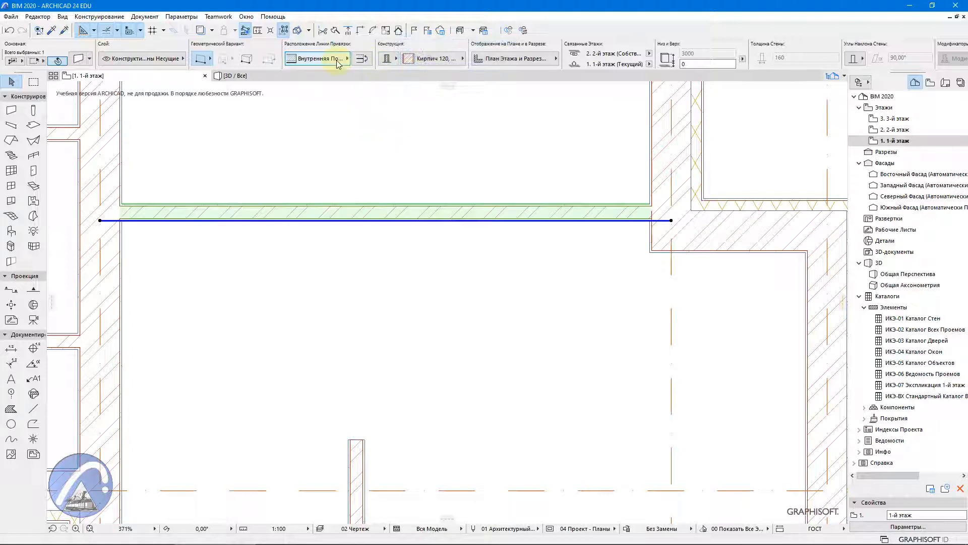
{"action": "left_click", "coordinate": [338, 59]}
{"action": "left_click", "coordinate": [386, 61]}
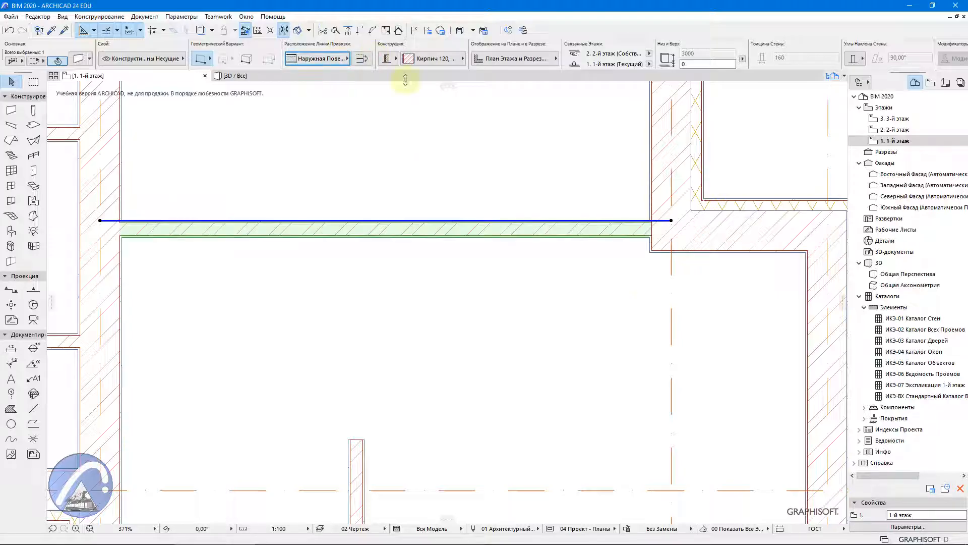
Step: Examine how the new partition's faces and plaster layers meet the stepped corner of the outer wall
{"action": "scroll", "coordinate": [688, 251], "scroll_direction": "up", "scroll_amount": 5}
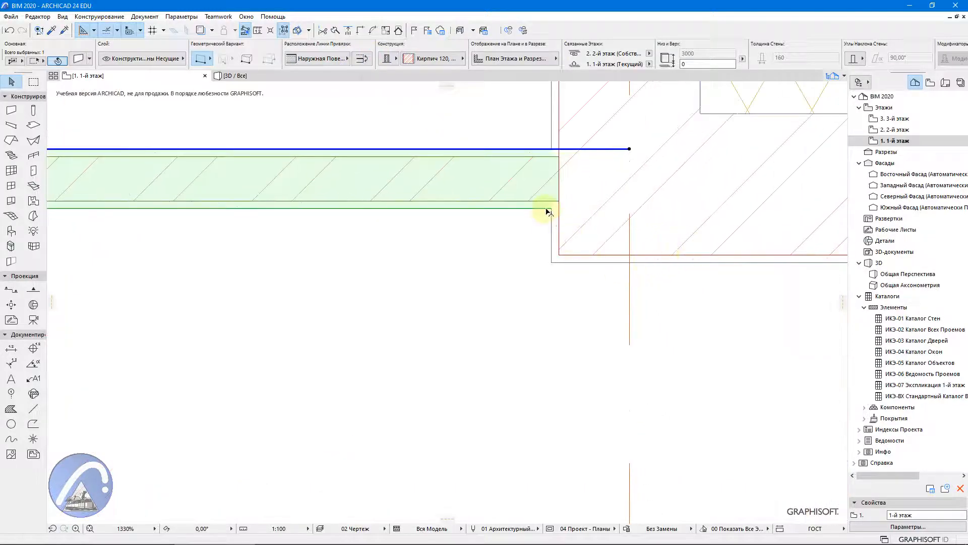
{"action": "left_click", "coordinate": [550, 208]}
{"action": "scroll", "coordinate": [560, 271], "scroll_direction": "up", "scroll_amount": 3}
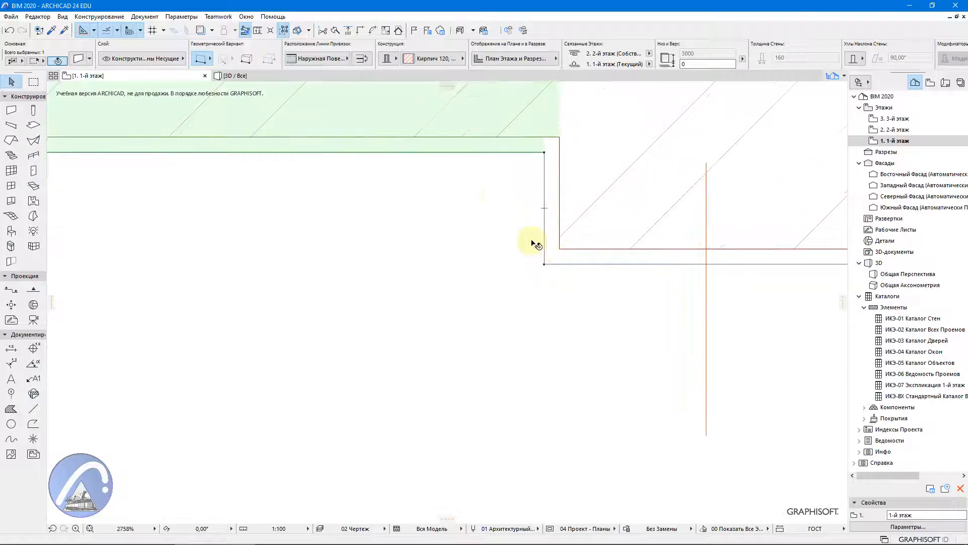
{"action": "middle_click_drag", "start_coordinate": [497, 257], "coordinate": [463, 277]}
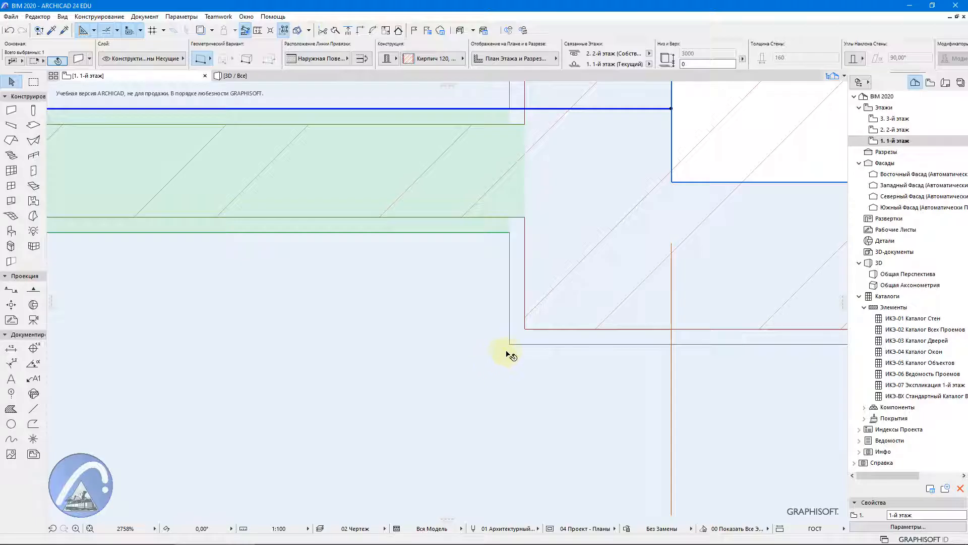
{"action": "scroll", "coordinate": [510, 355], "scroll_direction": "down", "scroll_amount": 2}
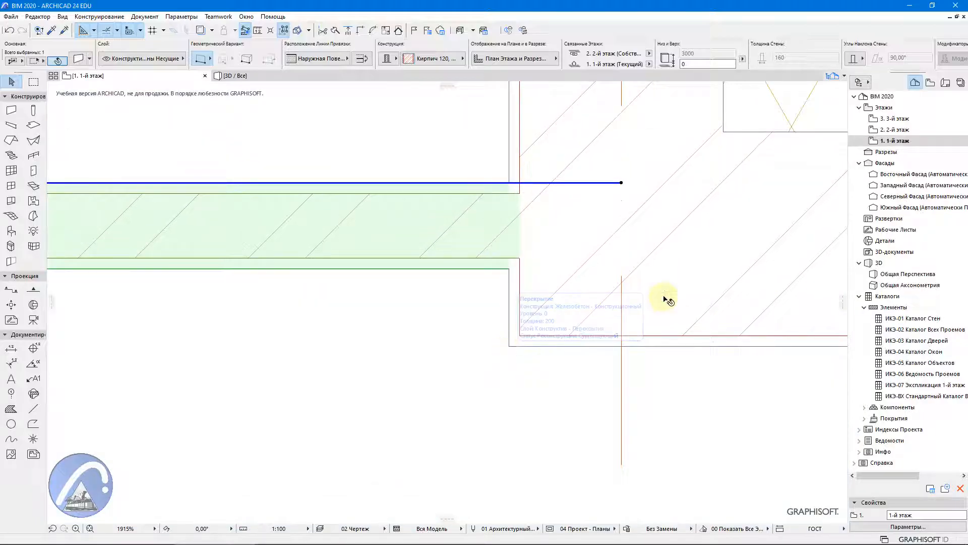
Step: Shift the end of the new partition's reference line within the outer wall toward the stepped corner
{"action": "left_click", "coordinate": [721, 298]}
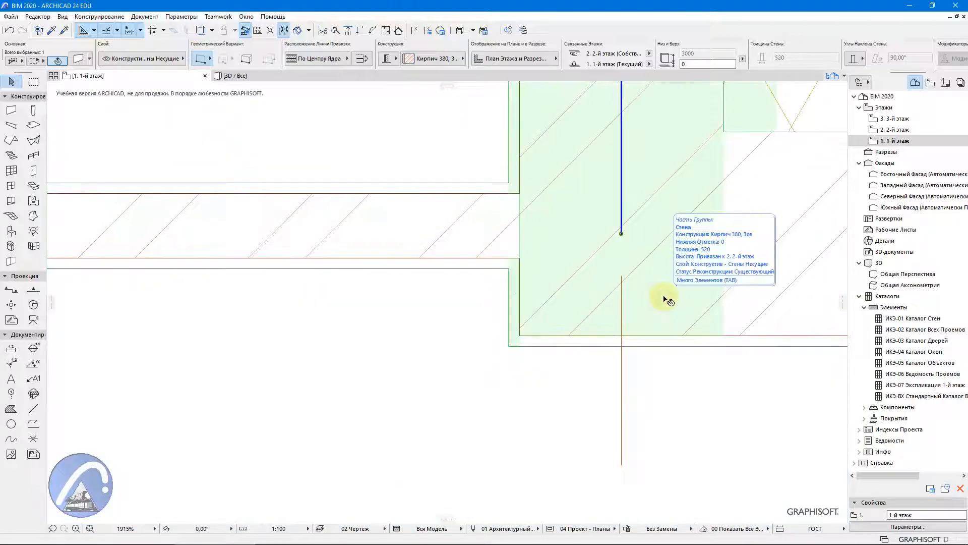
{"action": "left_click", "coordinate": [467, 245]}
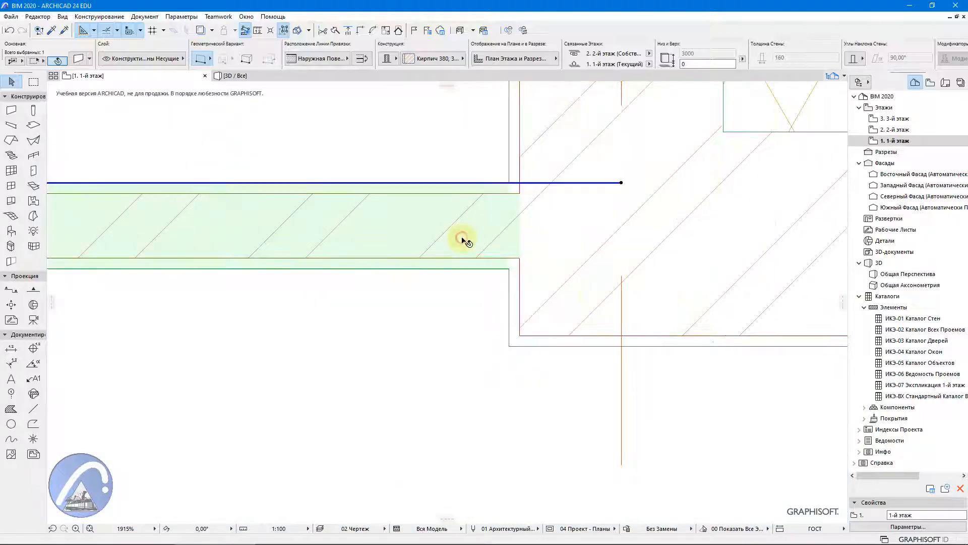
{"action": "left_click", "coordinate": [622, 184]}
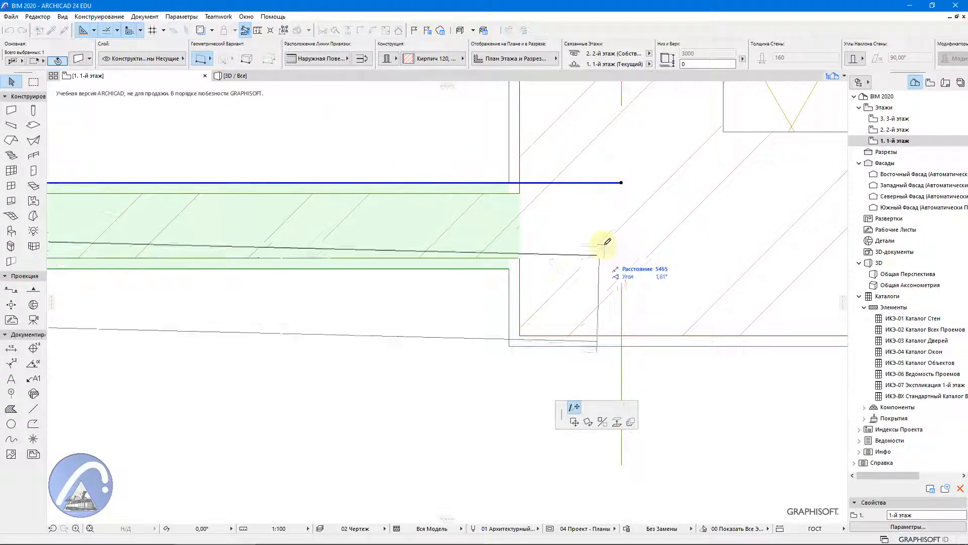
Step: Try to move the horizontal brick partition below the end of the perpendicular wall's reference line, and select both walls to compare their reference lines
{"action": "left_click", "coordinate": [574, 423]}
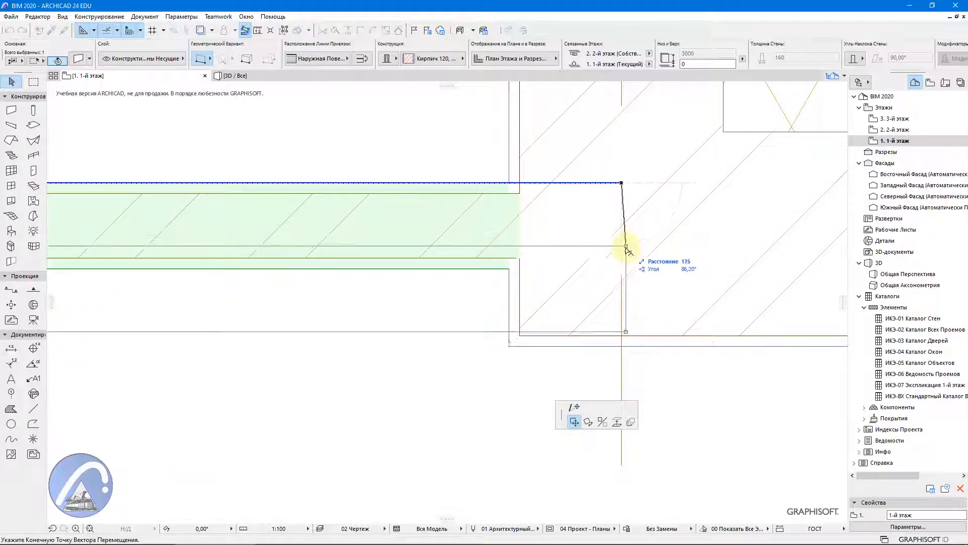
{"action": "left_click", "coordinate": [622, 246]}
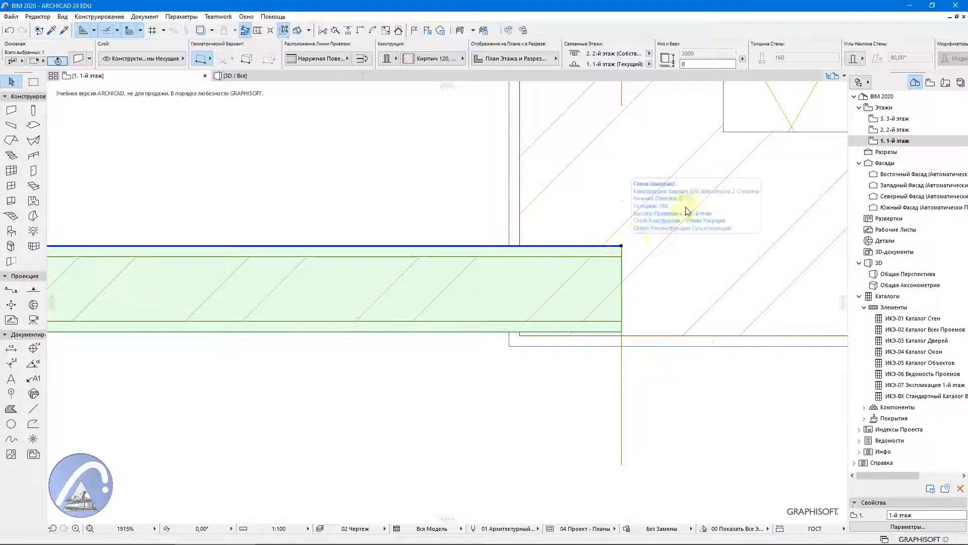
{"action": "left_click", "coordinate": [571, 136]}
{"action": "left_click", "coordinate": [567, 272]}
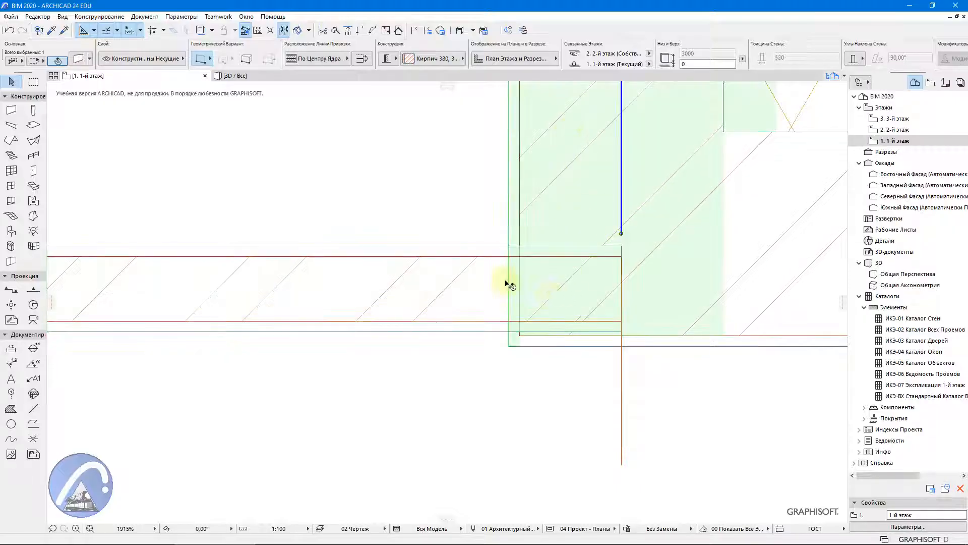
{"action": "left_click", "coordinate": [444, 281], "text": "shift"}
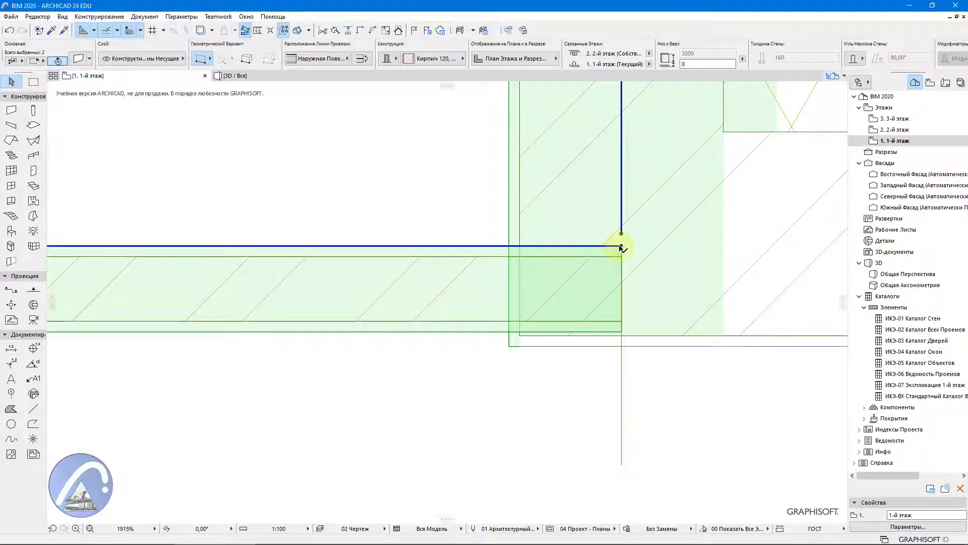
{"action": "left_click", "coordinate": [493, 239]}
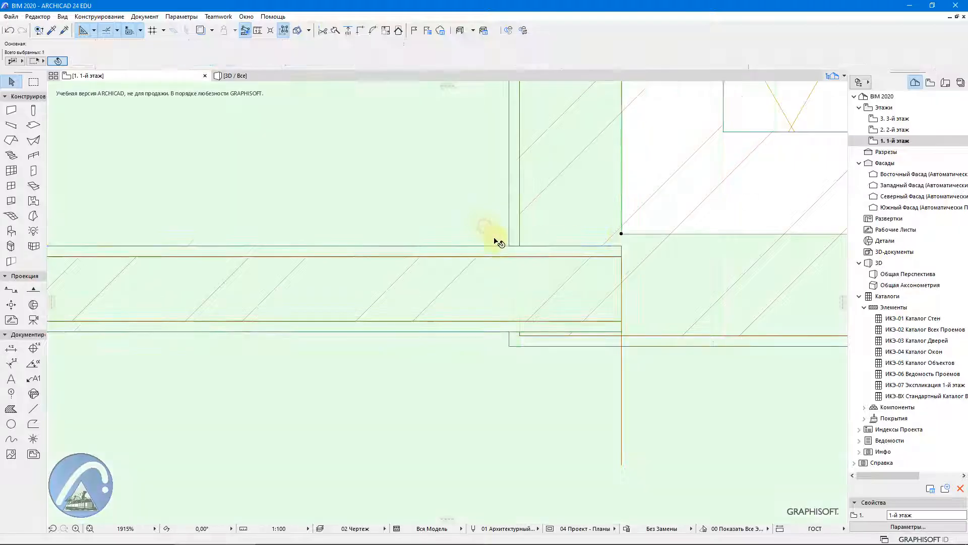
{"action": "left_click", "coordinate": [495, 272]}
{"action": "key", "text": "Escape"}
{"action": "key", "text": "Escape"}
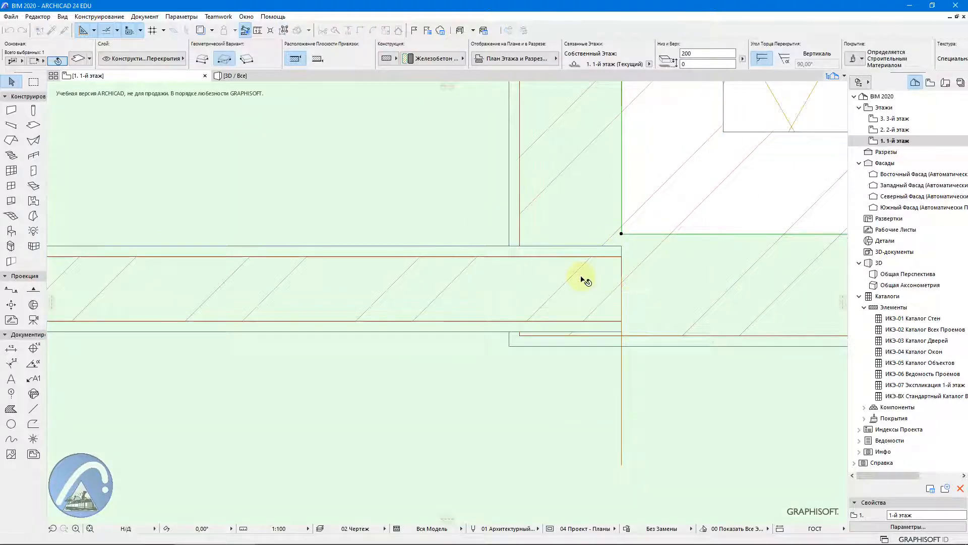
{"action": "left_click", "coordinate": [619, 271]}
{"action": "left_click", "coordinate": [438, 276]}
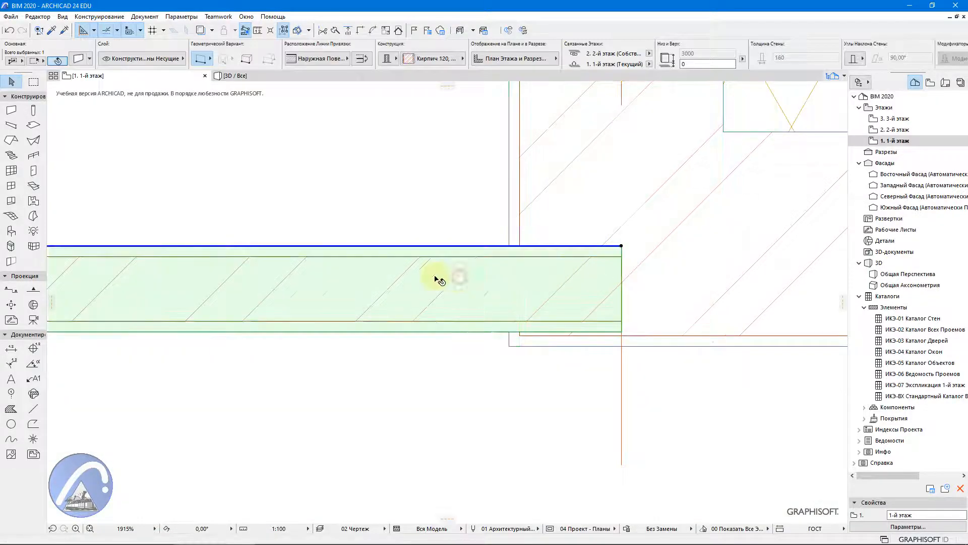
Step: Move the horizontal partition so its reference line ends exactly at the perpendicular wall's reference line endpoint, and clear the selection
{"action": "left_click", "coordinate": [622, 247]}
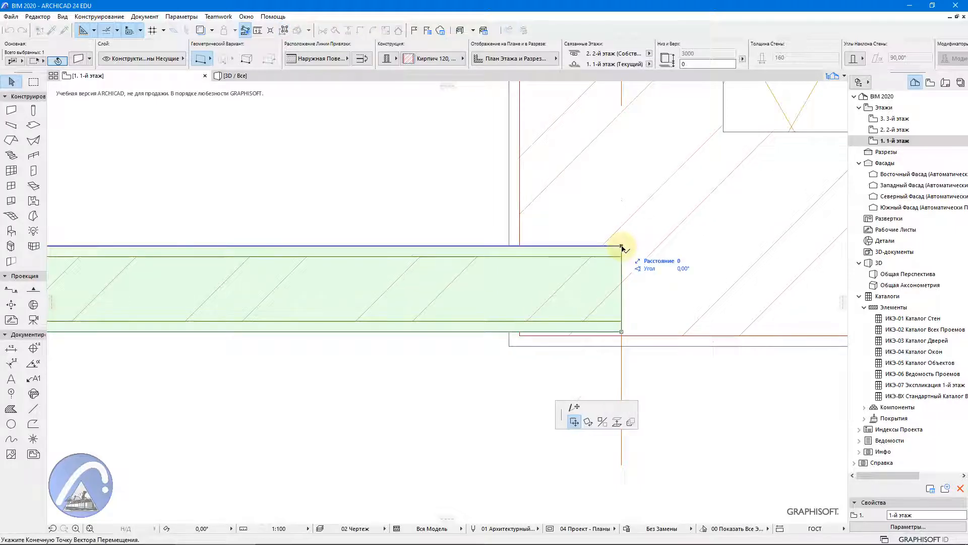
{"action": "left_click", "coordinate": [622, 234]}
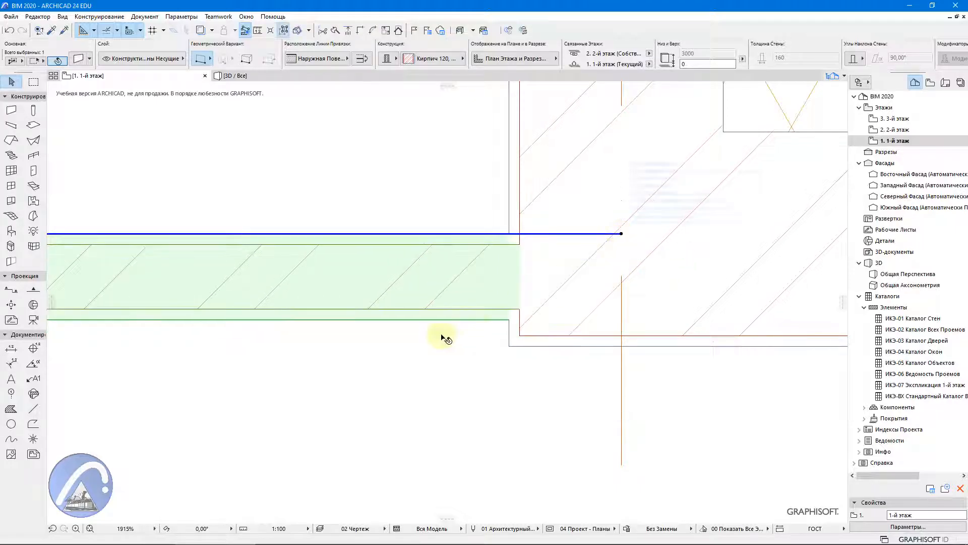
{"action": "left_click", "coordinate": [435, 352]}
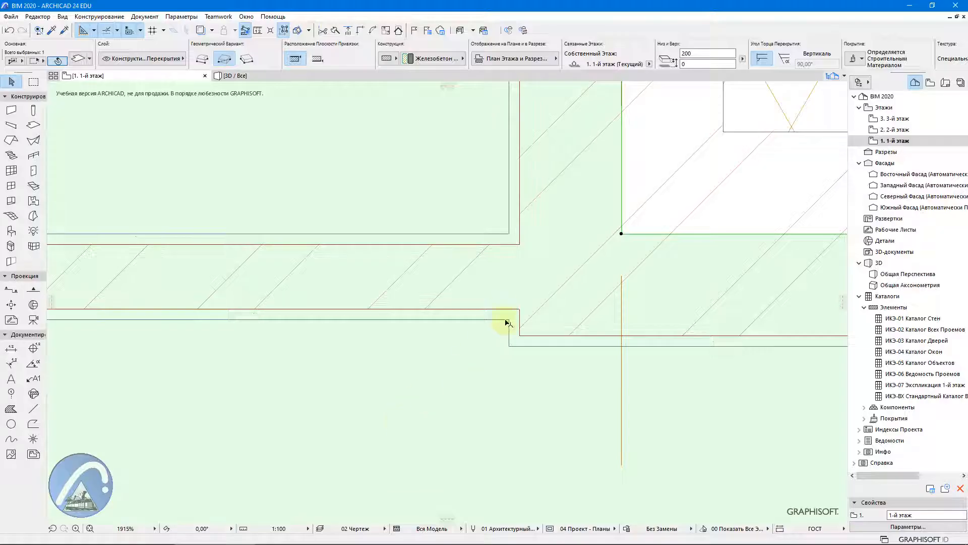
{"action": "scroll", "coordinate": [501, 430], "scroll_direction": "down", "scroll_amount": 5}
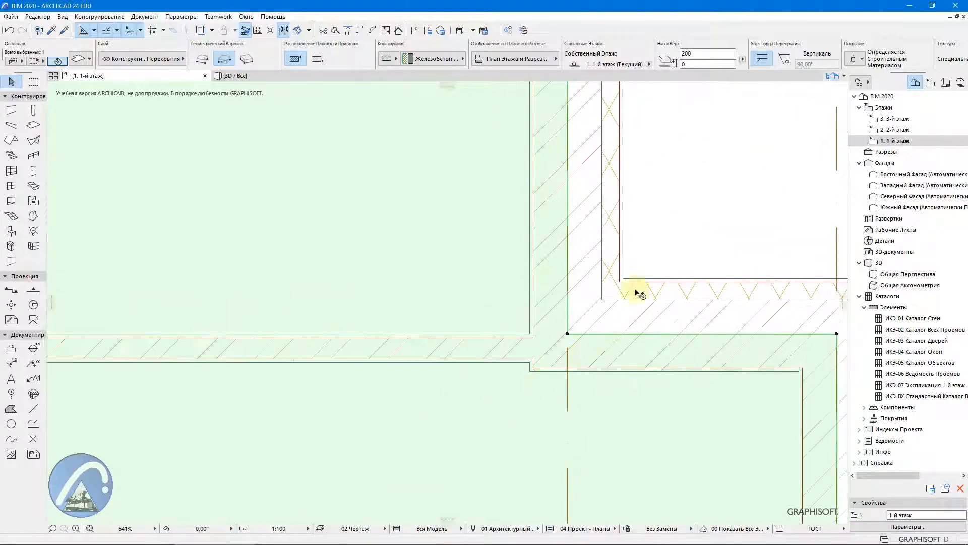
{"action": "key", "text": "Escape"}
{"action": "scroll", "coordinate": [555, 387], "scroll_direction": "up", "scroll_amount": 5}
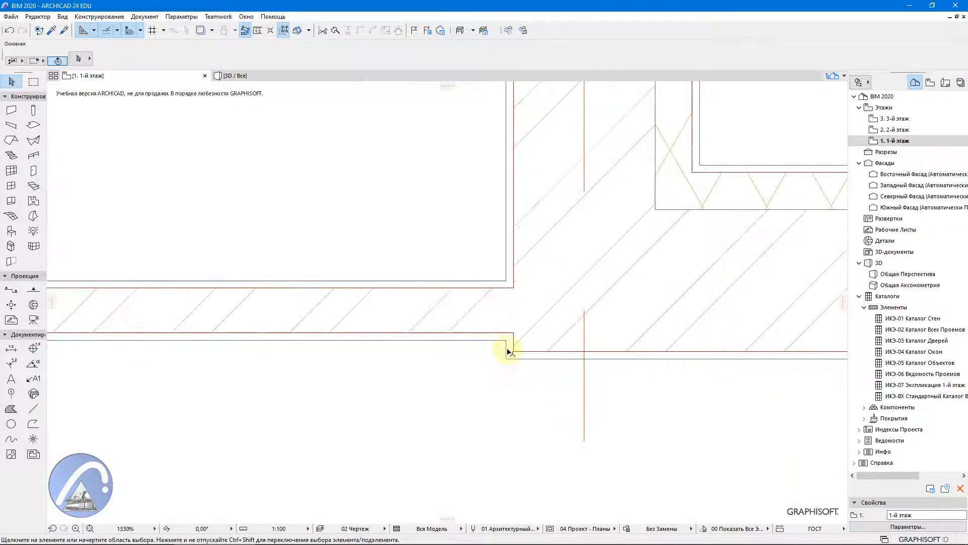
Step: Set the horizontal partition's reference line offset to 50 in its wall settings
{"action": "left_click", "coordinate": [472, 290]}
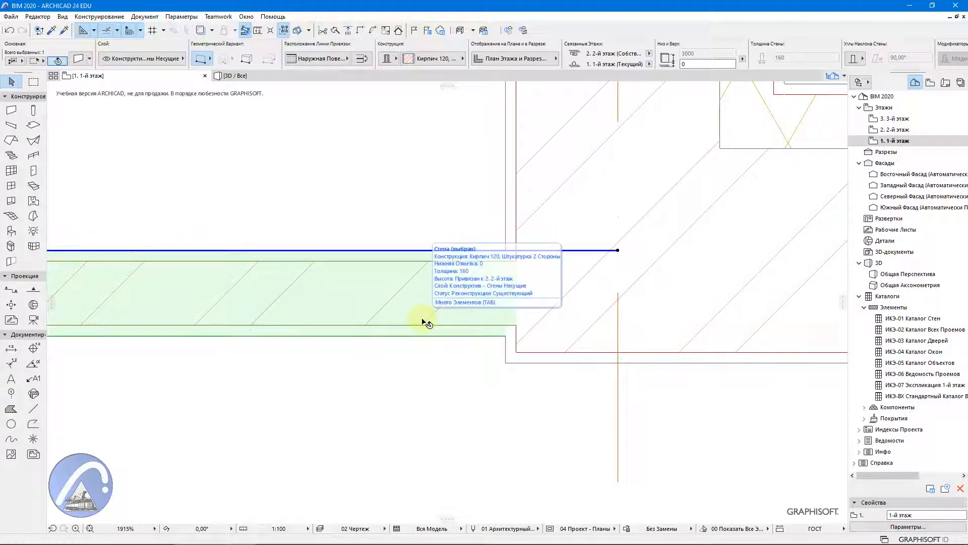
{"action": "left_click", "coordinate": [78, 60]}
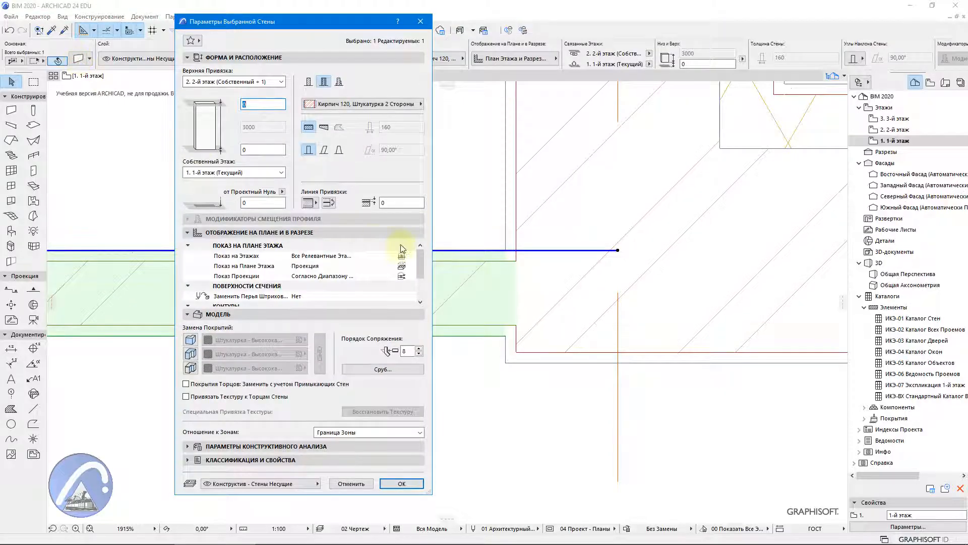
{"action": "left_click", "coordinate": [382, 202]}
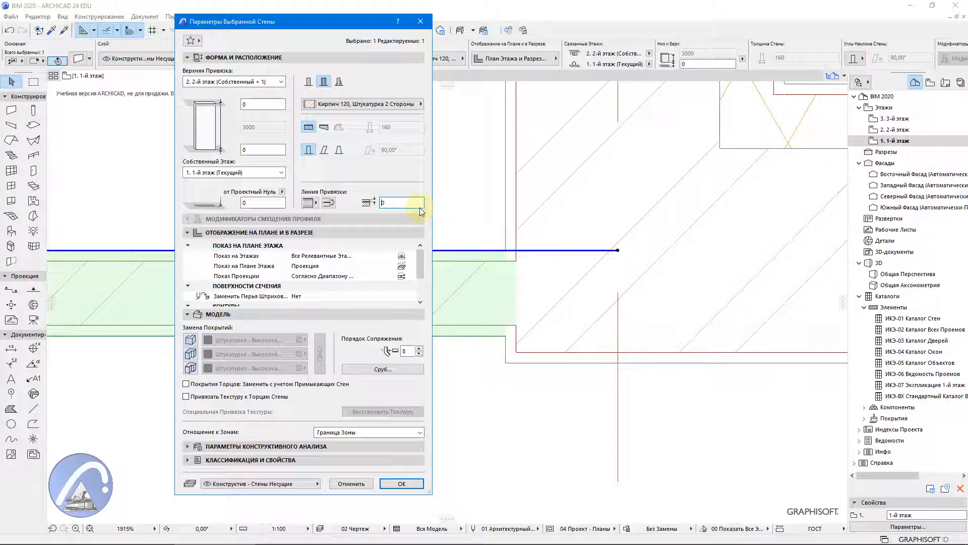
{"action": "type", "text": "5"}
{"action": "key", "text": "Return"}
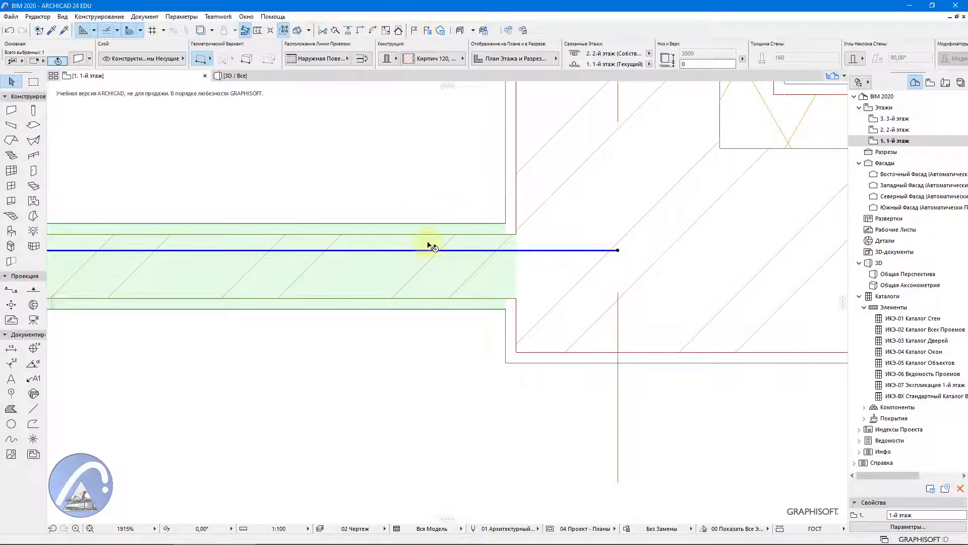
Step: Set the horizontal partition's reference line offset to -50 in its wall settings
{"action": "right_click", "coordinate": [408, 265]}
{"action": "left_click", "coordinate": [423, 270]}
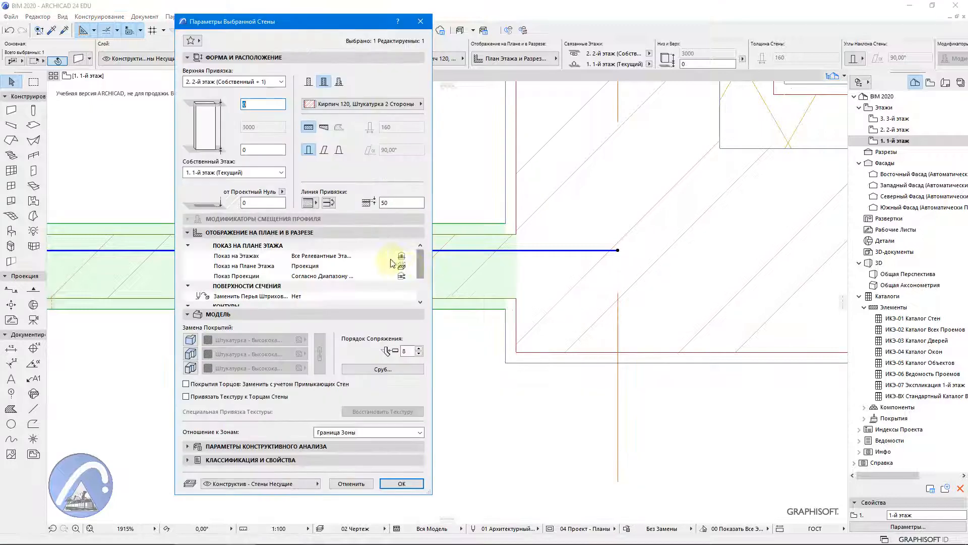
{"action": "left_click", "coordinate": [383, 202]}
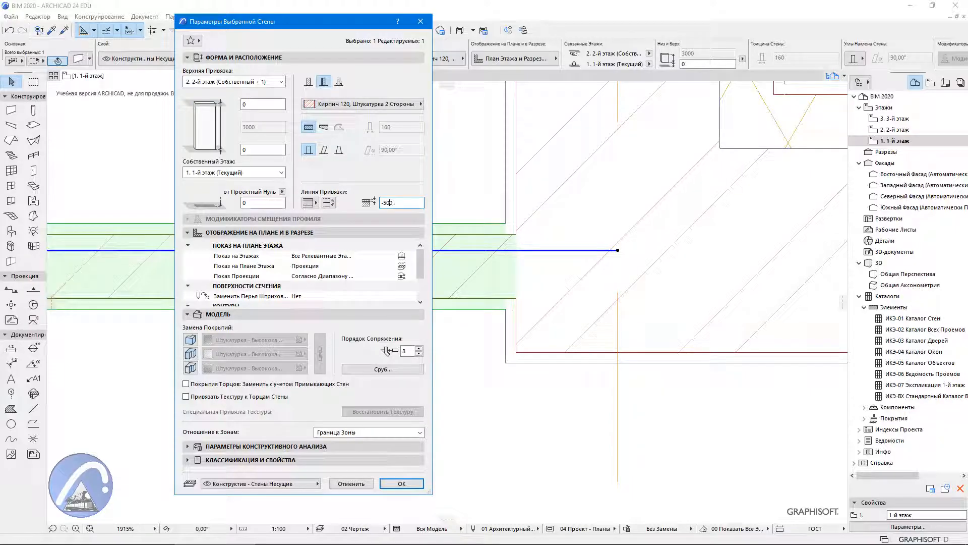
{"action": "key", "text": "Return"}
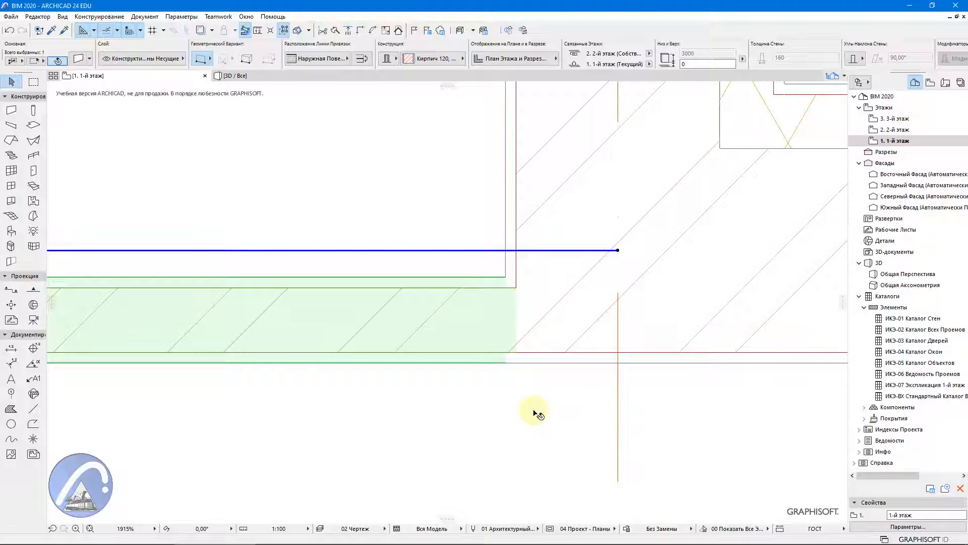
Step: Examine how the partition's lower face lines up with the outer wall, and check the shared reference line point of both walls
{"action": "scroll", "coordinate": [580, 386], "scroll_direction": "up", "scroll_amount": 5}
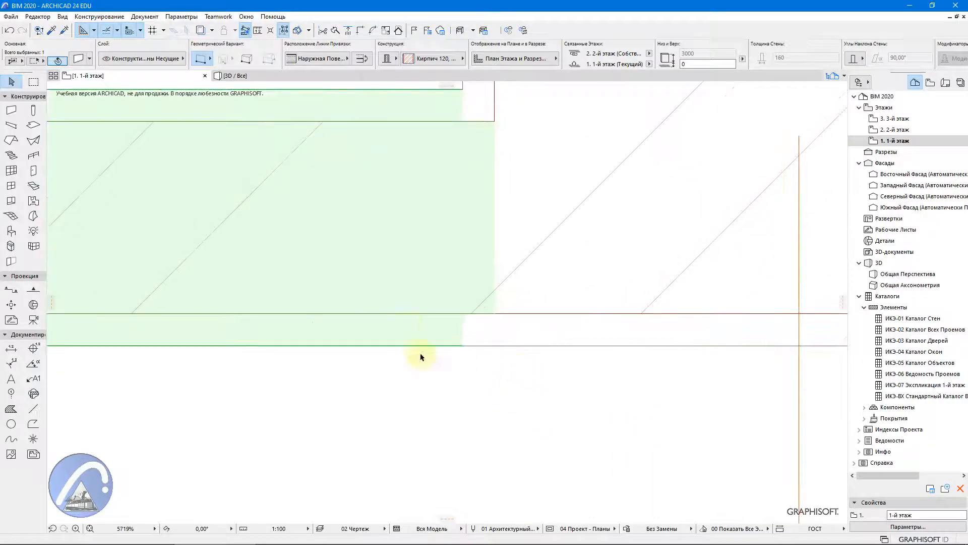
{"action": "scroll", "coordinate": [443, 348], "scroll_direction": "down", "scroll_amount": 2}
{"action": "left_click", "coordinate": [604, 290]}
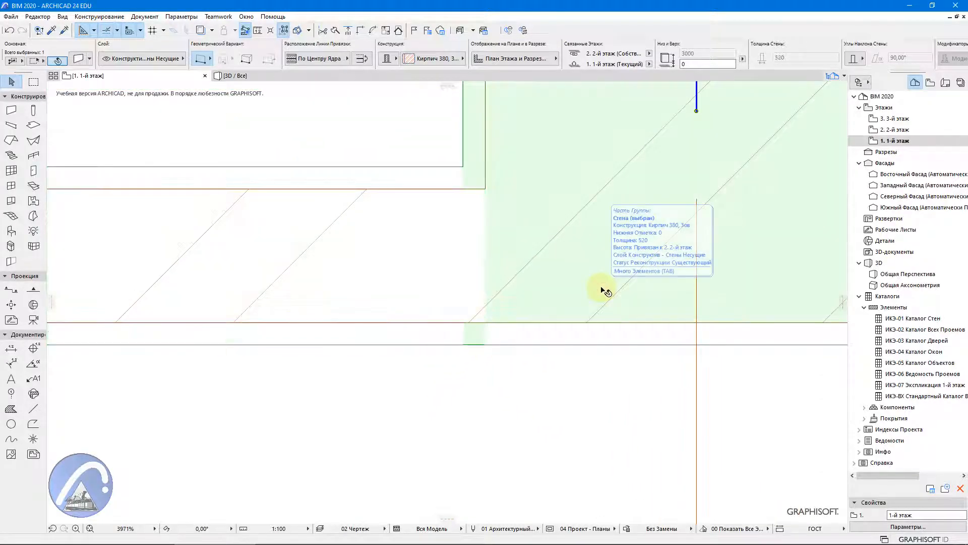
{"action": "left_click", "coordinate": [376, 263], "text": "shift"}
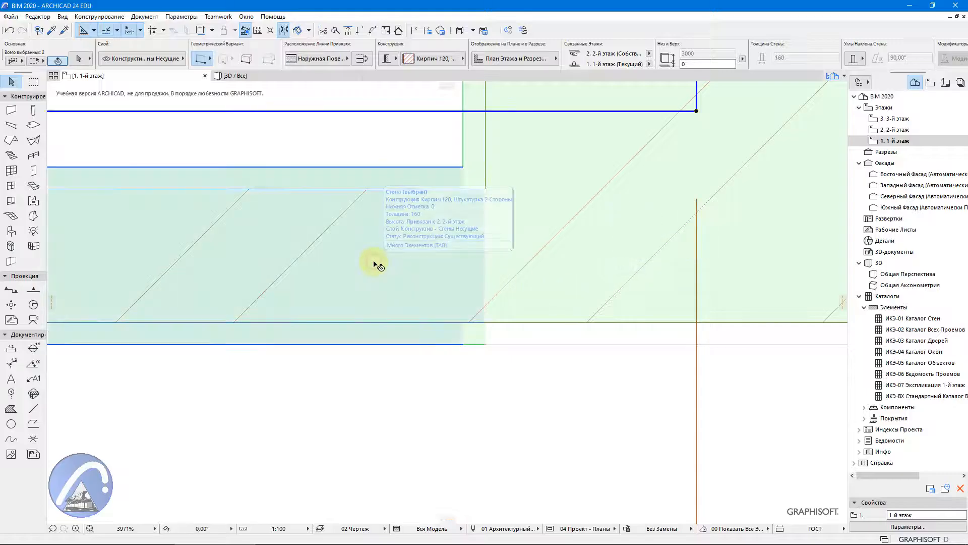
{"action": "scroll", "coordinate": [524, 267], "scroll_direction": "down", "scroll_amount": 8}
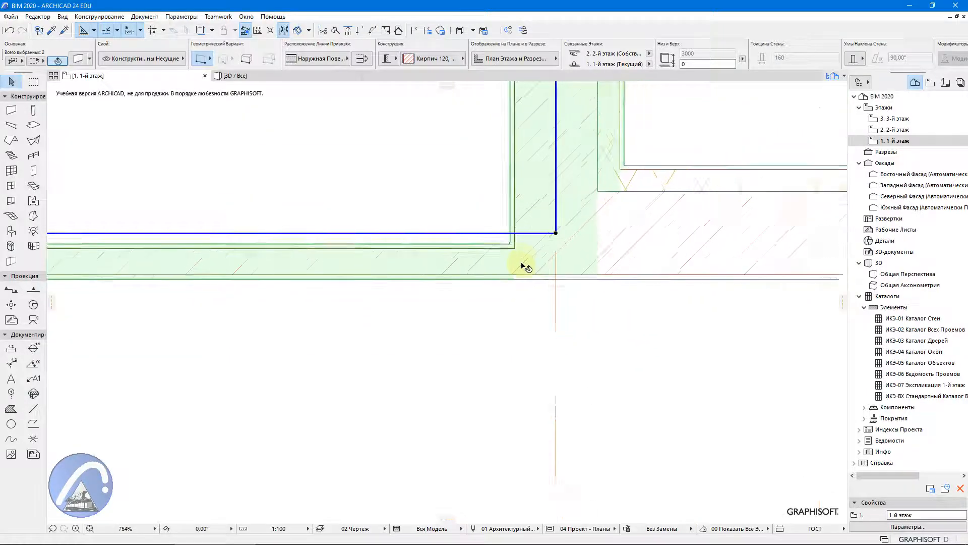
{"action": "scroll", "coordinate": [527, 266], "scroll_direction": "down", "scroll_amount": 3}
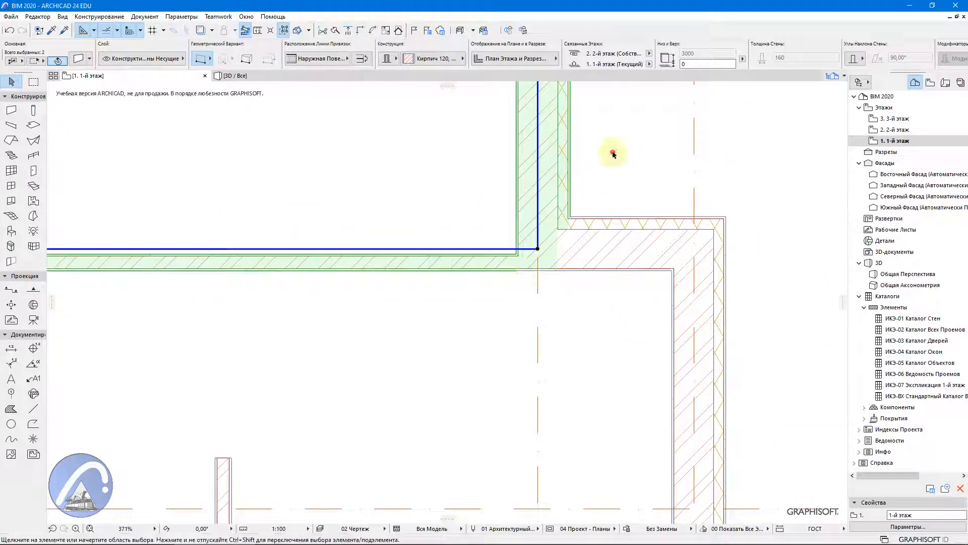
{"action": "left_click", "coordinate": [613, 154]}
{"action": "left_click", "coordinate": [400, 271]}
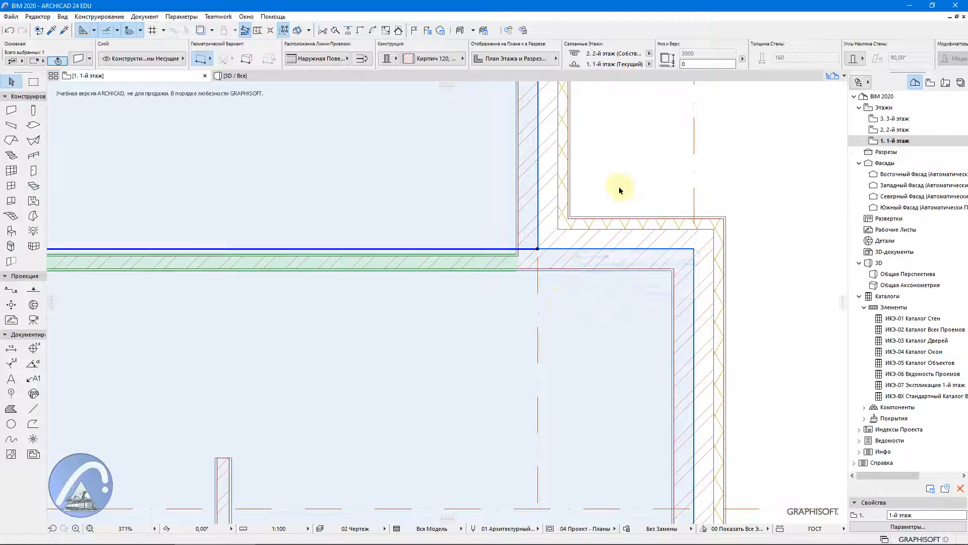
{"action": "left_click", "coordinate": [620, 187]}
Step: Select the partition with the outer walls and inner load-bearing wall it meets, and examine how their reference lines connect at both ends
{"action": "scroll", "coordinate": [553, 255], "scroll_direction": "up", "scroll_amount": 8}
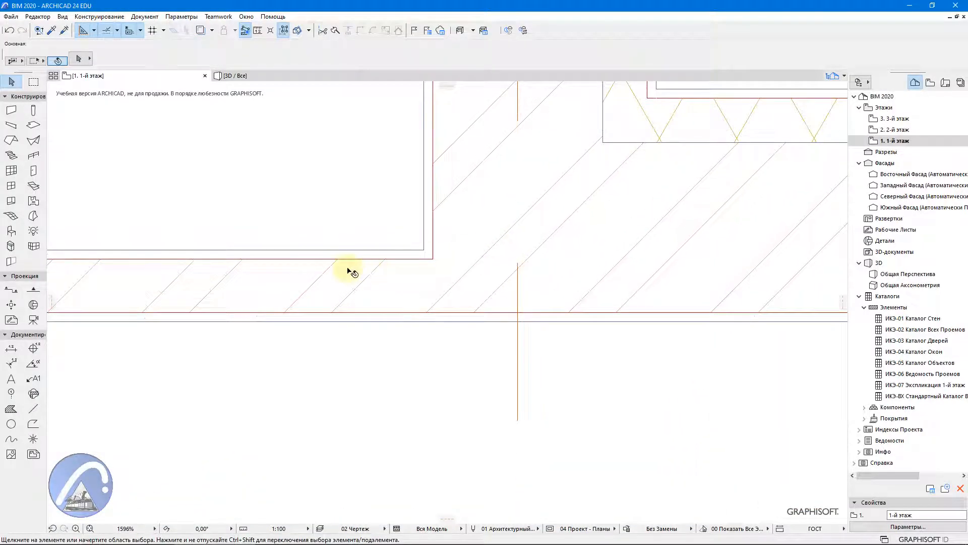
{"action": "left_click", "coordinate": [308, 283]}
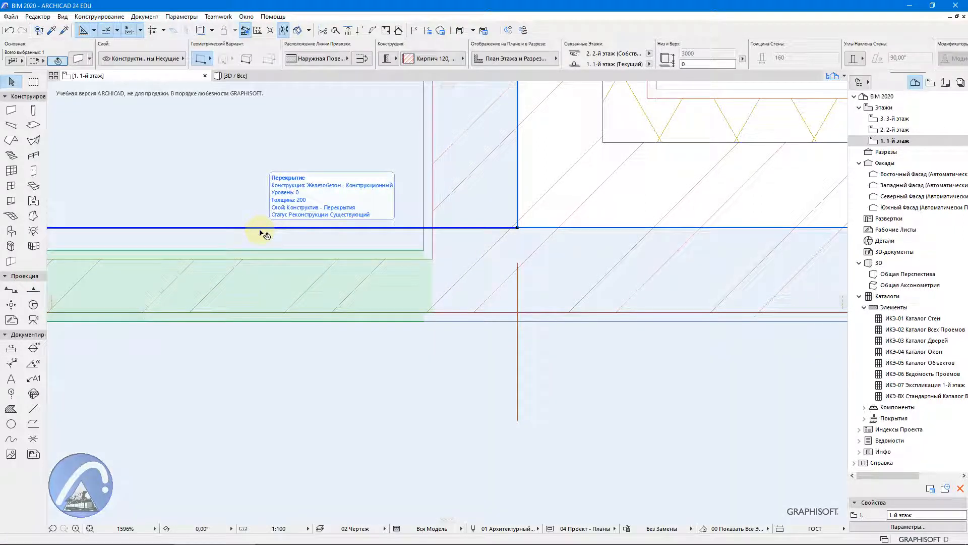
{"action": "scroll", "coordinate": [263, 233], "scroll_direction": "down", "scroll_amount": 5}
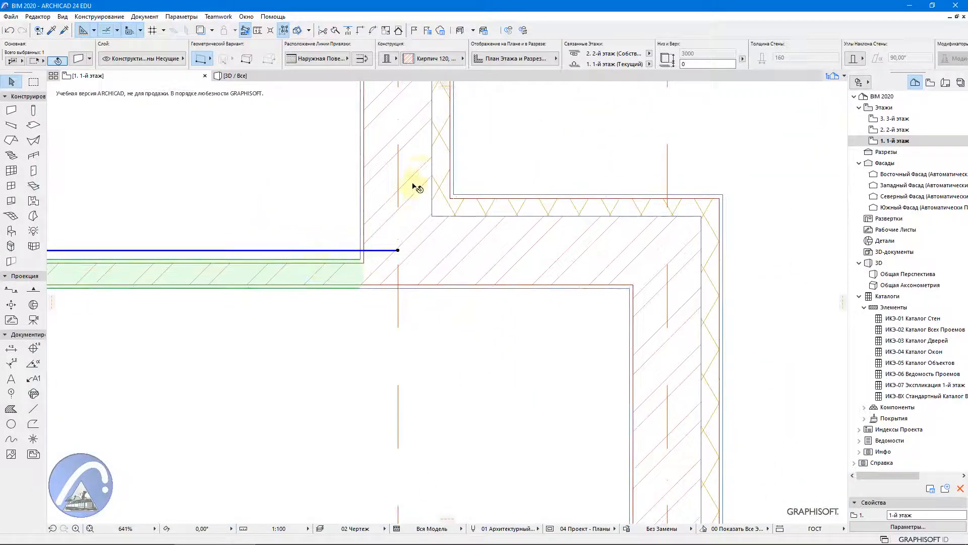
{"action": "left_click", "coordinate": [424, 174], "text": "shift"}
{"action": "left_click", "coordinate": [522, 214], "text": "shift"}
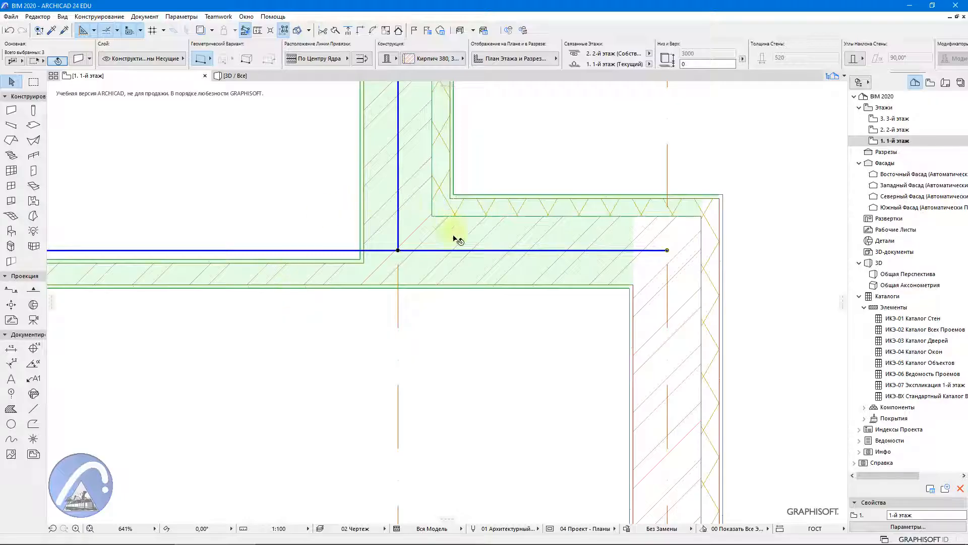
{"action": "scroll", "coordinate": [462, 276], "scroll_direction": "down", "scroll_amount": 5}
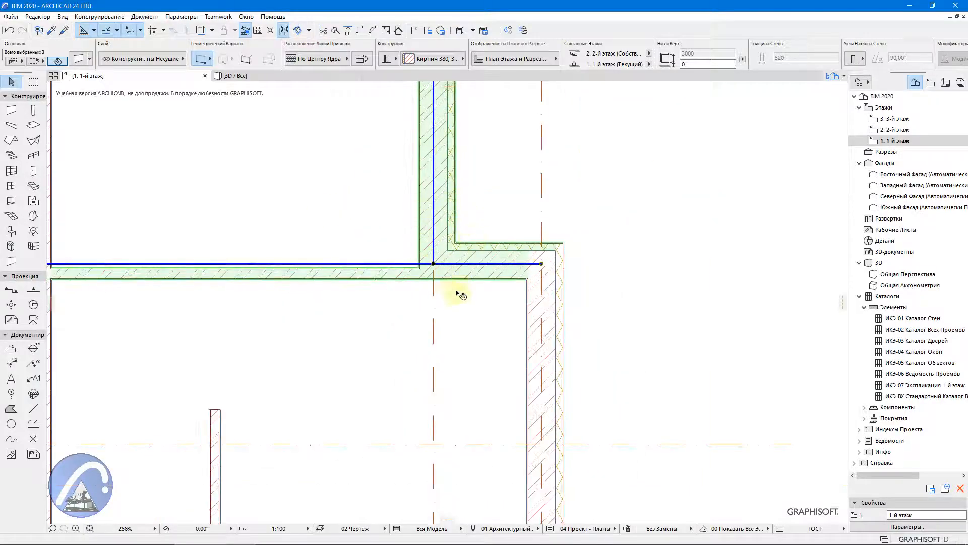
{"action": "middle_click_drag", "start_coordinate": [228, 337], "coordinate": [480, 344]}
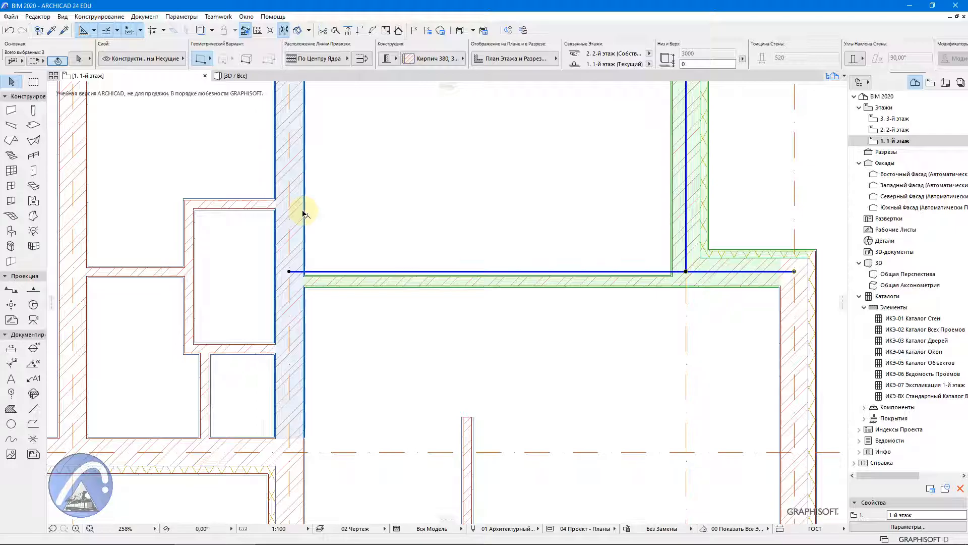
{"action": "left_click", "coordinate": [309, 211], "text": "shift"}
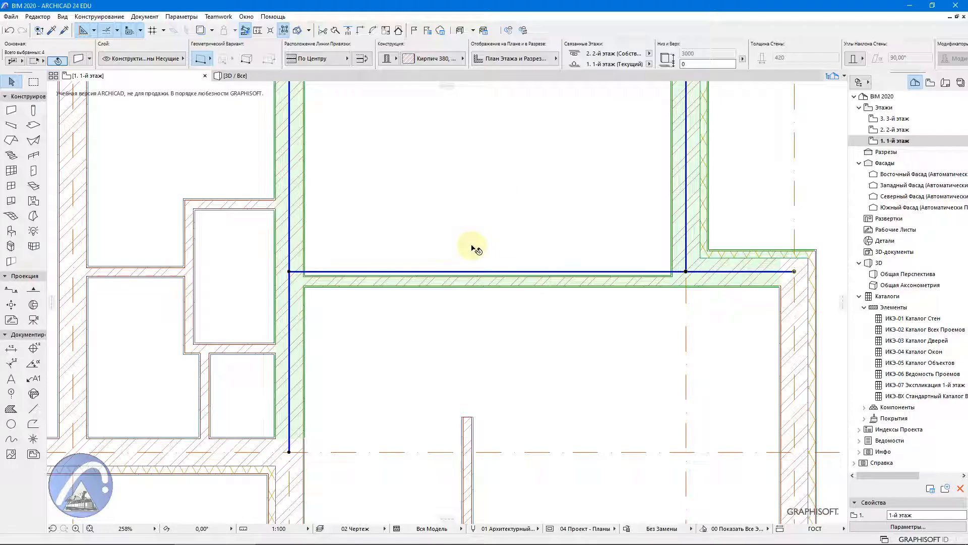
{"action": "scroll", "coordinate": [472, 248], "scroll_direction": "down", "scroll_amount": 3}
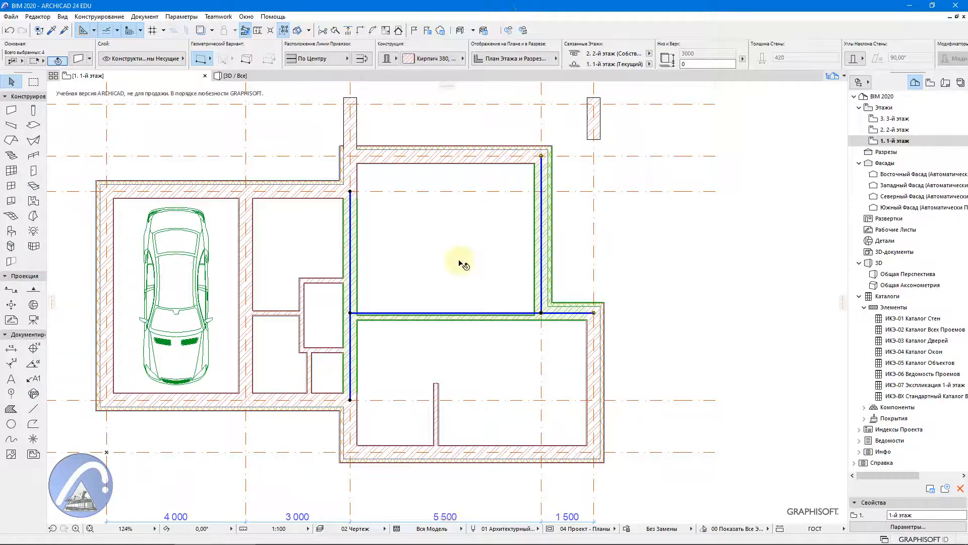
{"action": "left_click", "coordinate": [654, 268]}
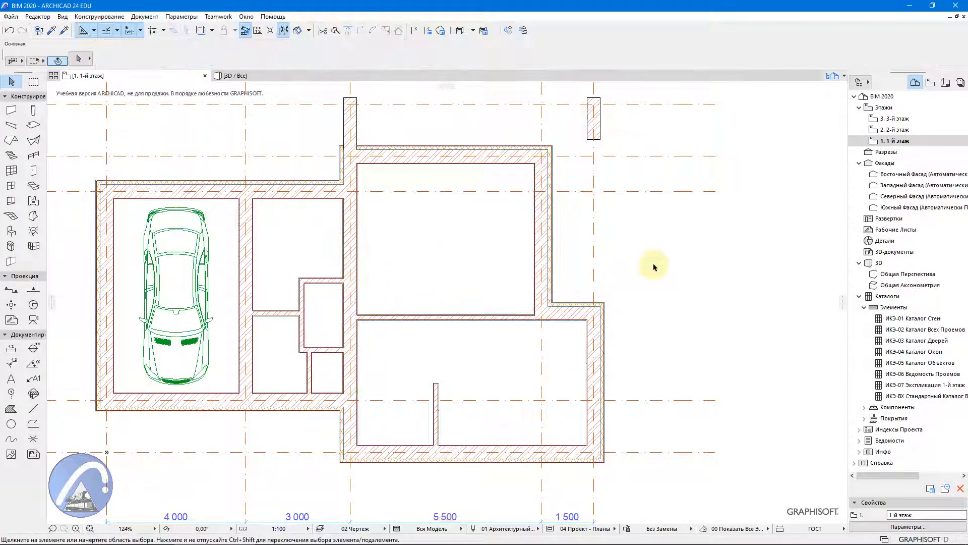
Step: Stretch the short vertical partition's free end up to the reference line of the upper outer wall
{"action": "left_click", "coordinate": [437, 390]}
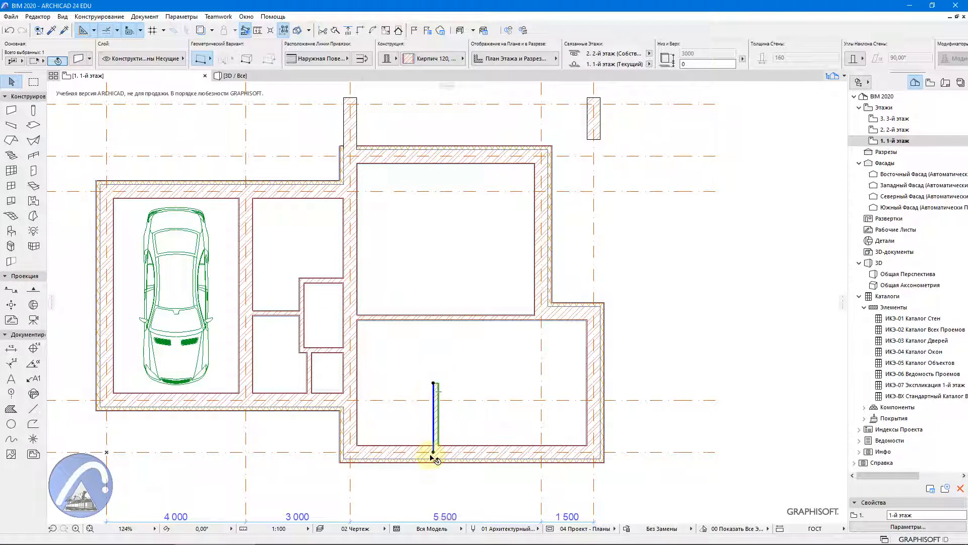
{"action": "left_click", "coordinate": [434, 386]}
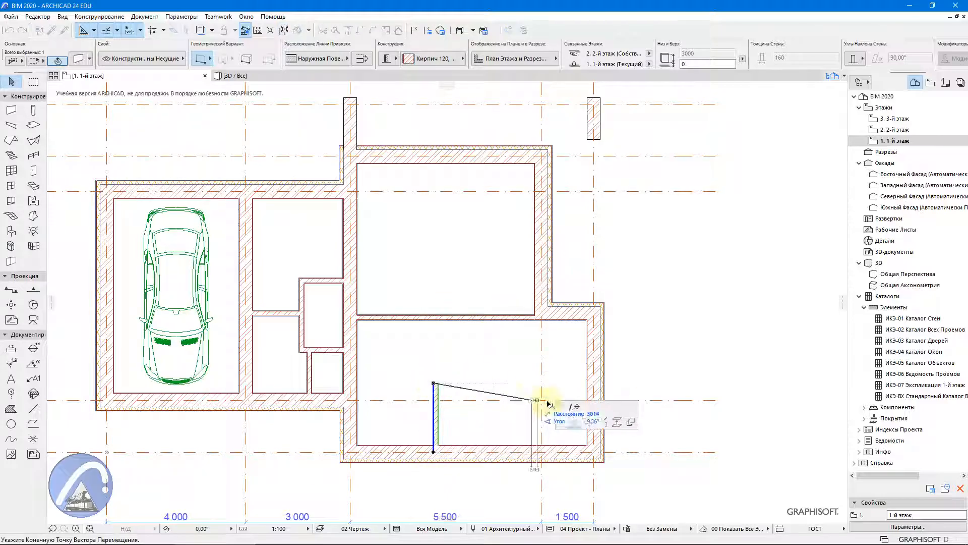
{"action": "left_click", "coordinate": [574, 408]}
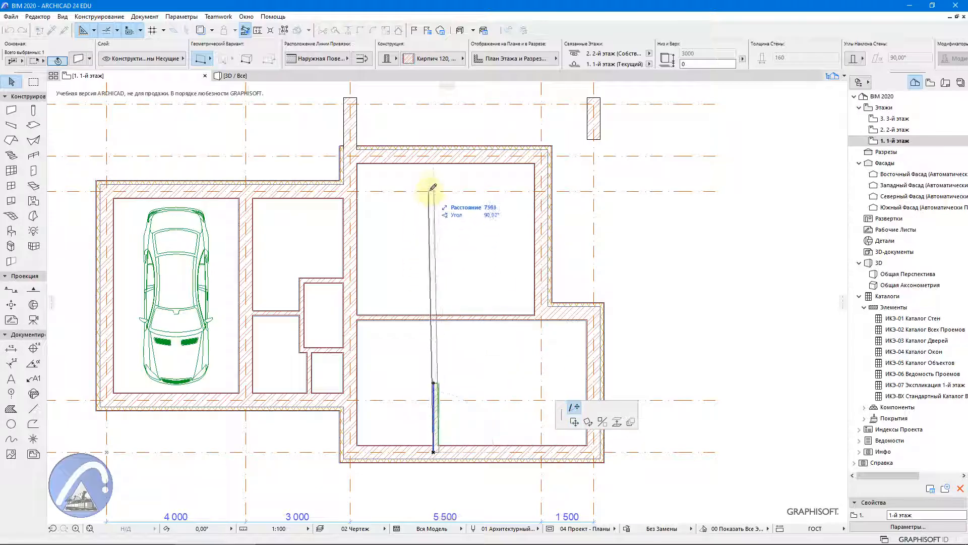
{"action": "left_click", "coordinate": [434, 156]}
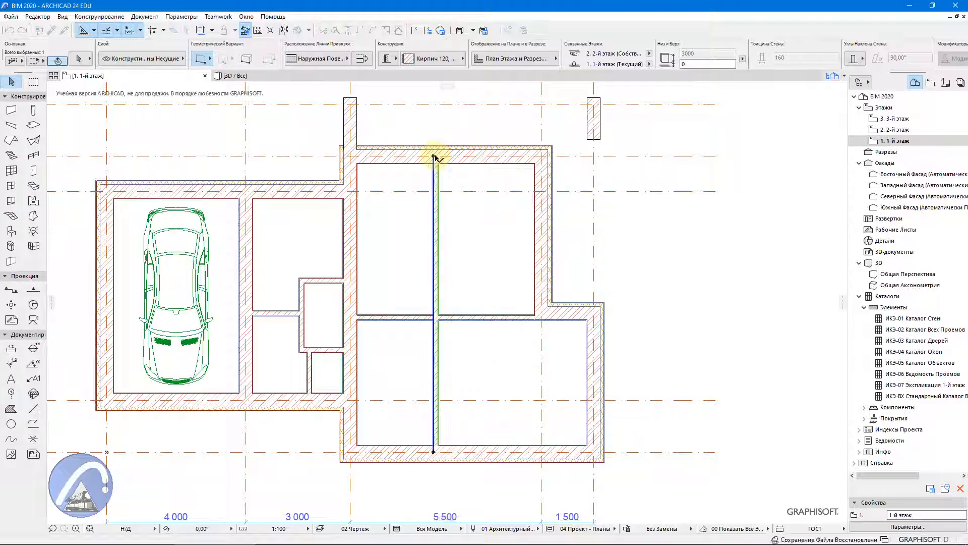
{"action": "key", "text": "Escape"}
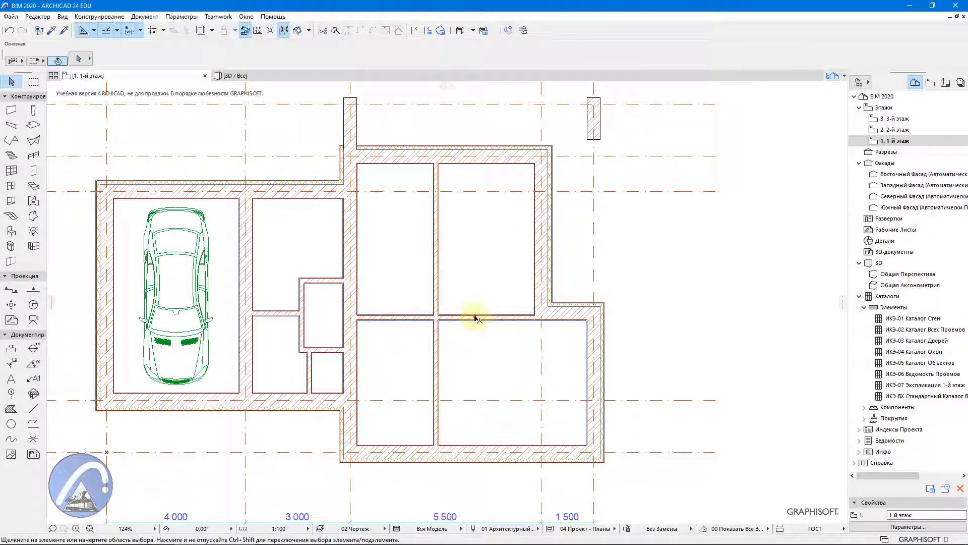
Step: Select the two crossing partitions and examine how their bodies and reference lines meet at the intersection
{"action": "left_click", "coordinate": [474, 315]}
{"action": "left_click", "coordinate": [435, 277], "text": "shift"}
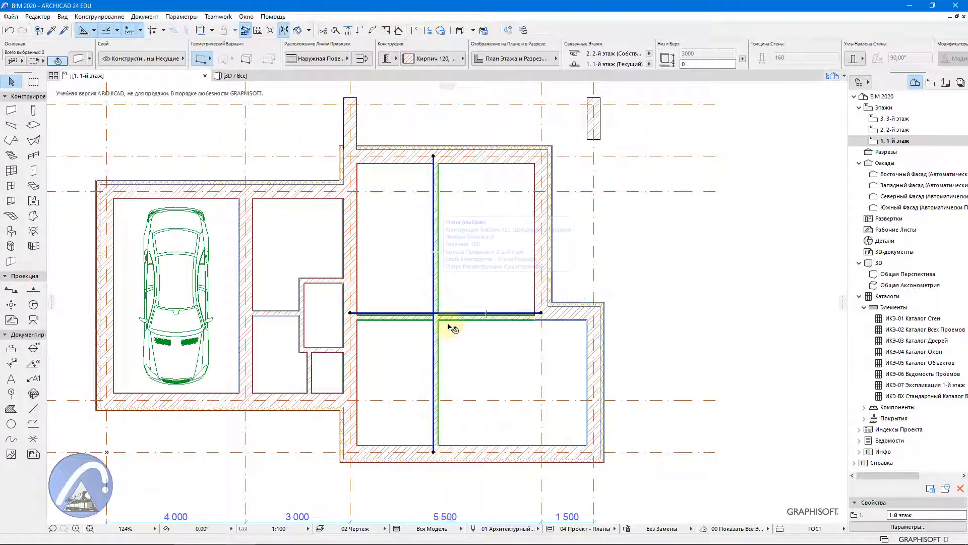
{"action": "scroll", "coordinate": [453, 328], "scroll_direction": "up", "scroll_amount": 10}
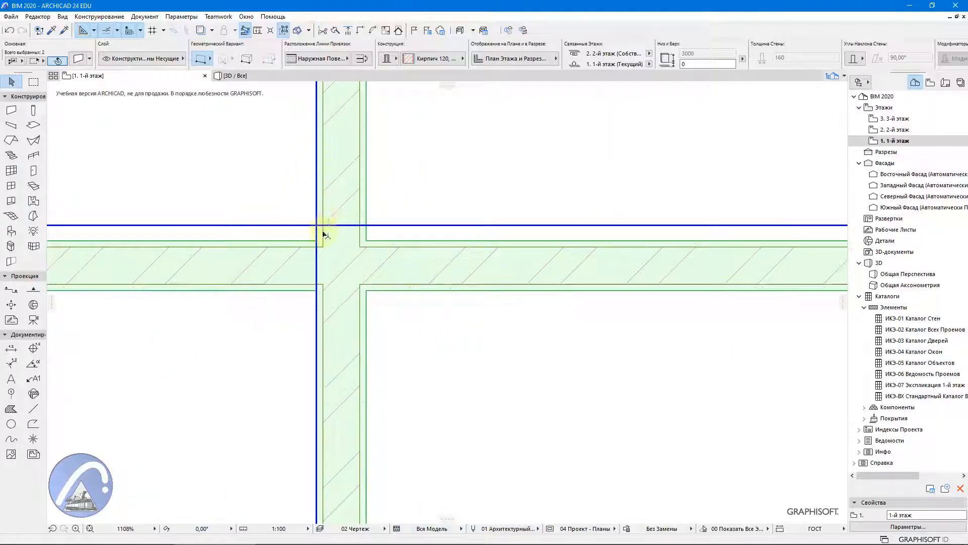
{"action": "mouse_move", "coordinate": [324, 264]}
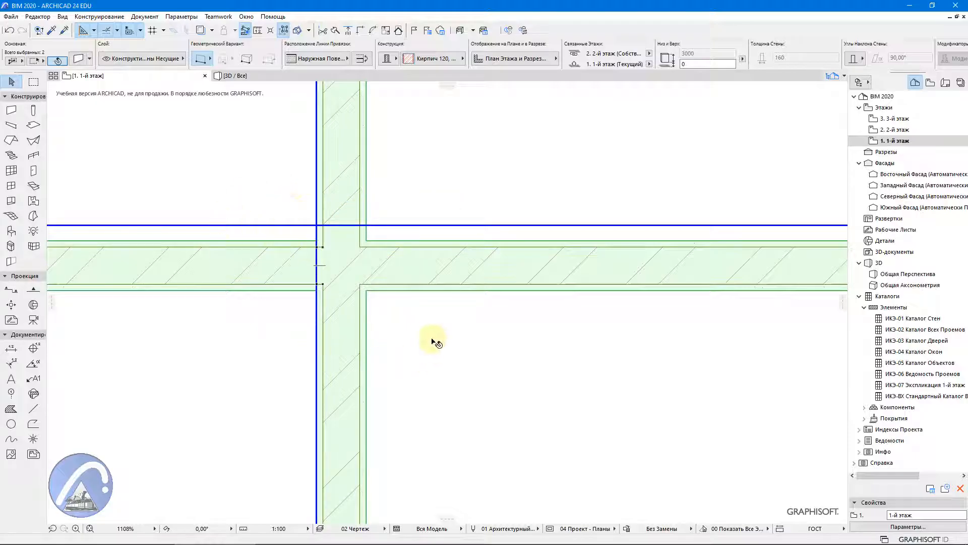
{"action": "scroll", "coordinate": [404, 362], "scroll_direction": "down", "scroll_amount": 7}
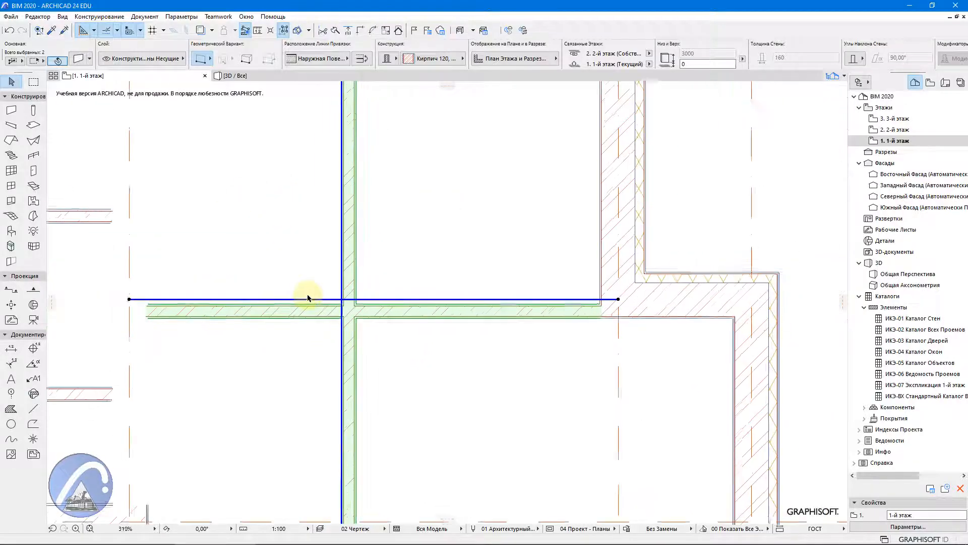
{"action": "left_click", "coordinate": [656, 206]}
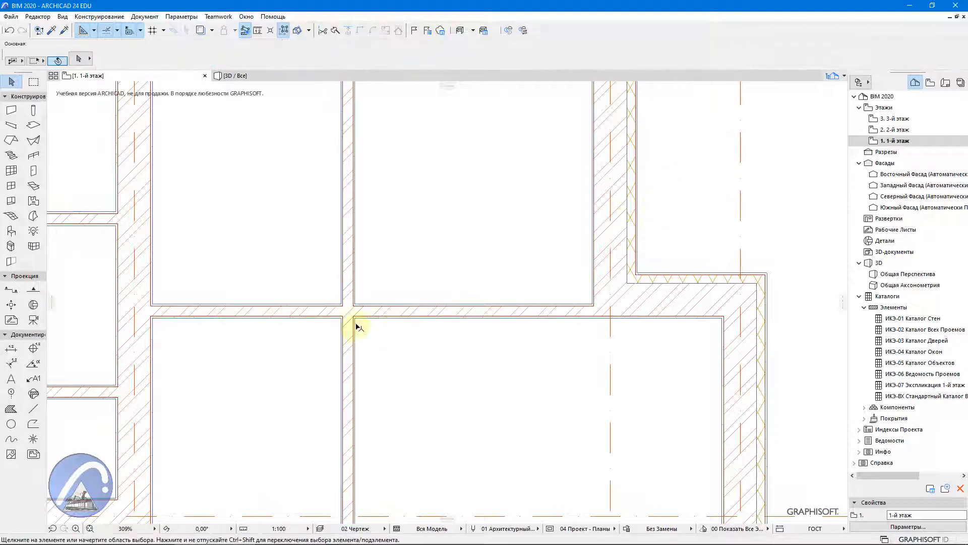
Step: Select each crossing partition in turn and compare the position of its reference line with its layers at the intersection
{"action": "scroll", "coordinate": [352, 324], "scroll_direction": "up", "scroll_amount": 10}
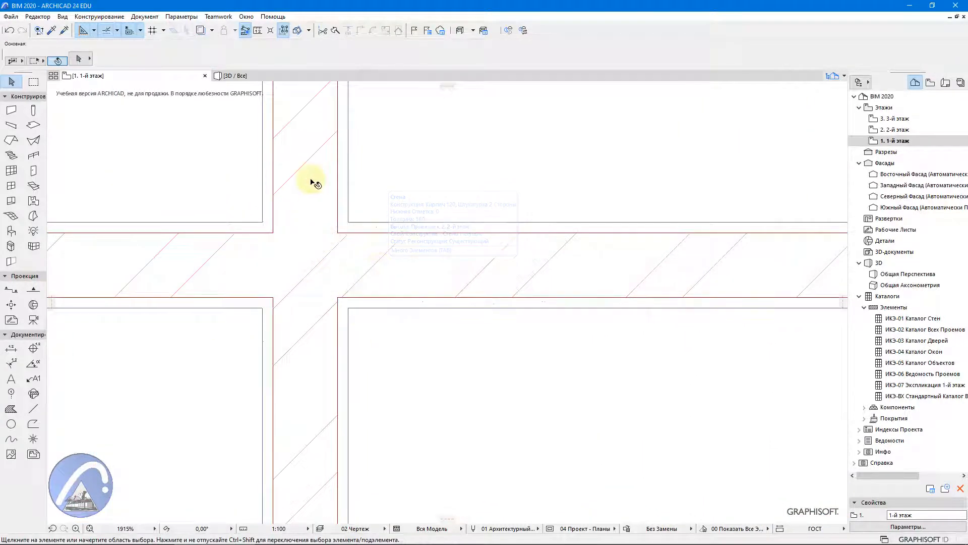
{"action": "left_click", "coordinate": [342, 185]}
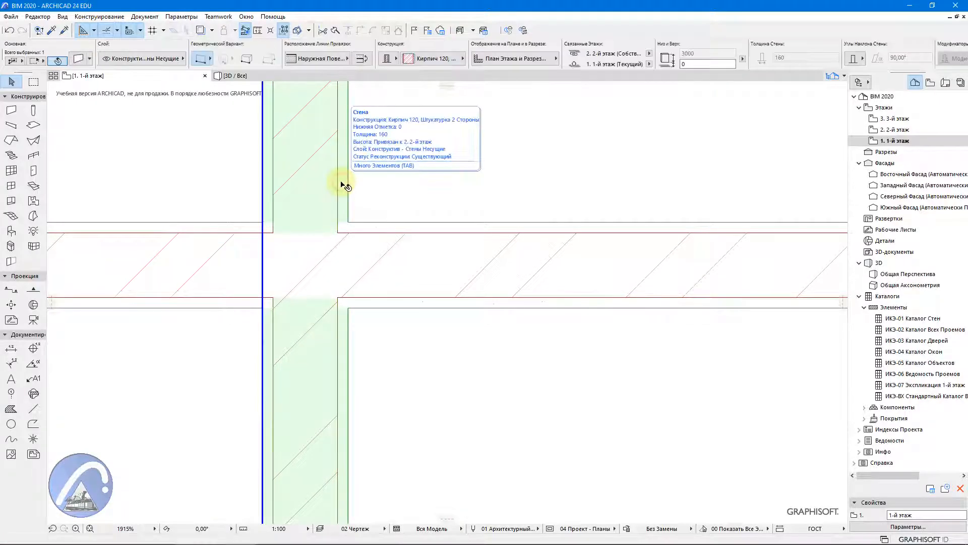
{"action": "left_click", "coordinate": [399, 237]}
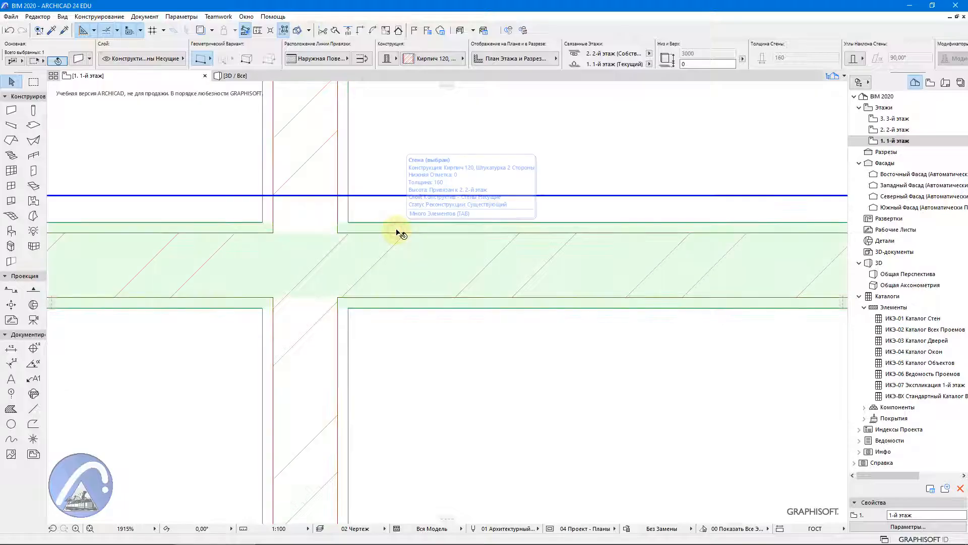
{"action": "left_click", "coordinate": [345, 155]}
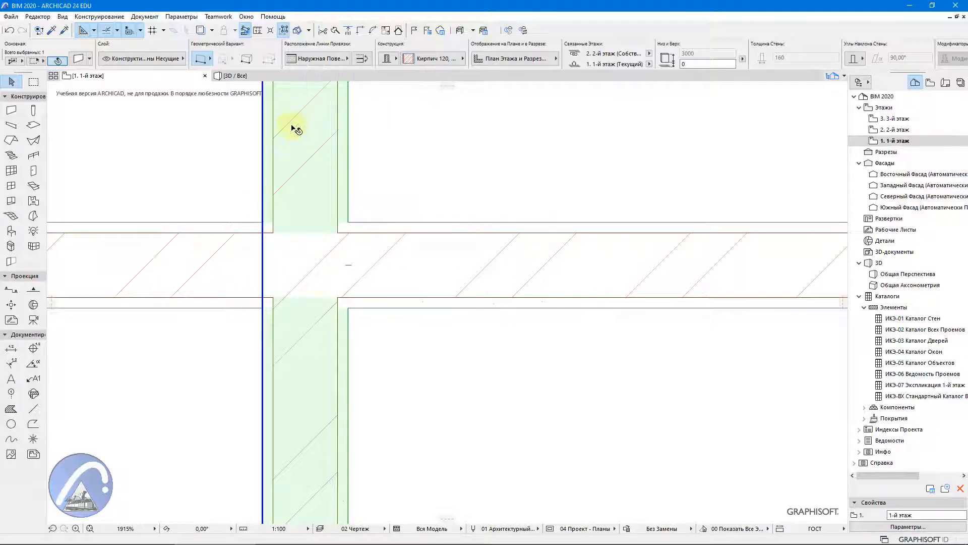
{"action": "scroll", "coordinate": [323, 330], "scroll_direction": "down", "scroll_amount": 5}
{"action": "scroll", "coordinate": [323, 334], "scroll_direction": "down", "scroll_amount": 10}
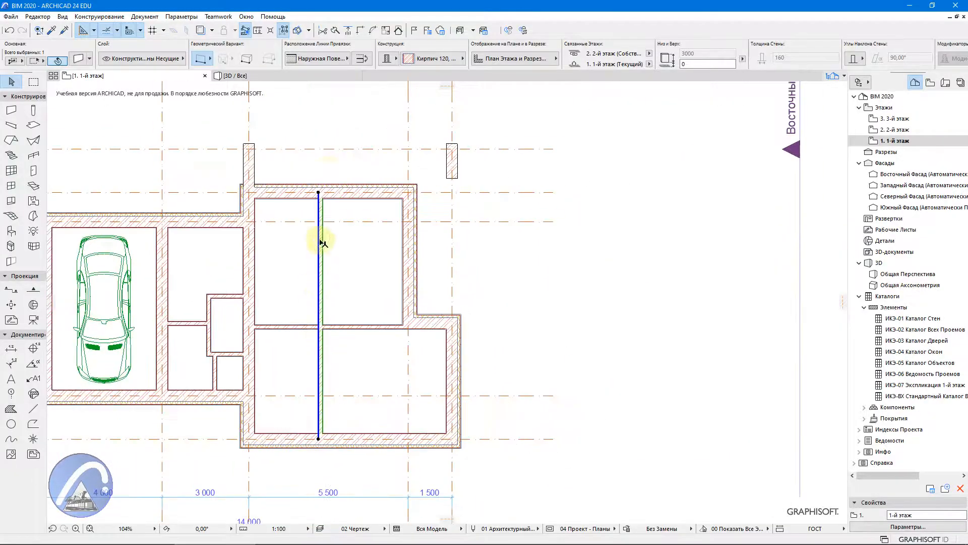
{"action": "left_click", "coordinate": [329, 156]}
Step: Stretch the horizontal partition across the load-bearing wall on axis 3 to the reference line of the small rooms' vertical partition
{"action": "scroll", "coordinate": [325, 194], "scroll_direction": "up", "scroll_amount": 6}
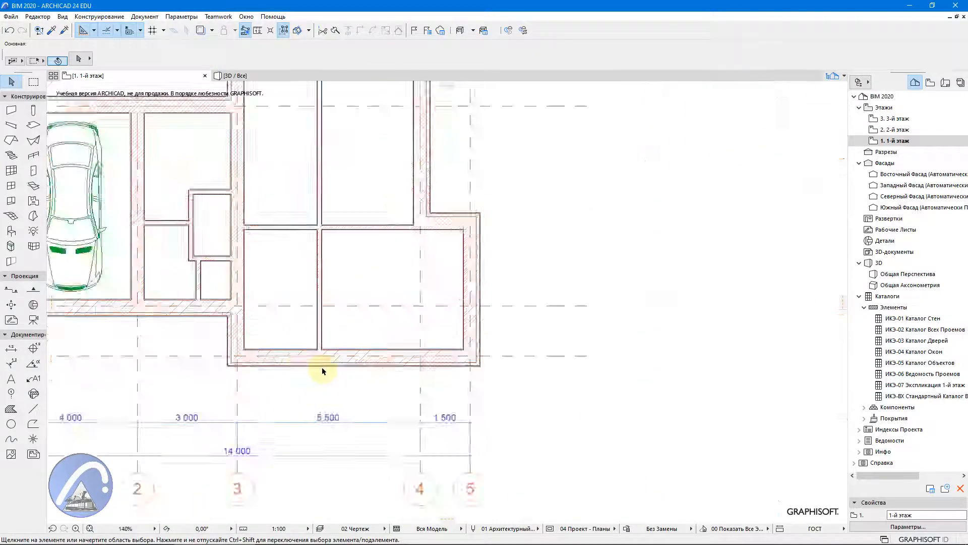
{"action": "scroll", "coordinate": [323, 371], "scroll_direction": "up", "scroll_amount": 6}
{"action": "scroll", "coordinate": [346, 363], "scroll_direction": "down", "scroll_amount": 10}
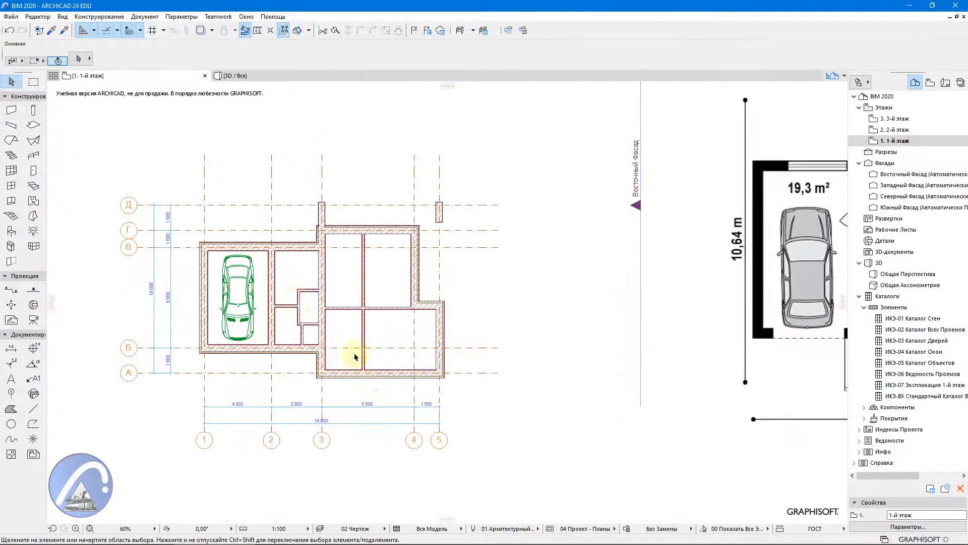
{"action": "scroll", "coordinate": [335, 320], "scroll_direction": "up", "scroll_amount": 10}
{"action": "scroll", "coordinate": [421, 319], "scroll_direction": "down", "scroll_amount": 4}
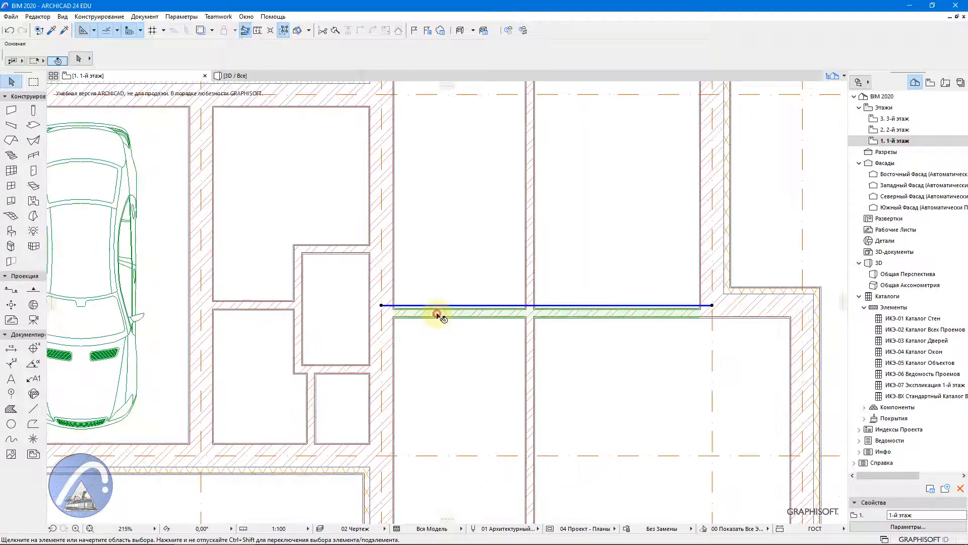
{"action": "left_click", "coordinate": [430, 313]}
{"action": "left_click", "coordinate": [382, 305]}
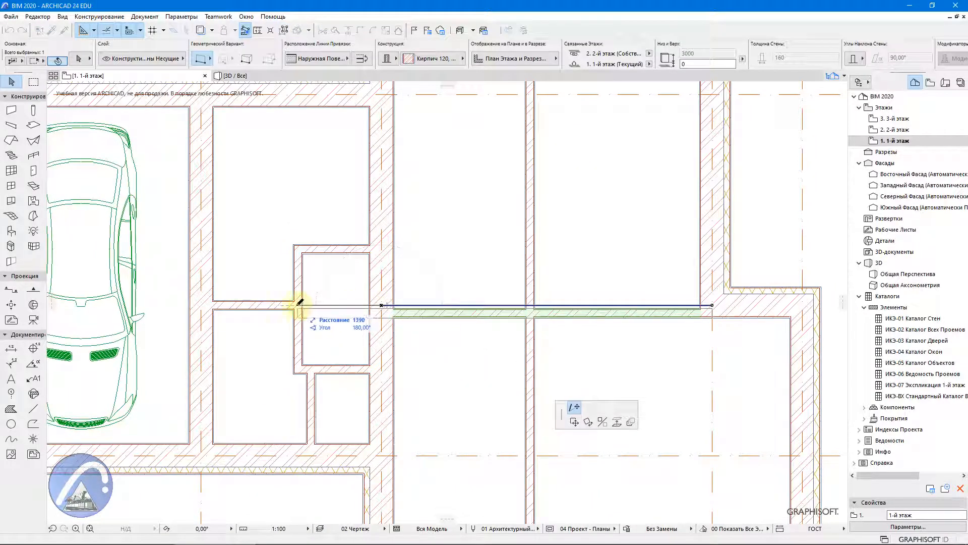
{"action": "left_click", "coordinate": [298, 304]}
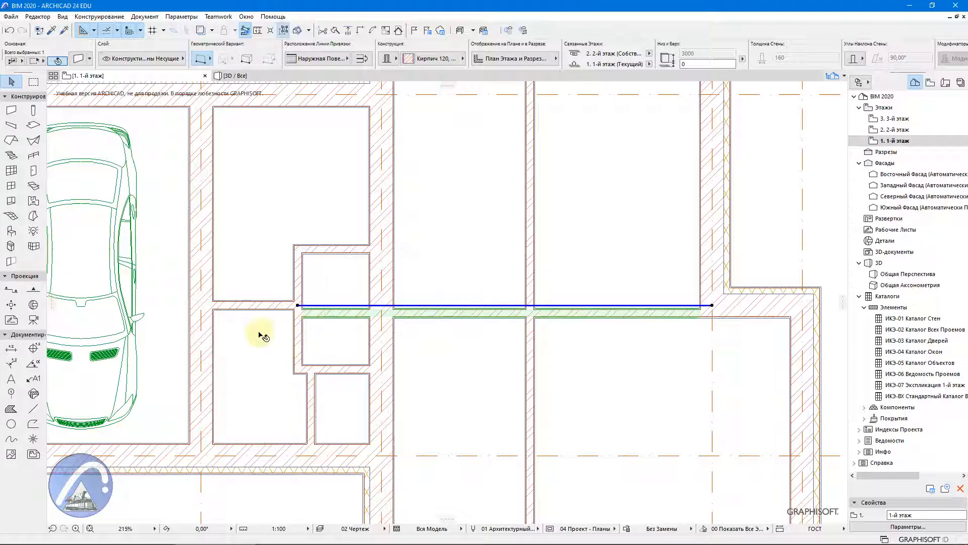
{"action": "left_click", "coordinate": [272, 323]}
Step: Select the extended partition with the small-room partitions and load-bearing wall it meets, and examine how their reference lines connect
{"action": "left_click", "coordinate": [272, 306]}
{"action": "scroll", "coordinate": [300, 312], "scroll_direction": "up", "scroll_amount": 5}
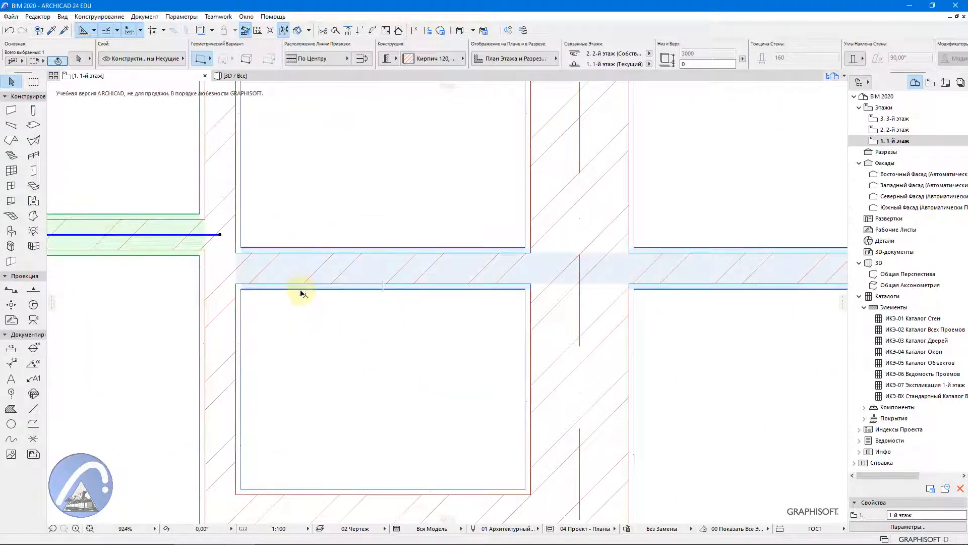
{"action": "left_click", "coordinate": [303, 290], "text": "shift"}
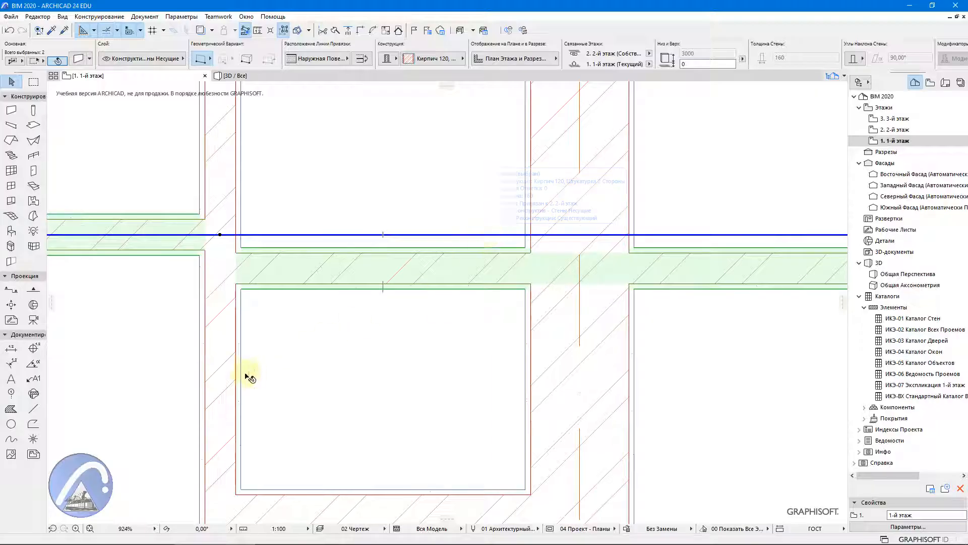
{"action": "left_click", "coordinate": [228, 368], "text": "shift"}
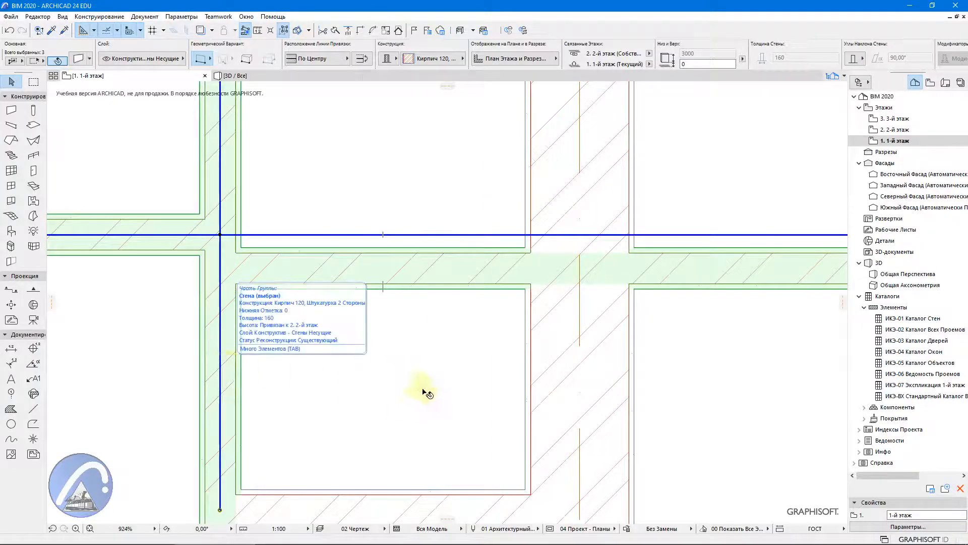
{"action": "left_click", "coordinate": [548, 389], "text": "shift"}
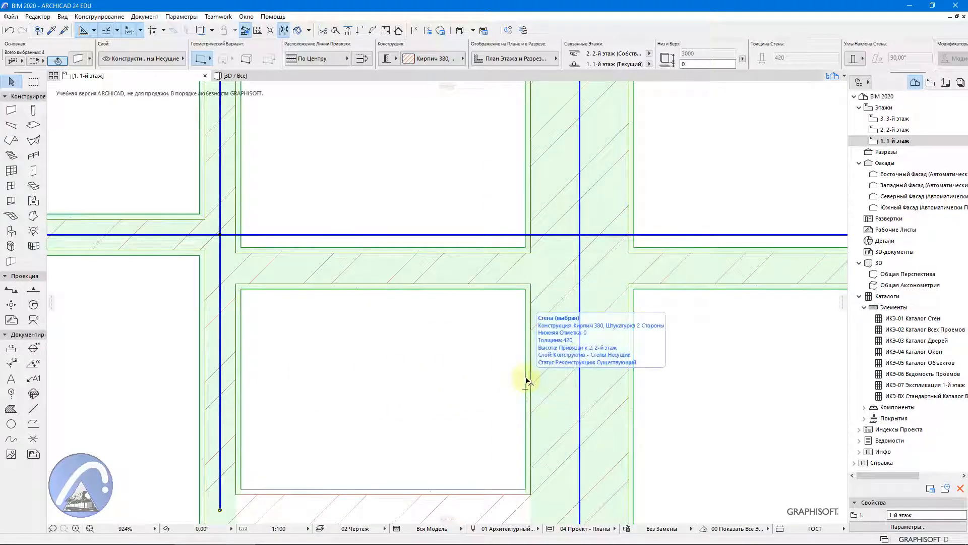
{"action": "scroll", "coordinate": [279, 362], "scroll_direction": "down", "scroll_amount": 4}
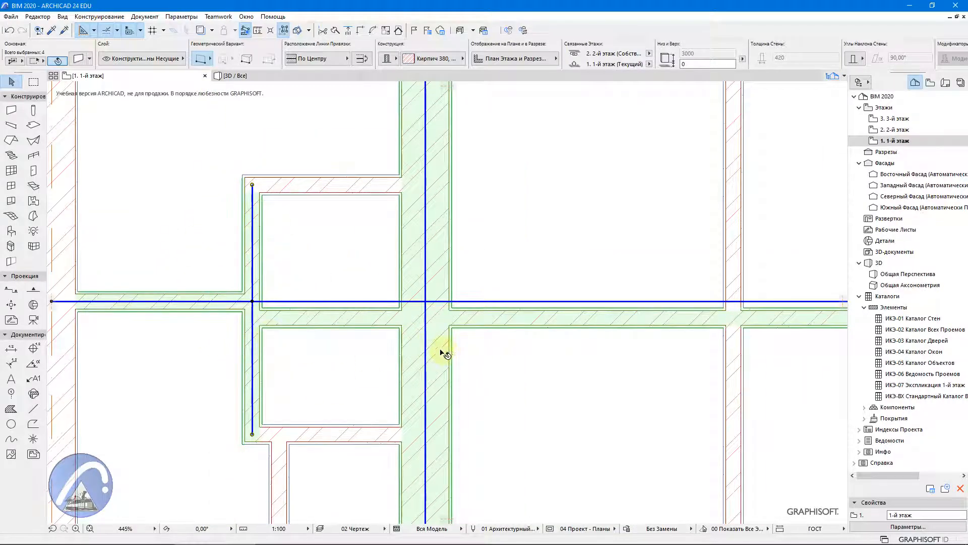
{"action": "mouse_move", "coordinate": [331, 350]}
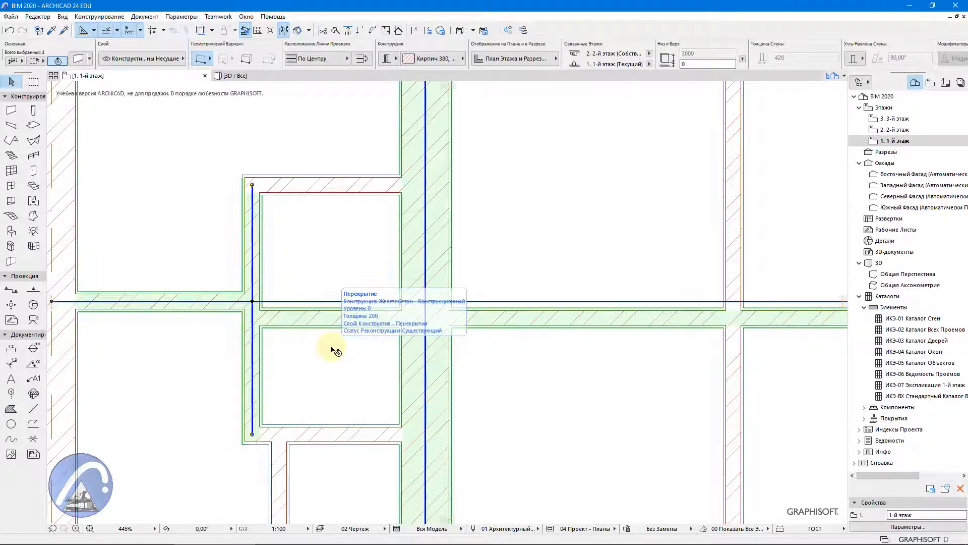
{"action": "scroll", "coordinate": [303, 218], "scroll_direction": "down", "scroll_amount": 5}
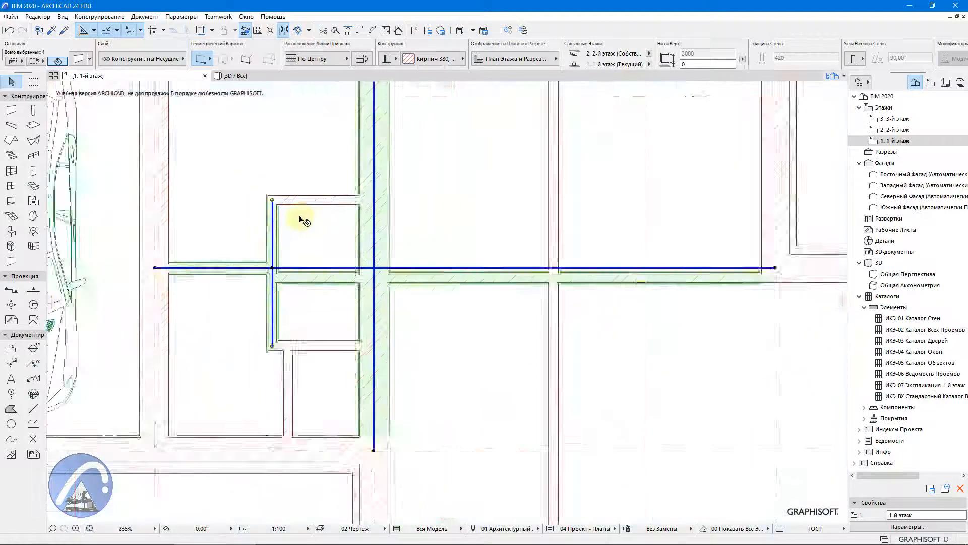
{"action": "left_click", "coordinate": [289, 395]}
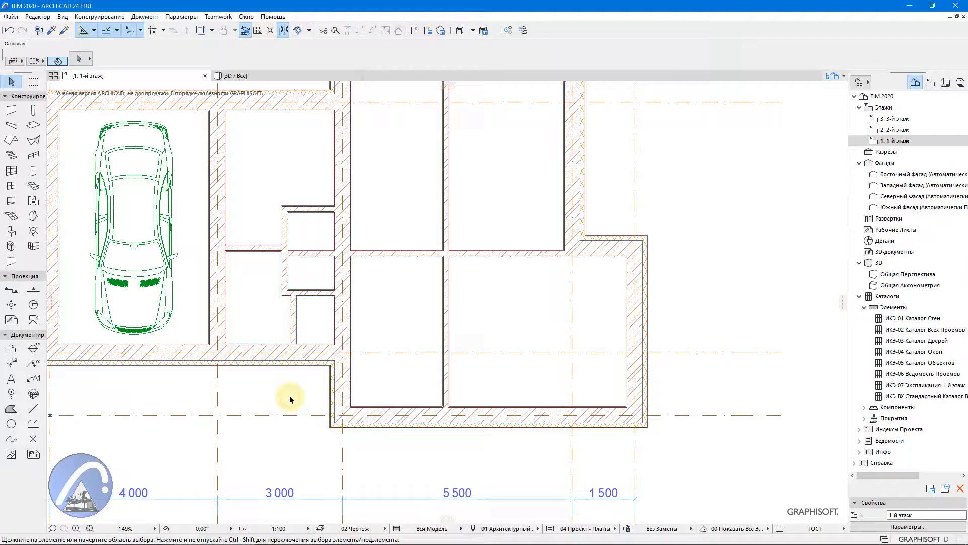
Step: Delete the extended horizontal partition
{"action": "scroll", "coordinate": [314, 254], "scroll_direction": "up", "scroll_amount": 5}
{"action": "left_click", "coordinate": [303, 259]}
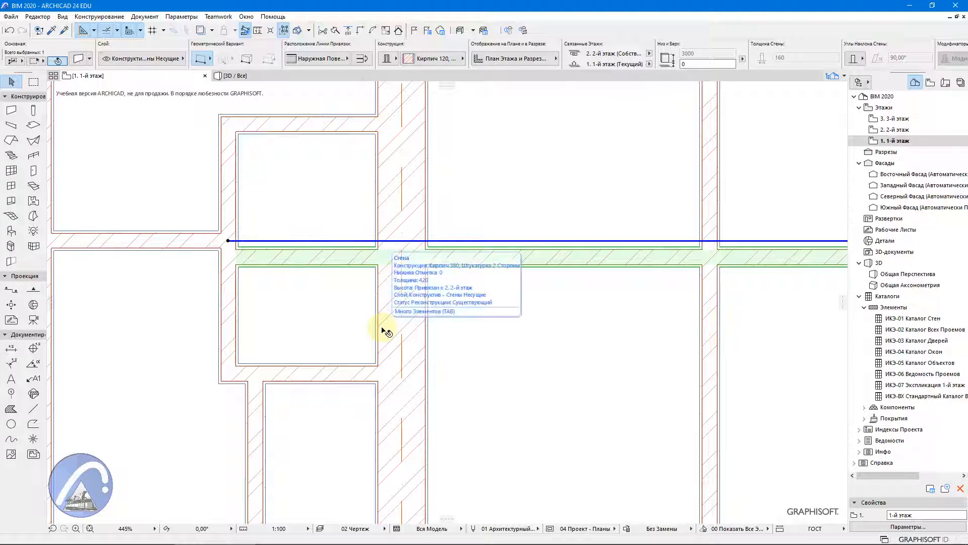
{"action": "key", "text": "Delete"}
Step: Shorten the vertical partition between axes 3 and 4, aligning its upper end with the inner brick corner of the wall on axis Б
{"action": "scroll", "coordinate": [284, 252], "scroll_direction": "down", "scroll_amount": 1}
{"action": "scroll", "coordinate": [284, 253], "scroll_direction": "down", "scroll_amount": 10}
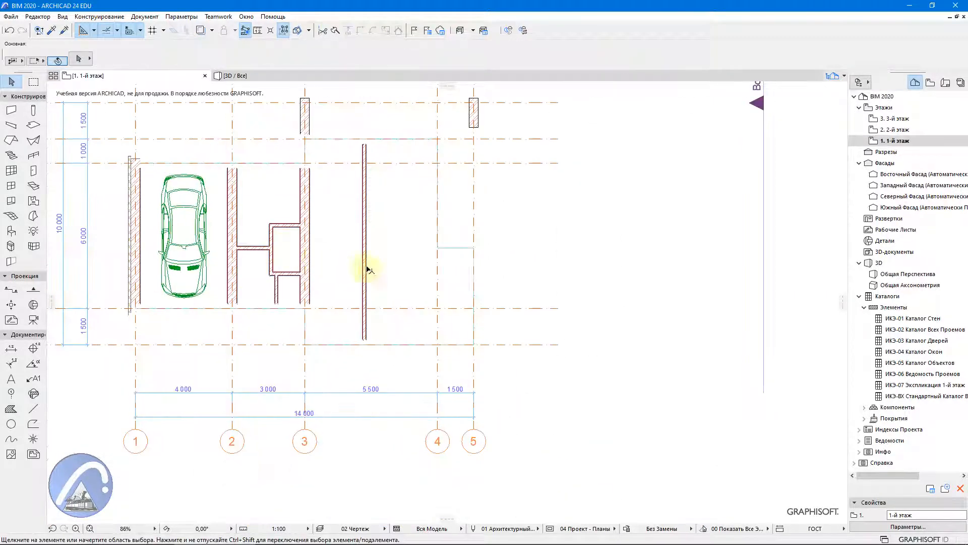
{"action": "left_click", "coordinate": [365, 190]}
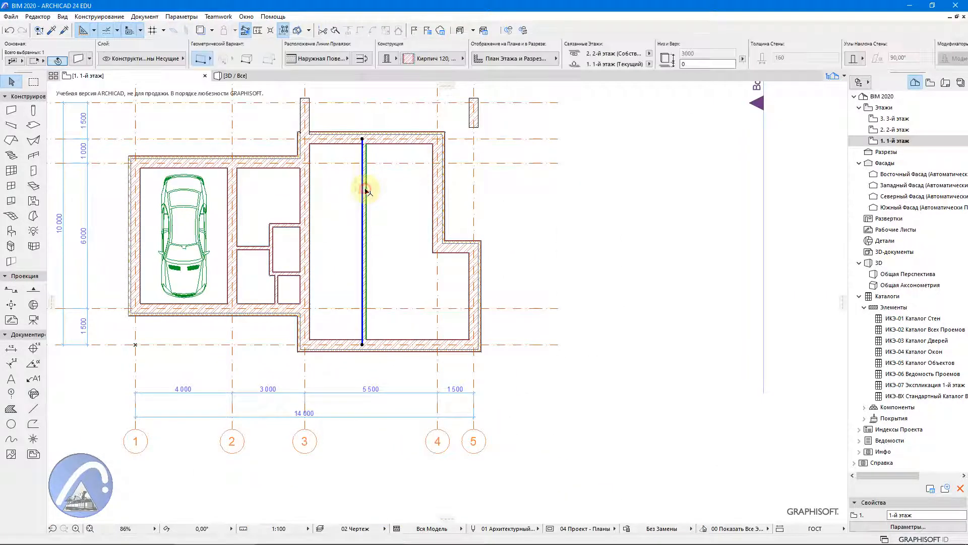
{"action": "left_click", "coordinate": [363, 140]}
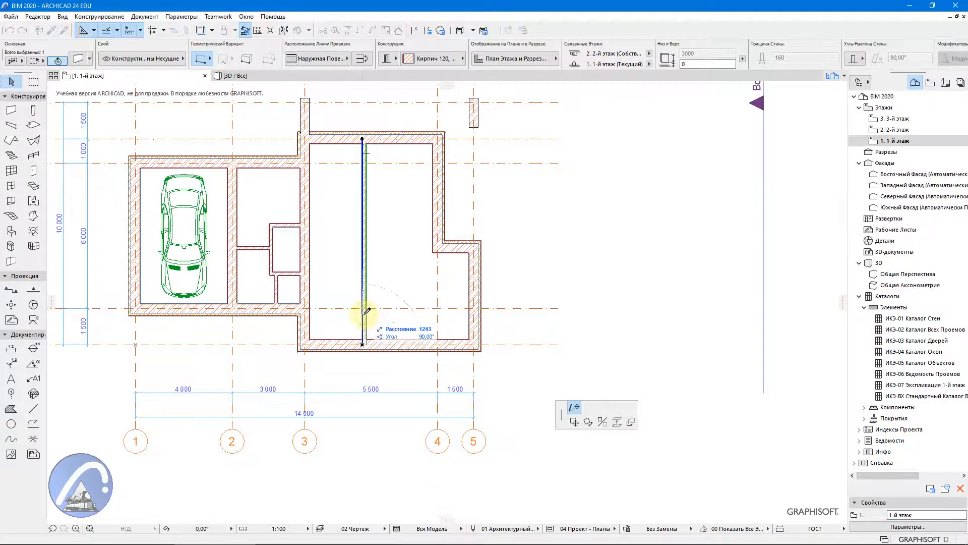
{"action": "scroll", "coordinate": [366, 310], "scroll_direction": "up", "scroll_amount": 8}
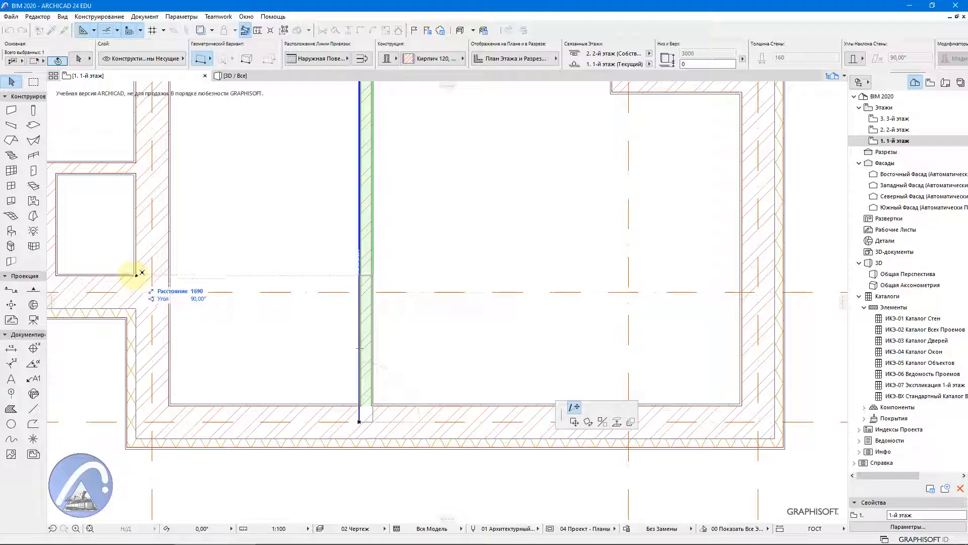
{"action": "scroll", "coordinate": [134, 274], "scroll_direction": "up", "scroll_amount": 6}
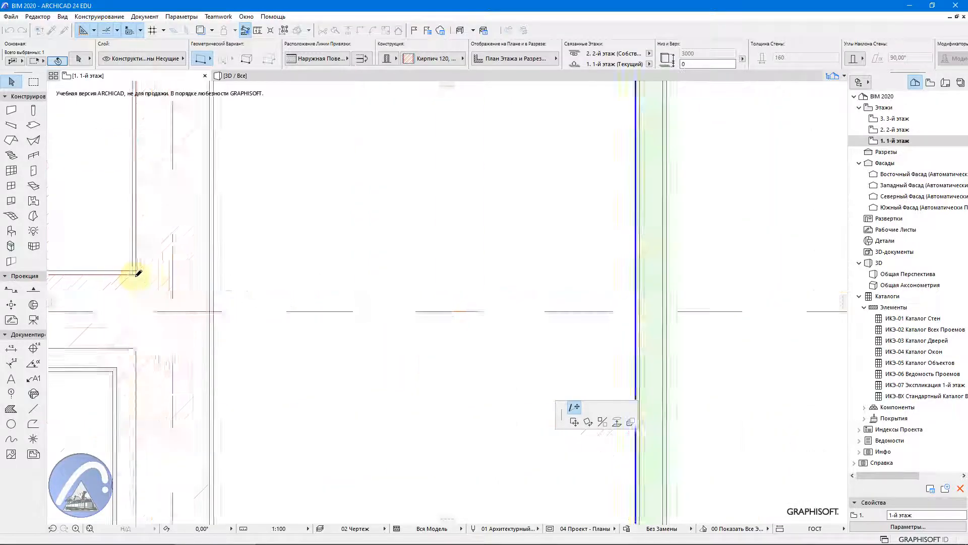
{"action": "left_click", "coordinate": [143, 265]}
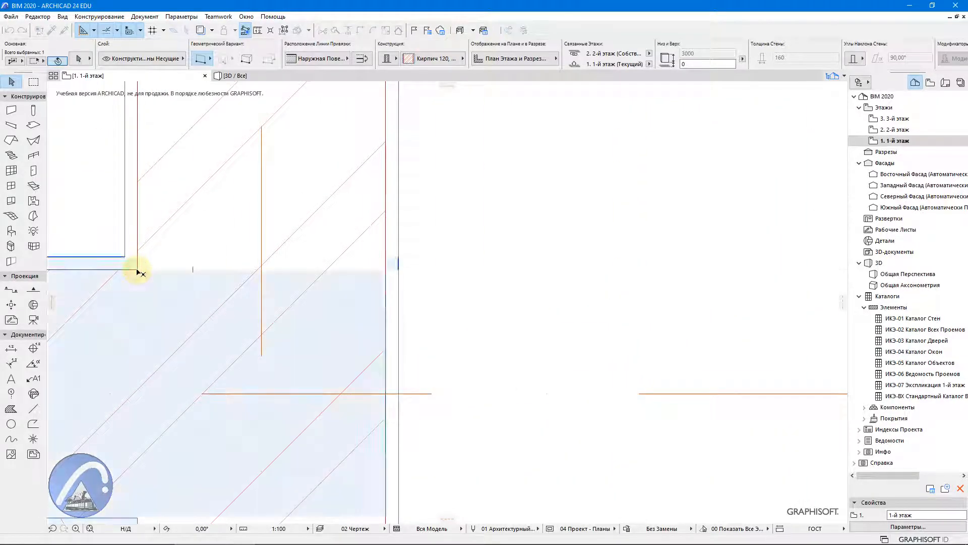
Step: Examine the free upper end of the shortened vertical partition between axes 3 and 4, and clear the selection
{"action": "scroll", "coordinate": [244, 249], "scroll_direction": "down", "scroll_amount": 5}
{"action": "scroll", "coordinate": [241, 249], "scroll_direction": "down", "scroll_amount": 3}
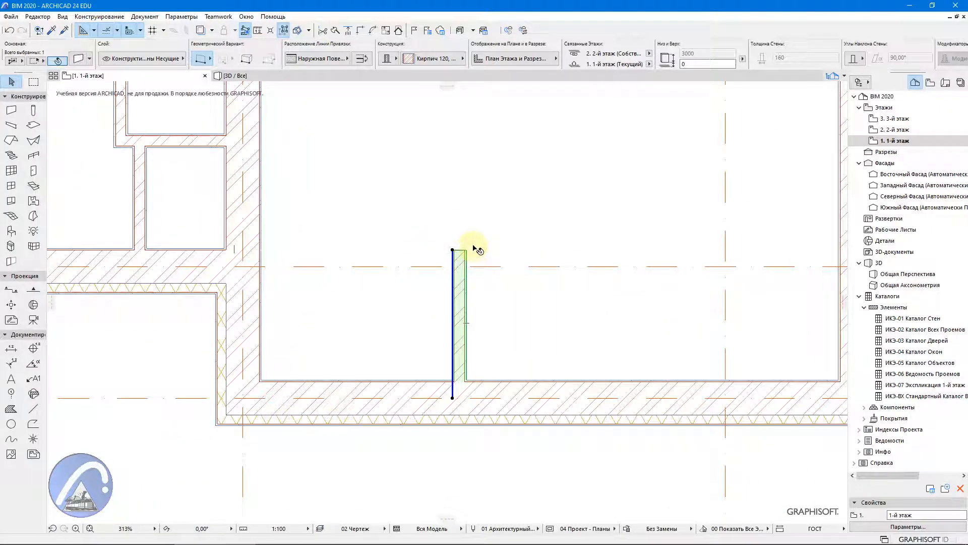
{"action": "scroll", "coordinate": [474, 247], "scroll_direction": "up", "scroll_amount": 4}
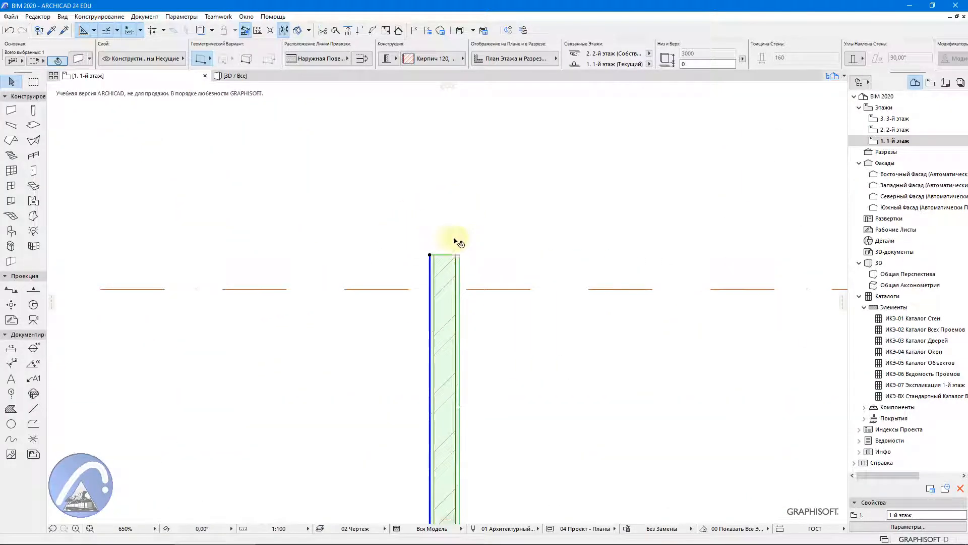
{"action": "left_click", "coordinate": [363, 227]}
{"action": "scroll", "coordinate": [363, 230], "scroll_direction": "down", "scroll_amount": 4}
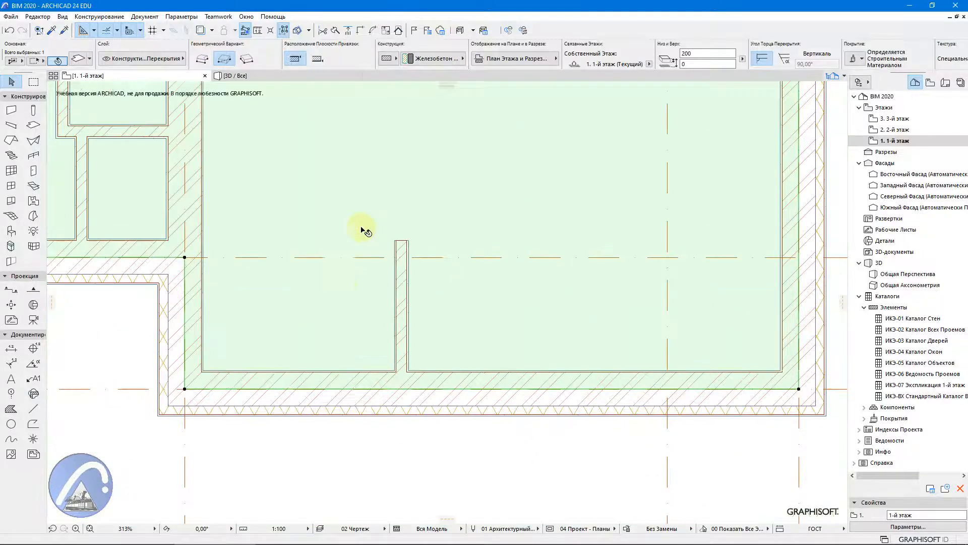
{"action": "left_click", "coordinate": [339, 443]}
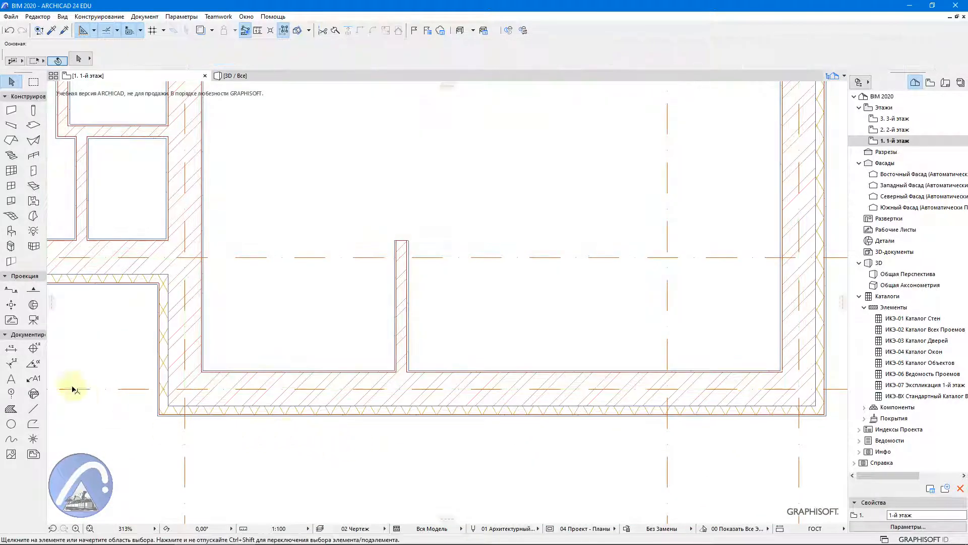
Step: Choose the plastered-brick favourite for the Wall End tool, open its default settings and check the available wall-end types
{"action": "left_click", "coordinate": [18, 262]}
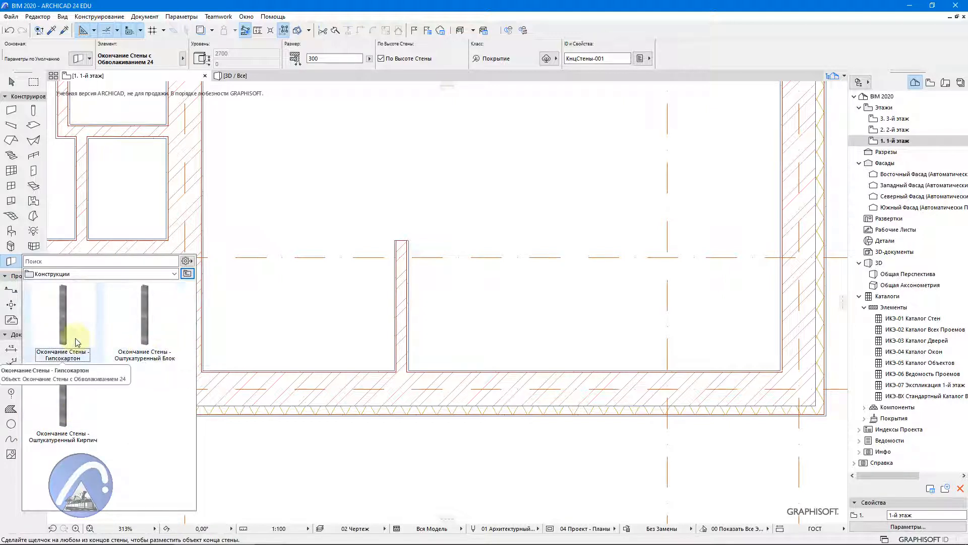
{"action": "left_click", "coordinate": [66, 422]}
{"action": "left_click", "coordinate": [79, 59]}
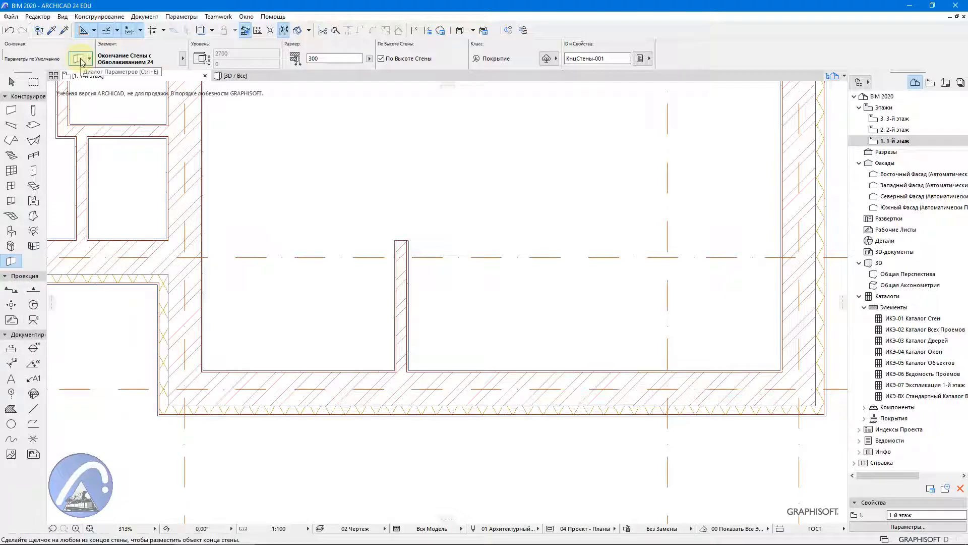
{"action": "left_click", "coordinate": [80, 59]}
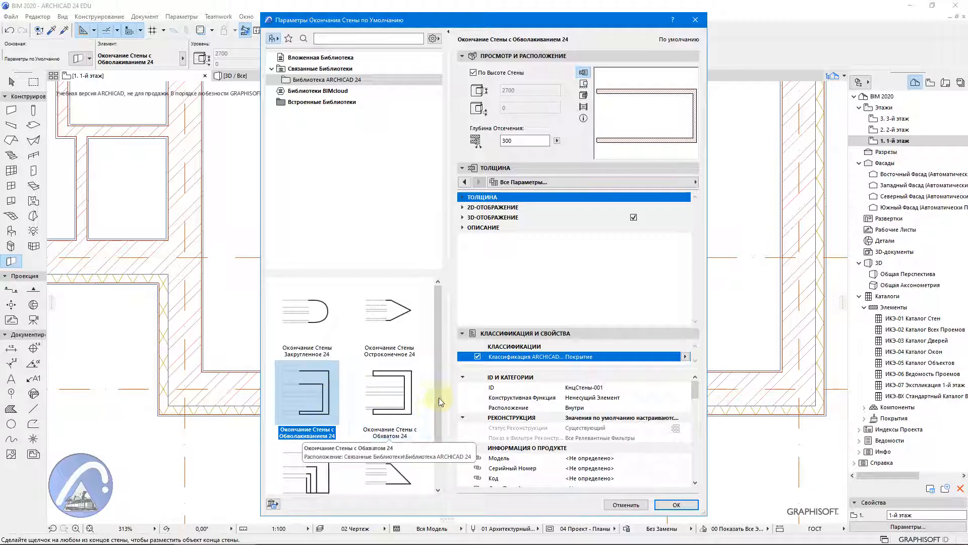
{"action": "left_click_drag", "start_coordinate": [439, 397], "coordinate": [434, 458]}
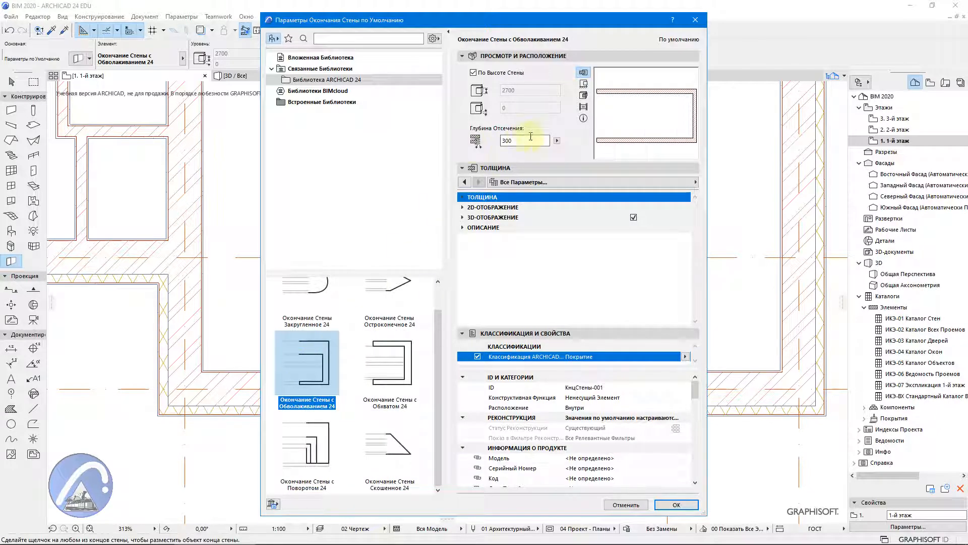
{"action": "left_click_drag", "start_coordinate": [520, 21], "coordinate": [655, 21]}
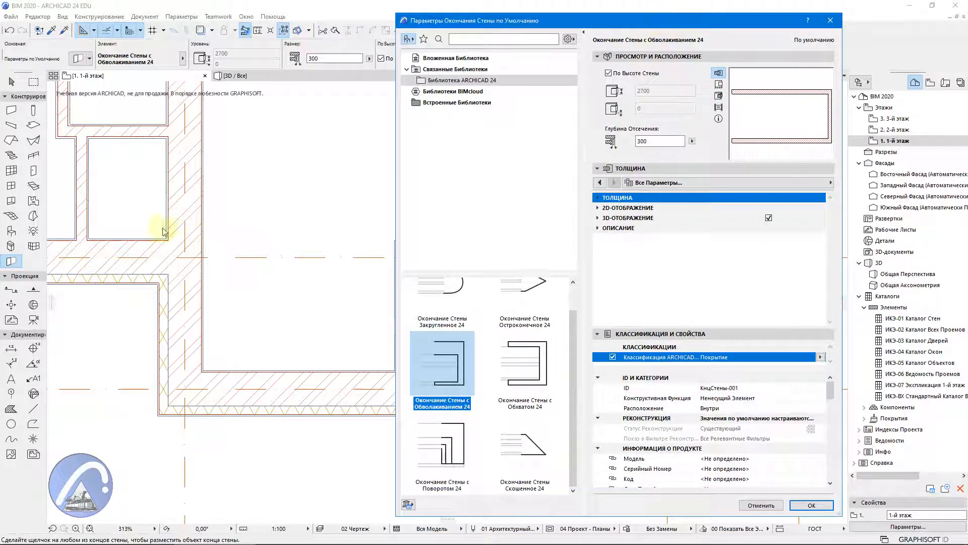
Step: Set the default wall end's clipping depth (Глубина Отсечения) to 20 and its end thickness (В конце) to 20
{"action": "left_click_drag", "start_coordinate": [660, 141], "coordinate": [557, 140]}
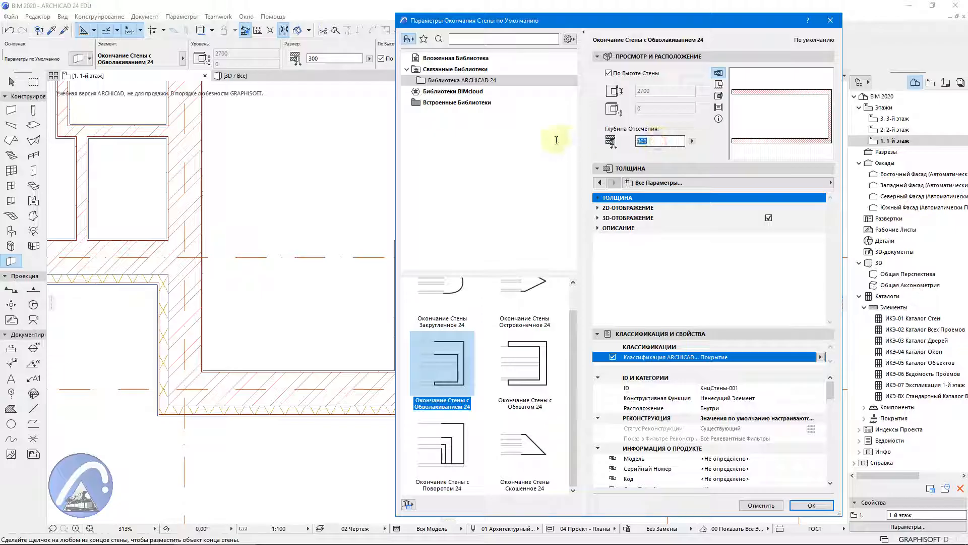
{"action": "type", "text": "20"}
{"action": "left_click", "coordinate": [658, 156]}
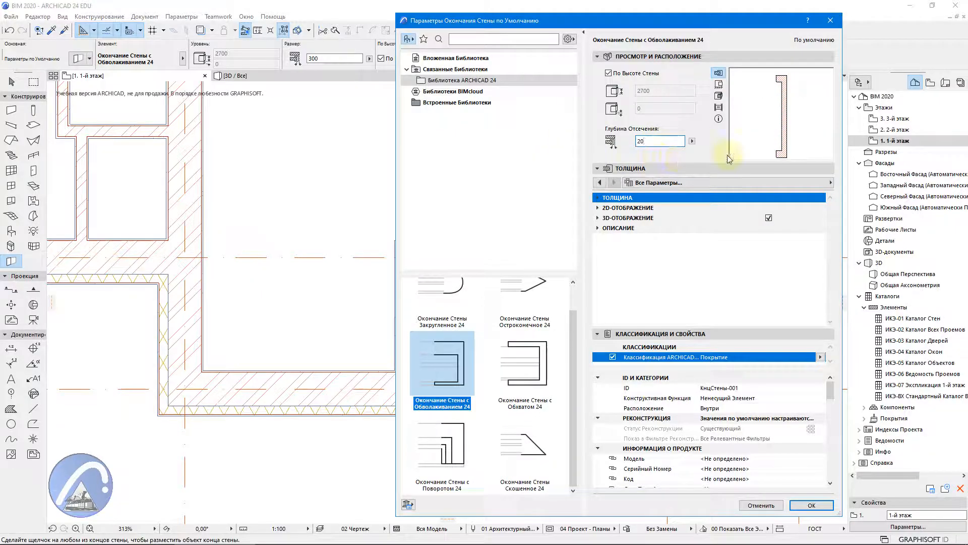
{"action": "left_click", "coordinate": [598, 201]}
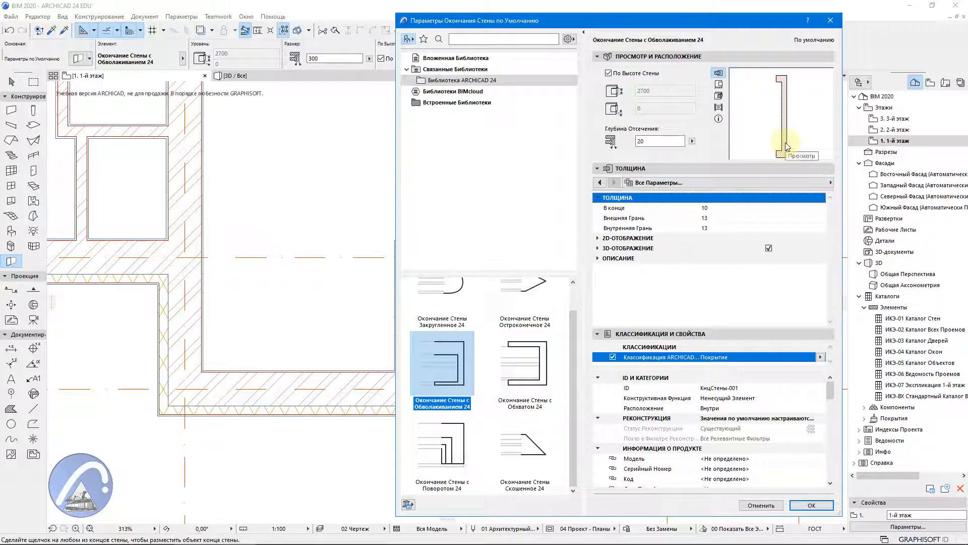
{"action": "left_click", "coordinate": [714, 213]}
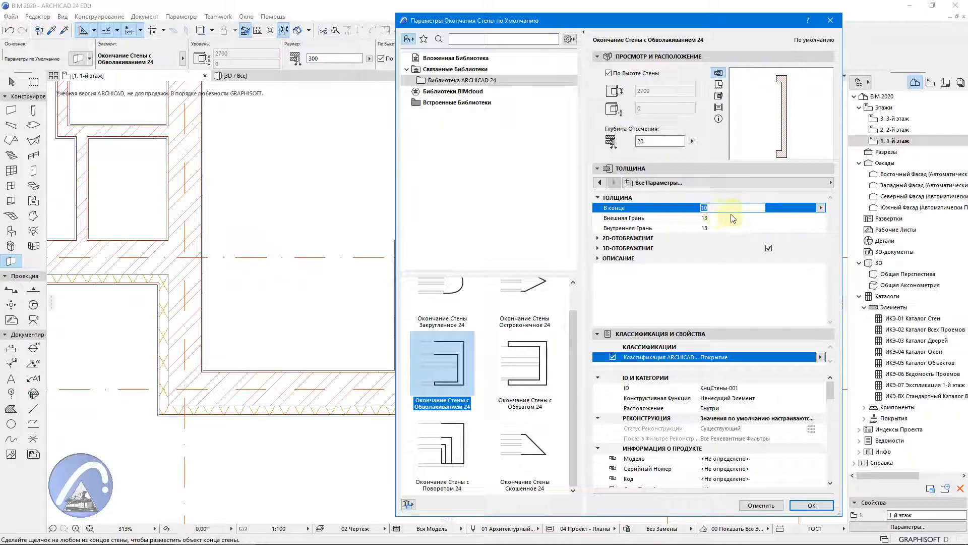
{"action": "type", "text": "2"}
{"action": "key", "text": "Return"}
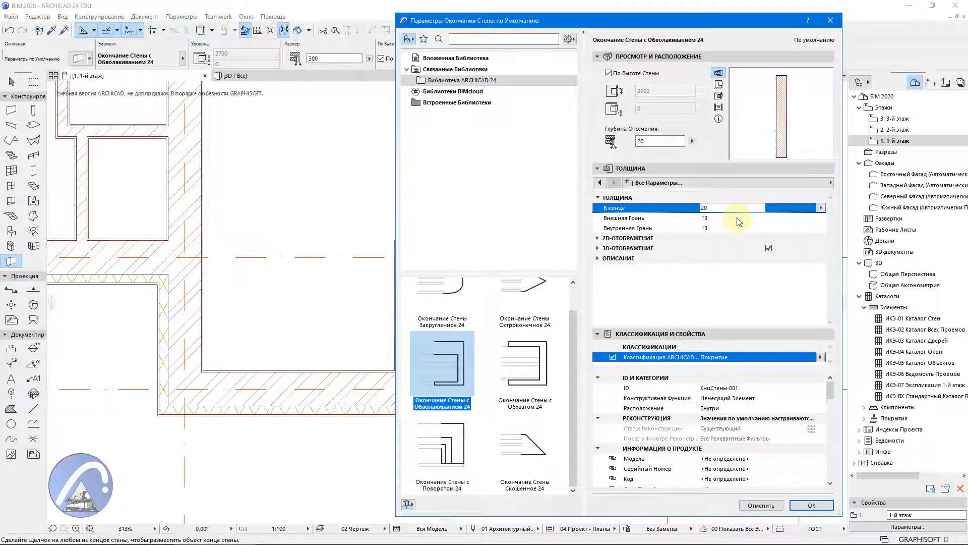
{"action": "left_click", "coordinate": [725, 207]}
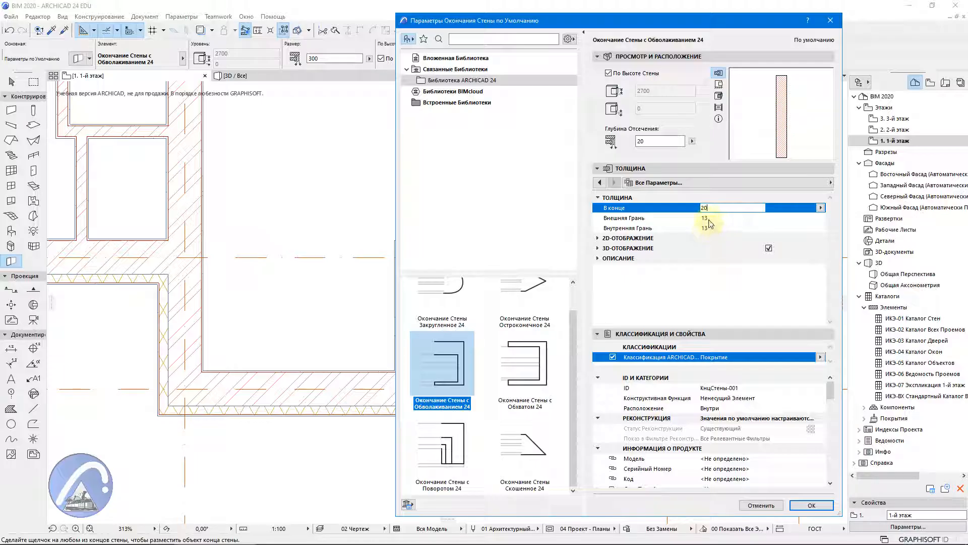
Step: Set the wall end's outer face (Внешняя Грань) and inner face (Внутренняя Грань) thicknesses to 25
{"action": "left_click", "coordinate": [710, 220]}
{"action": "double_click", "coordinate": [714, 218]}
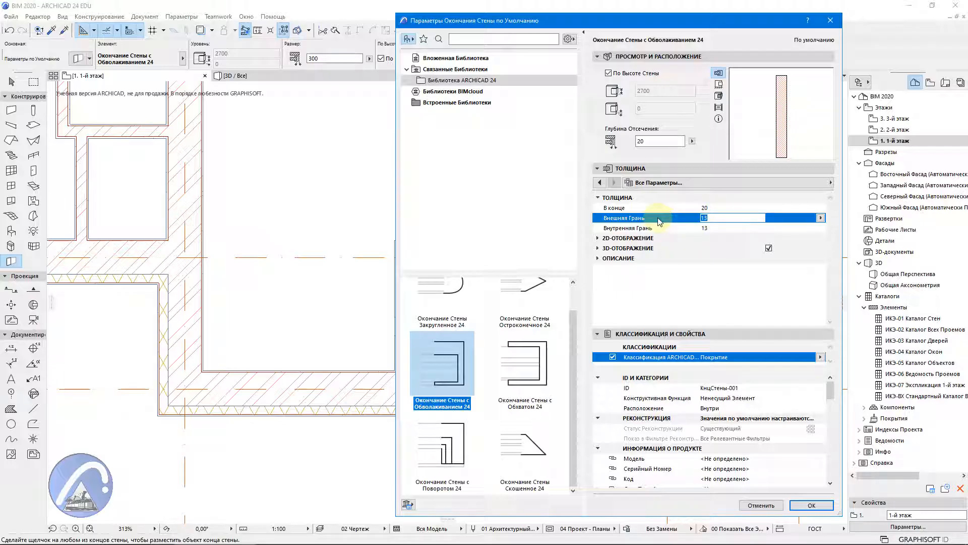
{"action": "type", "text": "25"}
{"action": "left_click", "coordinate": [717, 228]}
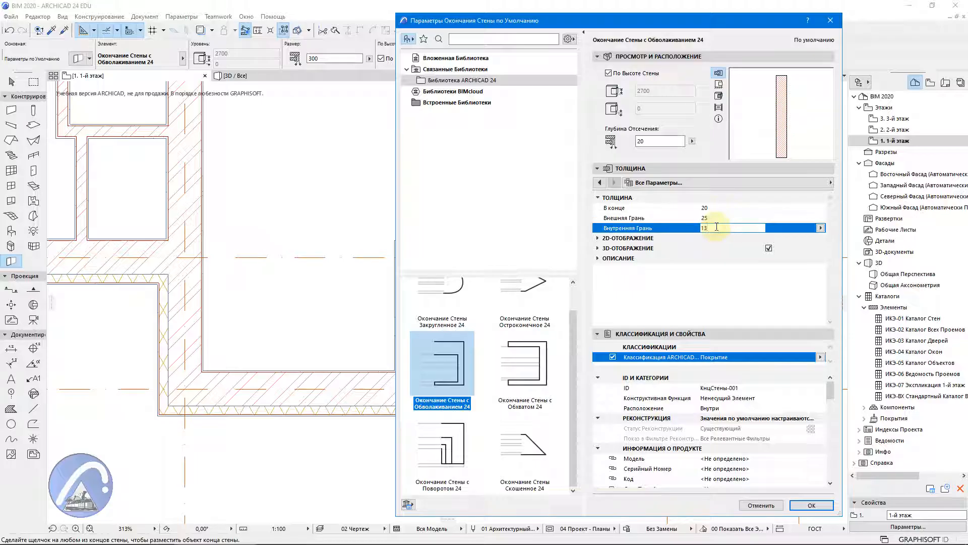
{"action": "double_click", "coordinate": [717, 228]}
{"action": "type", "text": "25"}
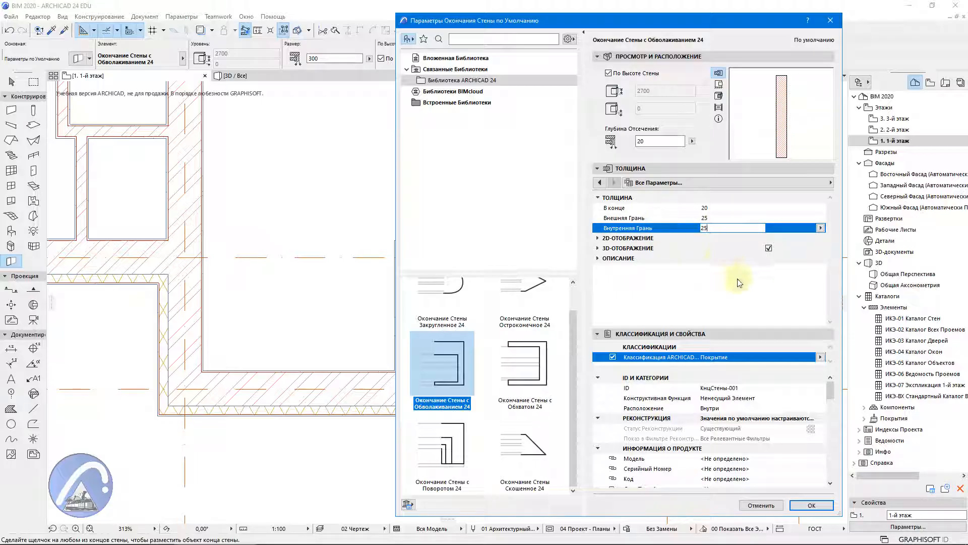
Step: Review the wall end's 2D and 3D display parameters and its properties, and accept the default settings
{"action": "left_click", "coordinate": [600, 239]}
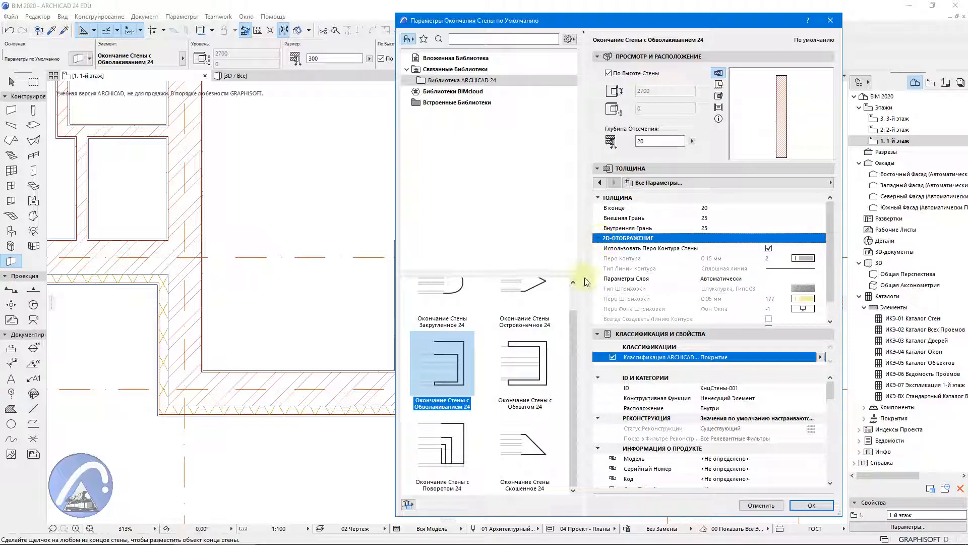
{"action": "left_click_drag", "start_coordinate": [830, 247], "coordinate": [827, 310]}
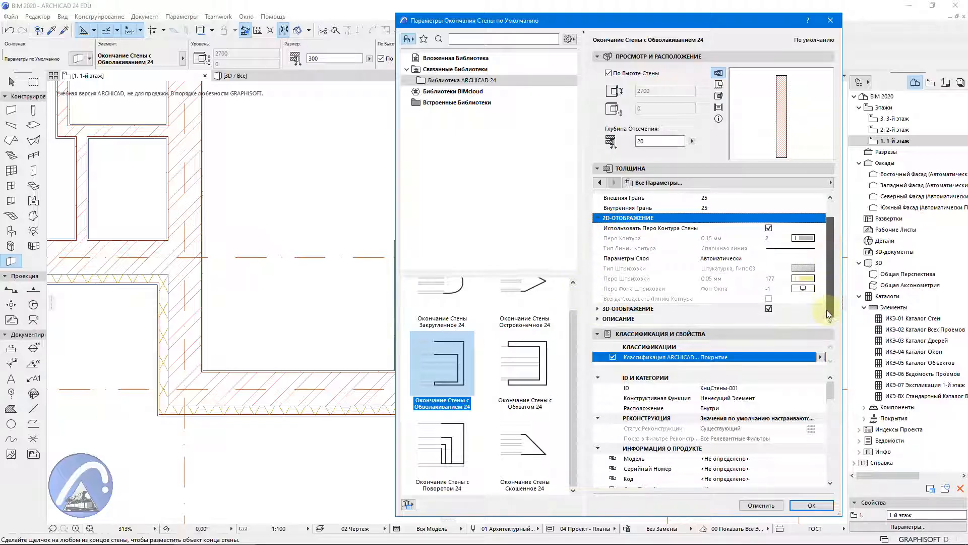
{"action": "left_click", "coordinate": [599, 309]}
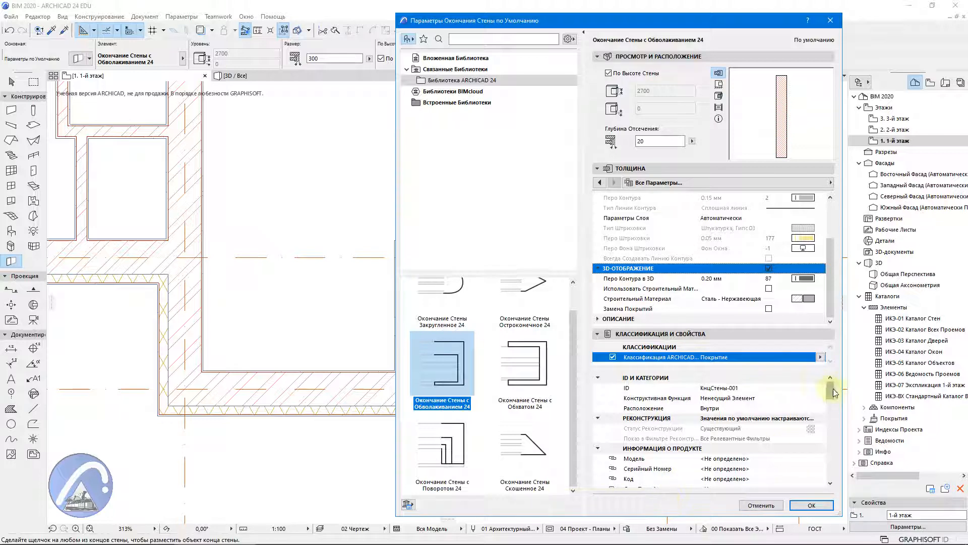
{"action": "mouse_move", "coordinate": [834, 392]}
{"action": "left_mouse_down"}
{"action": "mouse_move", "coordinate": [830, 479]}
{"action": "mouse_move", "coordinate": [838, 381]}
{"action": "left_mouse_up"}
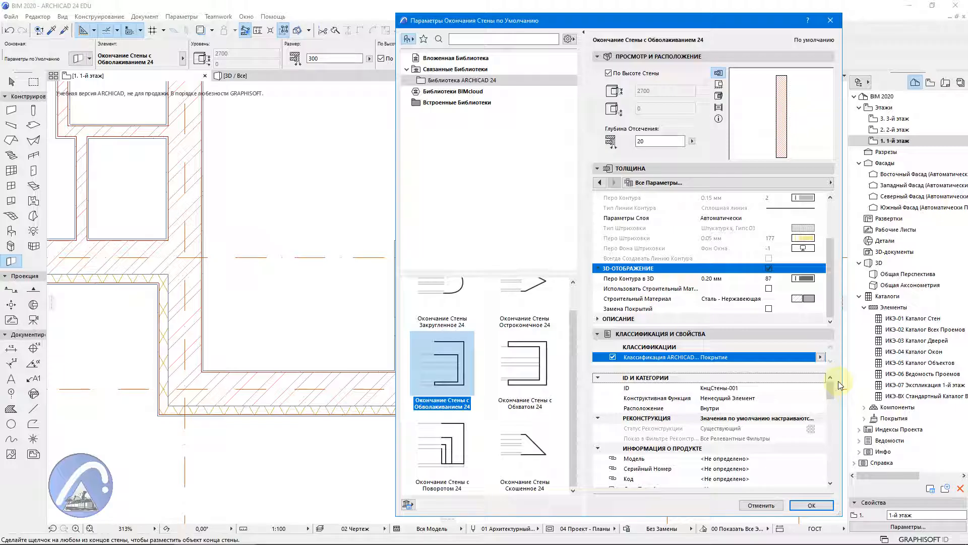
{"action": "left_click", "coordinate": [814, 505]}
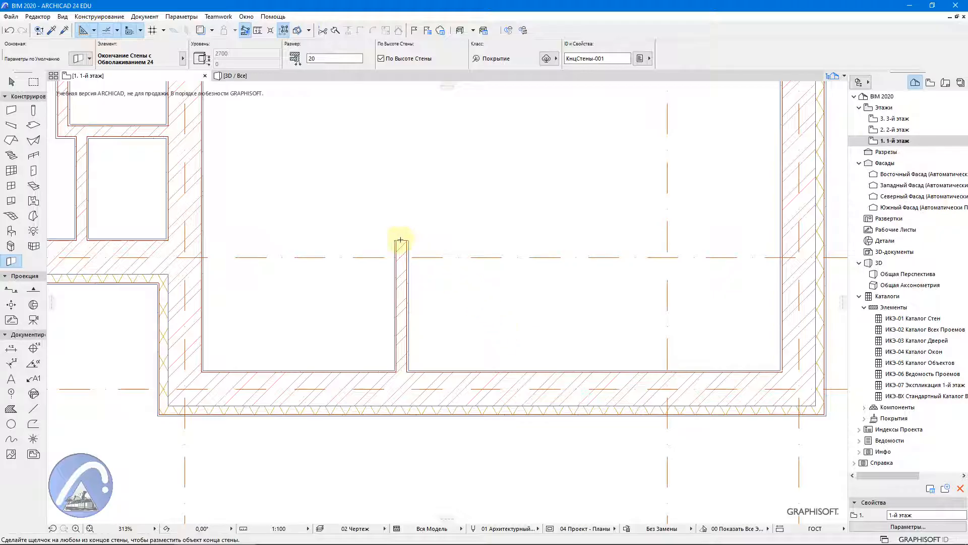
Step: Place the wall end on the free upper end of the vertical partition between axes 3 and 4
{"action": "scroll", "coordinate": [402, 241], "scroll_direction": "up", "scroll_amount": 5}
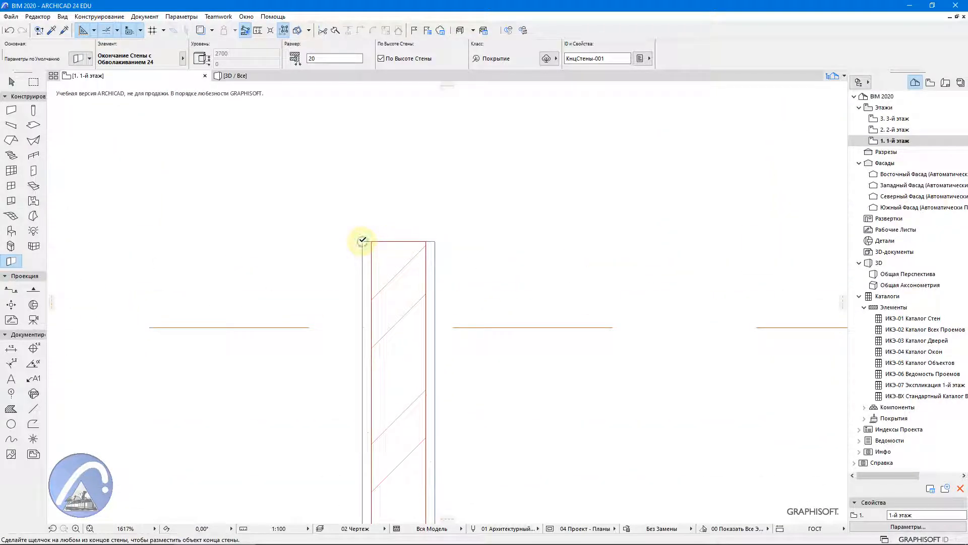
{"action": "left_click", "coordinate": [363, 241]}
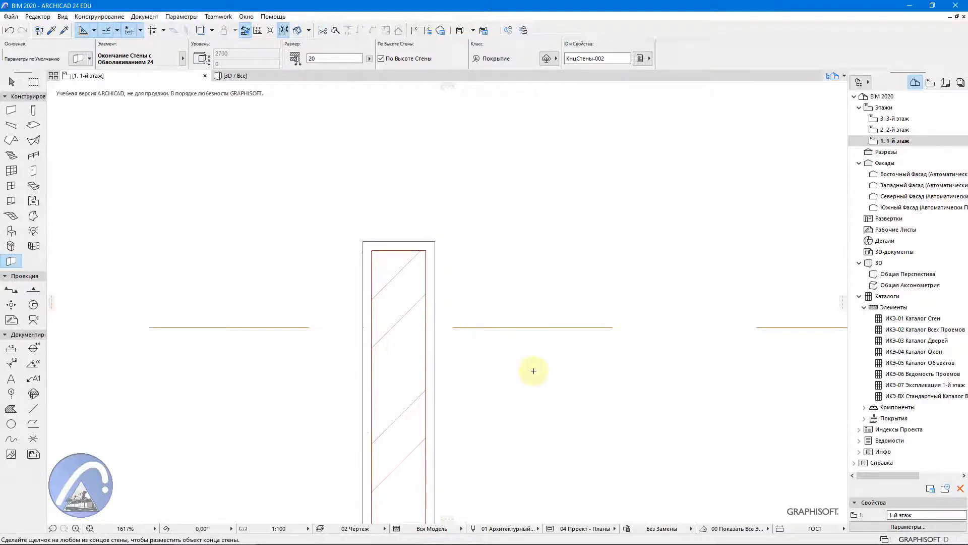
{"action": "left_click", "coordinate": [11, 81]}
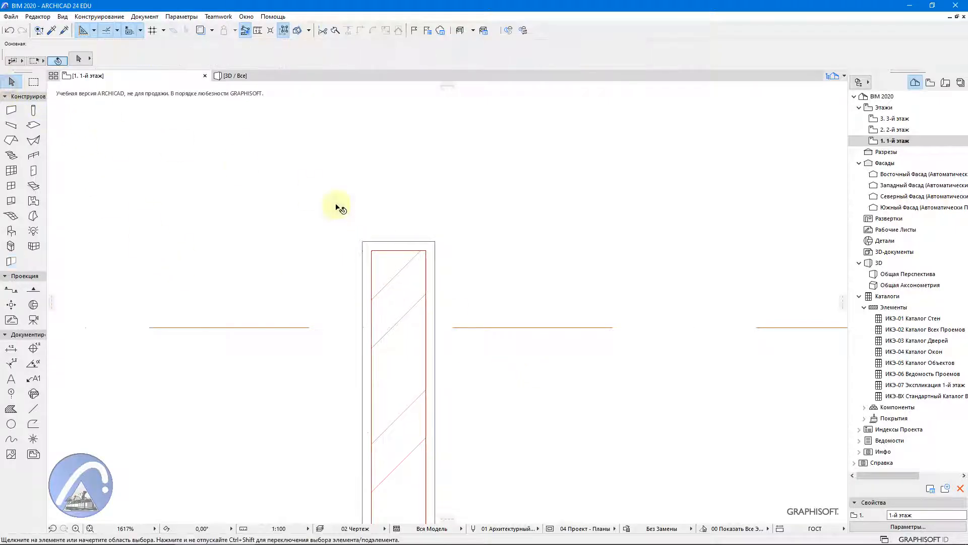
Step: Select the placed wall end and its partition in turn, and examine how the end plaster closes off the brick core
{"action": "left_click", "coordinate": [381, 245]}
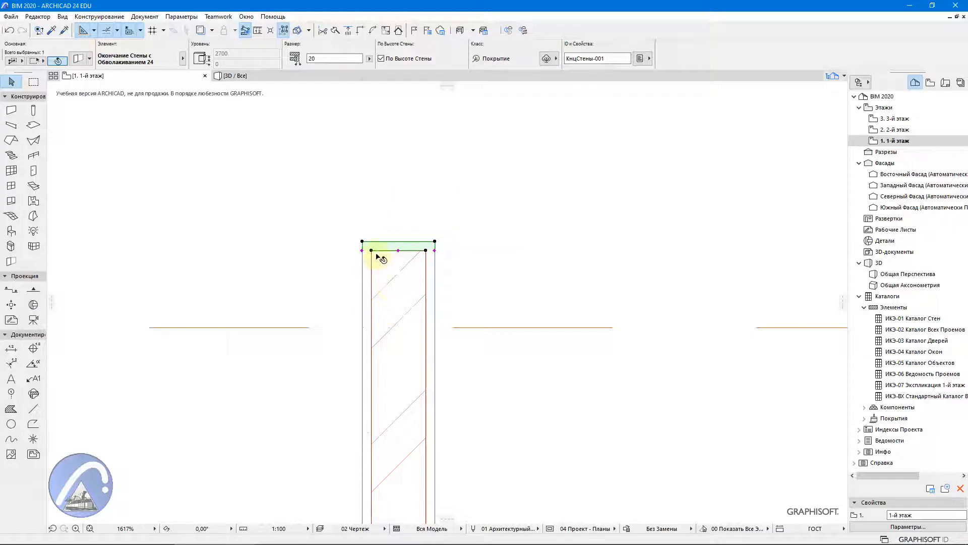
{"action": "scroll", "coordinate": [381, 257], "scroll_direction": "up", "scroll_amount": 3}
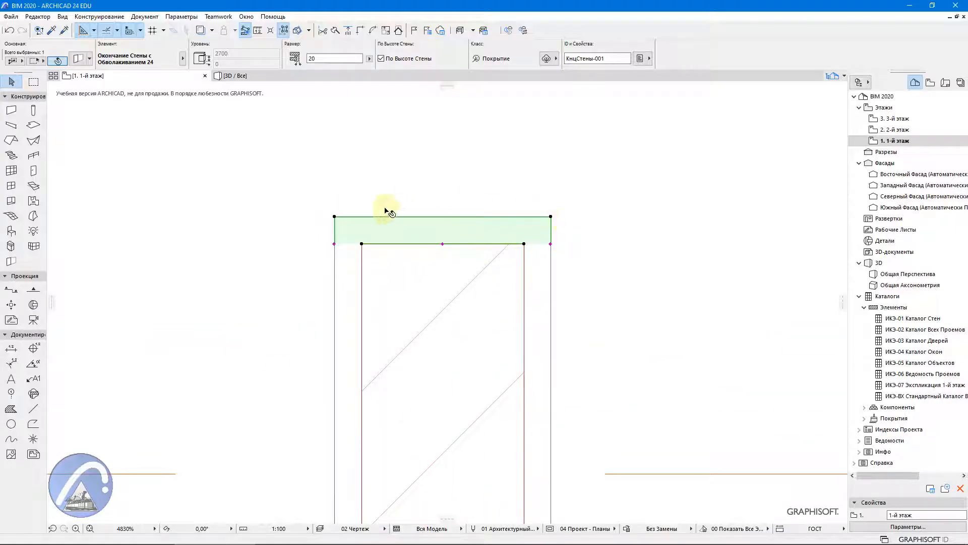
{"action": "left_click", "coordinate": [348, 270]}
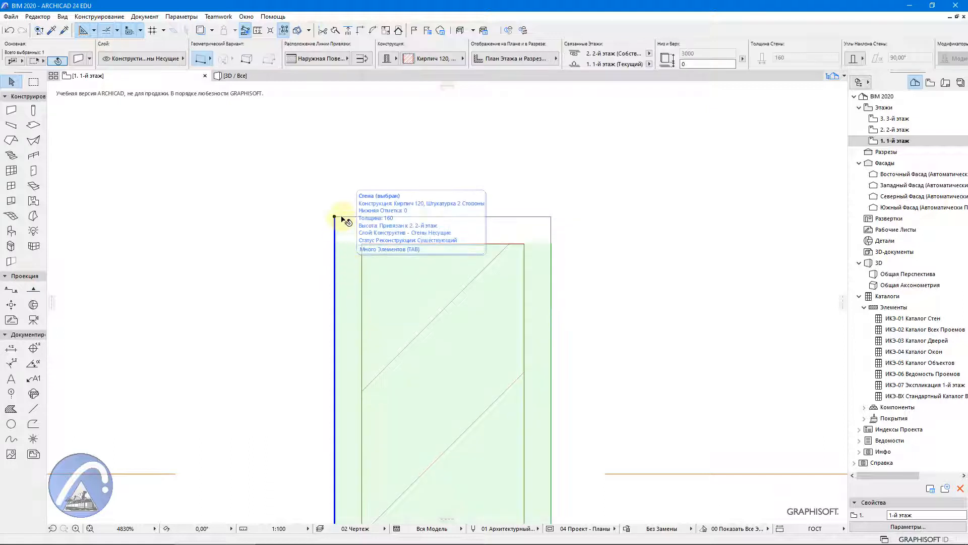
{"action": "left_click", "coordinate": [381, 236]}
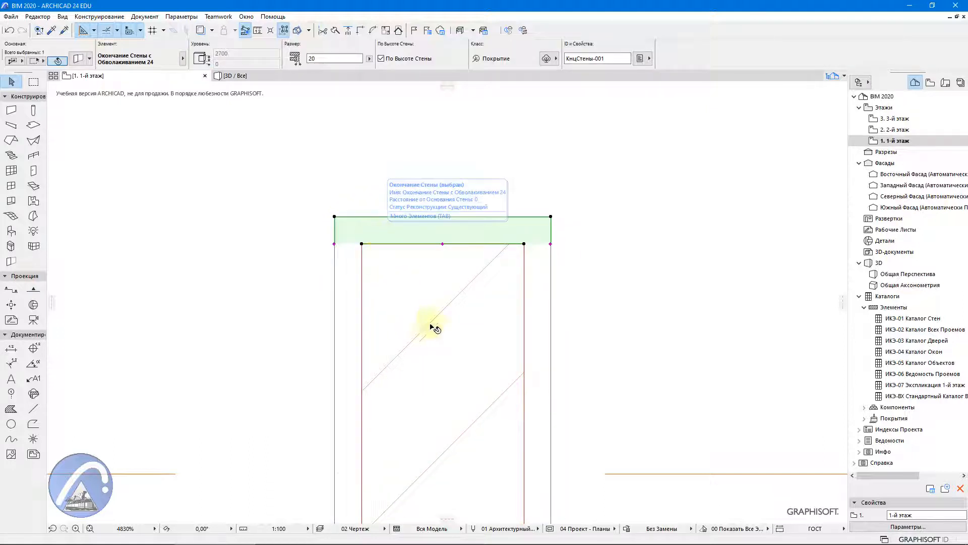
{"action": "scroll", "coordinate": [646, 325], "scroll_direction": "down", "scroll_amount": 5}
{"action": "scroll", "coordinate": [651, 323], "scroll_direction": "down", "scroll_amount": 3}
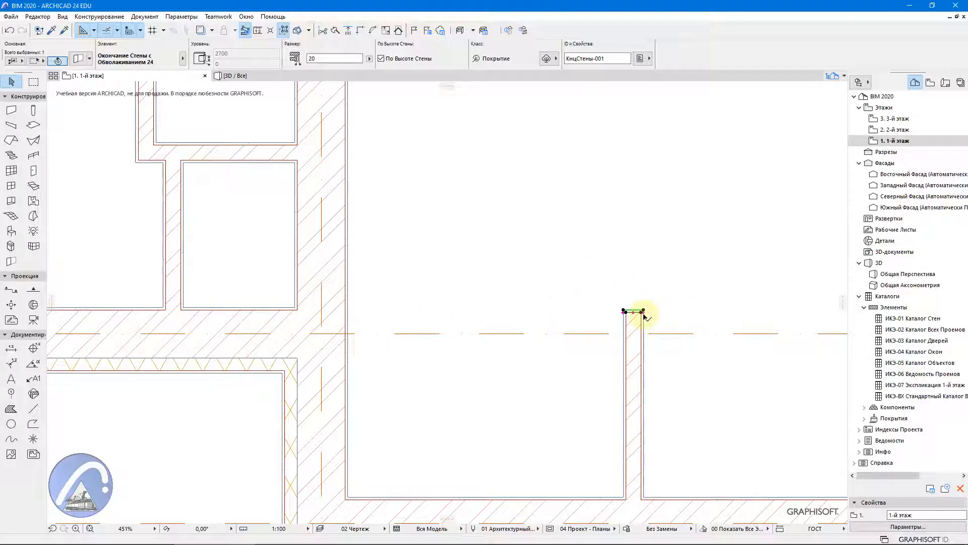
{"action": "scroll", "coordinate": [642, 316], "scroll_direction": "up", "scroll_amount": 3}
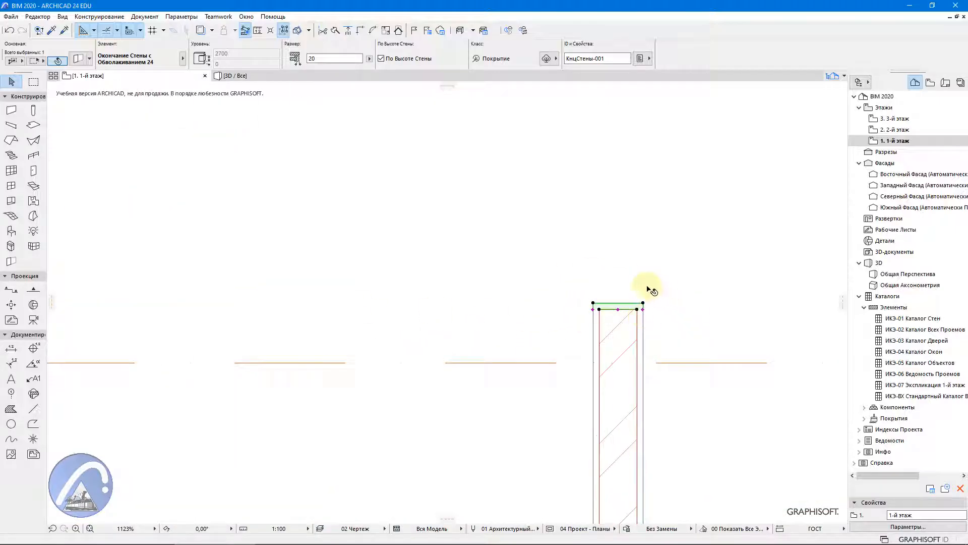
{"action": "scroll", "coordinate": [639, 315], "scroll_direction": "down", "scroll_amount": 3}
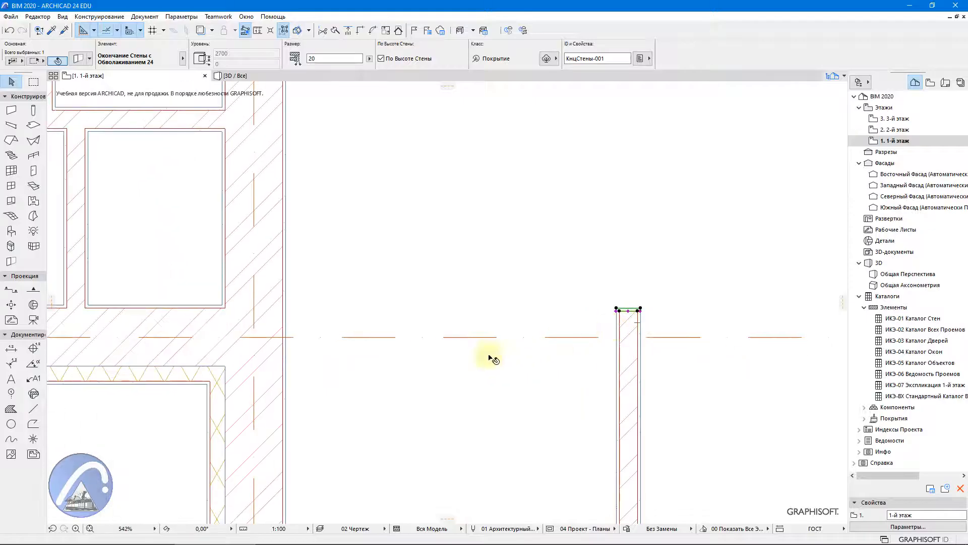
Step: Draw a horizontal 2D guide line from the small room's inner plaster corner beside axis 3 to beyond the free partition's upper end
{"action": "left_click", "coordinate": [116, 446]}
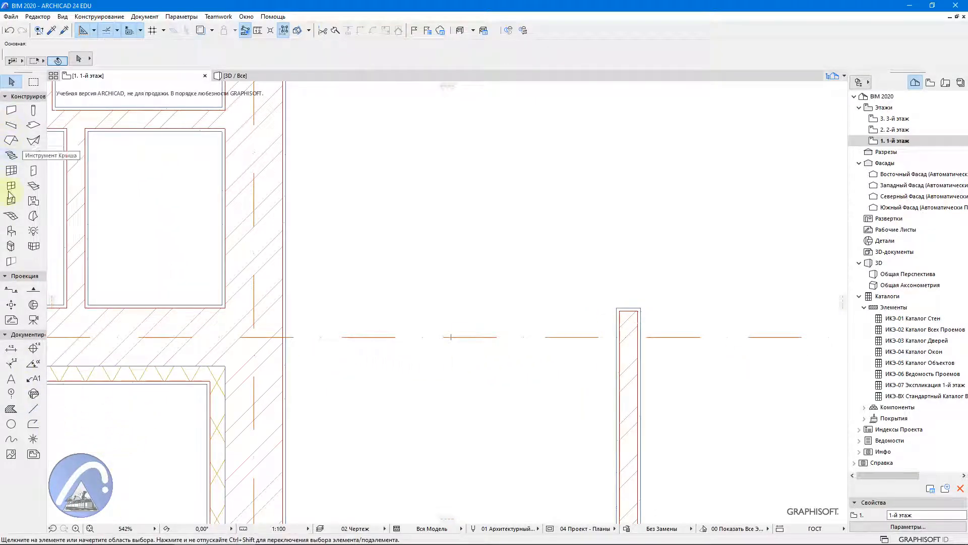
{"action": "left_click", "coordinate": [33, 410]}
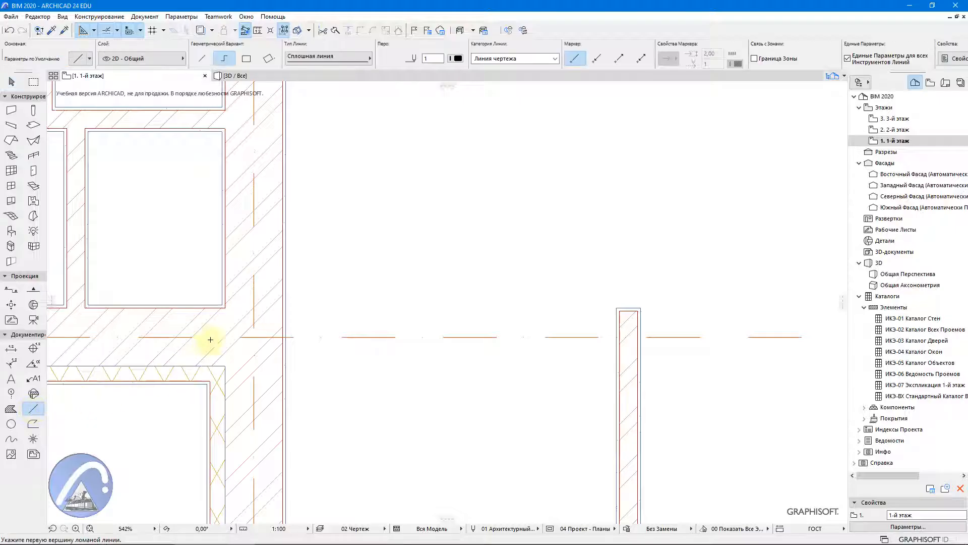
{"action": "scroll", "coordinate": [222, 302], "scroll_direction": "up", "scroll_amount": 8}
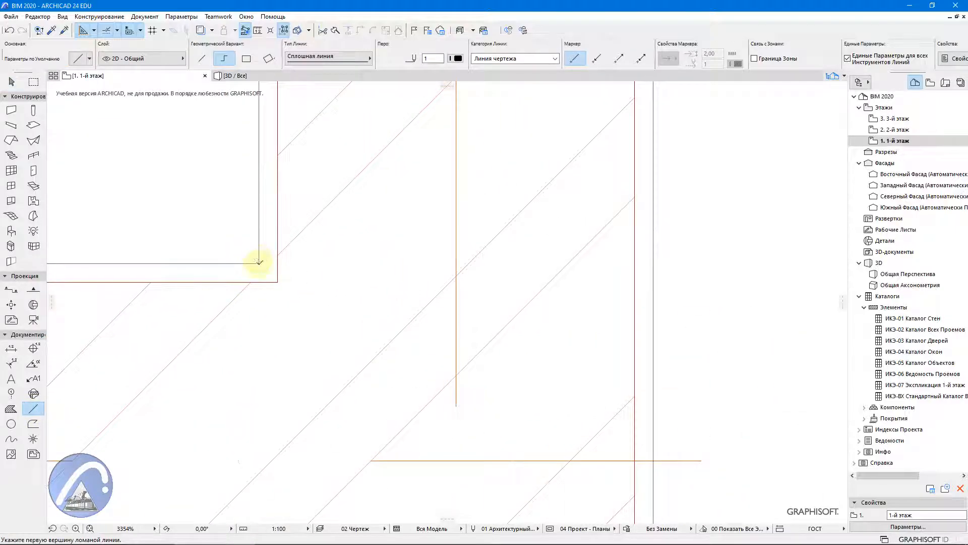
{"action": "left_click", "coordinate": [259, 263]}
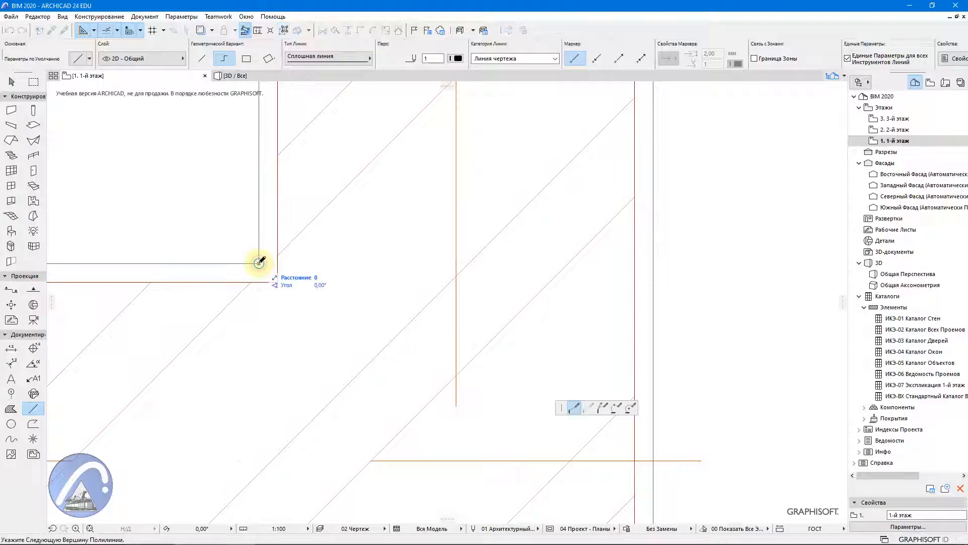
{"action": "scroll", "coordinate": [143, 293], "scroll_direction": "down", "scroll_amount": 4}
{"action": "scroll", "coordinate": [142, 293], "scroll_direction": "down", "scroll_amount": 5}
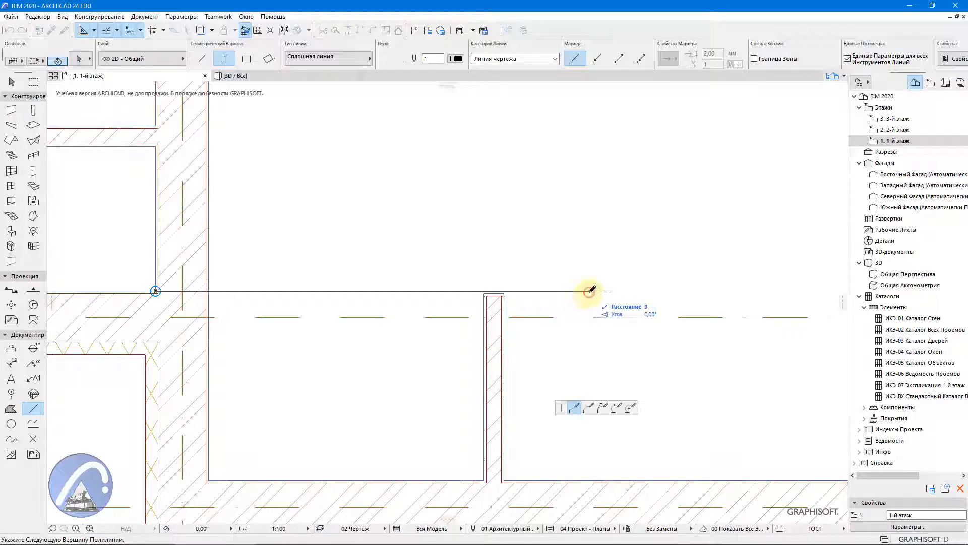
{"action": "double_click", "coordinate": [590, 291]}
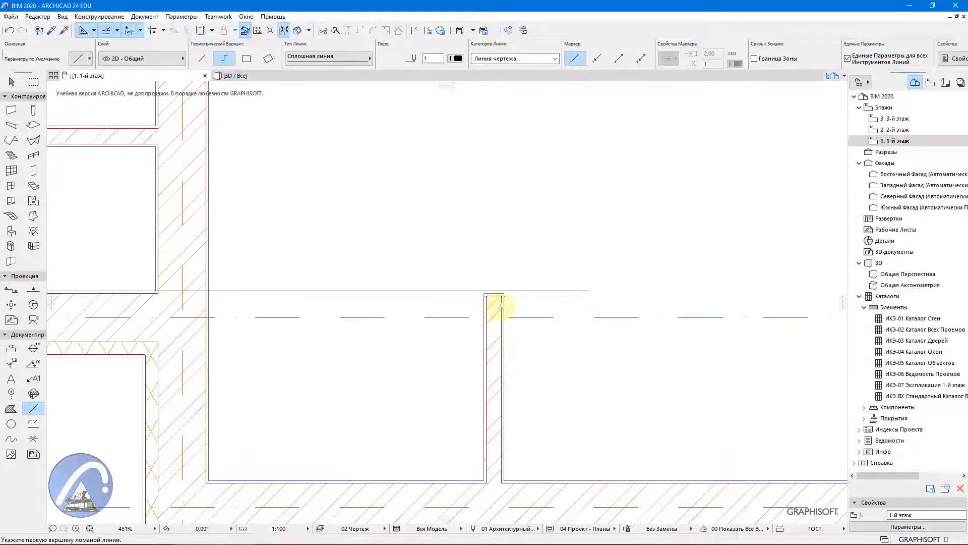
Step: Stretch the free partition between axes 3 and 4 vertically so that its plastered end lies on the guide line
{"action": "scroll", "coordinate": [500, 306], "scroll_direction": "up", "scroll_amount": 5}
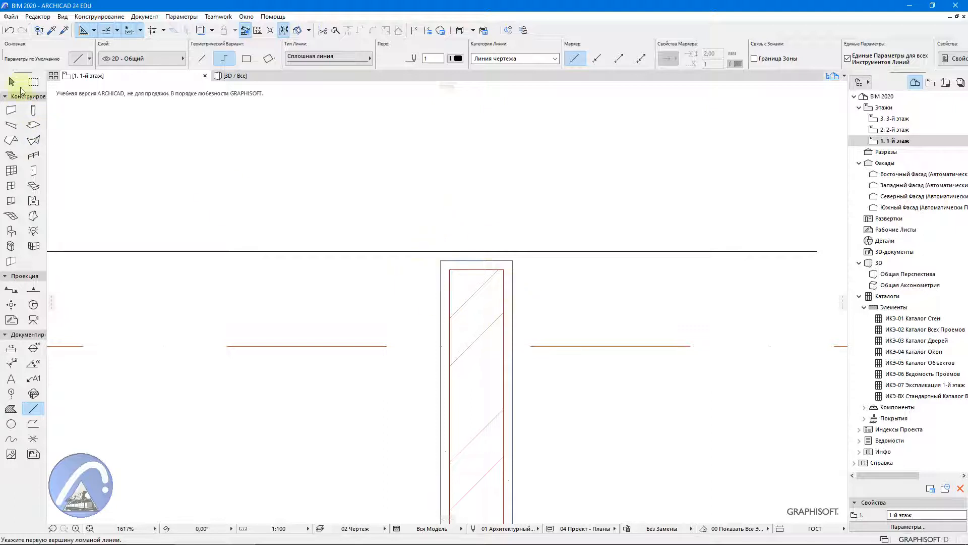
{"action": "left_click", "coordinate": [11, 81]}
{"action": "left_click", "coordinate": [467, 281]}
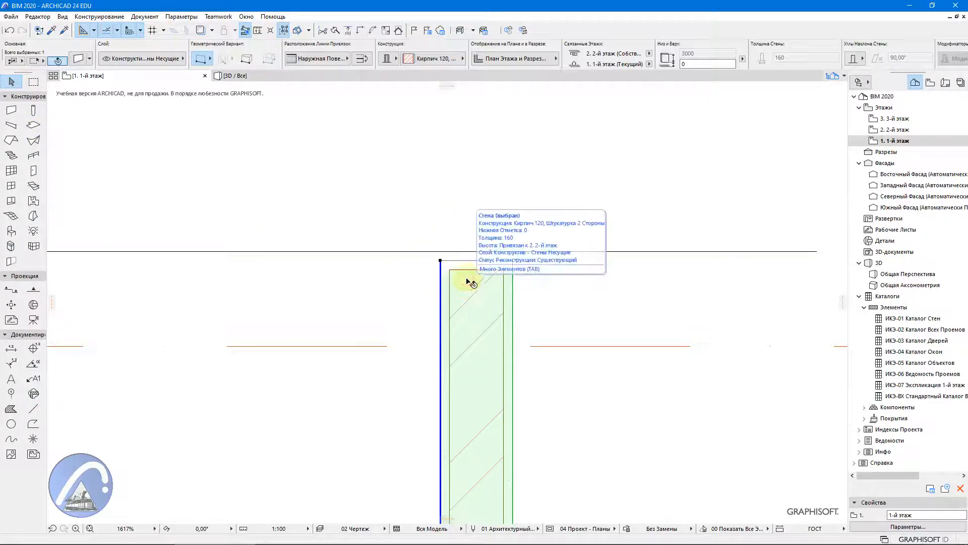
{"action": "scroll", "coordinate": [462, 261], "scroll_direction": "up", "scroll_amount": 2}
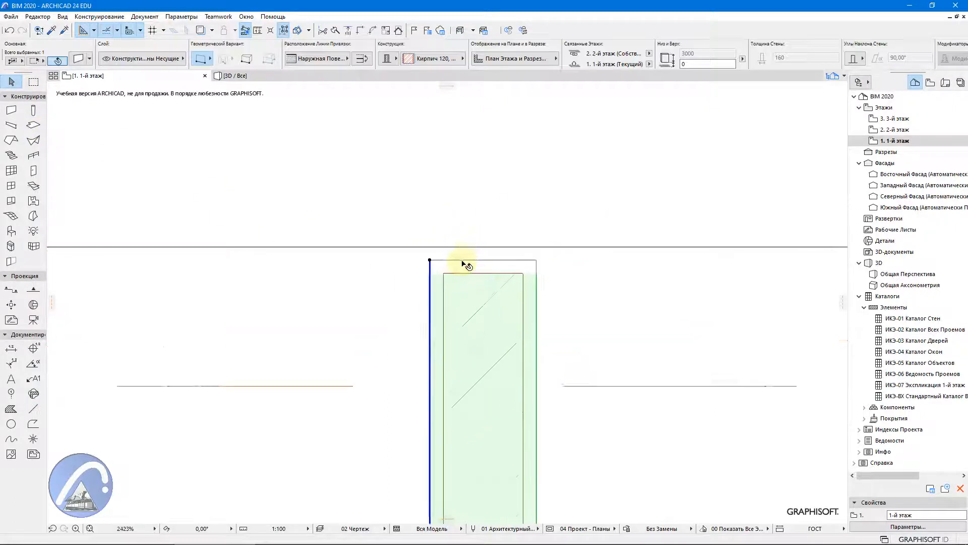
{"action": "left_click", "coordinate": [424, 262]}
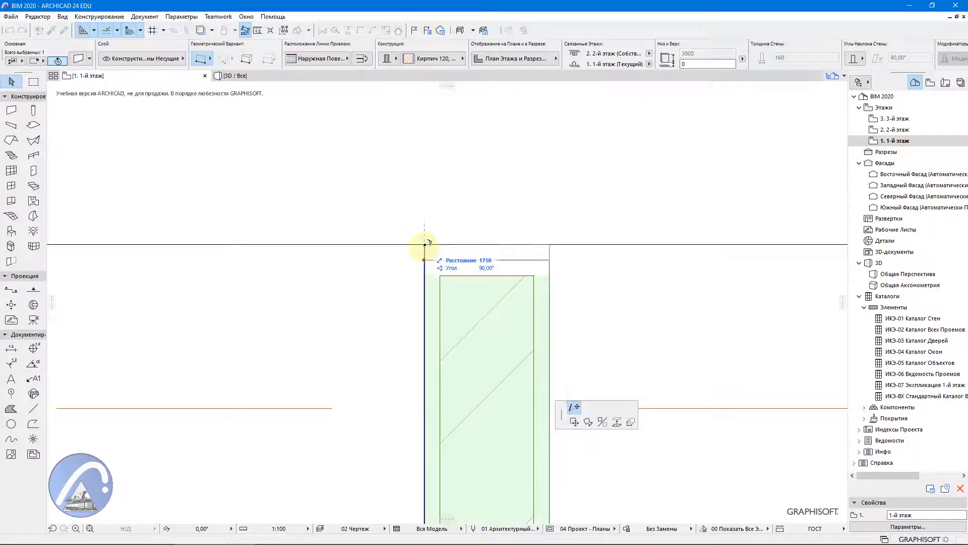
{"action": "left_click", "coordinate": [425, 244]}
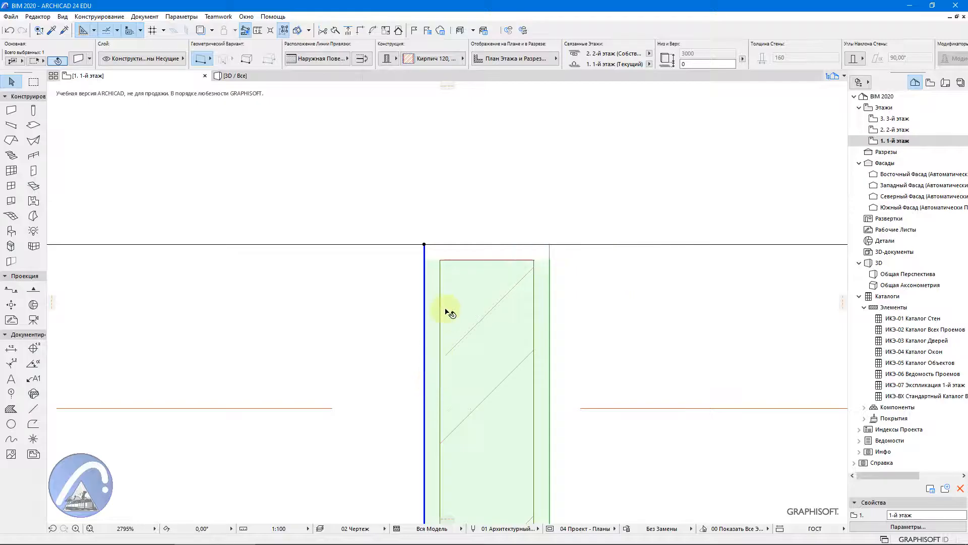
{"action": "left_click", "coordinate": [502, 254]}
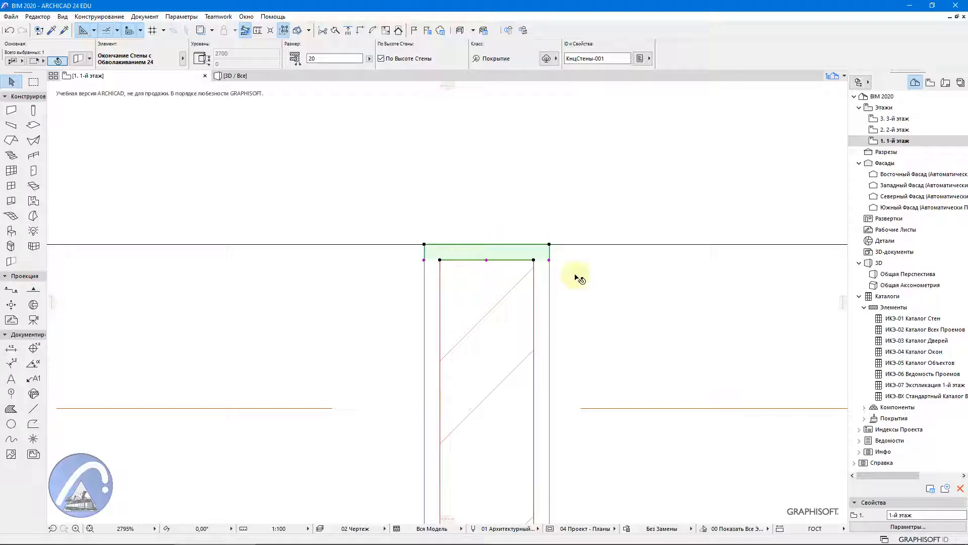
Step: Delete the horizontal guide line above the partition
{"action": "left_click", "coordinate": [616, 248]}
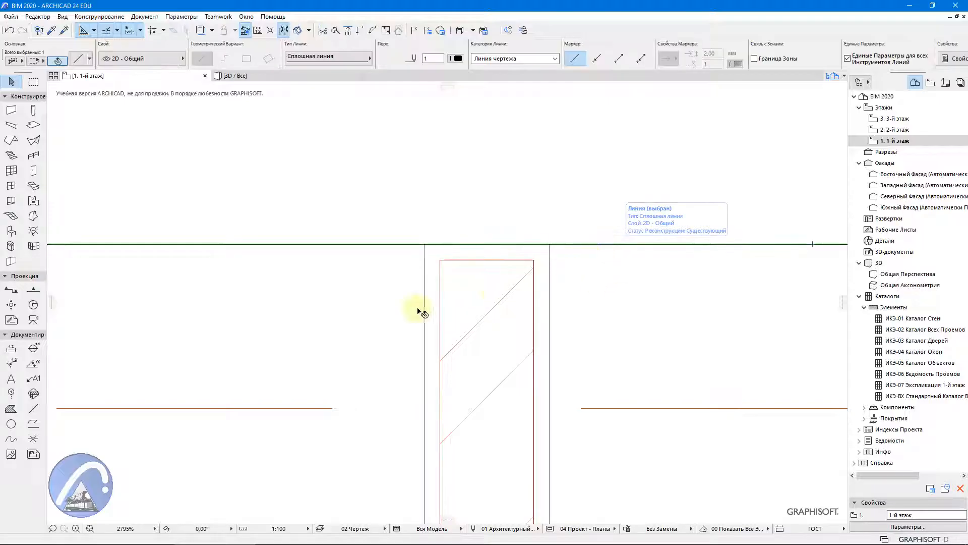
{"action": "scroll", "coordinate": [389, 270], "scroll_direction": "down", "scroll_amount": 5}
{"action": "scroll", "coordinate": [465, 343], "scroll_direction": "down", "scroll_amount": 3}
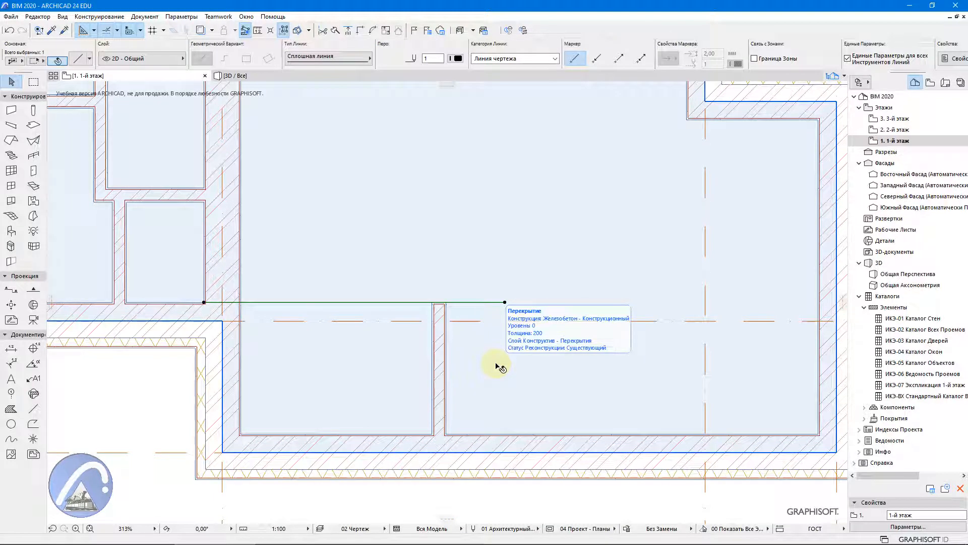
{"action": "key", "text": "Escape"}
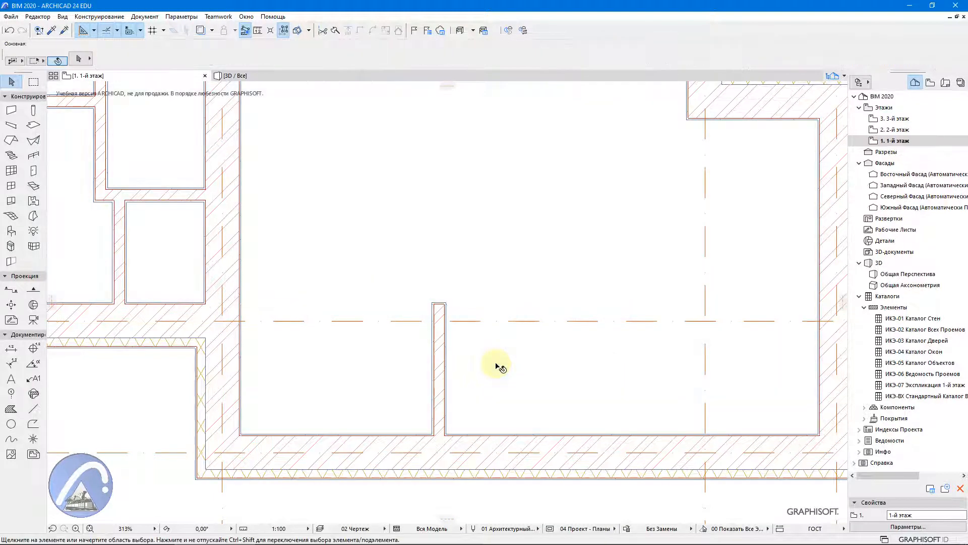
Step: In the 3D view, make the partition's wall end use the wall's building material (Использовать Строительный Материал), leaving surface override (Замена Покрытий) off
{"action": "scroll", "coordinate": [357, 336], "scroll_direction": "down", "scroll_amount": 4}
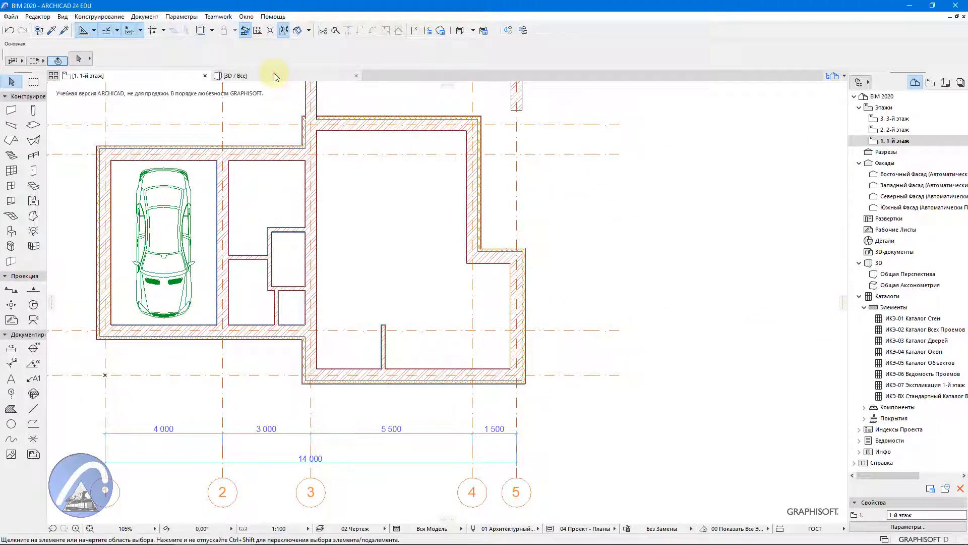
{"action": "left_click", "coordinate": [274, 75]}
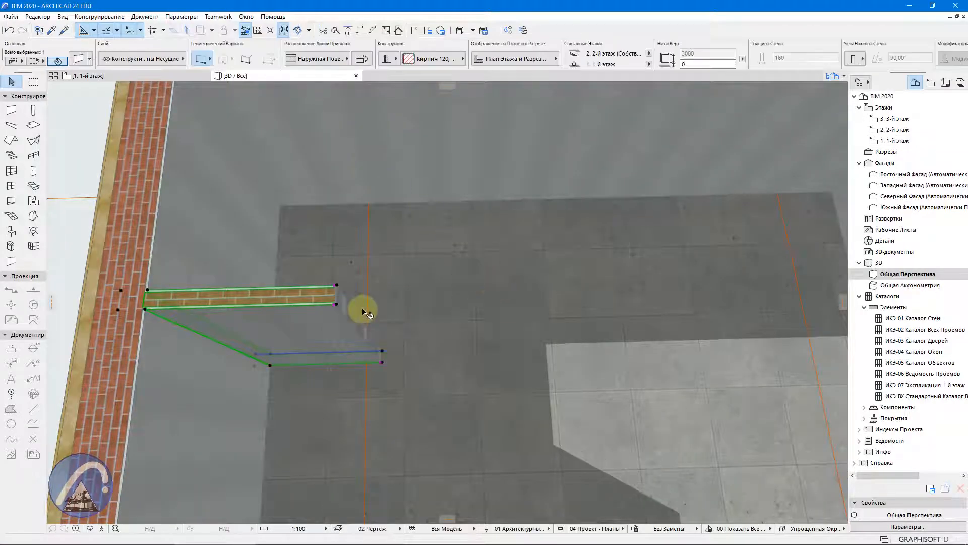
{"action": "scroll", "coordinate": [425, 307], "scroll_direction": "up", "scroll_amount": 5}
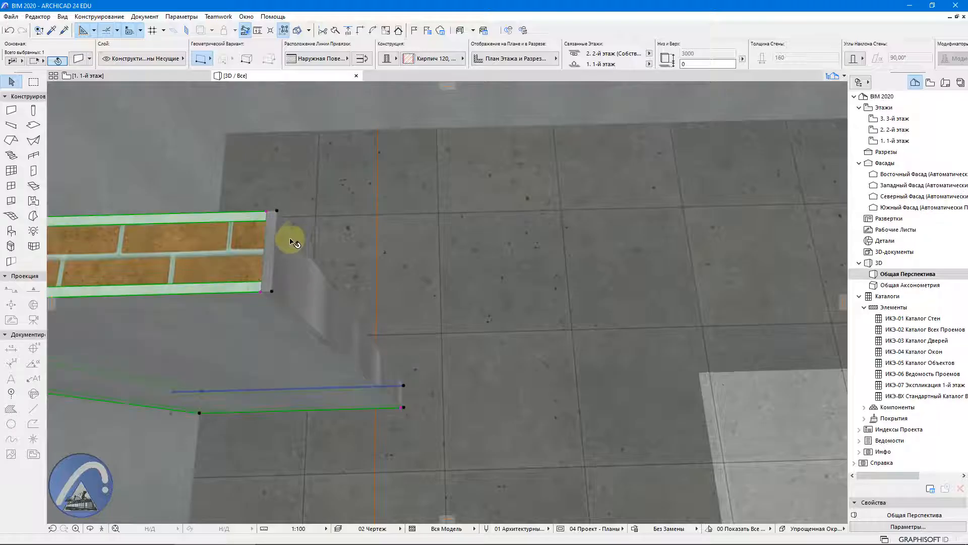
{"action": "left_click", "coordinate": [299, 275]}
{"action": "right_click", "coordinate": [299, 274]}
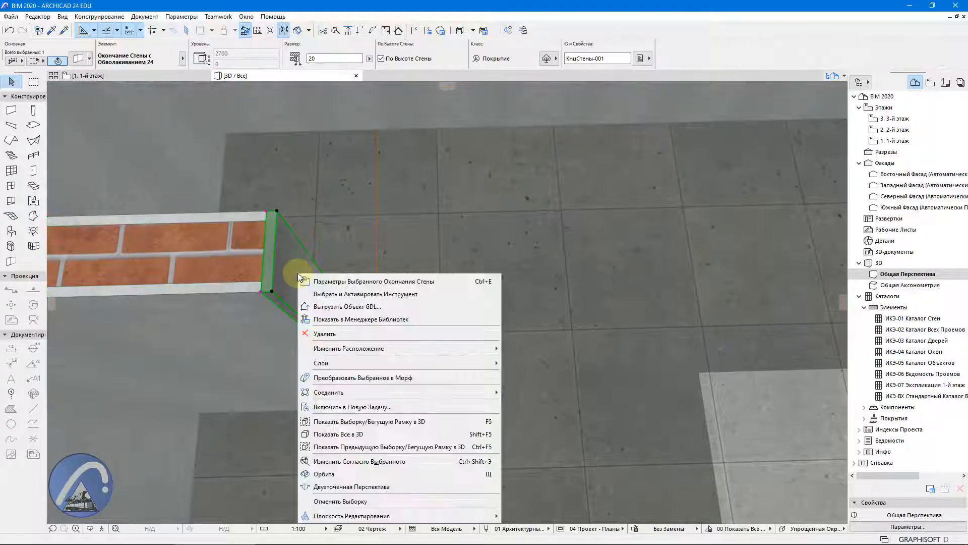
{"action": "left_click", "coordinate": [306, 282]}
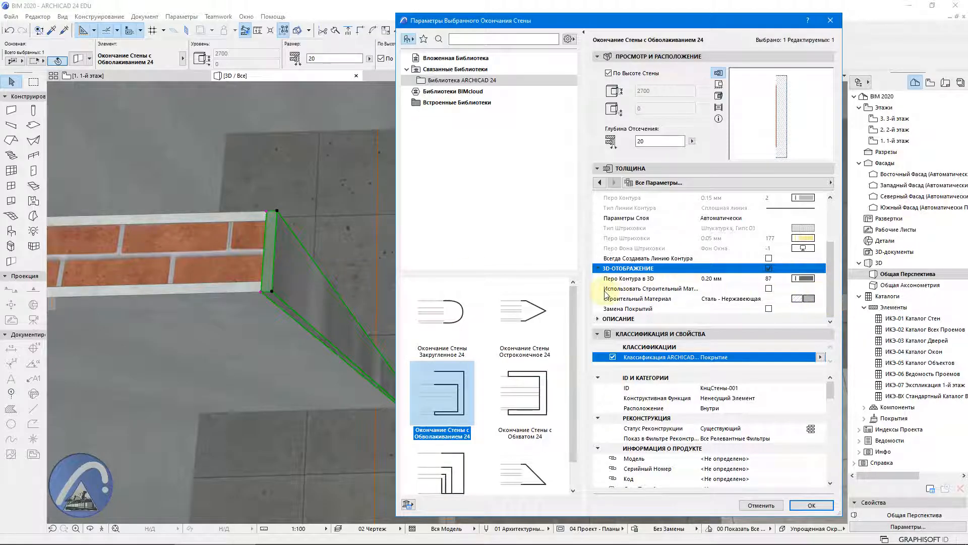
{"action": "left_click", "coordinate": [769, 289]}
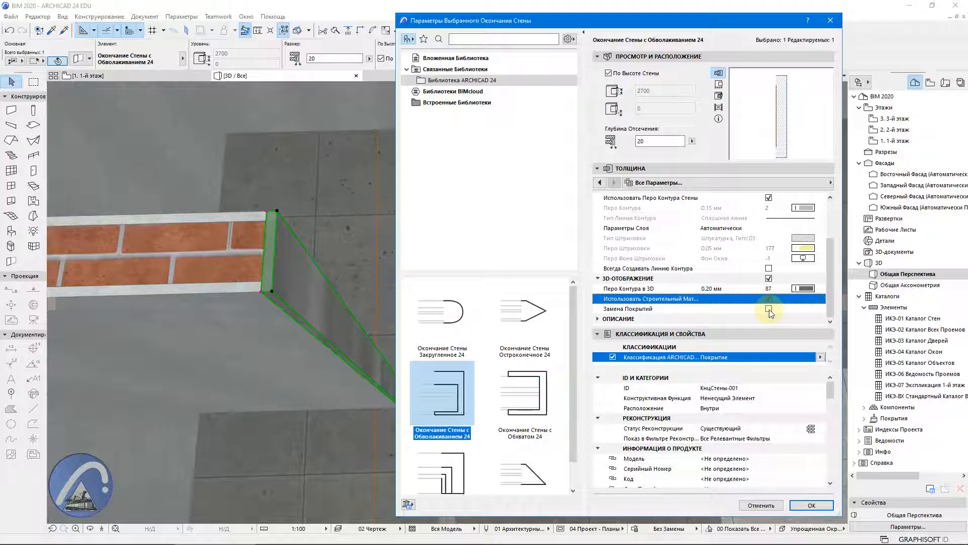
{"action": "left_click", "coordinate": [770, 309]}
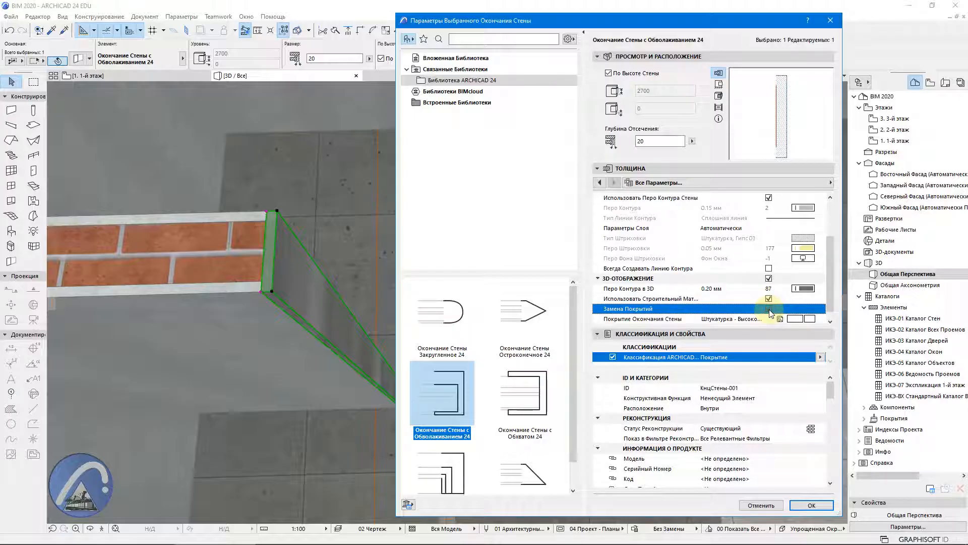
{"action": "left_click", "coordinate": [769, 309]}
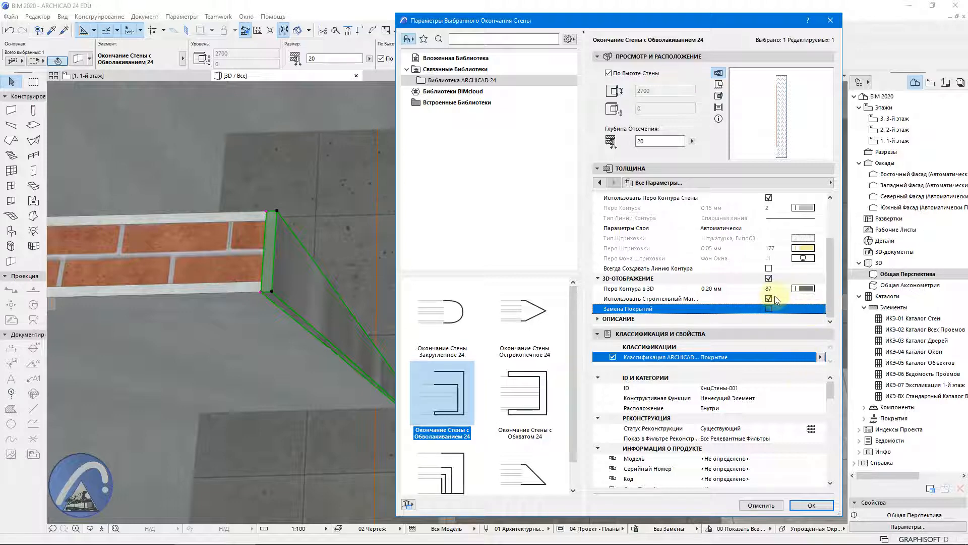
{"action": "left_click", "coordinate": [812, 506]}
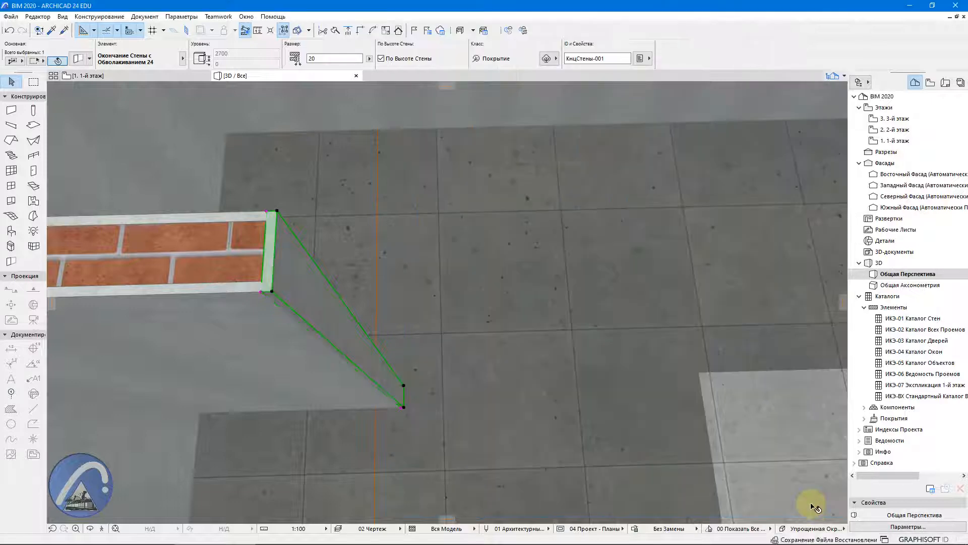
Step: Examine in 3D how the wall end's plaster meets the partition's plaster along the free end
{"action": "left_click", "coordinate": [203, 333]}
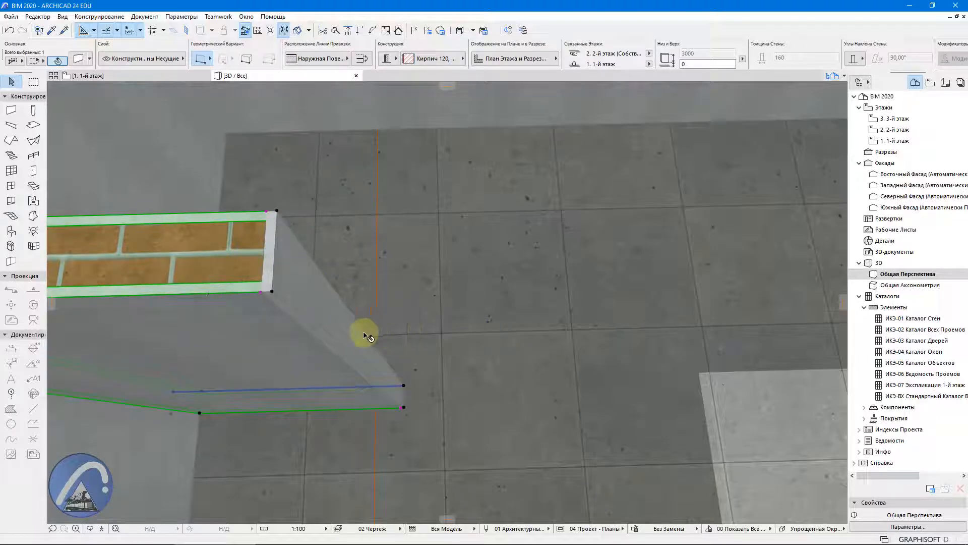
{"action": "key", "text": "Escape"}
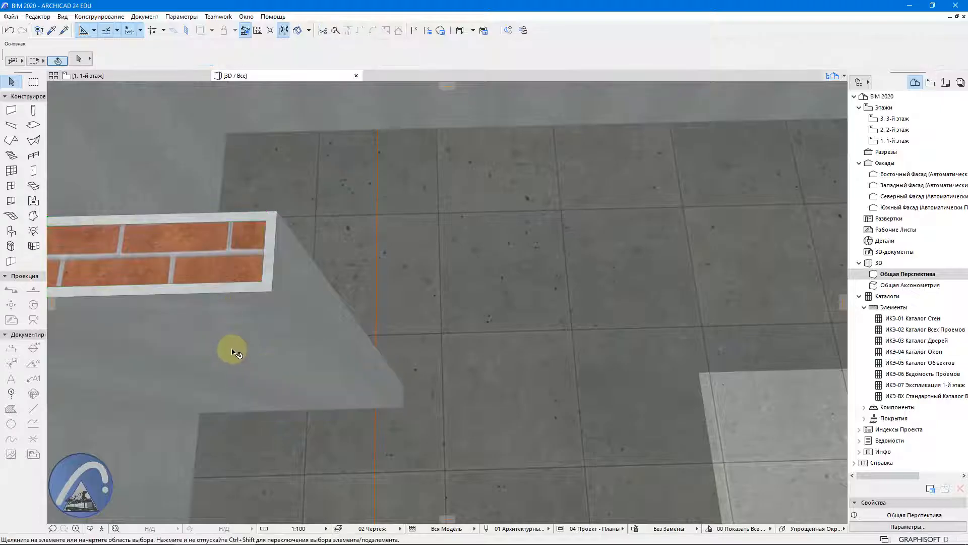
{"action": "middle_click_drag", "start_coordinate": [232, 350], "coordinate": [462, 162]}
{"action": "scroll", "coordinate": [420, 282], "scroll_direction": "down", "scroll_amount": 1}
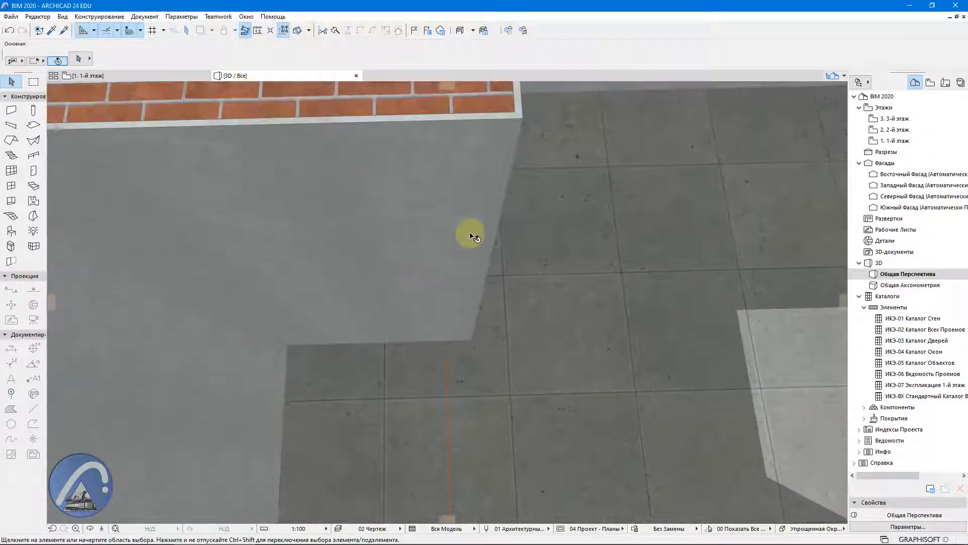
{"action": "left_click", "coordinate": [524, 113]}
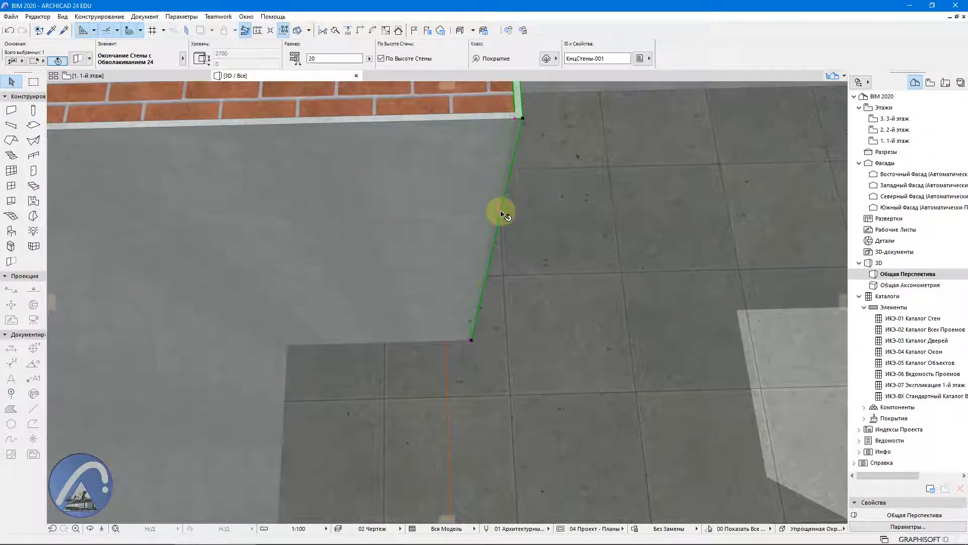
{"action": "key", "text": "Escape"}
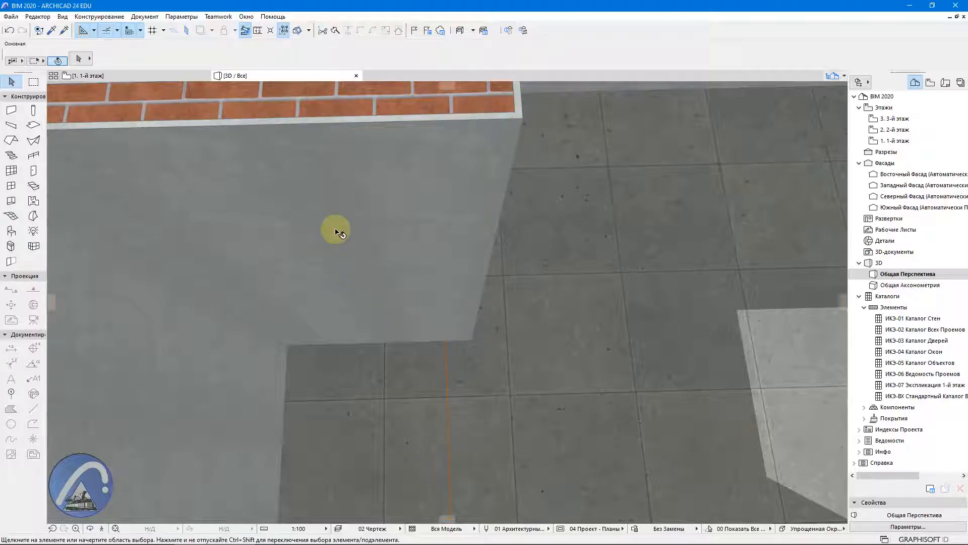
{"action": "scroll", "coordinate": [320, 320], "scroll_direction": "down", "scroll_amount": 1}
{"action": "scroll", "coordinate": [321, 321], "scroll_direction": "down", "scroll_amount": 1}
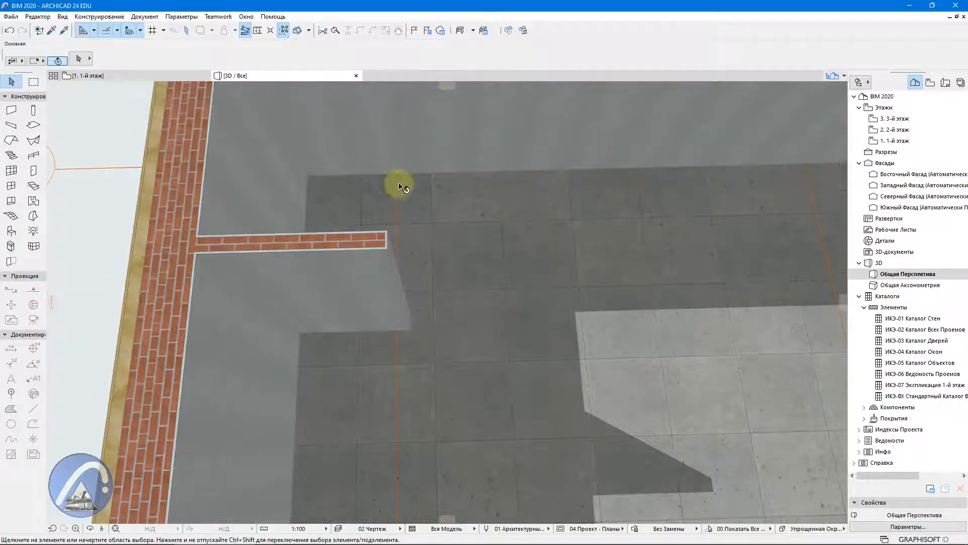
{"action": "scroll", "coordinate": [240, 289], "scroll_direction": "down", "scroll_amount": 2}
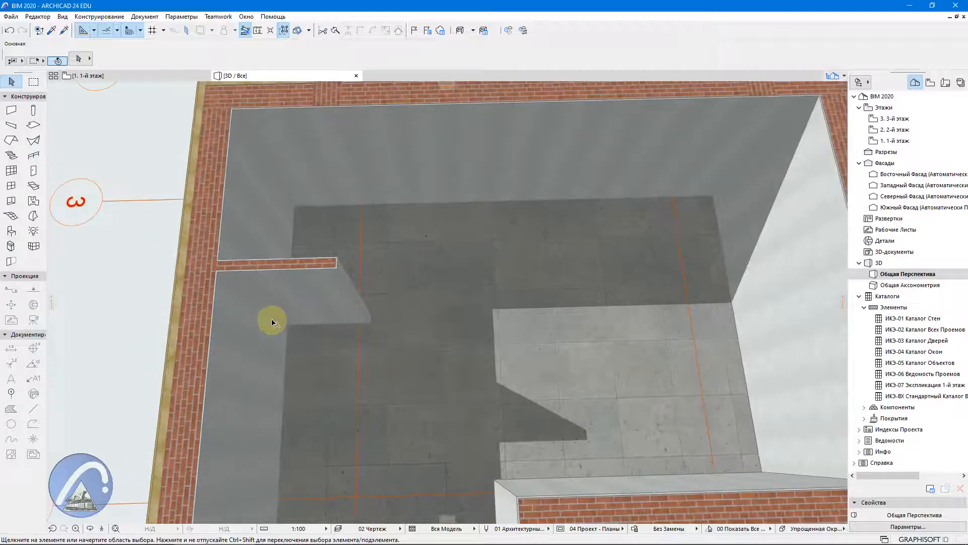
Step: Examine in 3D the free end of the brick wall projecting outside the house near axis 3
{"action": "middle_click_drag", "start_coordinate": [372, 318], "coordinate": [241, 350]}
{"action": "scroll", "coordinate": [265, 335], "scroll_direction": "down", "scroll_amount": 2}
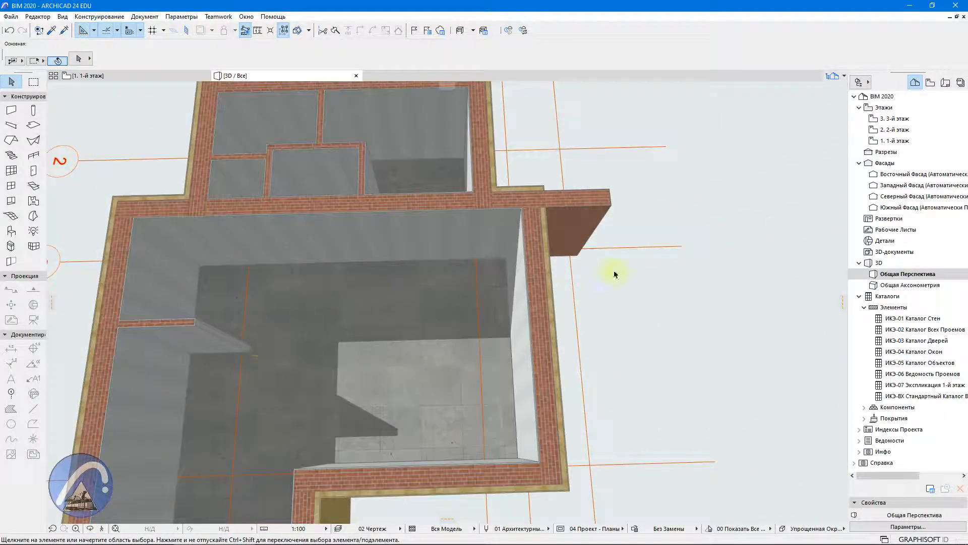
{"action": "scroll", "coordinate": [554, 228], "scroll_direction": "down", "scroll_amount": 1}
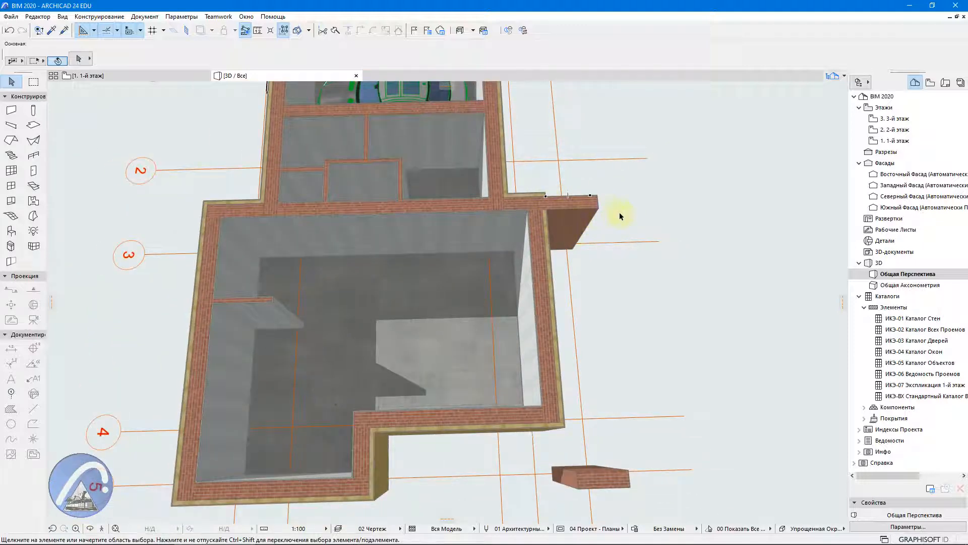
{"action": "scroll", "coordinate": [616, 210], "scroll_direction": "up", "scroll_amount": 2}
{"action": "scroll", "coordinate": [479, 292], "scroll_direction": "up", "scroll_amount": 2}
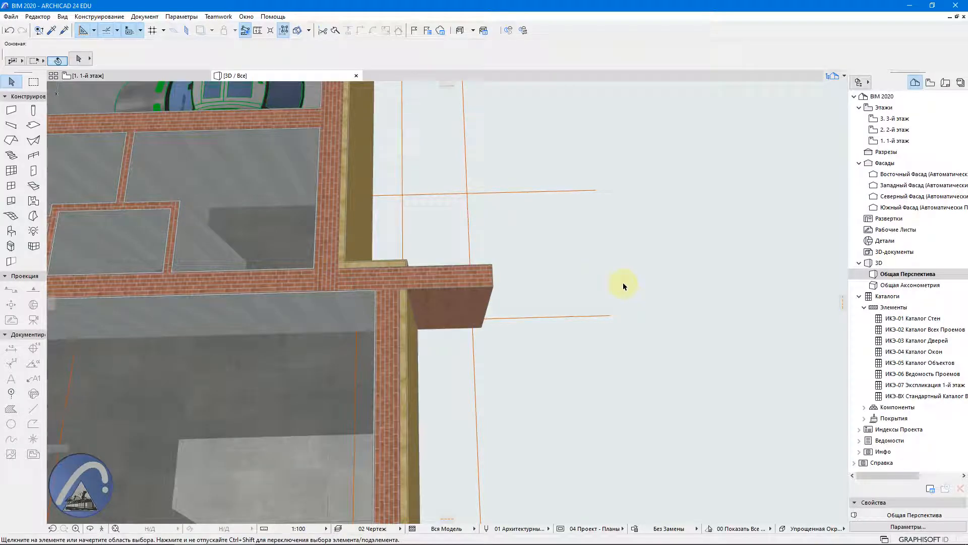
{"action": "scroll", "coordinate": [606, 243], "scroll_direction": "up", "scroll_amount": 2}
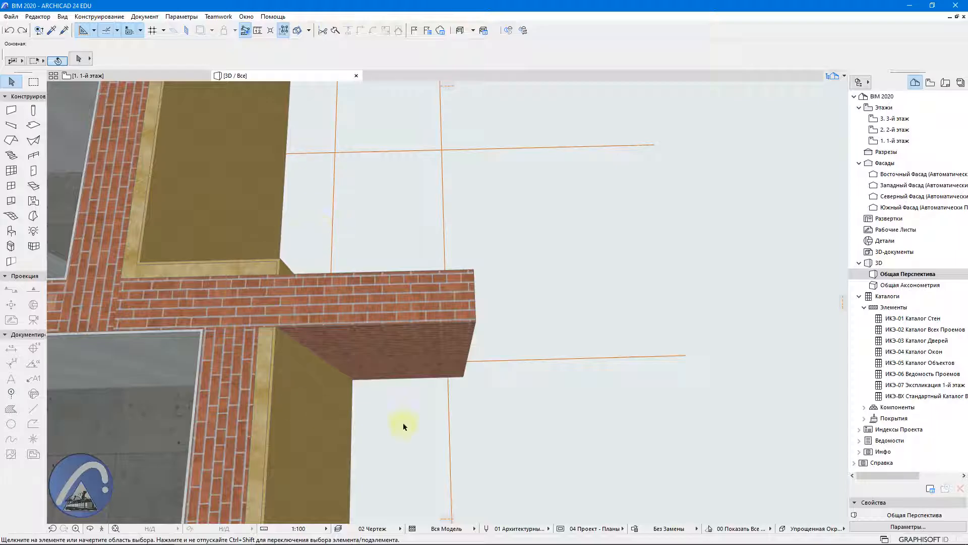
Step: On the first-floor plan, check which composite structure the exterior wall adjoining the projecting brick wall uses
{"action": "left_click", "coordinate": [439, 318]}
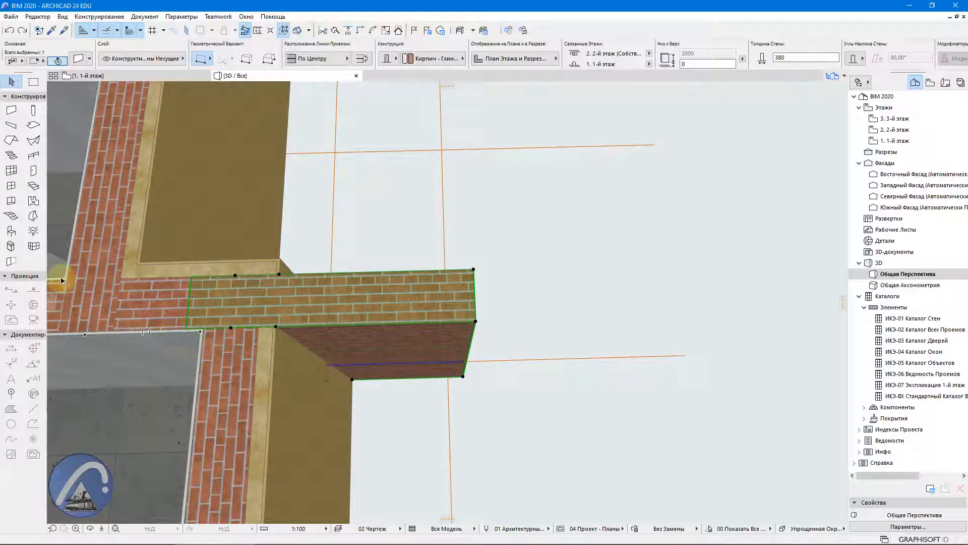
{"action": "mouse_move", "coordinate": [172, 355]}
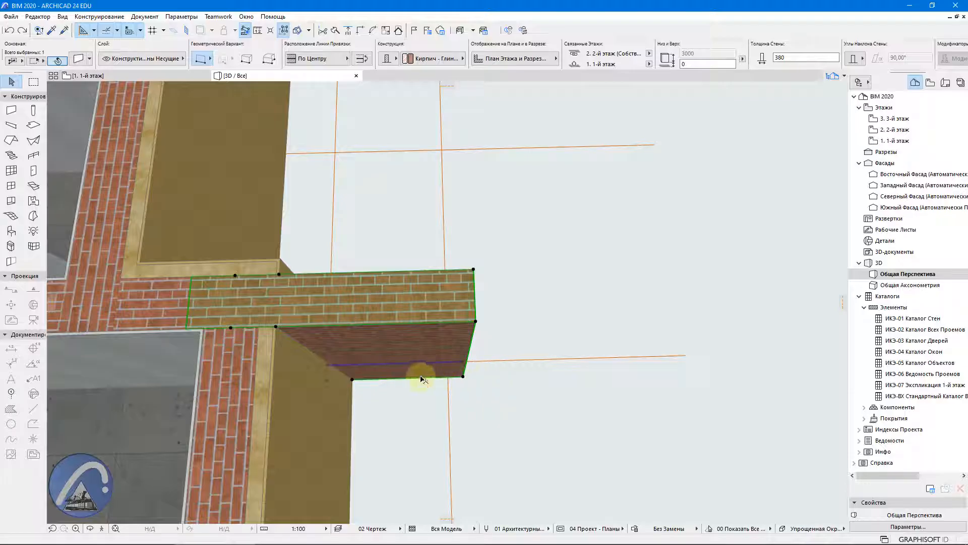
{"action": "mouse_move", "coordinate": [265, 361]}
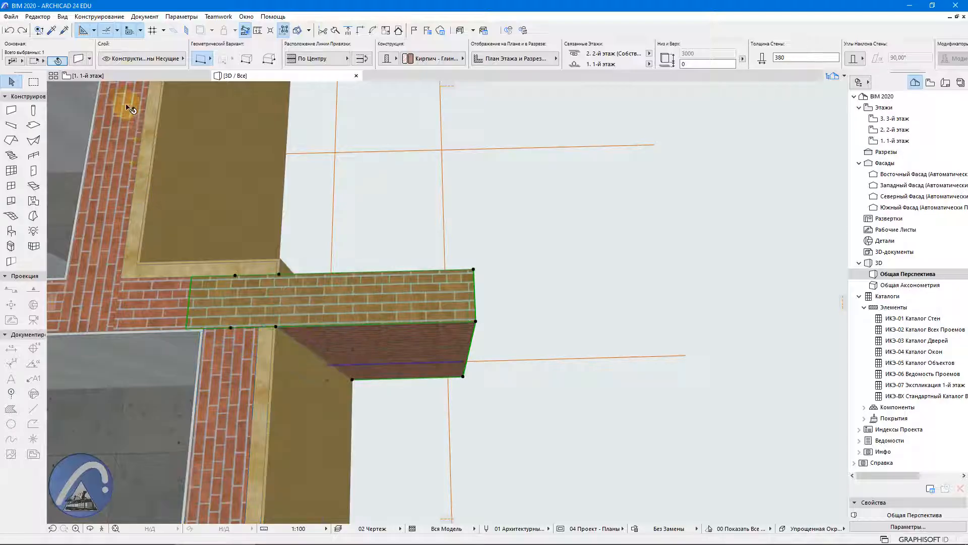
{"action": "left_click", "coordinate": [128, 75]}
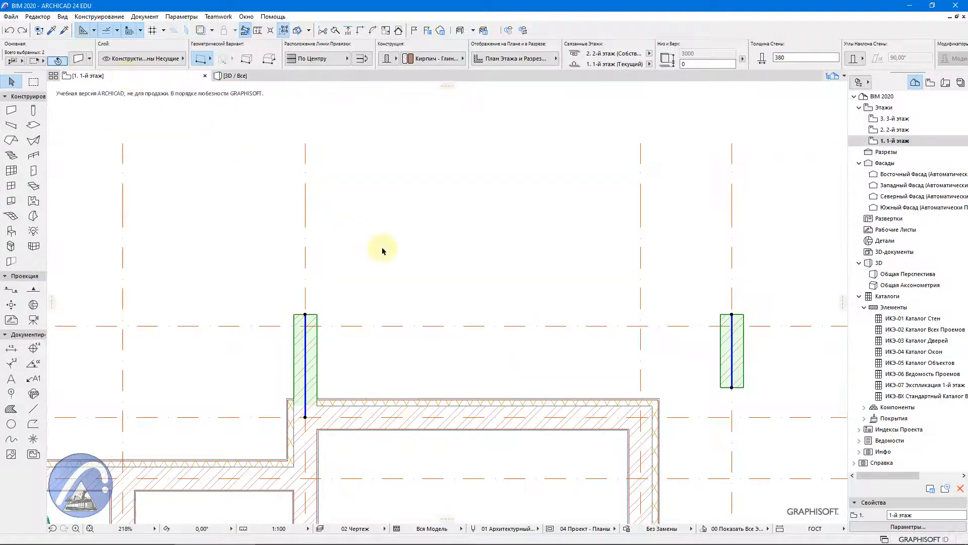
{"action": "left_click", "coordinate": [398, 251]}
{"action": "scroll", "coordinate": [271, 432], "scroll_direction": "up", "scroll_amount": 5}
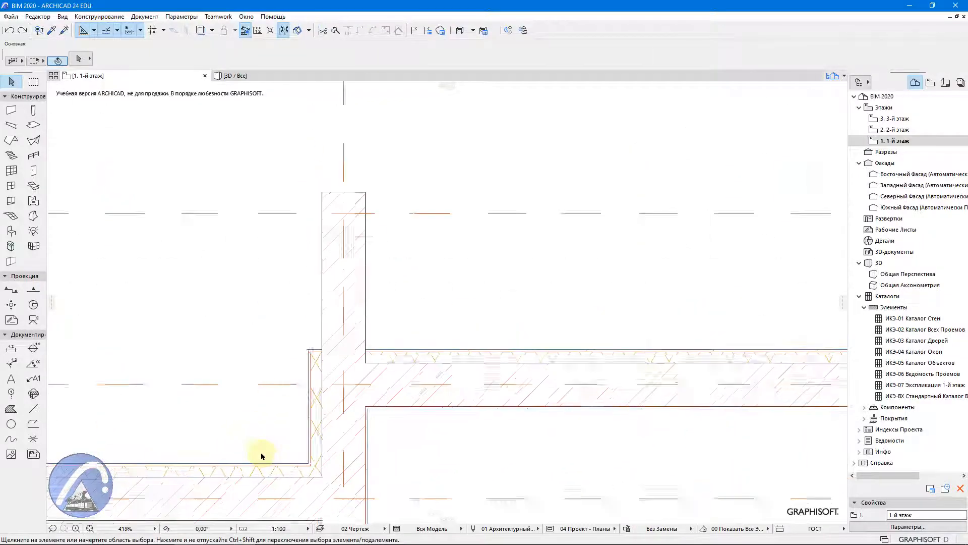
{"action": "left_click", "coordinate": [372, 272]}
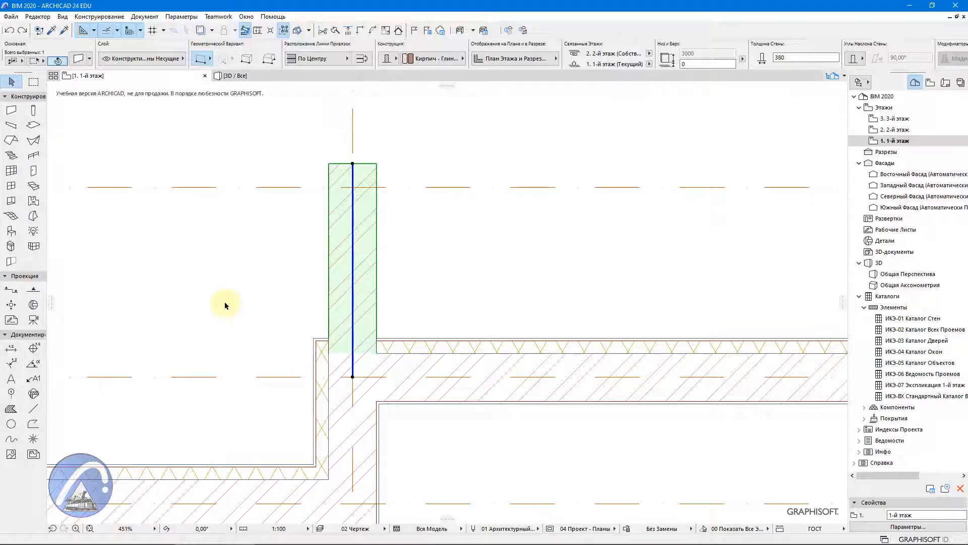
{"action": "middle_click_drag", "start_coordinate": [227, 303], "coordinate": [303, 335]}
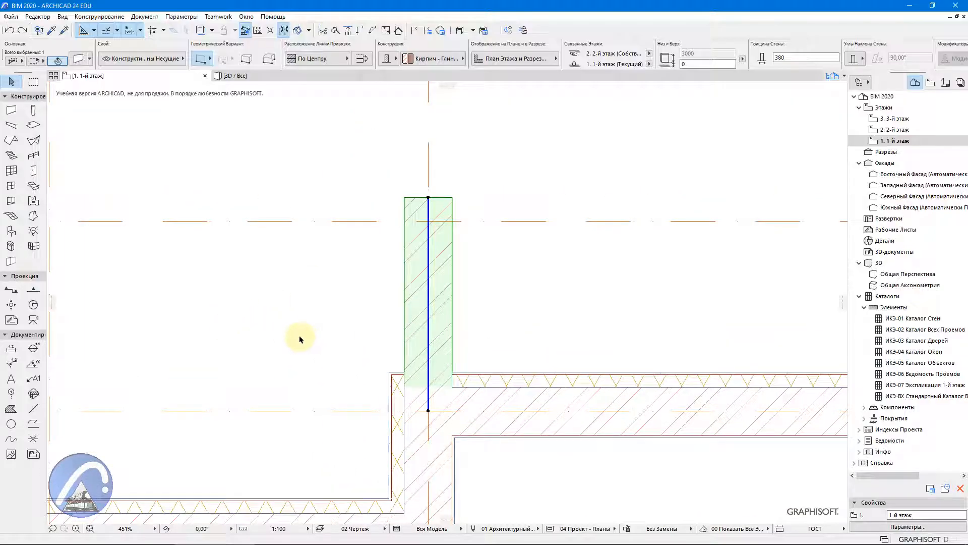
{"action": "left_click", "coordinate": [398, 440]}
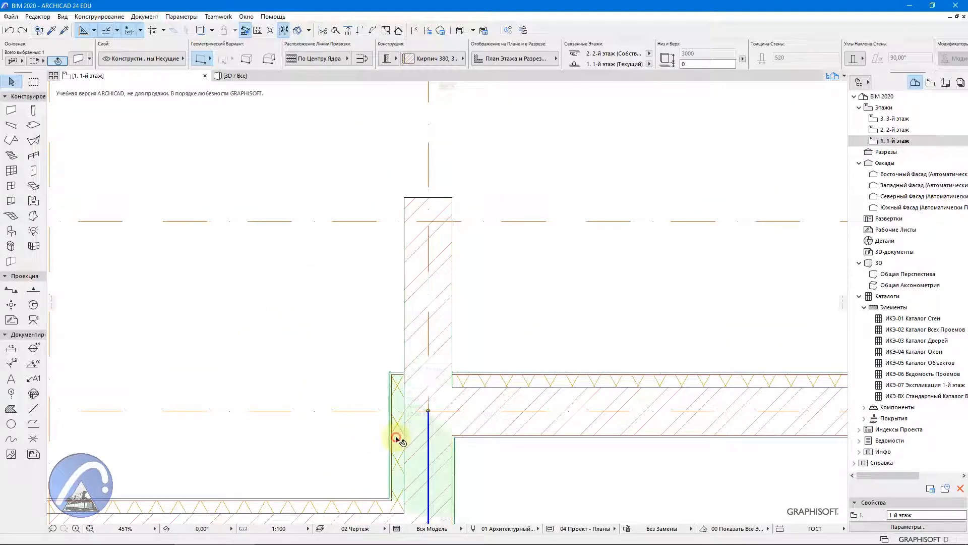
Step: Switch the projecting brick wall to a composite structure and assign it Кирпич 380, Зов
{"action": "left_click", "coordinate": [437, 306]}
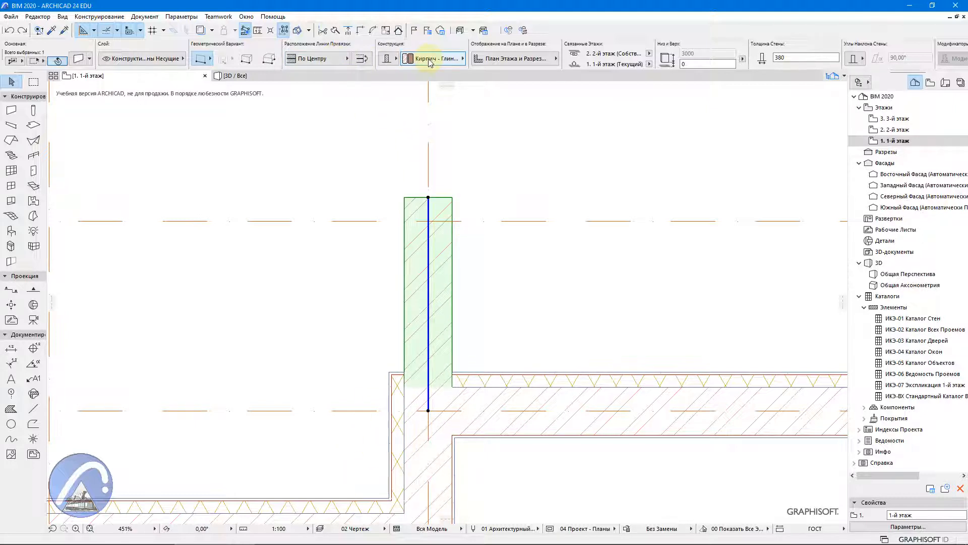
{"action": "left_click", "coordinate": [392, 60]}
{"action": "left_click", "coordinate": [419, 60]}
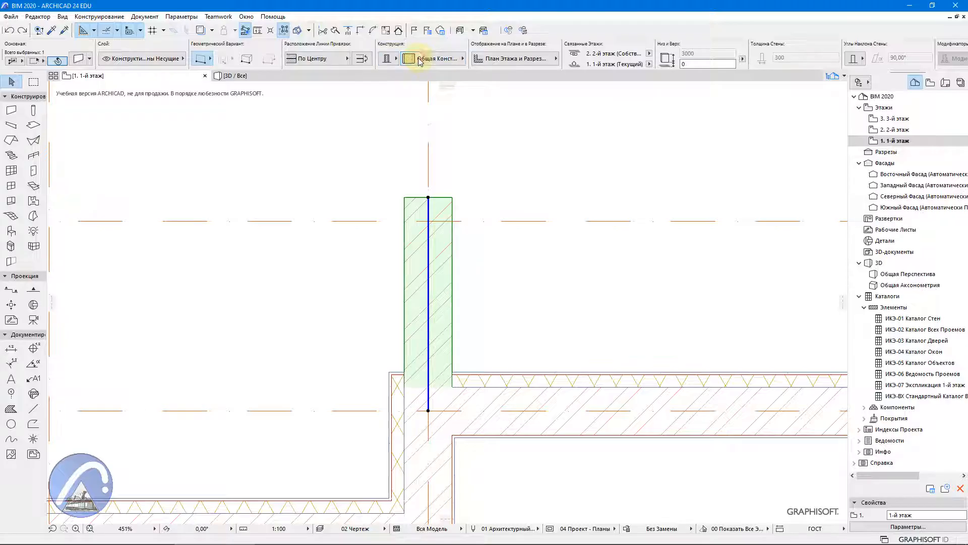
{"action": "left_click", "coordinate": [447, 59]}
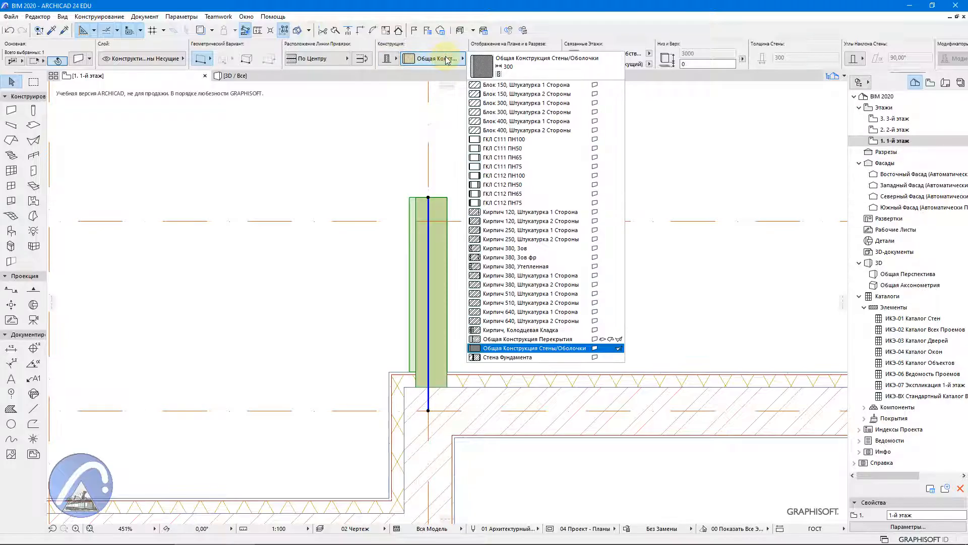
{"action": "left_click", "coordinate": [512, 249]}
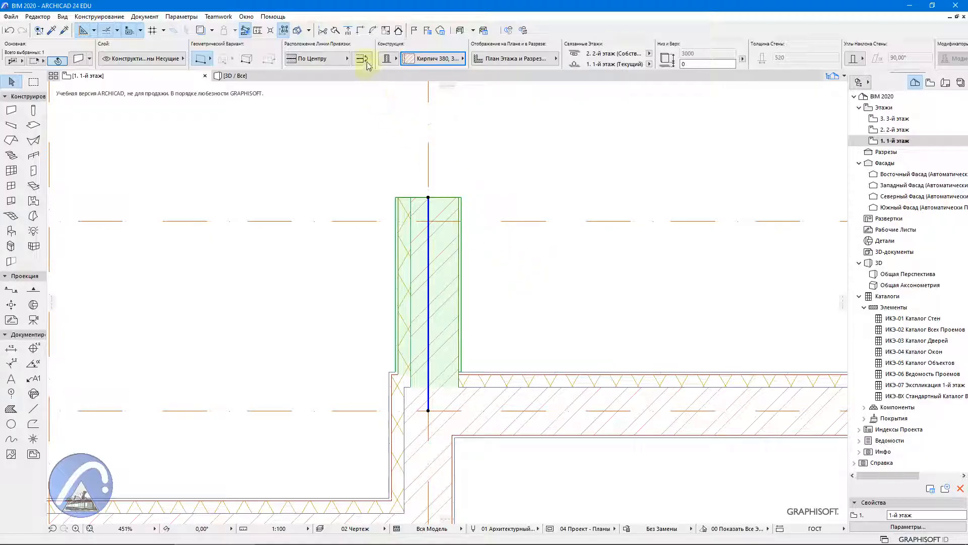
Step: Set the projecting wall's reference line location to the core centre (По Центру Ядра) and deselect the wall
{"action": "left_click", "coordinate": [346, 60]}
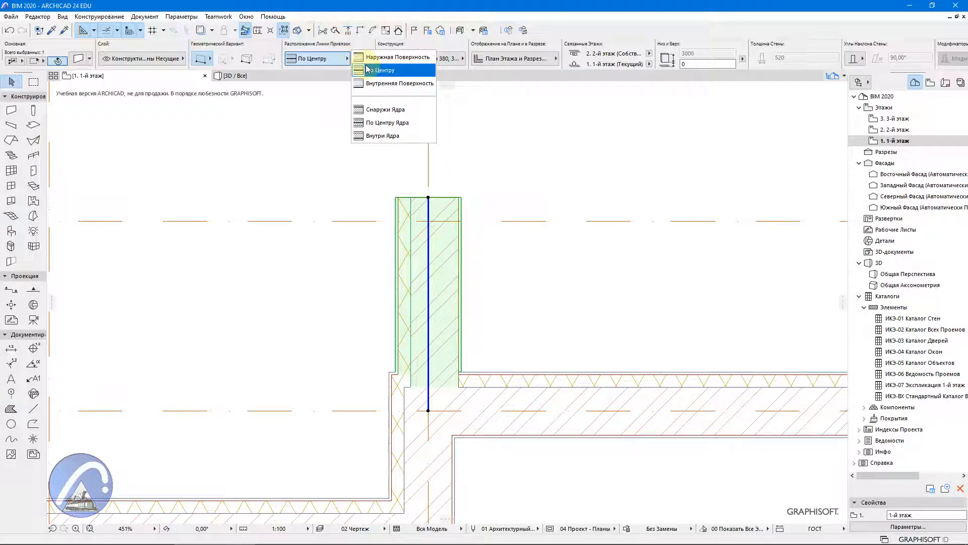
{"action": "left_click", "coordinate": [369, 124]}
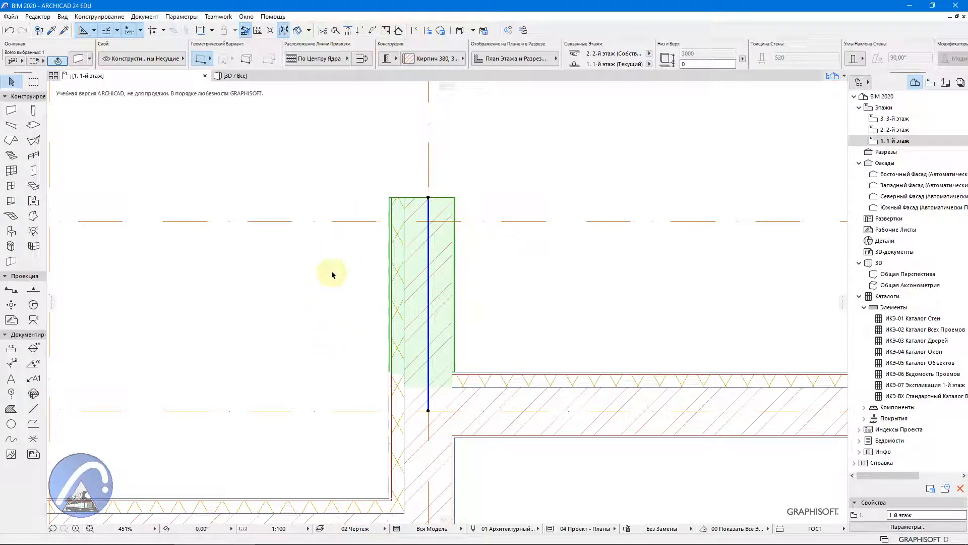
{"action": "middle_click_drag", "start_coordinate": [331, 275], "coordinate": [263, 279]}
{"action": "left_click", "coordinate": [263, 279]}
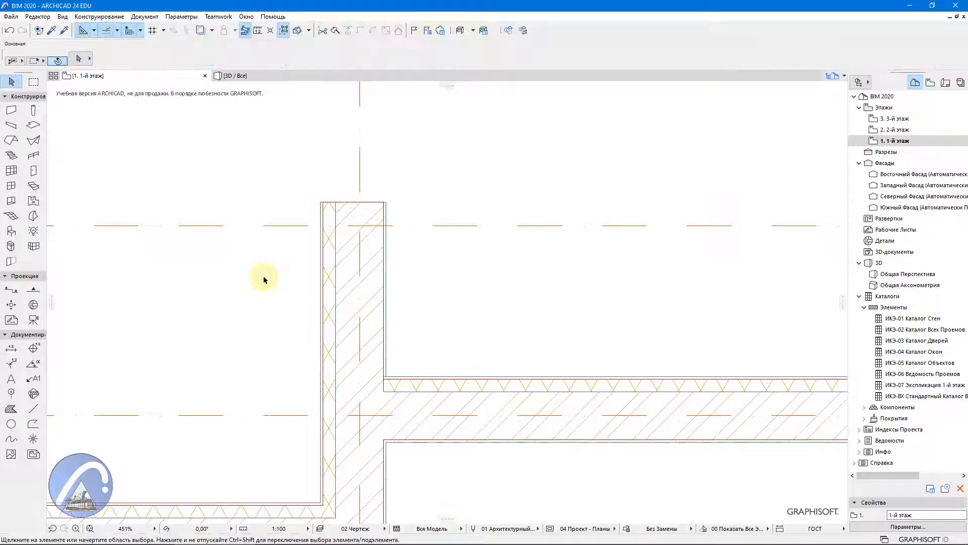
{"action": "left_click", "coordinate": [328, 268]}
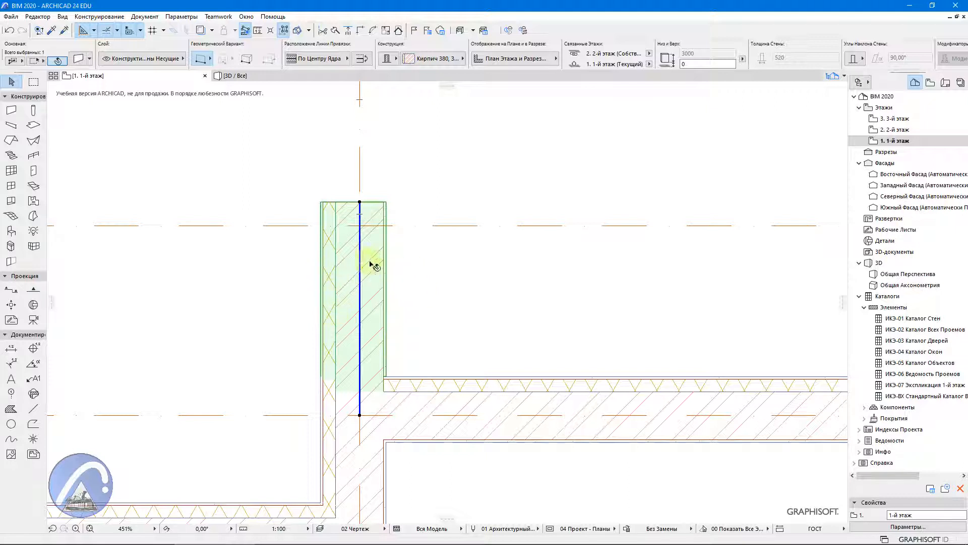
{"action": "mouse_move", "coordinate": [374, 265]}
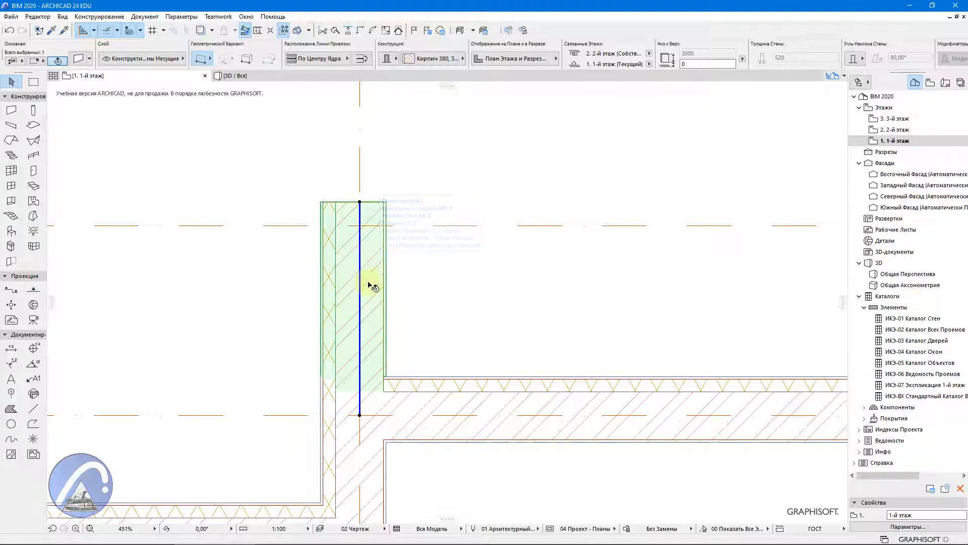
{"action": "left_click", "coordinate": [459, 325]}
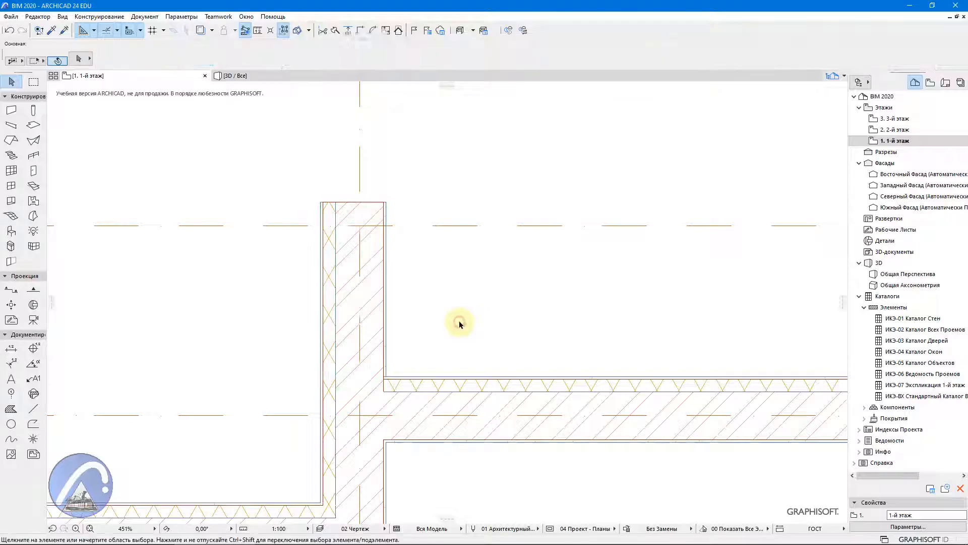
Step: Duplicate the projecting wall's composite Кирпич 380, Зов as a new composite named Кирпич 380, Зов фр
{"action": "left_click", "coordinate": [368, 284]}
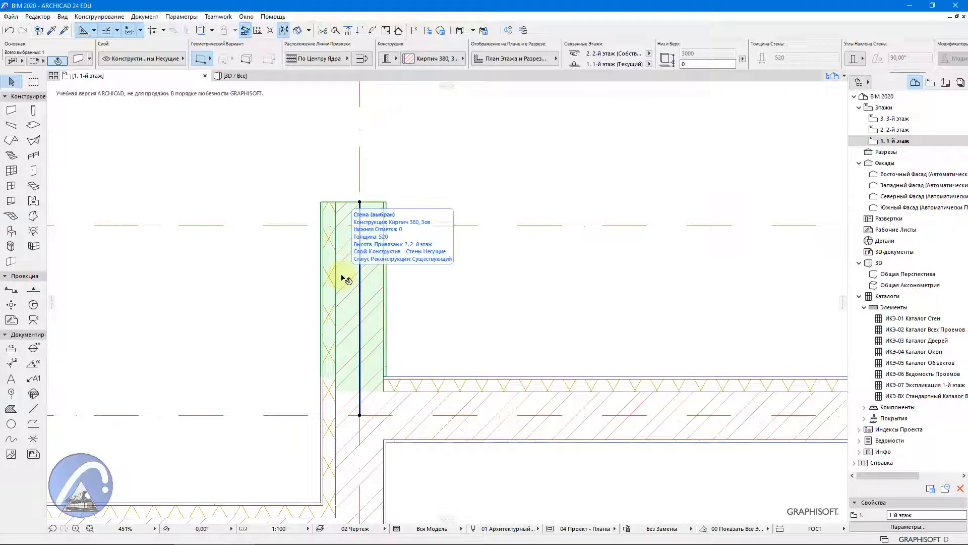
{"action": "left_click", "coordinate": [190, 18]}
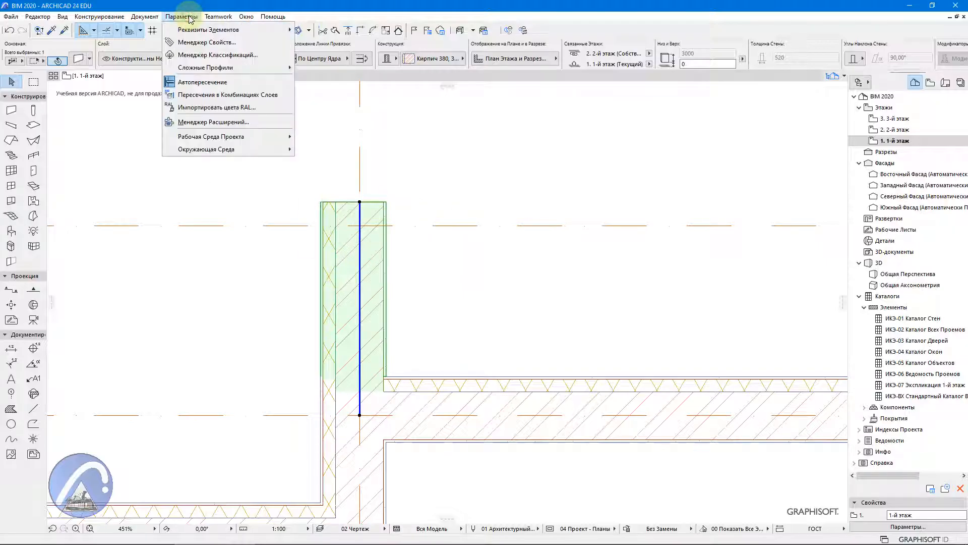
{"action": "mouse_move", "coordinate": [197, 32]}
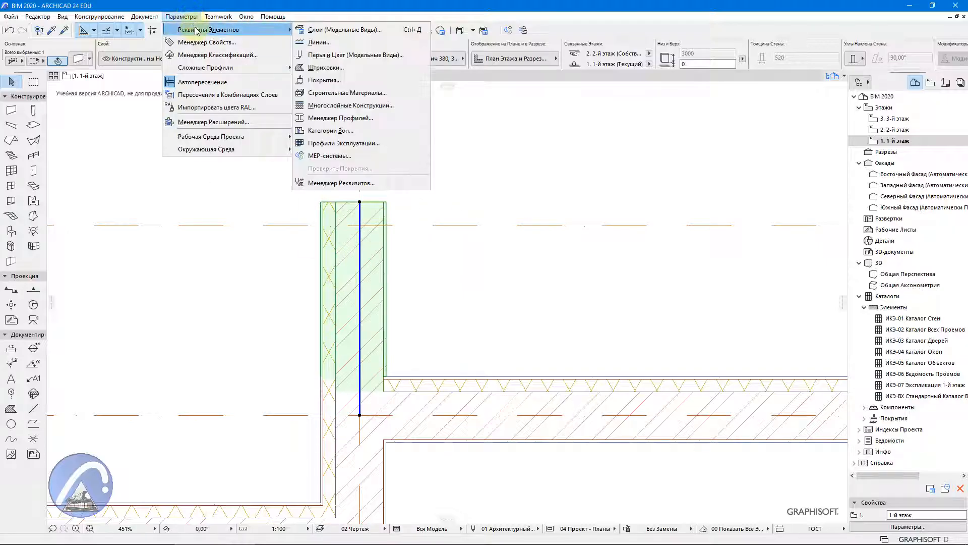
{"action": "left_click", "coordinate": [329, 107]}
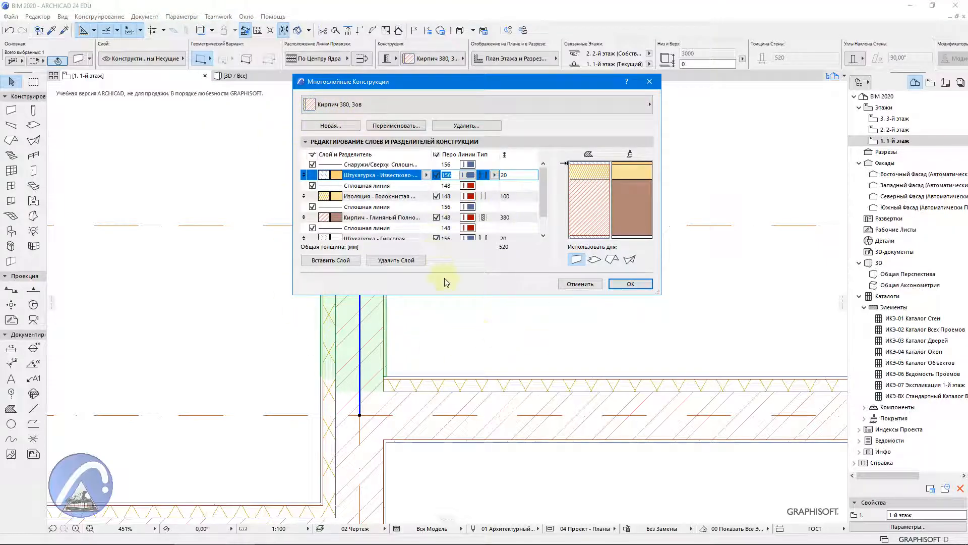
{"action": "left_click_drag", "start_coordinate": [449, 297], "coordinate": [453, 336]}
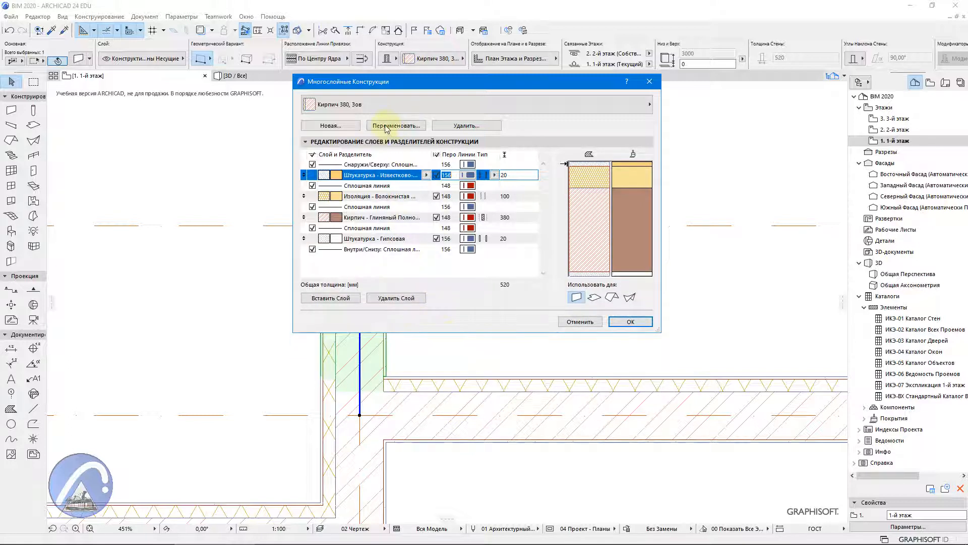
{"action": "left_click", "coordinate": [325, 126]}
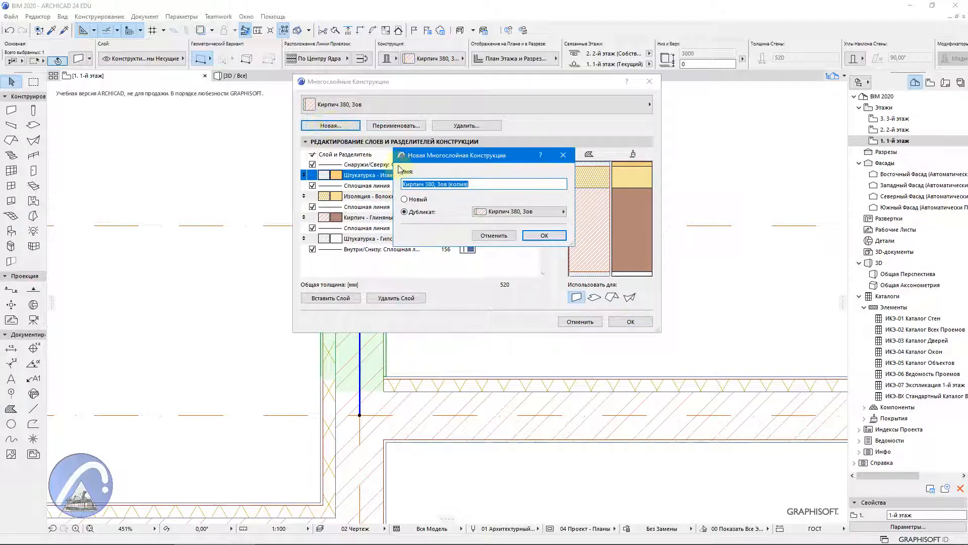
{"action": "left_click_drag", "start_coordinate": [499, 183], "coordinate": [457, 185]}
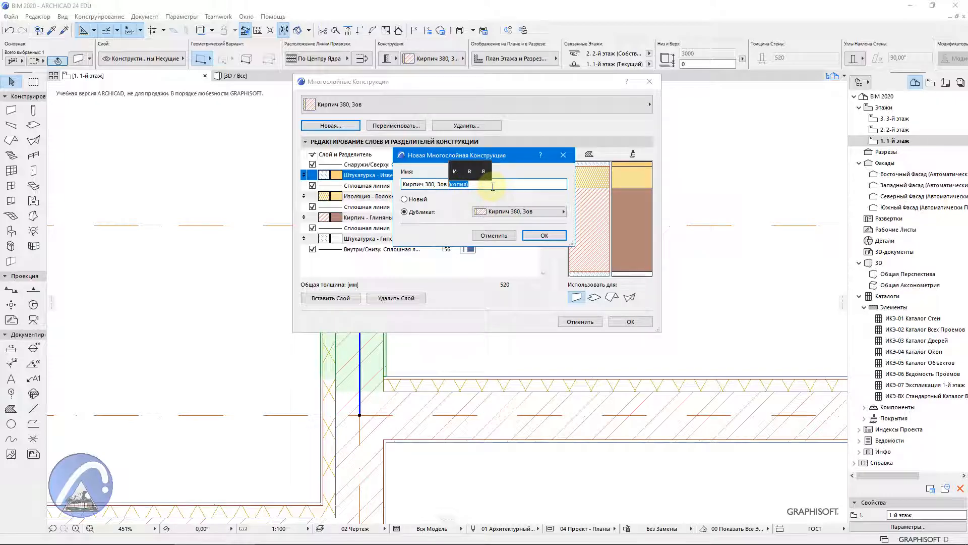
{"action": "type", "text": "фр"}
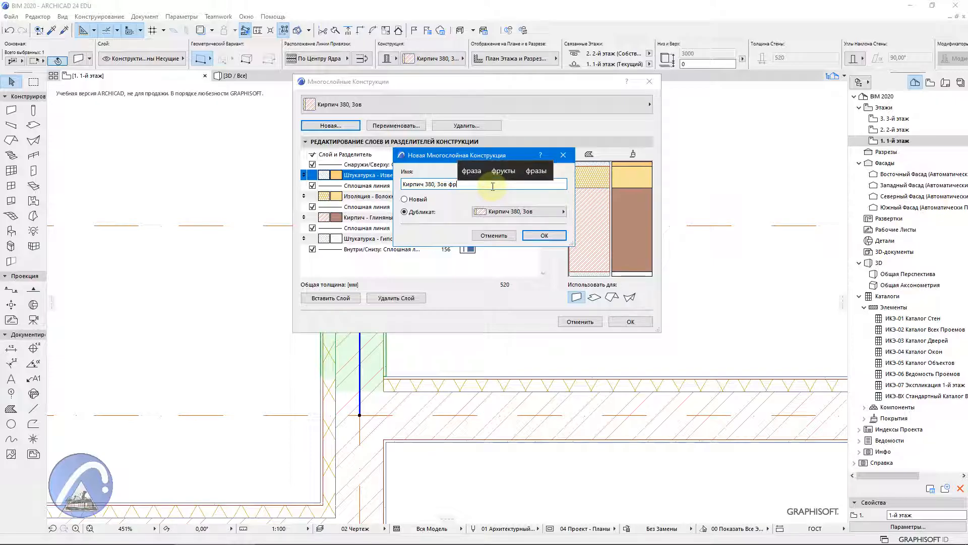
{"action": "left_click", "coordinate": [536, 235]}
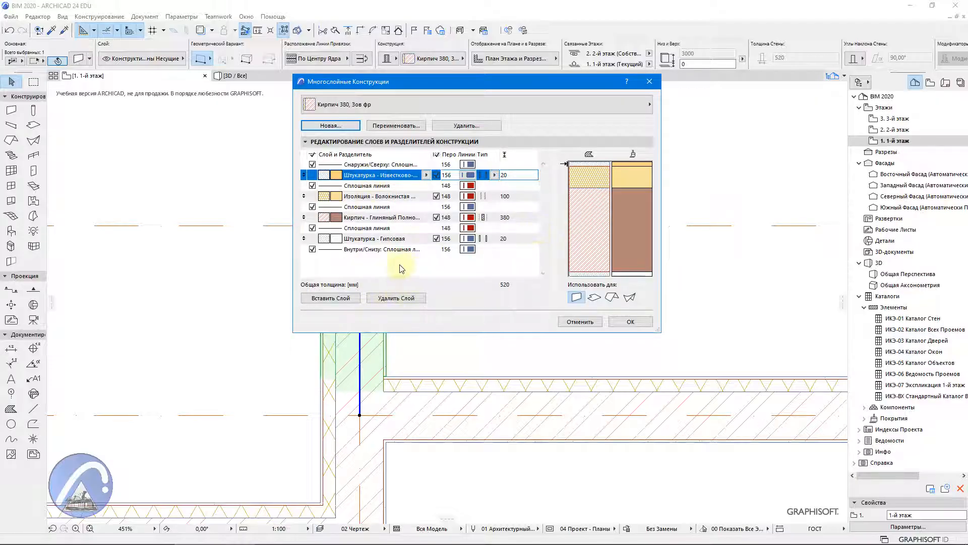
Step: Insert a second 100 mm fibrous insulation layer (Изоляция - Волокнистая) and place it directly after the brick core
{"action": "left_click", "coordinate": [362, 198]}
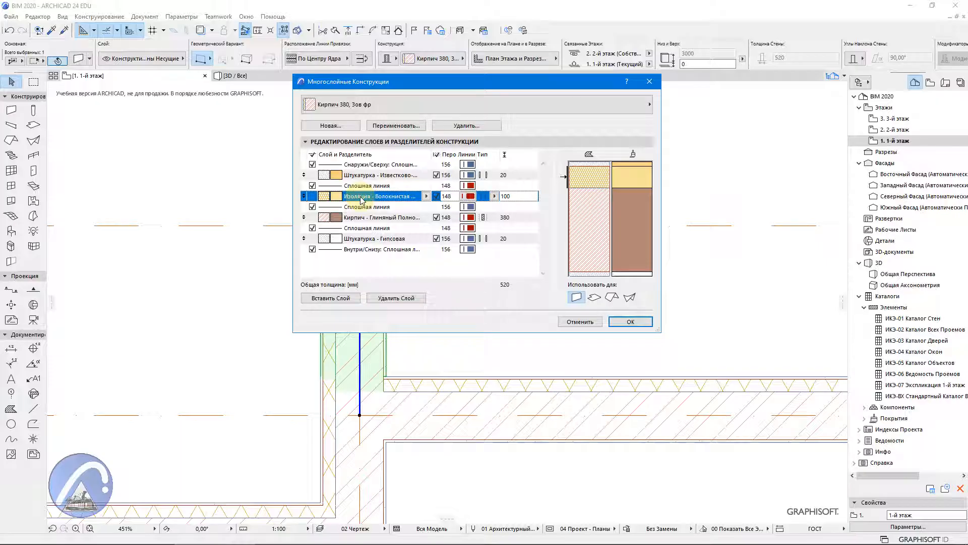
{"action": "left_click", "coordinate": [329, 298]}
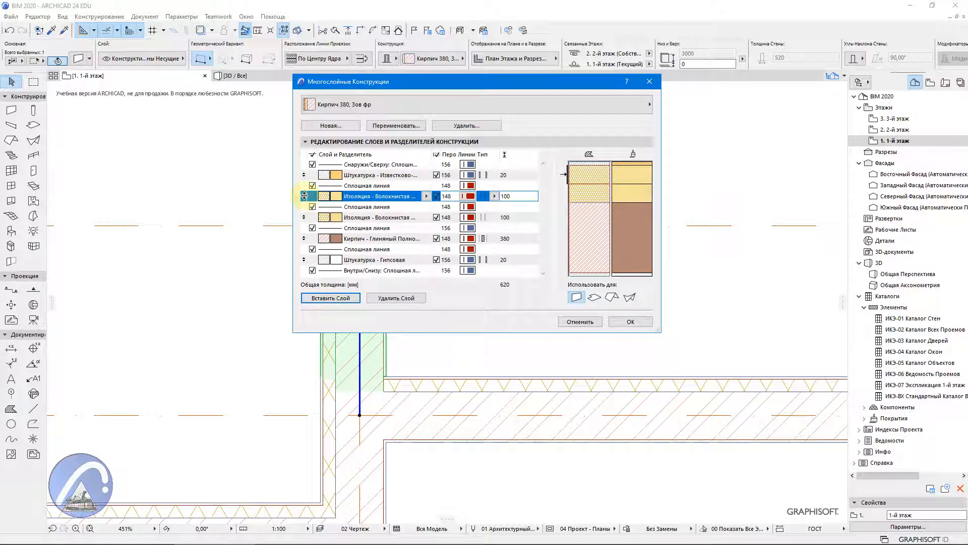
{"action": "left_click_drag", "start_coordinate": [304, 196], "coordinate": [300, 239]}
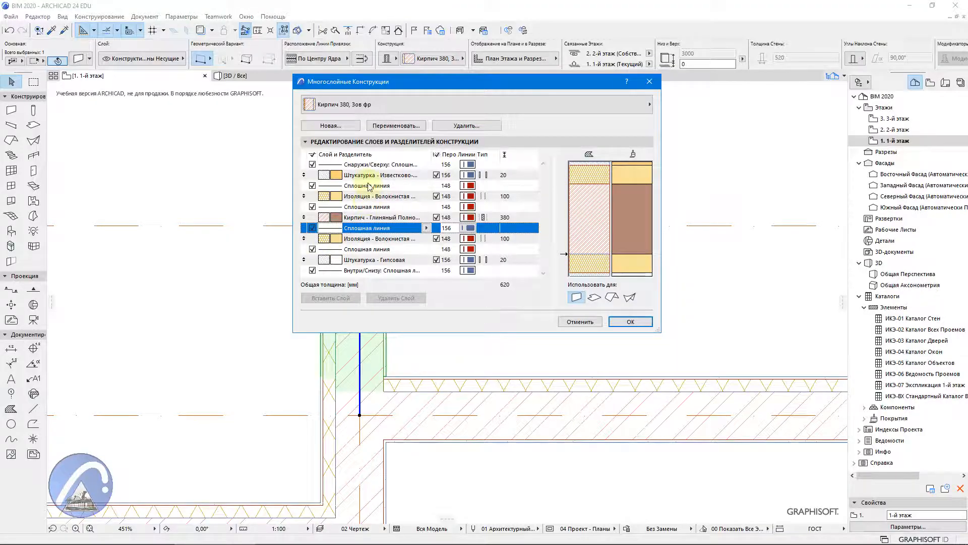
Step: Insert another 20 mm lime plaster layer (Штукатурка - Известково-) and place it after the second insulation layer
{"action": "left_click", "coordinate": [374, 177]}
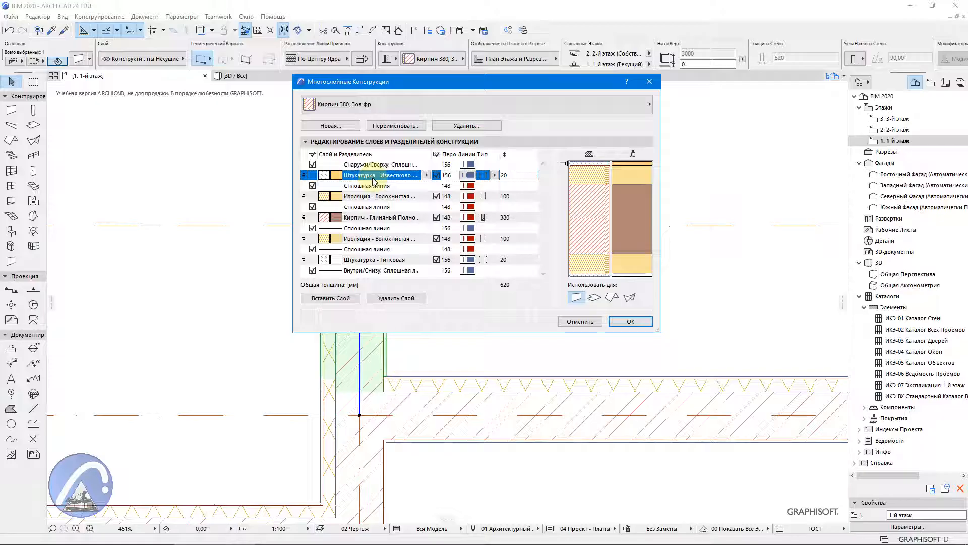
{"action": "left_click", "coordinate": [343, 299]}
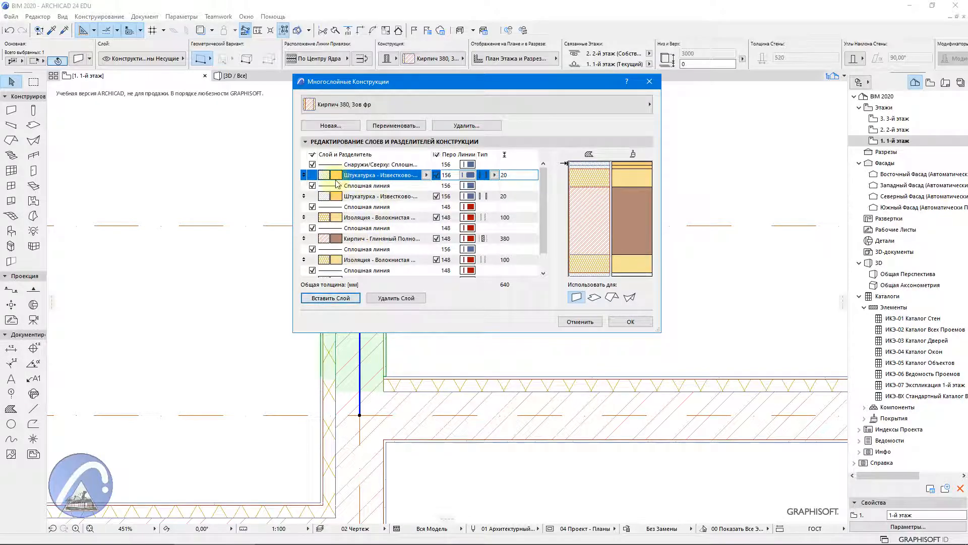
{"action": "left_click_drag", "start_coordinate": [304, 174], "coordinate": [304, 260]}
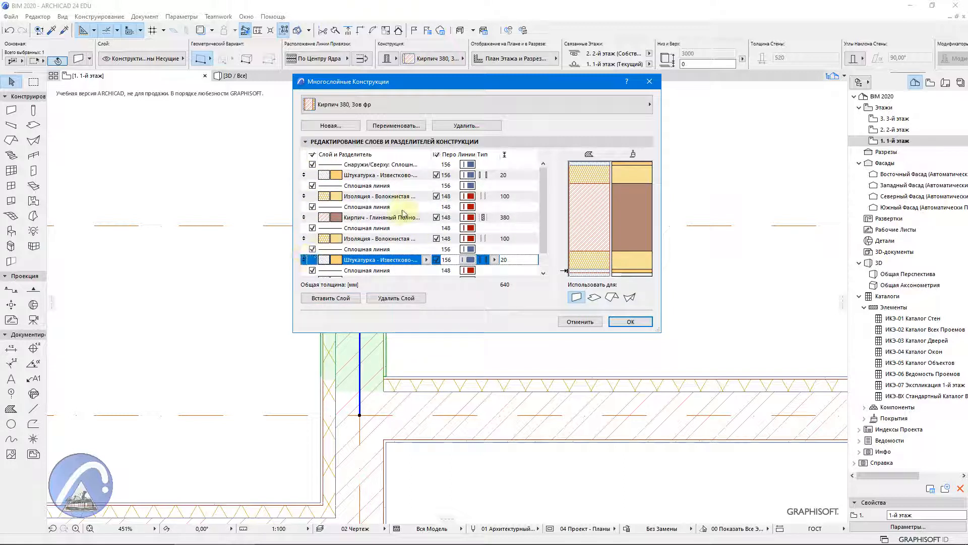
Step: Delete the 20 mm gypsum plaster layer (Штукатурка - Гипсовая) from the Кирпич 380, Зов фр composite and save the composite
{"action": "scroll", "coordinate": [396, 252], "scroll_direction": "down", "scroll_amount": 1}
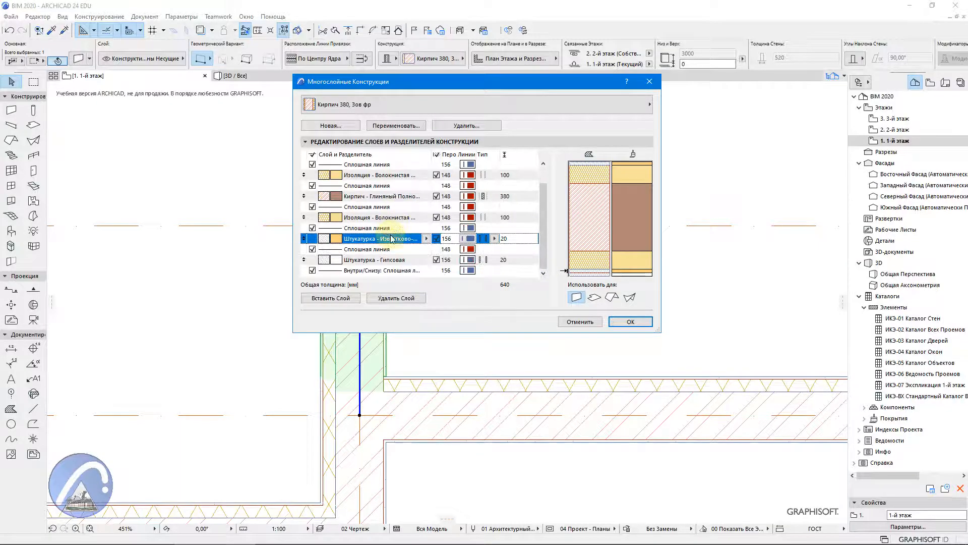
{"action": "left_click", "coordinate": [376, 260]}
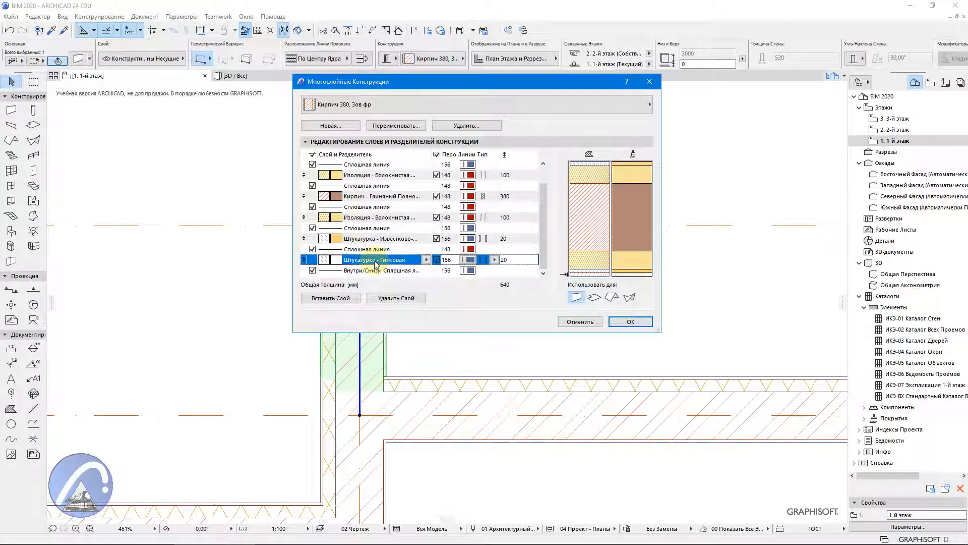
{"action": "left_click", "coordinate": [396, 298]}
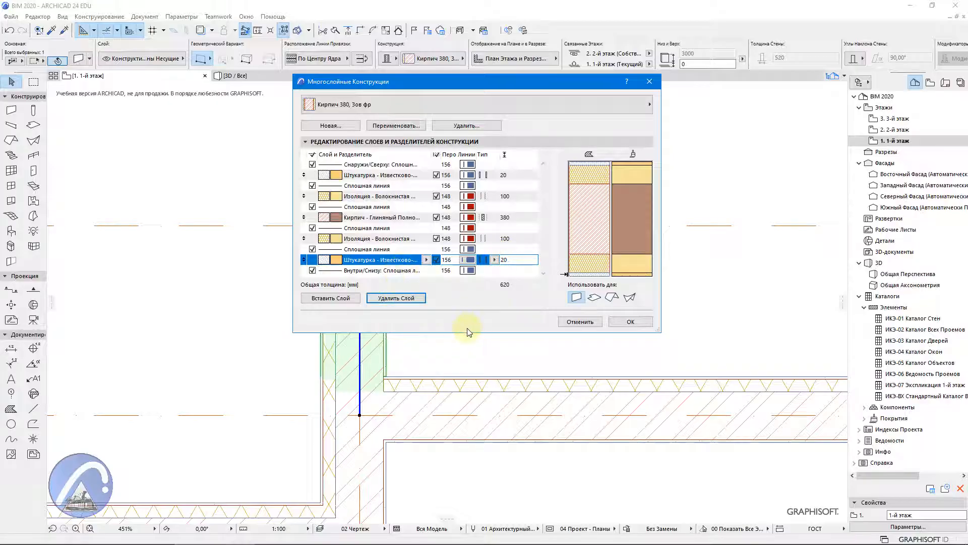
{"action": "left_click_drag", "start_coordinate": [465, 333], "coordinate": [463, 395]}
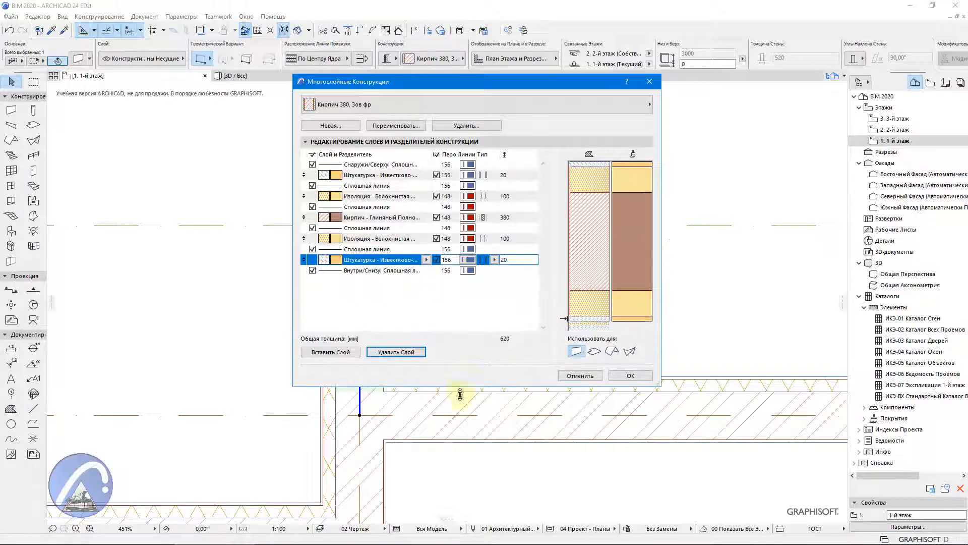
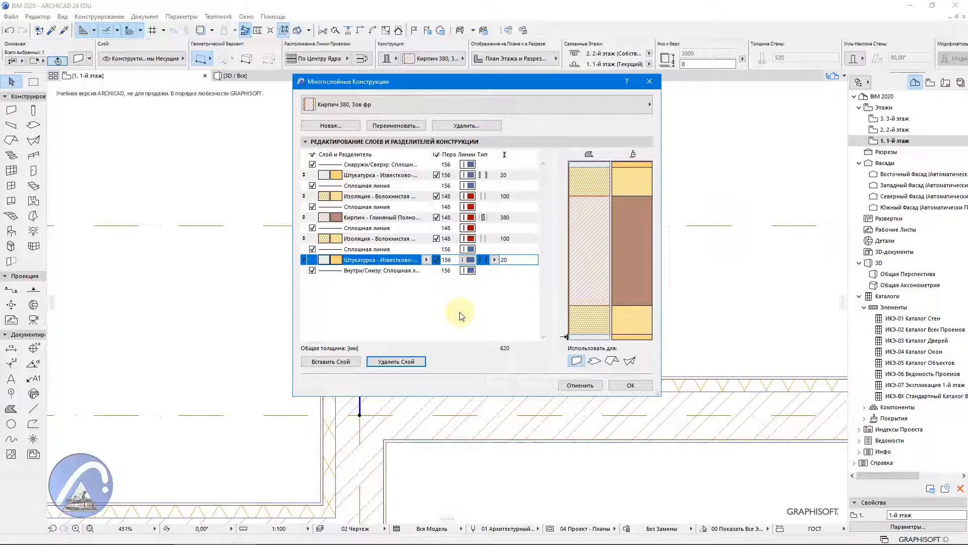
{"action": "left_click", "coordinate": [616, 387]}
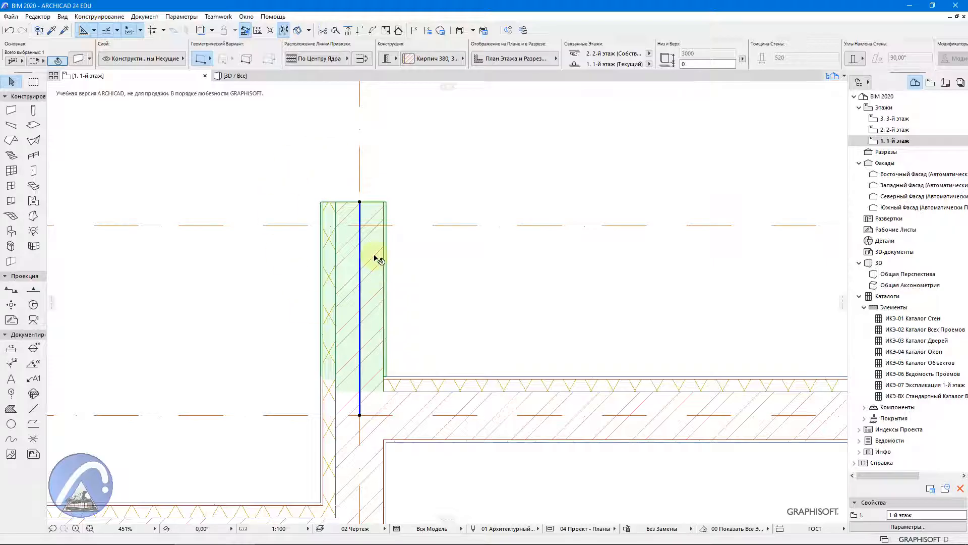
Step: Assign the Кирпич 380, Зов фр composite to the projecting wall and deselect the wall
{"action": "left_click", "coordinate": [438, 63]}
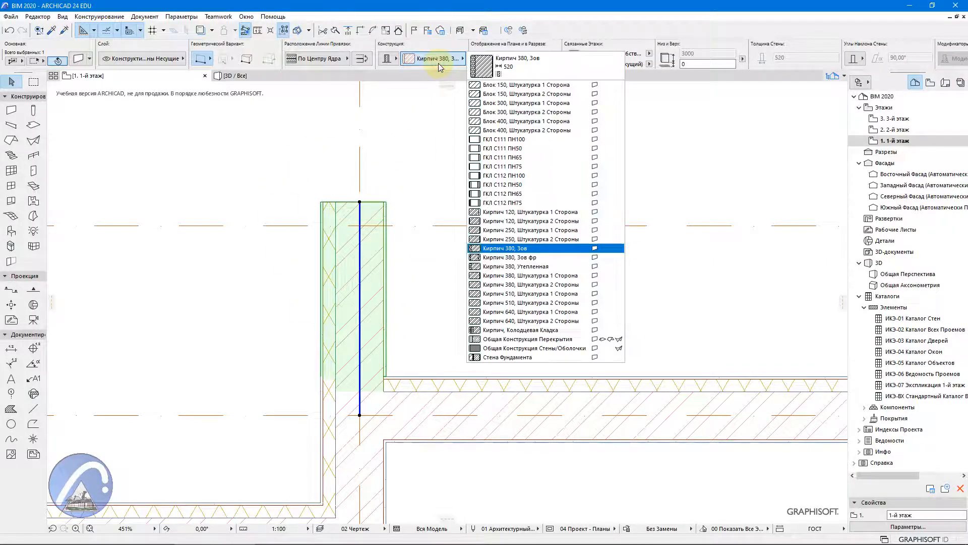
{"action": "left_click", "coordinate": [539, 258]}
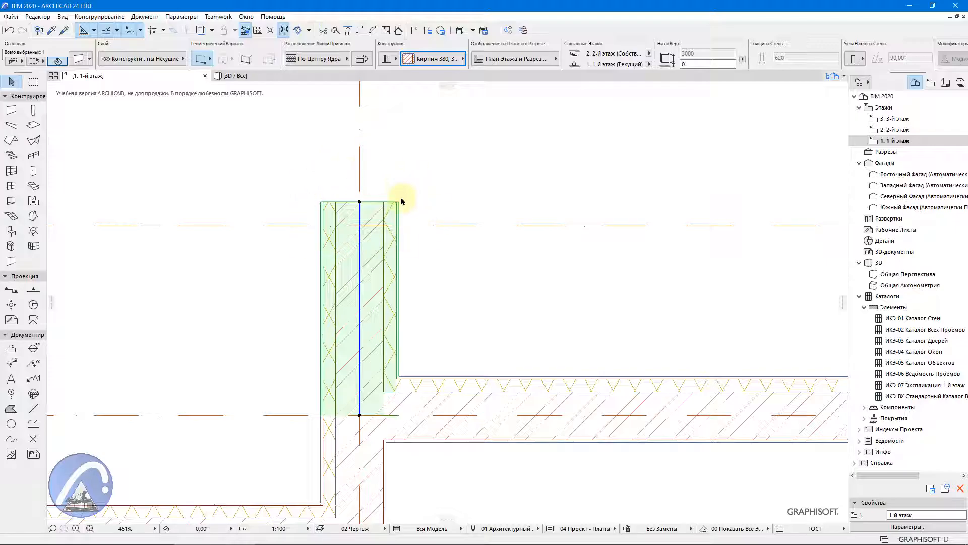
{"action": "left_click", "coordinate": [150, 316]}
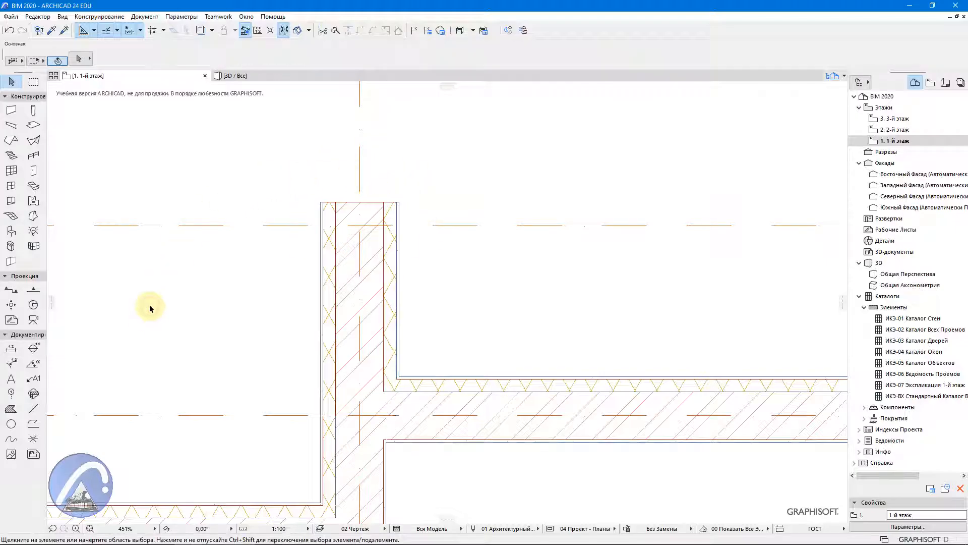
Step: Try a wrapping wall end (Окончание Стены с Обволакиванием 24) on the projecting wall's free end
{"action": "left_click", "coordinate": [10, 261]}
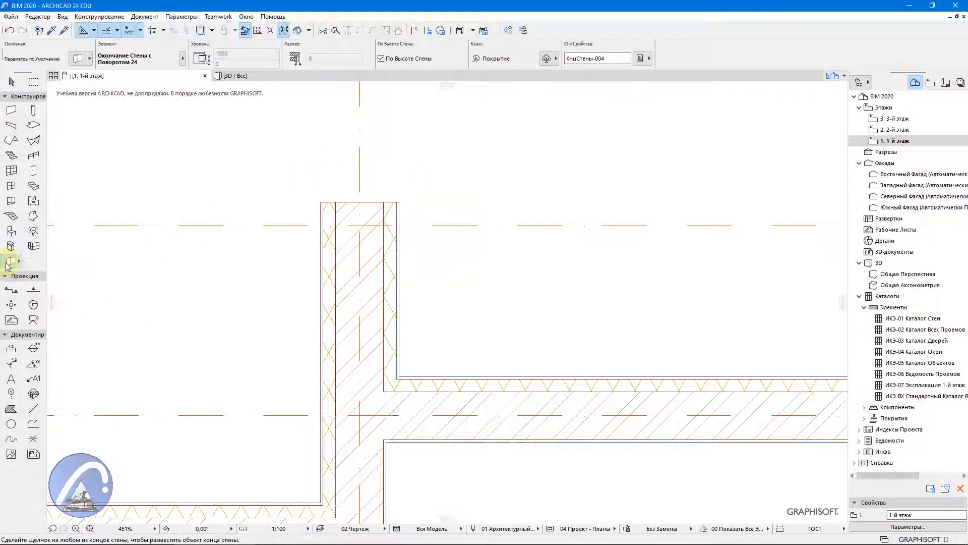
{"action": "left_click", "coordinate": [78, 58]}
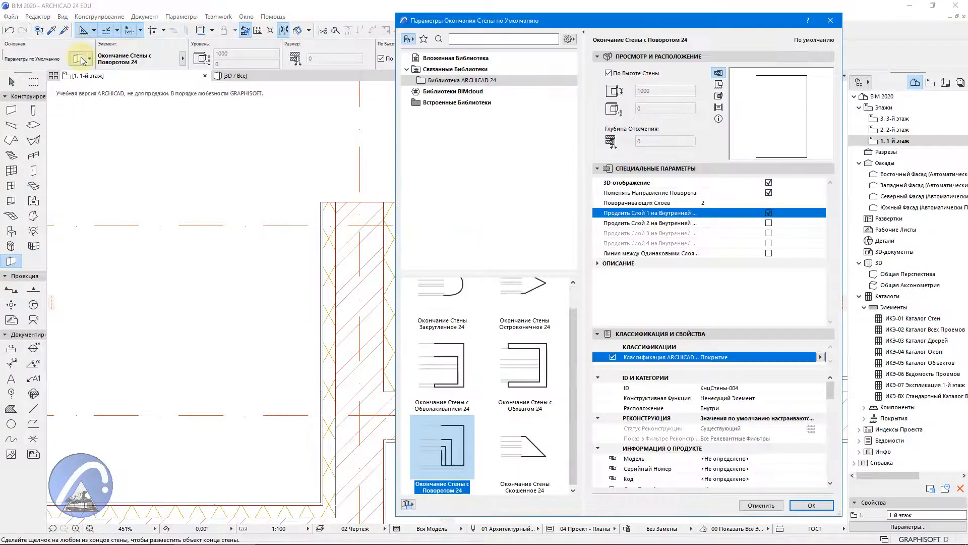
{"action": "left_click", "coordinate": [447, 362]}
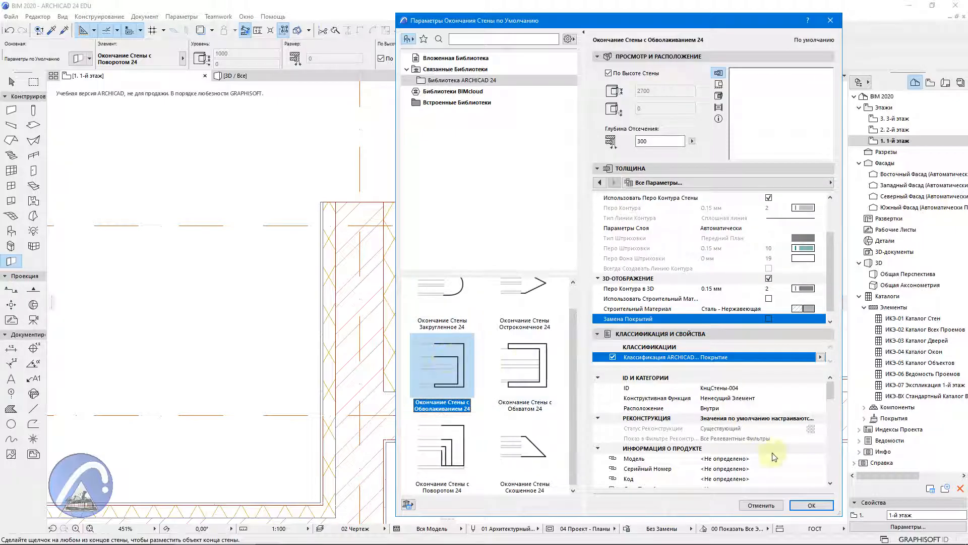
{"action": "left_click", "coordinate": [811, 505]}
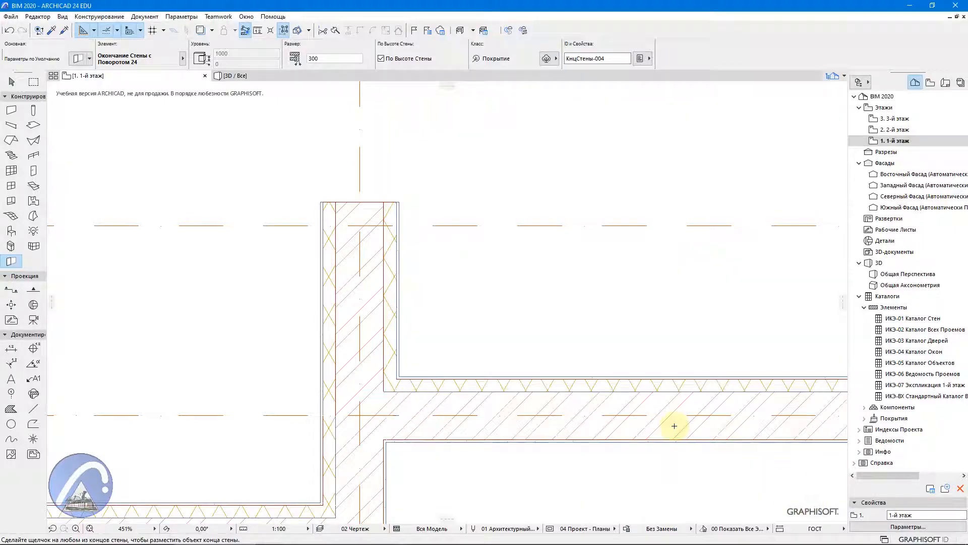
{"action": "left_click", "coordinate": [361, 201]}
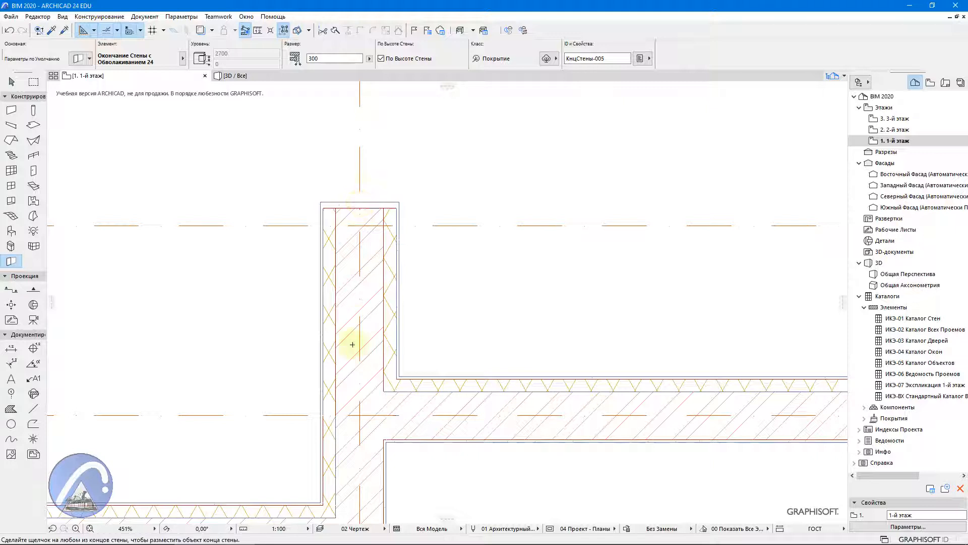
Step: Try reducing the wrapping wall end's thickness across the wall's free end to 20 mm
{"action": "scroll", "coordinate": [370, 219], "scroll_direction": "up", "scroll_amount": 4}
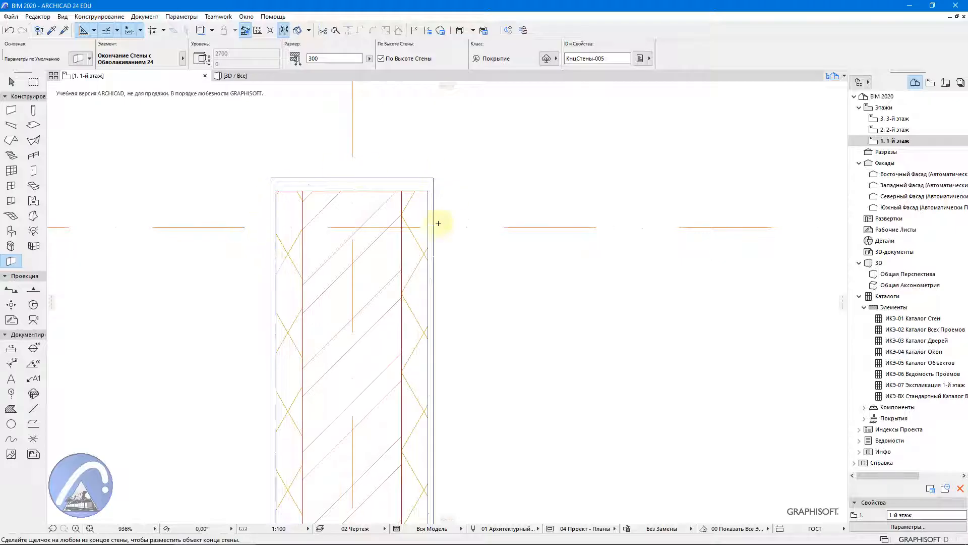
{"action": "left_click", "coordinate": [11, 81]}
{"action": "left_click", "coordinate": [308, 188]}
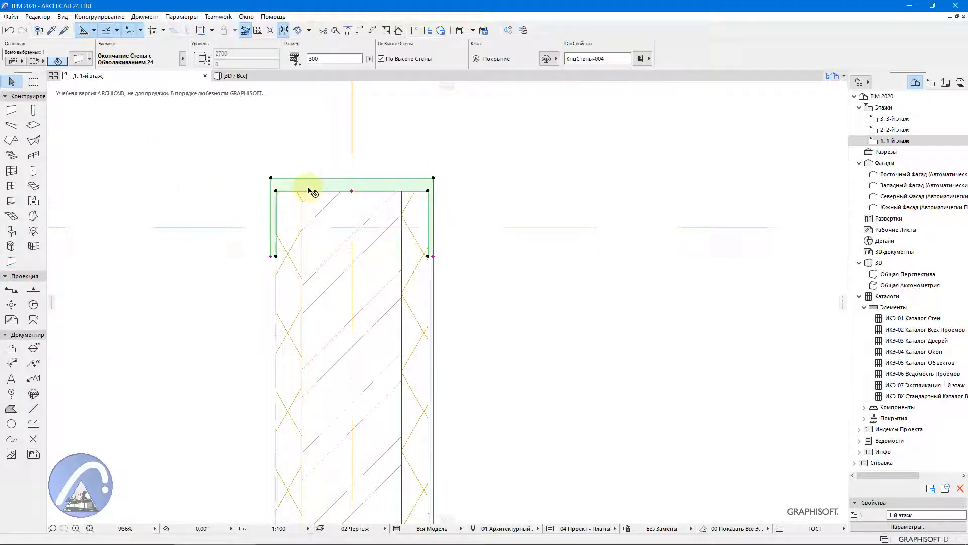
{"action": "left_click", "coordinate": [352, 190]}
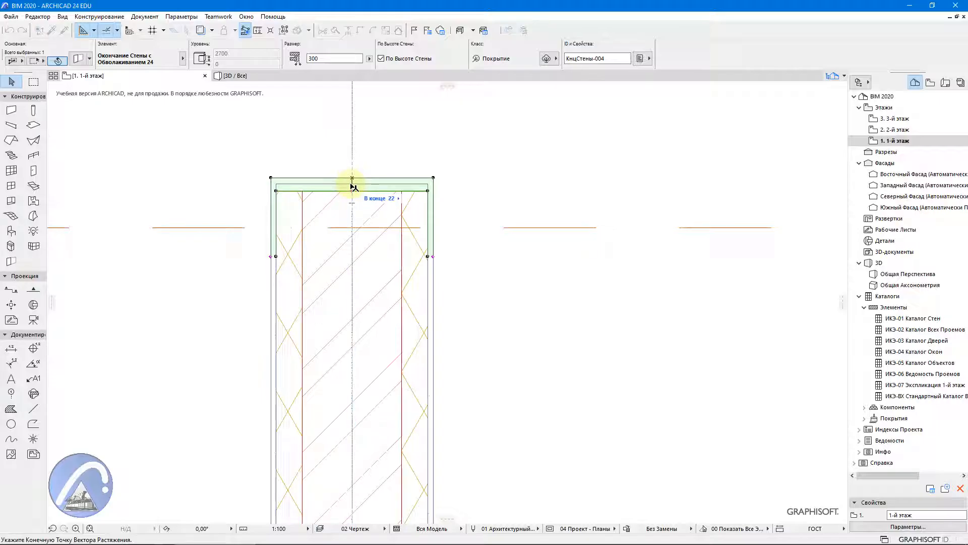
{"action": "type", "text": "20"}
{"action": "key", "text": "Return"}
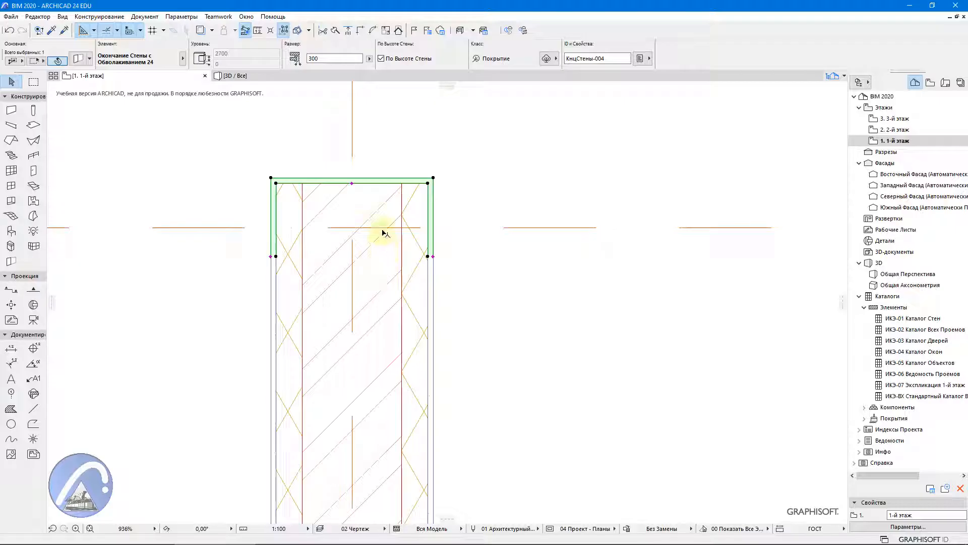
{"action": "left_click", "coordinate": [500, 200]}
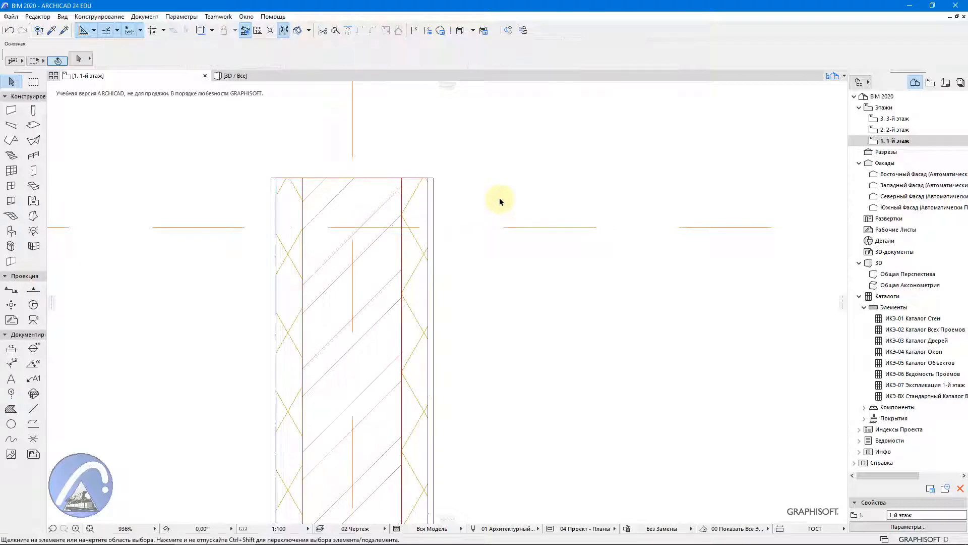
Step: Place a turned wall end (Окончание Стены с Поворотом 24) on the projecting wall's free end
{"action": "left_click", "coordinate": [376, 203]}
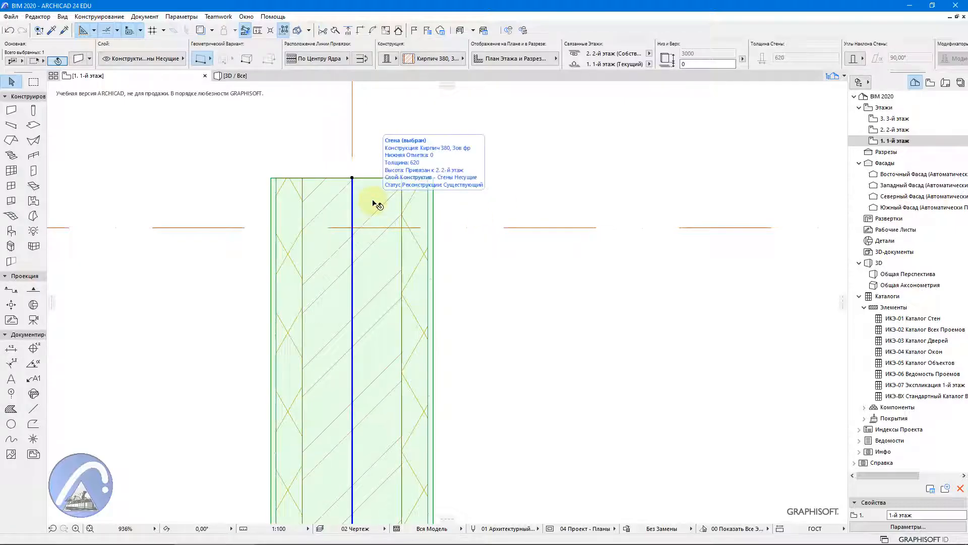
{"action": "left_click", "coordinate": [12, 261]}
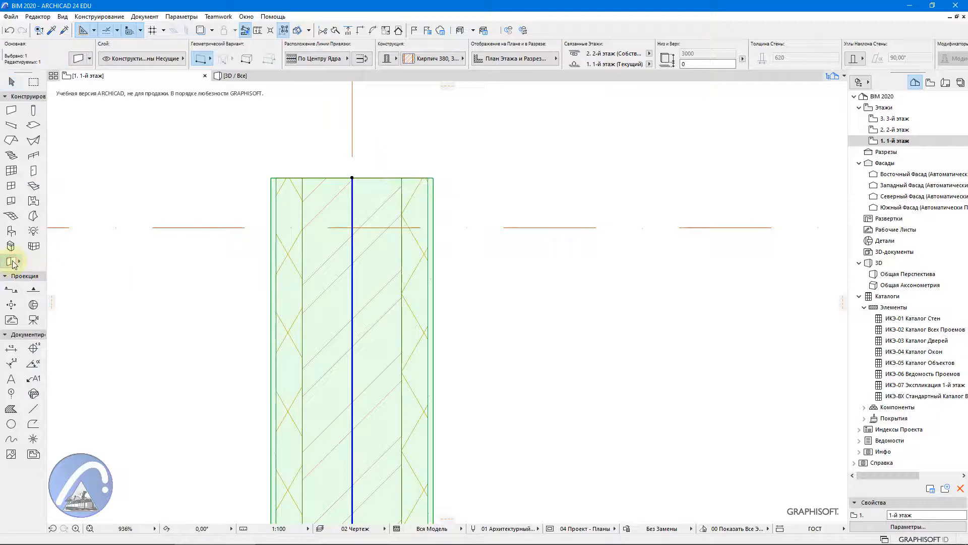
{"action": "double_click", "coordinate": [12, 261]}
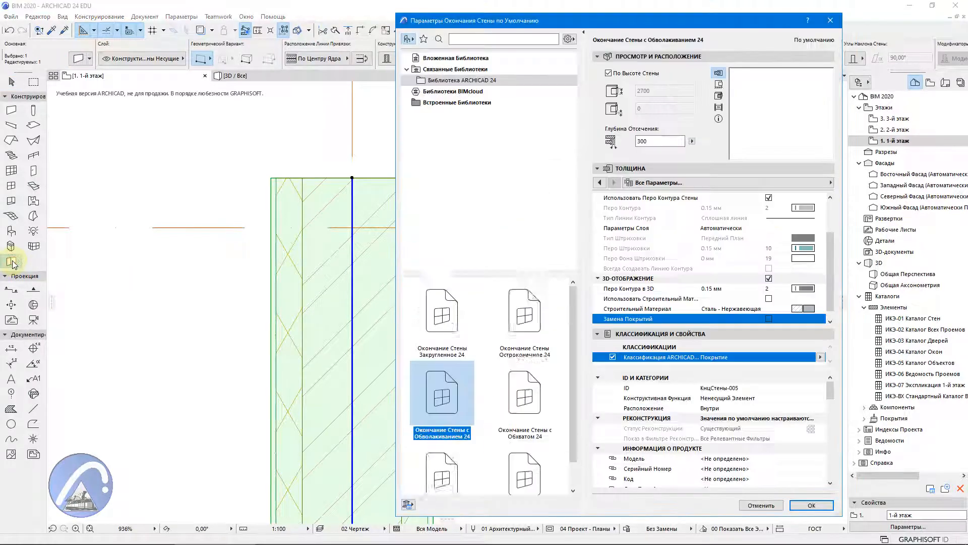
{"action": "left_click", "coordinate": [442, 479]}
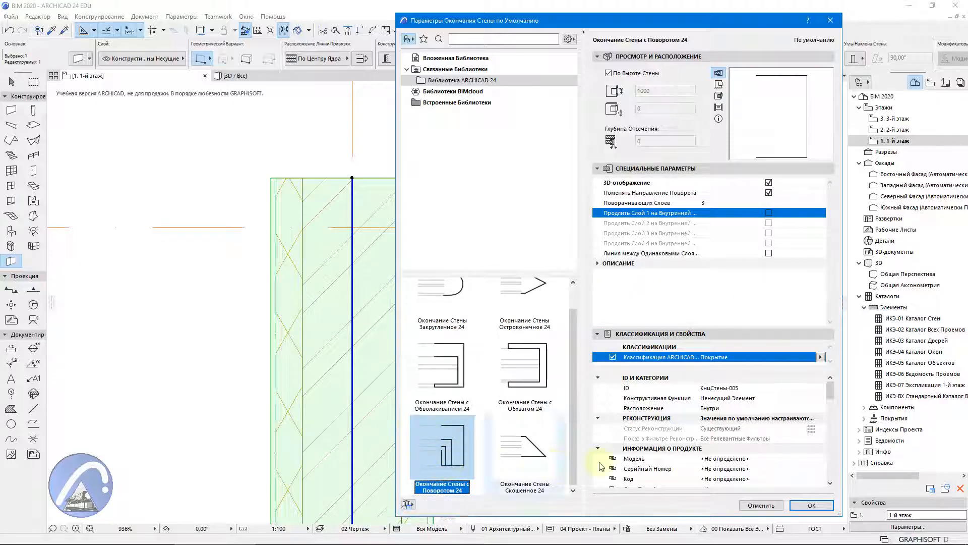
{"action": "left_click", "coordinate": [802, 505]}
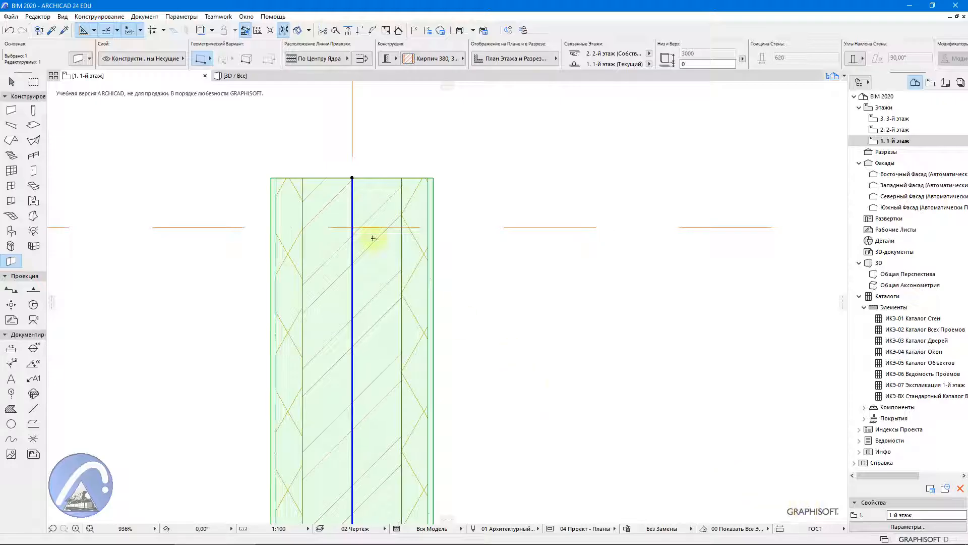
{"action": "left_click", "coordinate": [352, 177]}
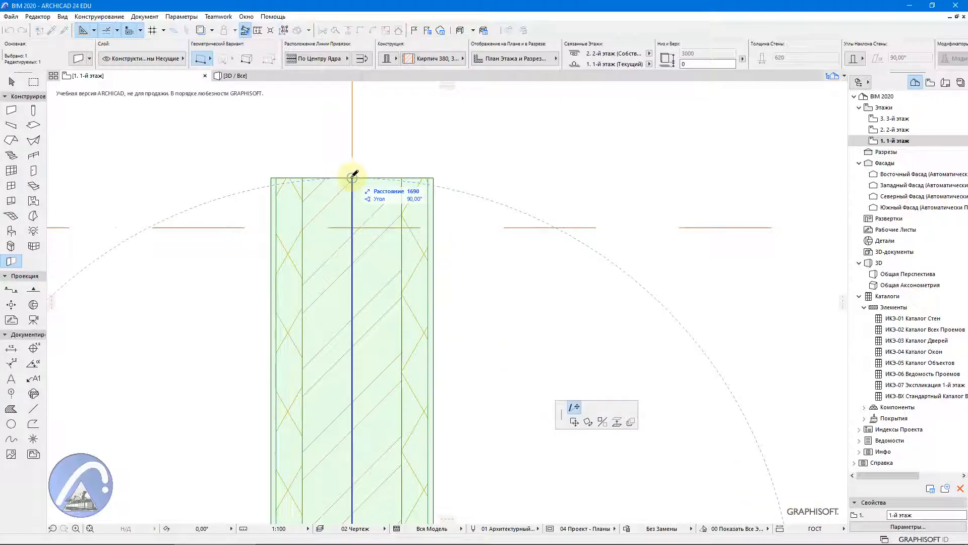
{"action": "left_click", "coordinate": [353, 176]}
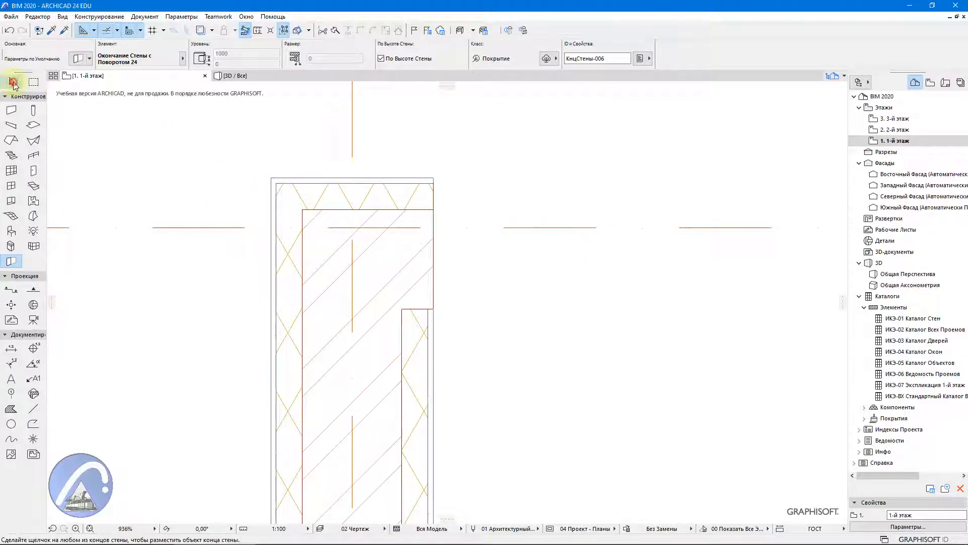
Step: Set the number of turned layers (Поворачивающих Слоев) of the projecting wall's turned end to 2
{"action": "left_click", "coordinate": [11, 82]}
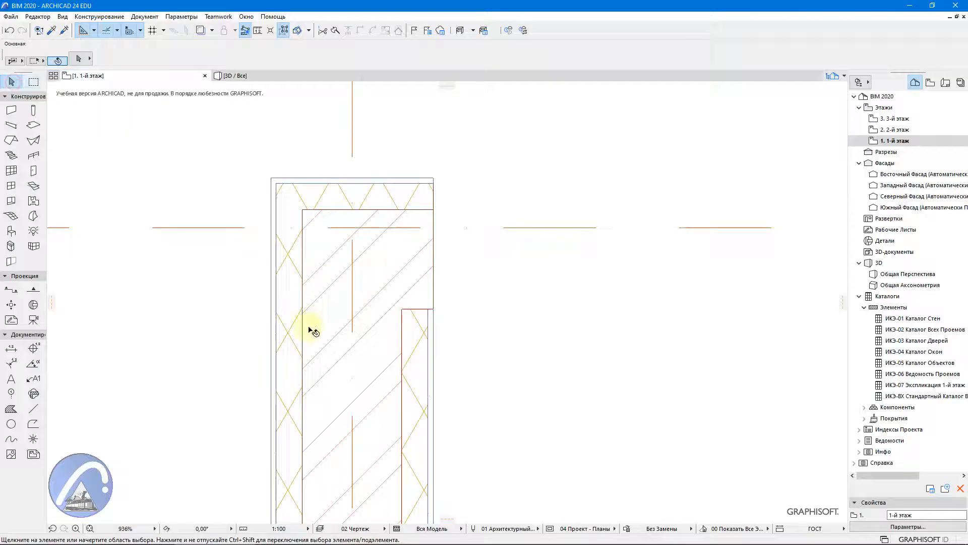
{"action": "left_click", "coordinate": [331, 212]}
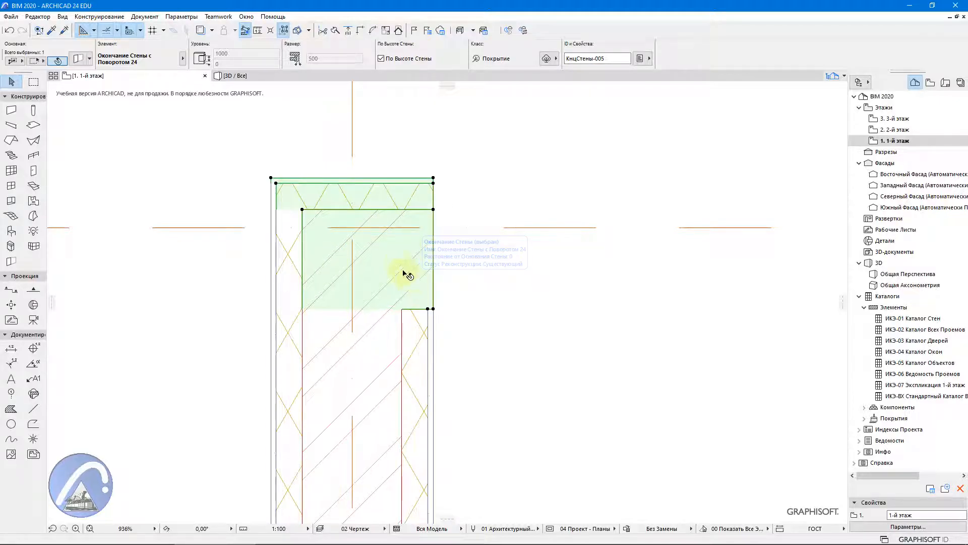
{"action": "right_click", "coordinate": [396, 242]}
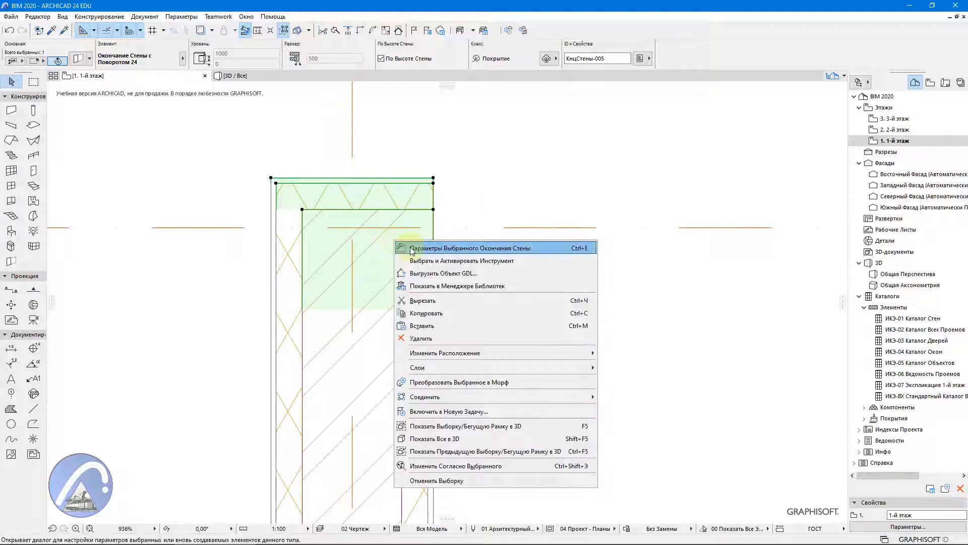
{"action": "left_click", "coordinate": [412, 249]}
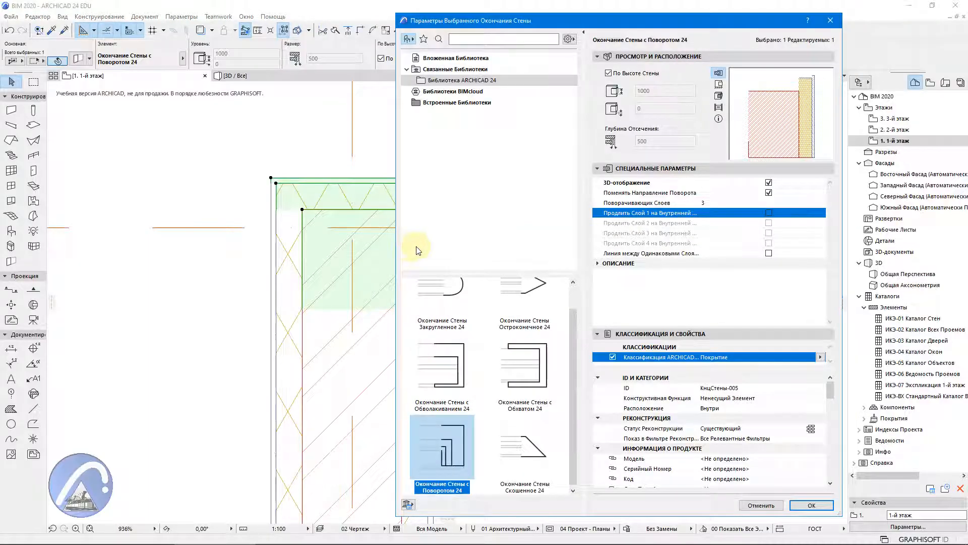
{"action": "left_click", "coordinate": [707, 200]}
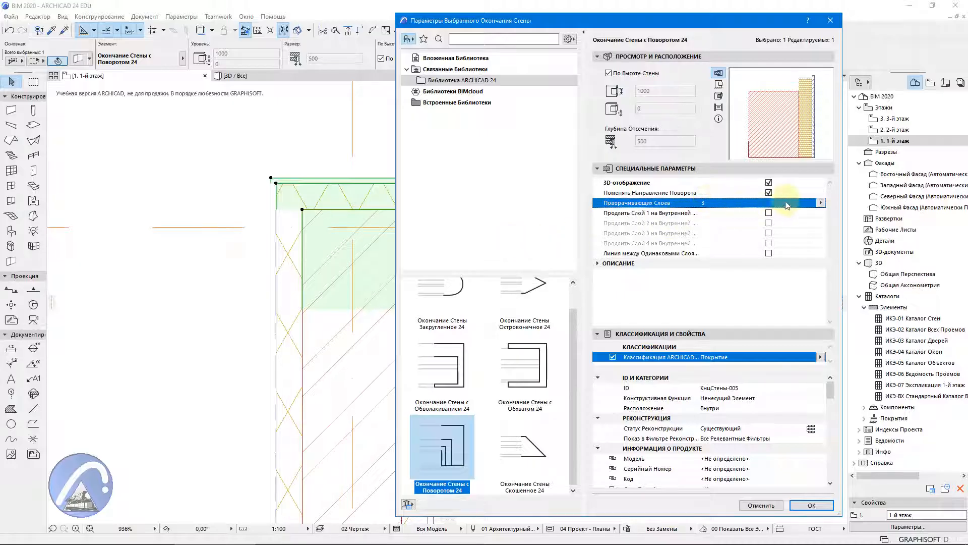
{"action": "left_click", "coordinate": [821, 203]}
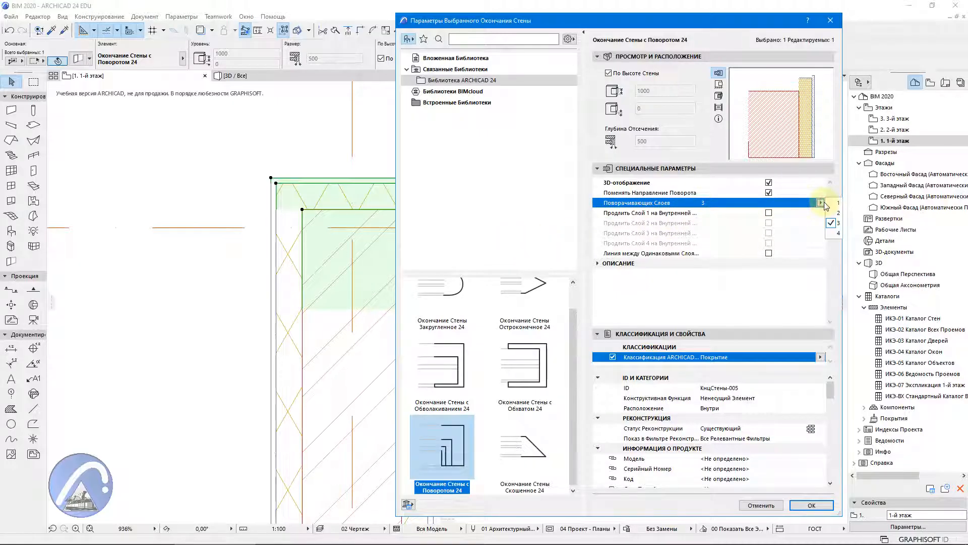
{"action": "left_click", "coordinate": [831, 213]}
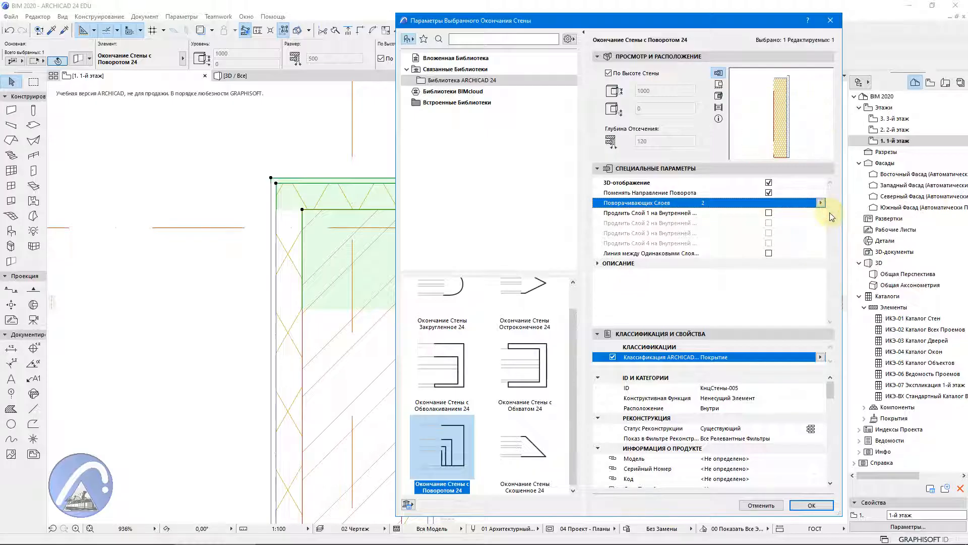
{"action": "left_click", "coordinate": [807, 505]}
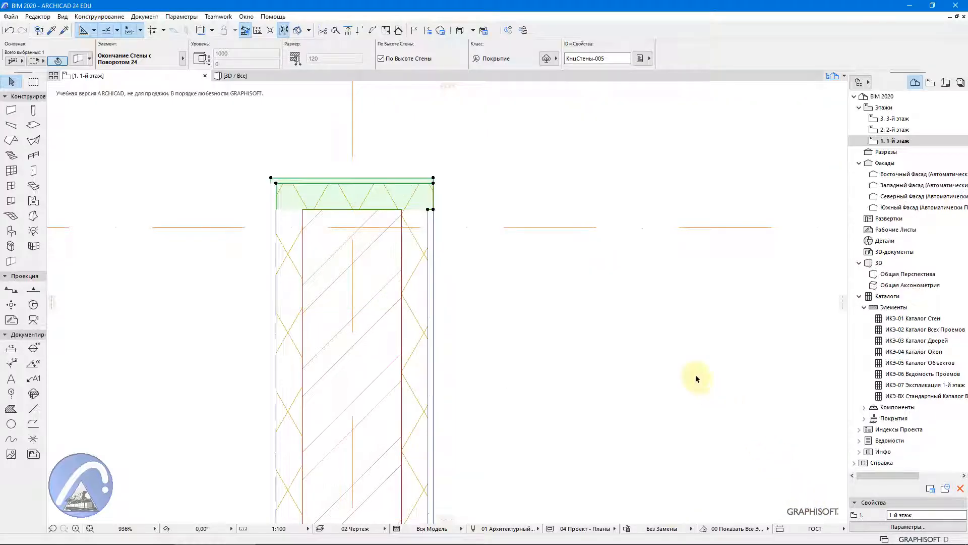
{"action": "scroll", "coordinate": [402, 232], "scroll_direction": "up", "scroll_amount": 3}
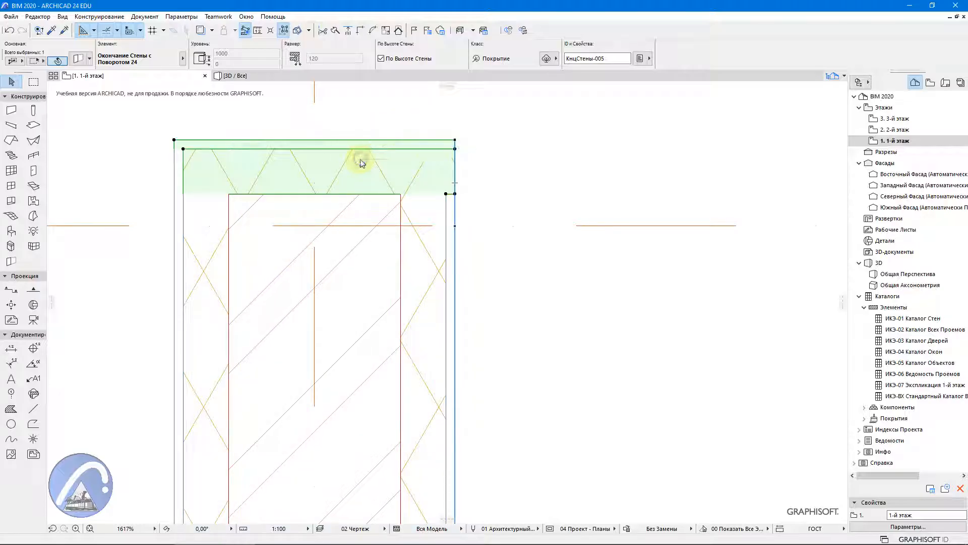
Step: Enable extending layer 1 on the inner side (Продлить Слой 1 на Внутренней) for the projecting wall's turned end
{"action": "right_click", "coordinate": [359, 161]}
{"action": "left_click", "coordinate": [371, 169]}
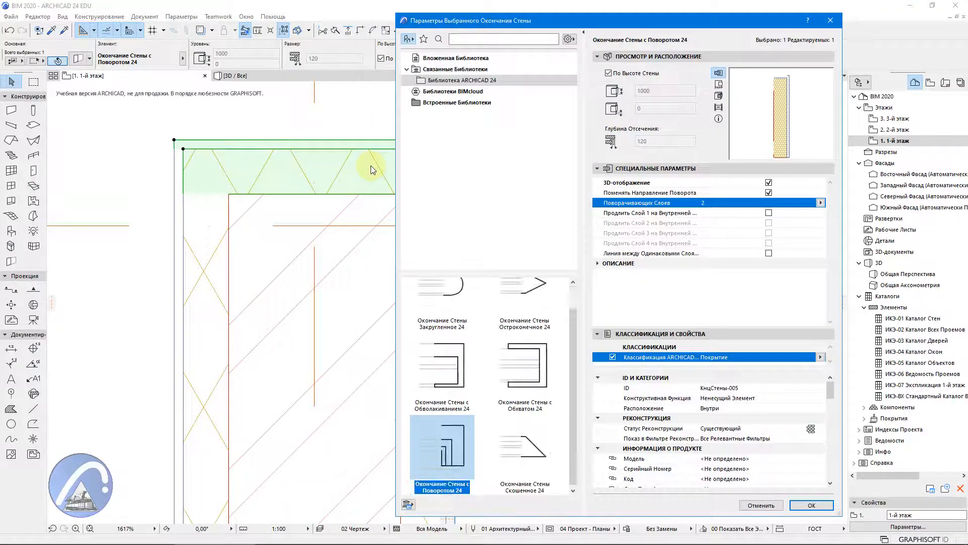
{"action": "left_click", "coordinate": [770, 214]}
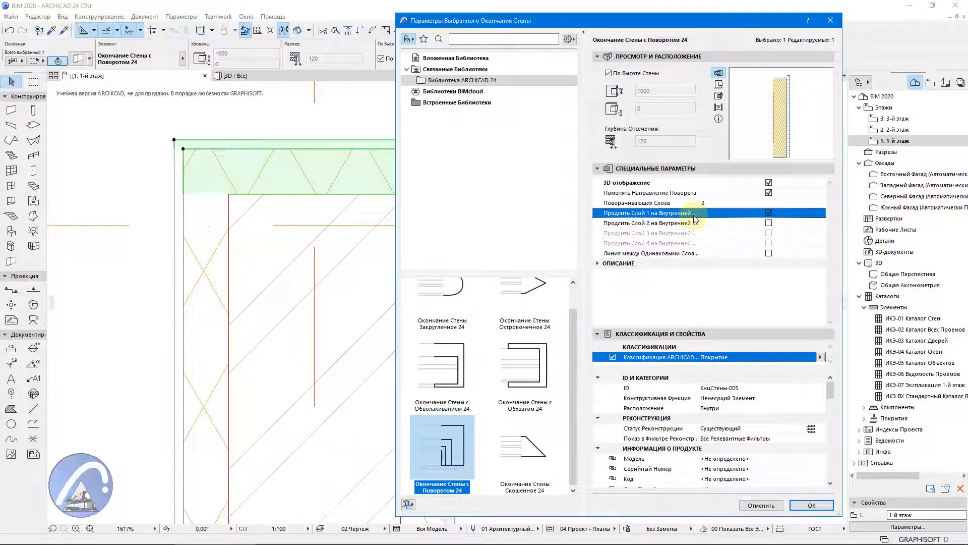
{"action": "left_click", "coordinate": [808, 505]}
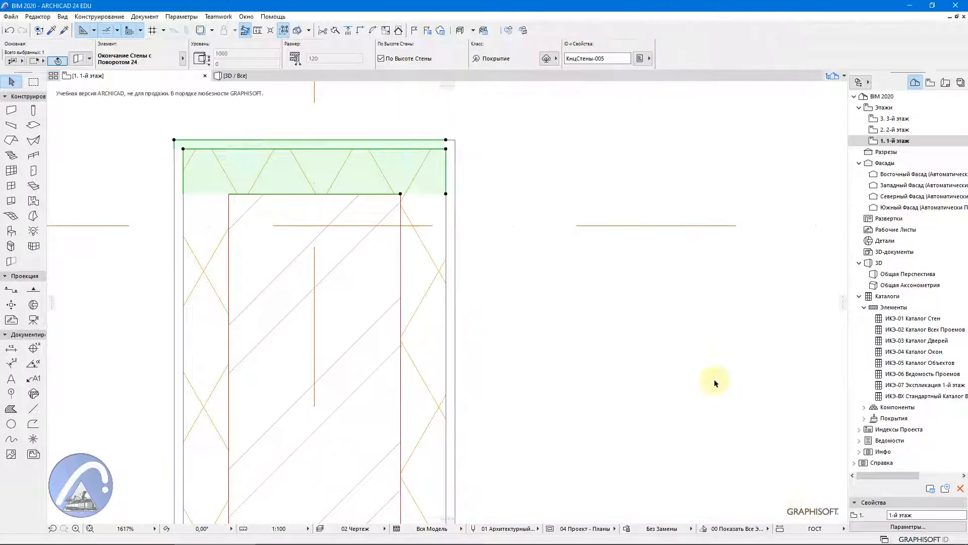
{"action": "left_click", "coordinate": [554, 166]}
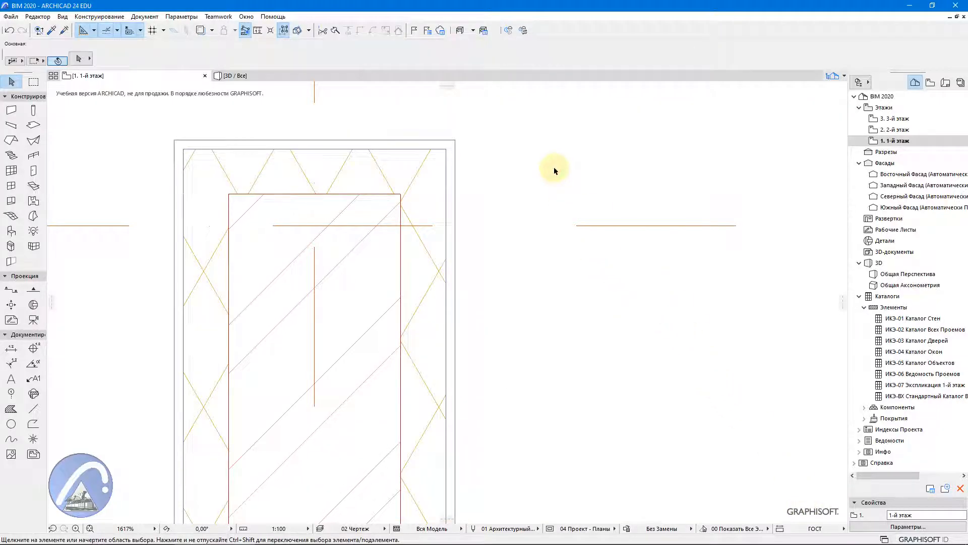
Step: Examine how the turned end and the projecting wall meet at the free end and sit among the neighbouring walls
{"action": "left_click", "coordinate": [363, 154]}
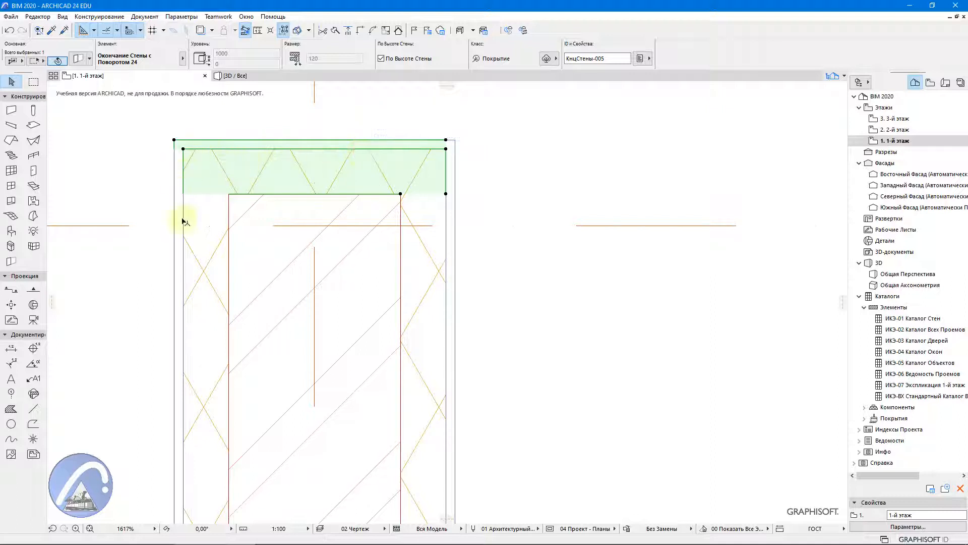
{"action": "left_click", "coordinate": [460, 285]}
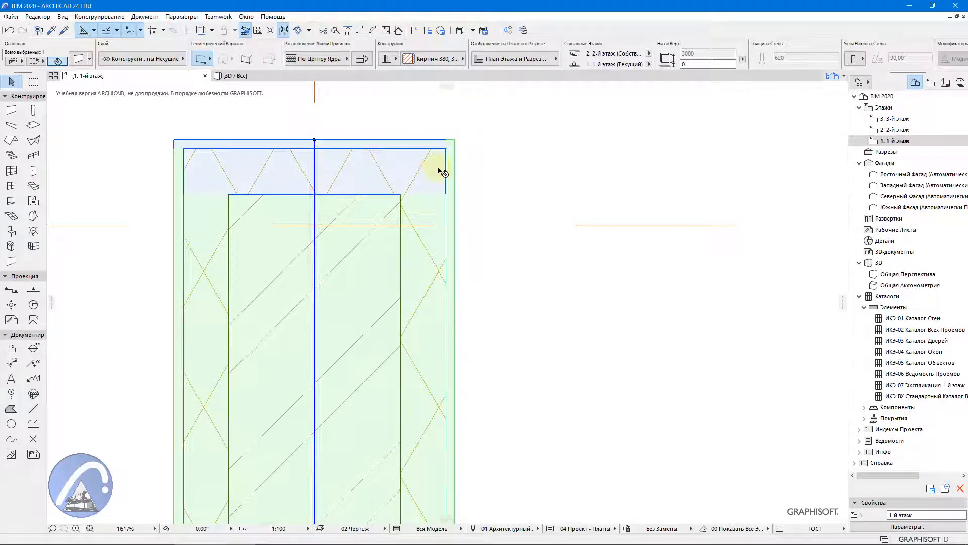
{"action": "left_click", "coordinate": [521, 181]}
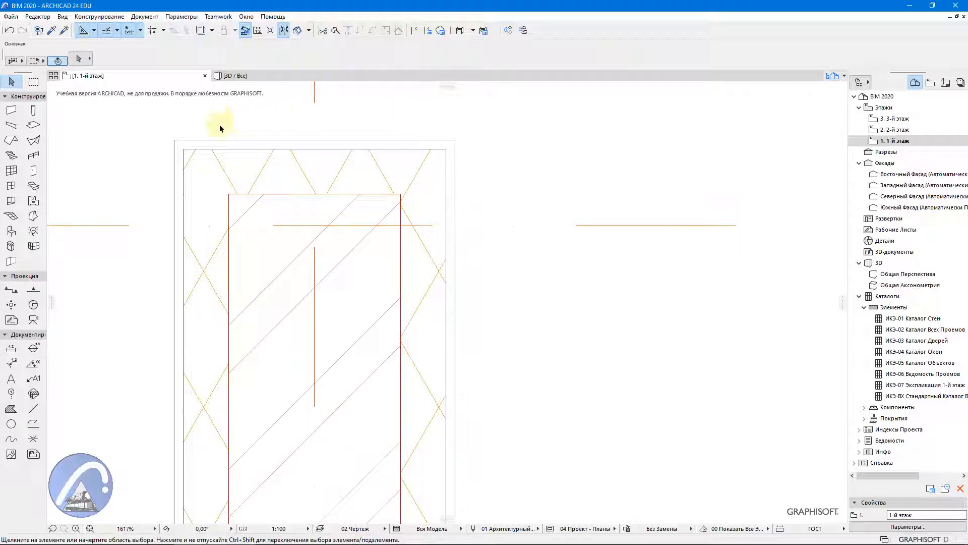
{"action": "scroll", "coordinate": [397, 300], "scroll_direction": "down", "scroll_amount": 4}
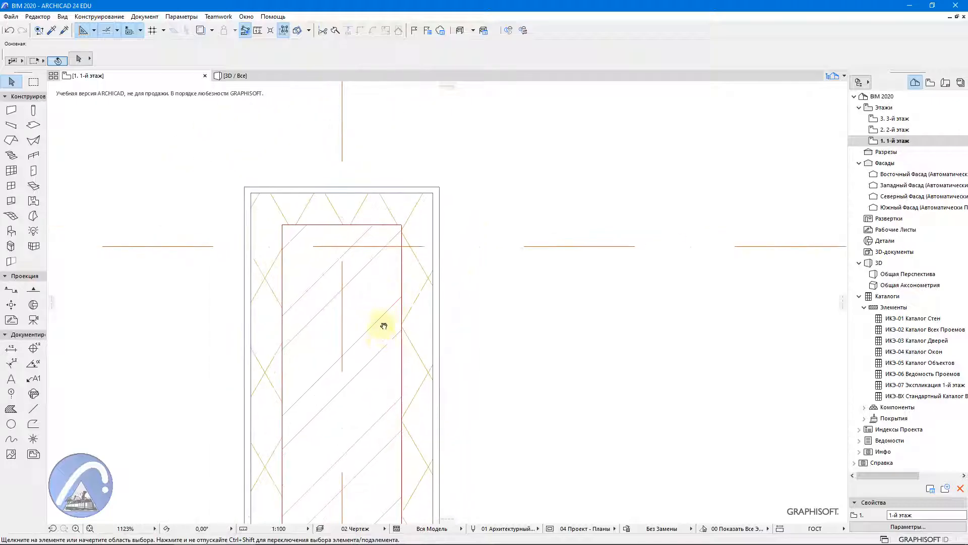
{"action": "scroll", "coordinate": [316, 201], "scroll_direction": "down", "scroll_amount": 4}
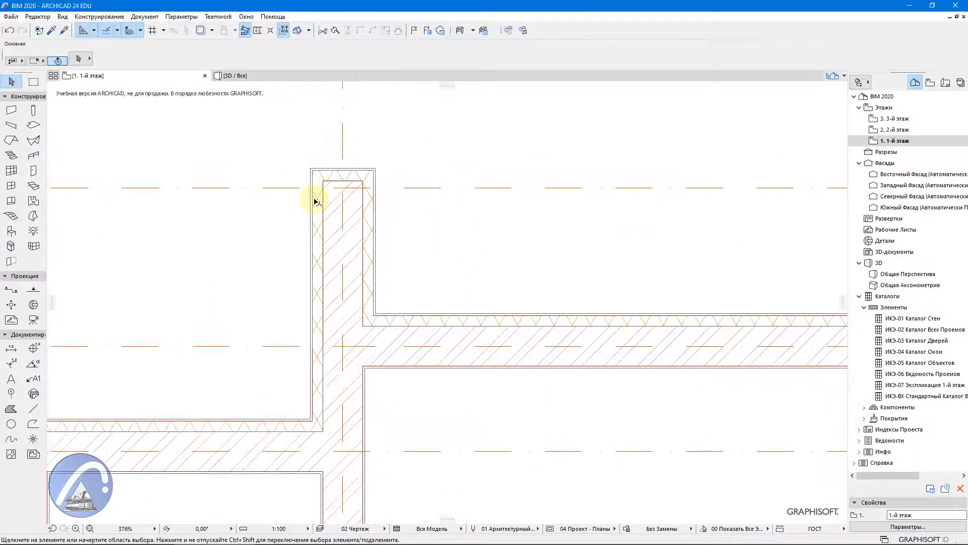
{"action": "scroll", "coordinate": [315, 202], "scroll_direction": "down", "scroll_amount": 4}
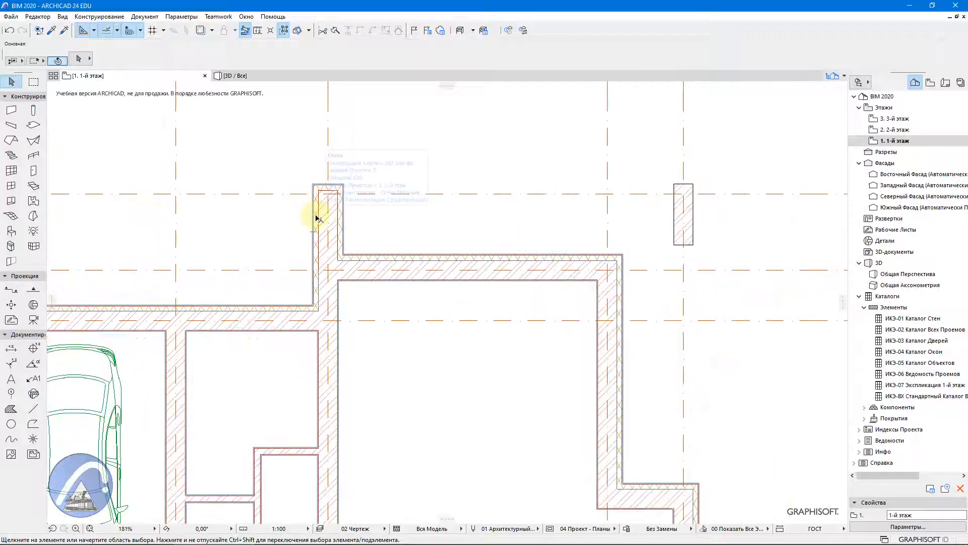
{"action": "scroll", "coordinate": [351, 195], "scroll_direction": "up", "scroll_amount": 2}
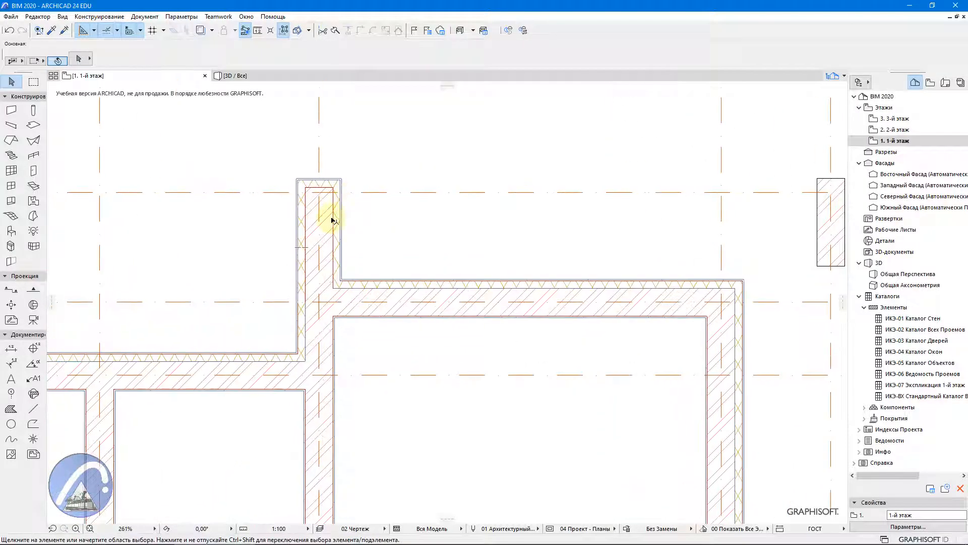
{"action": "left_click", "coordinate": [329, 213]}
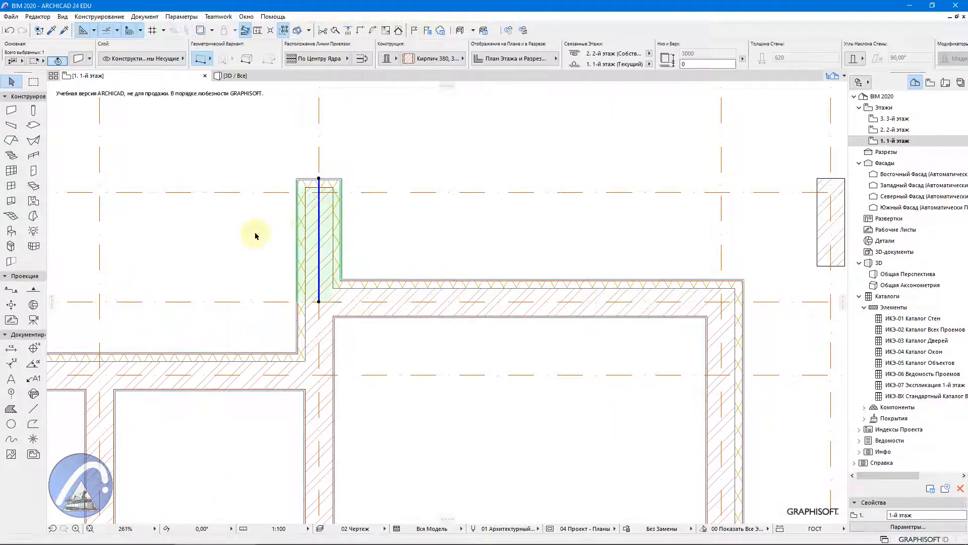
{"action": "scroll", "coordinate": [256, 235], "scroll_direction": "down", "scroll_amount": 2}
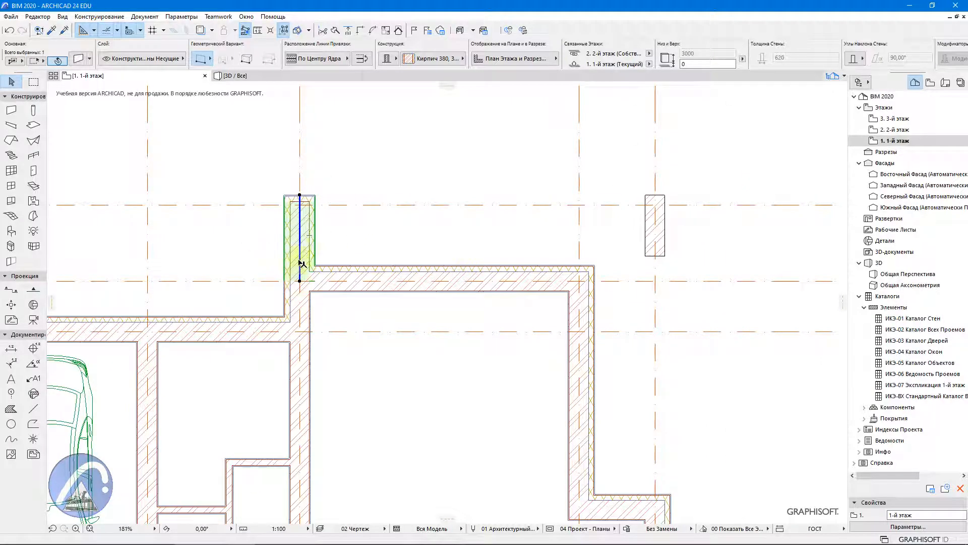
{"action": "scroll", "coordinate": [301, 206], "scroll_direction": "up", "scroll_amount": 8}
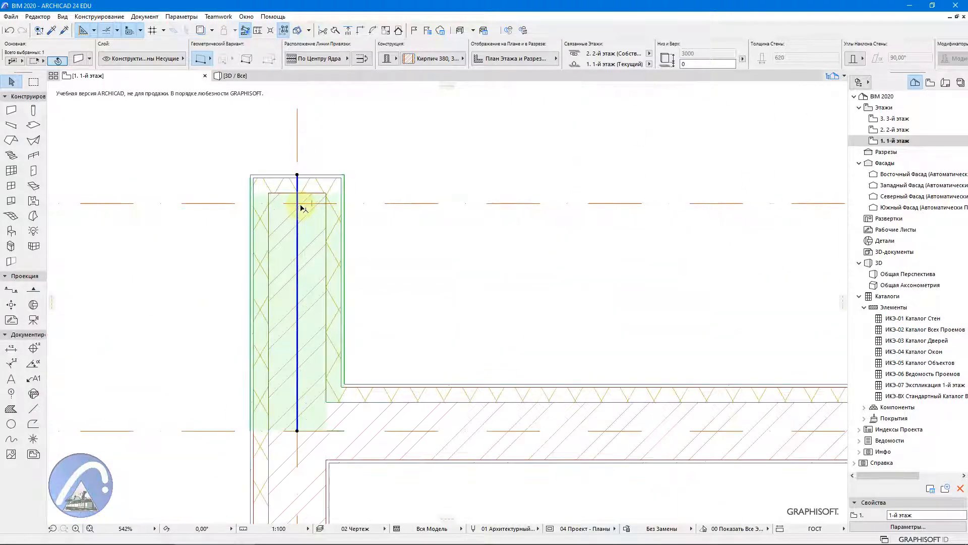
{"action": "scroll", "coordinate": [257, 199], "scroll_direction": "down", "scroll_amount": 8}
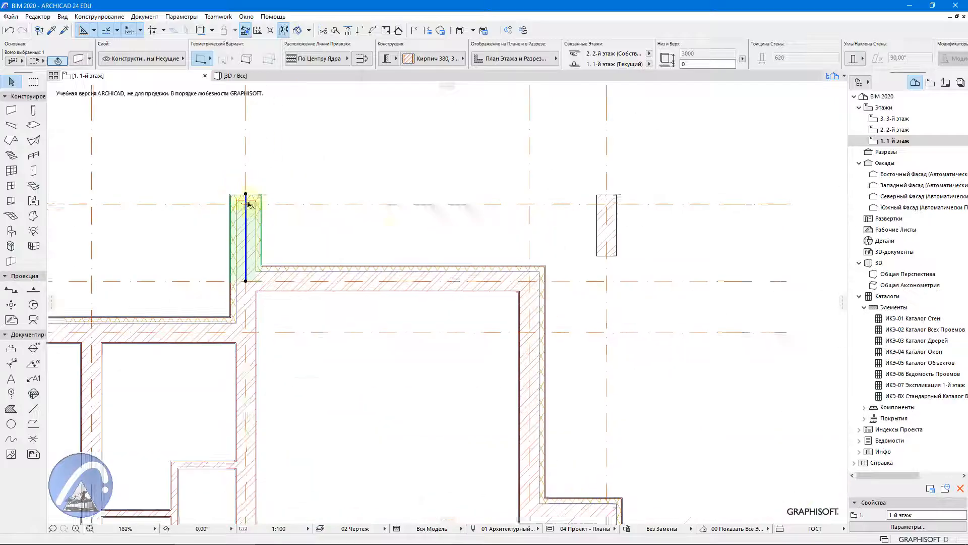
Step: Measure from the axis intersection to the end of the detached brick wall for comparison with the projecting wall
{"action": "scroll", "coordinate": [592, 225], "scroll_direction": "up", "scroll_amount": 4}
{"action": "left_click", "coordinate": [593, 224]}
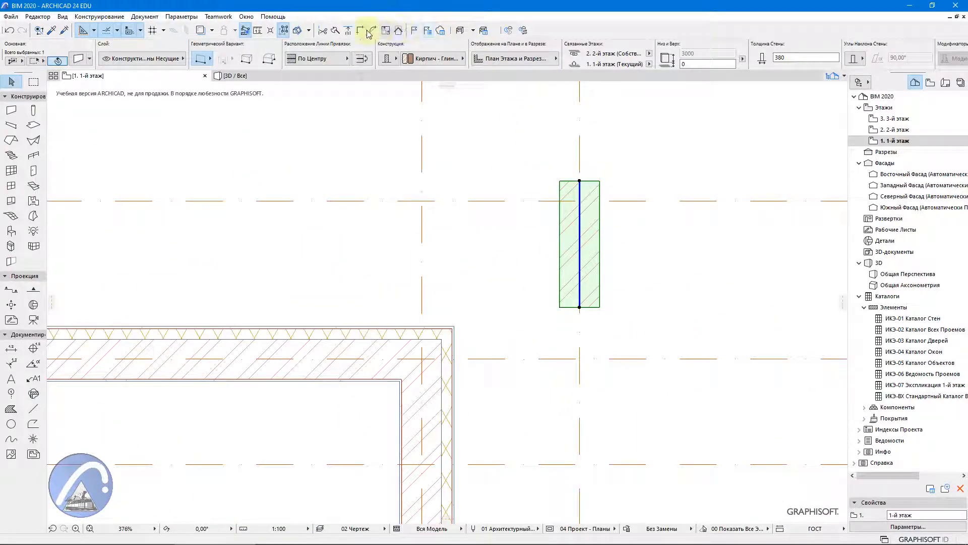
{"action": "left_click", "coordinate": [257, 30]}
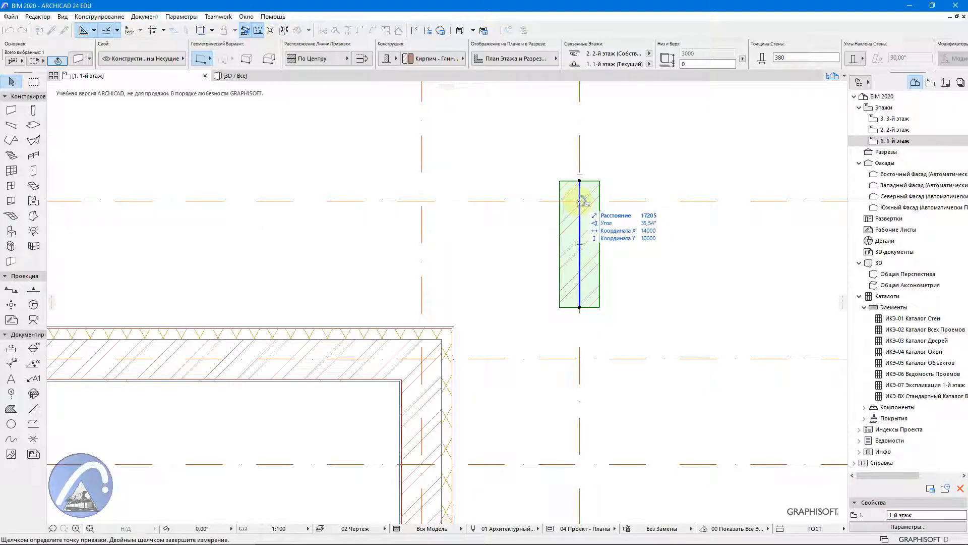
{"action": "left_click", "coordinate": [579, 200]}
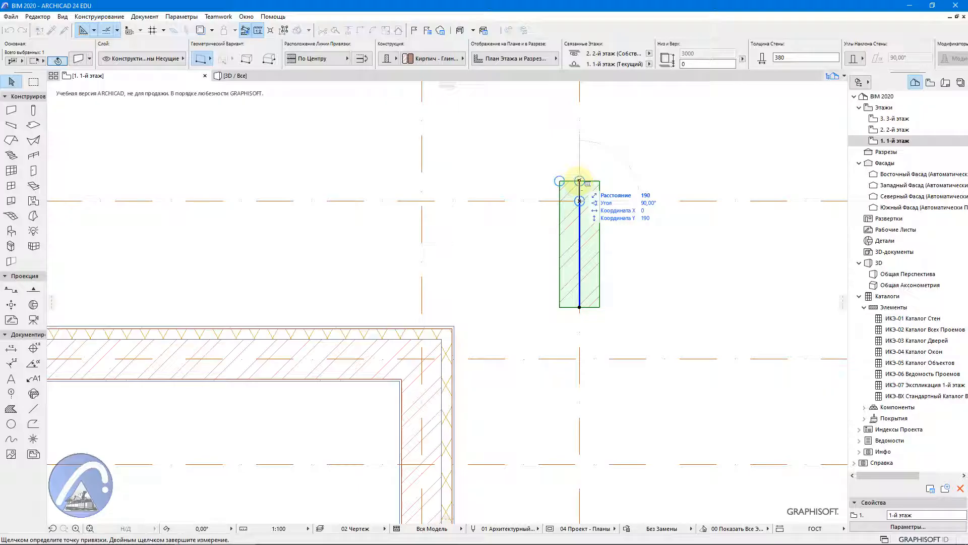
{"action": "scroll", "coordinate": [579, 181], "scroll_direction": "down", "scroll_amount": 3}
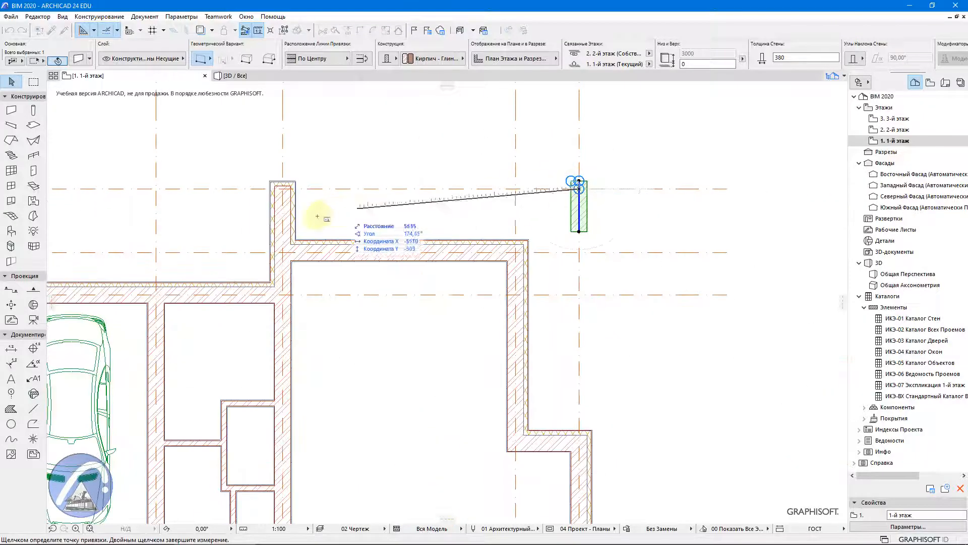
{"action": "scroll", "coordinate": [276, 188], "scroll_direction": "up", "scroll_amount": 3}
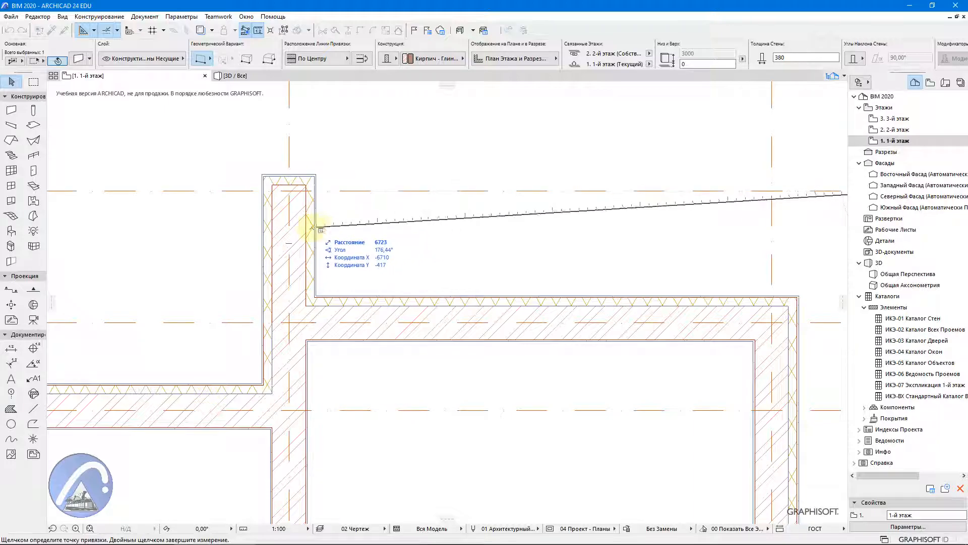
{"action": "scroll", "coordinate": [299, 185], "scroll_direction": "up", "scroll_amount": 3}
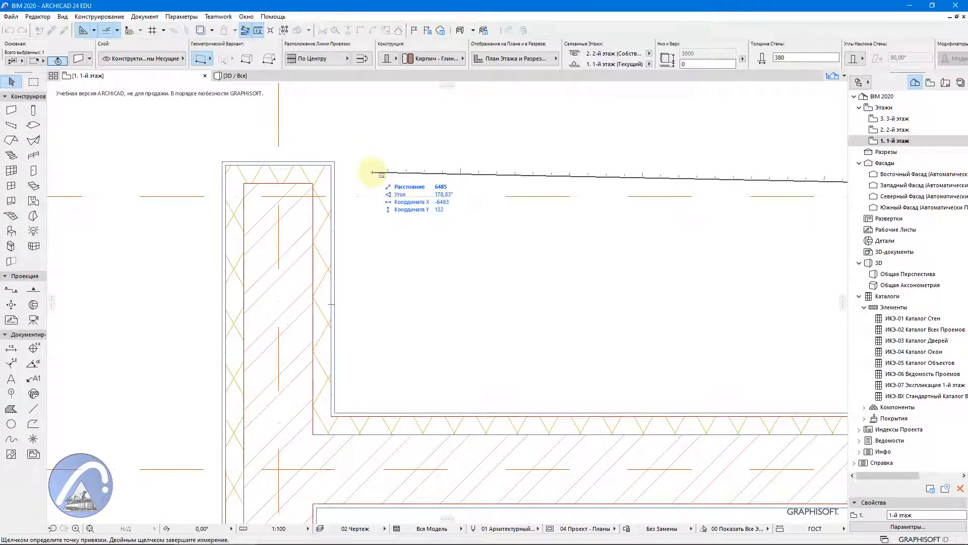
{"action": "key", "text": "Escape"}
Step: Measure from the axis intersection to the corner of the brick core at the projecting wall's free end
{"action": "left_click", "coordinate": [292, 221]}
{"action": "scroll", "coordinate": [285, 174], "scroll_direction": "up", "scroll_amount": 2}
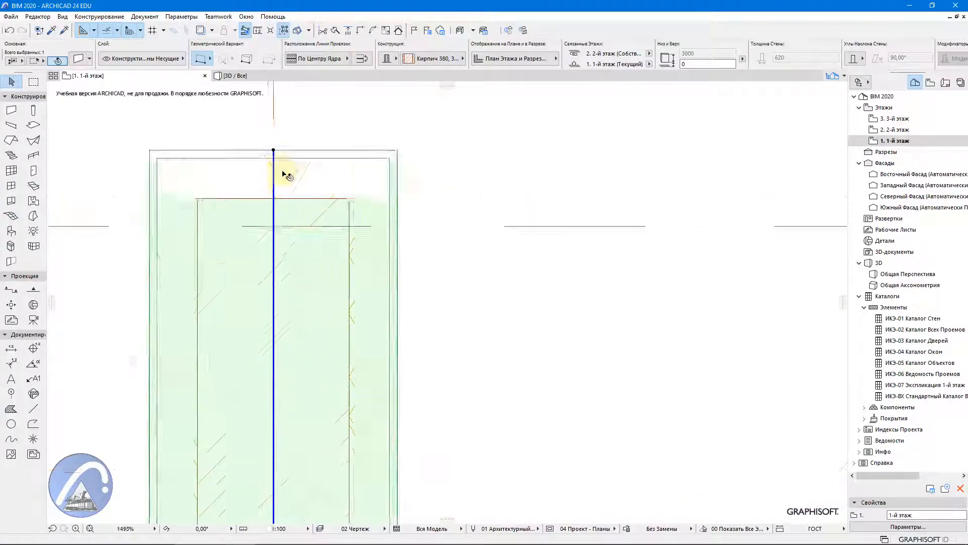
{"action": "scroll", "coordinate": [286, 174], "scroll_direction": "up", "scroll_amount": 2}
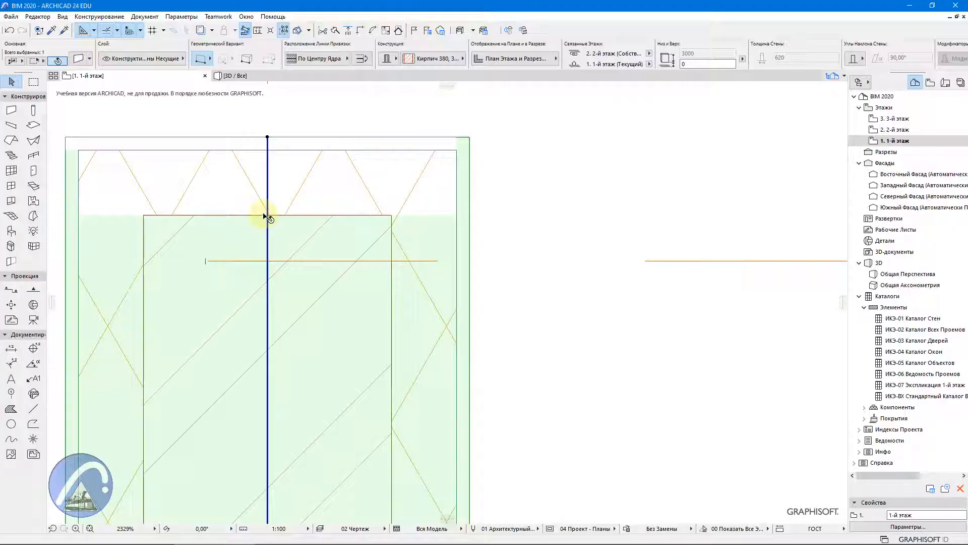
{"action": "left_click", "coordinate": [259, 31]}
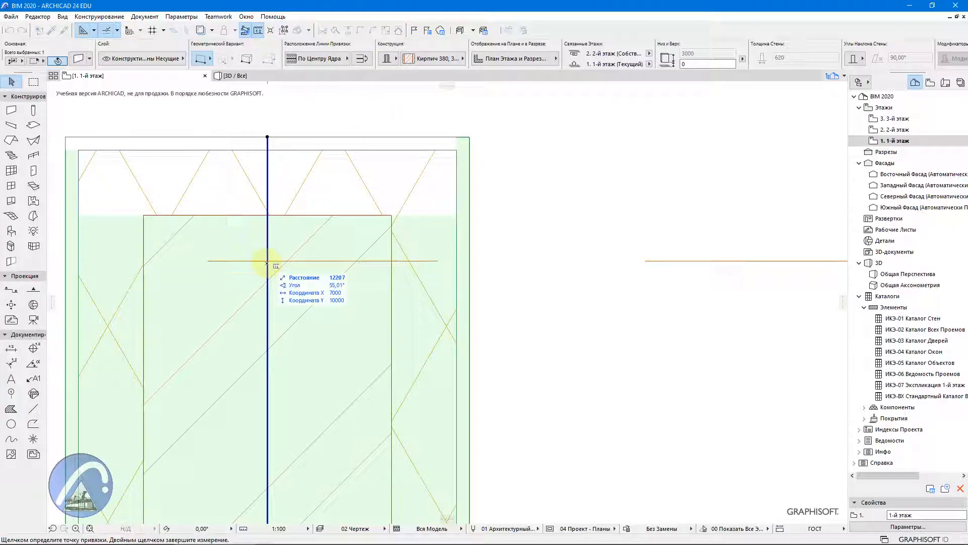
{"action": "left_click", "coordinate": [267, 261]}
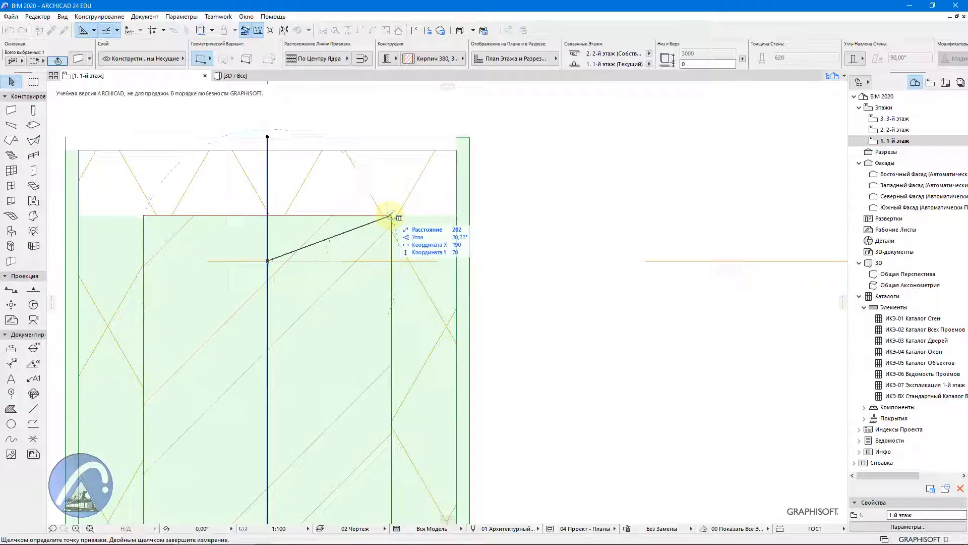
{"action": "key", "text": "Escape"}
Step: Stretch the projecting wall's free end along its axis to a wall length of 1810 mm
{"action": "scroll", "coordinate": [324, 355], "scroll_direction": "down", "scroll_amount": 4}
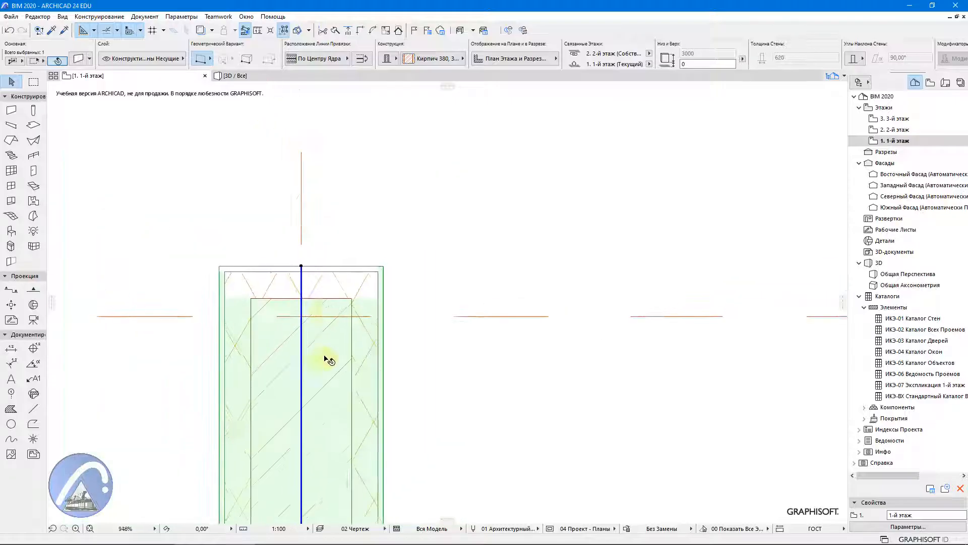
{"action": "left_click", "coordinate": [301, 268]}
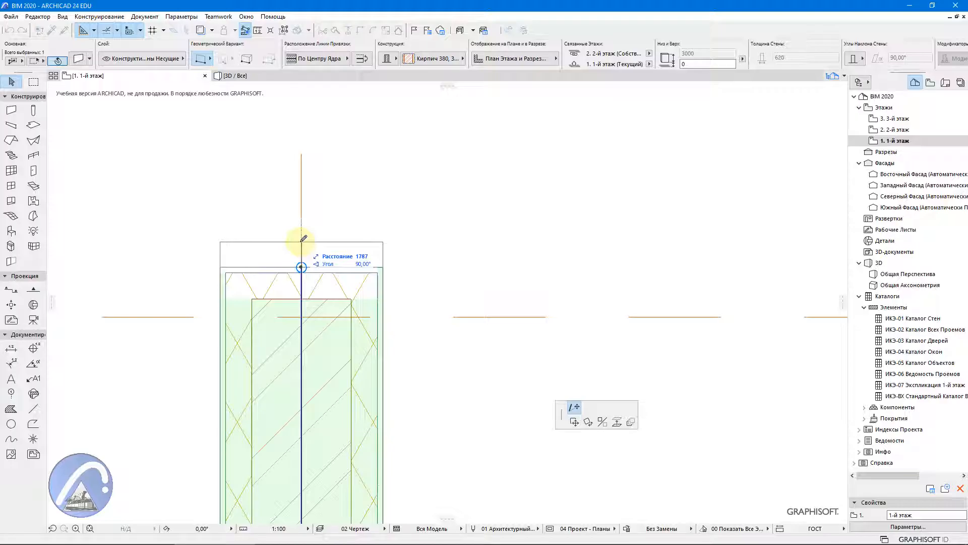
{"action": "type", "text": "18"}
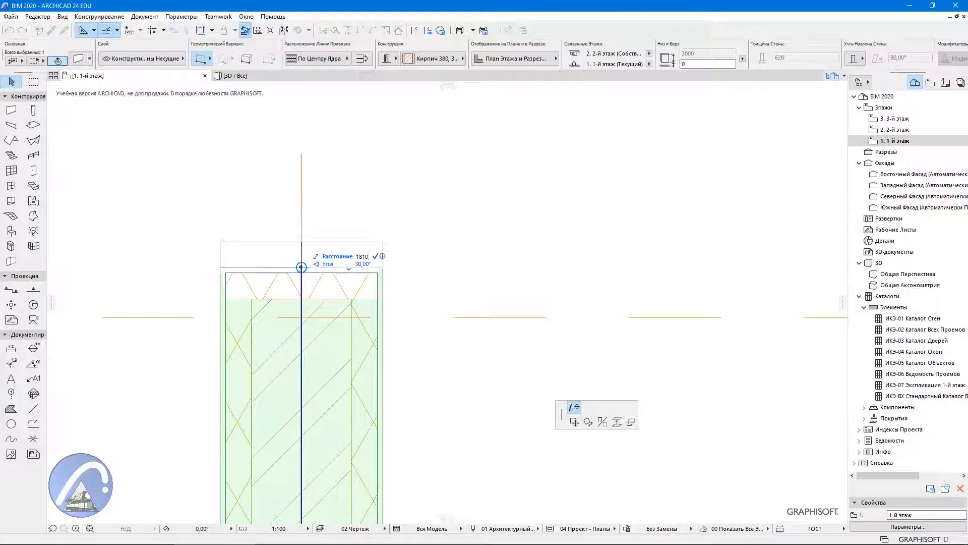
{"action": "type", "text": "10"}
{"action": "key", "text": "Return"}
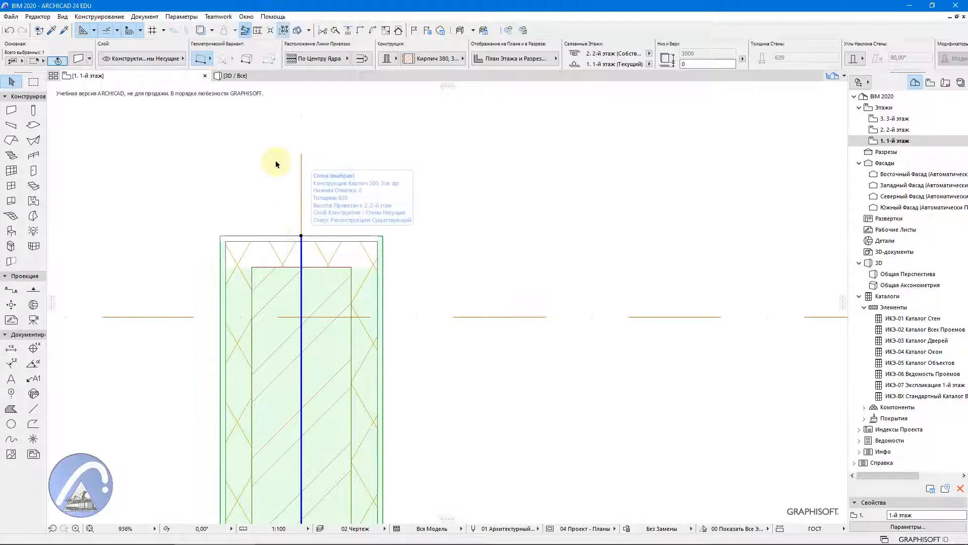
{"action": "left_click", "coordinate": [214, 177]}
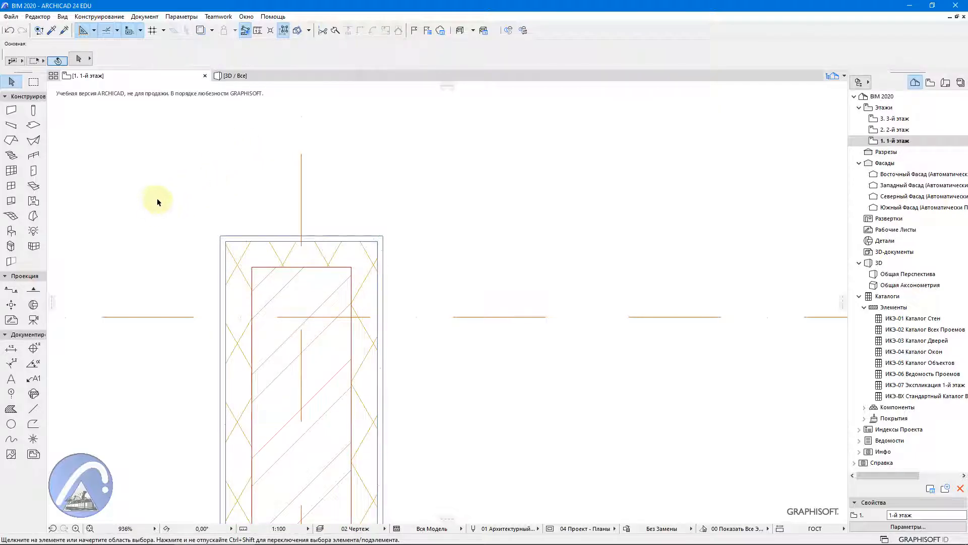
Step: Check the stretched wall's turned end and measure from the axis intersection to the brick core's corner
{"action": "left_click", "coordinate": [276, 251]}
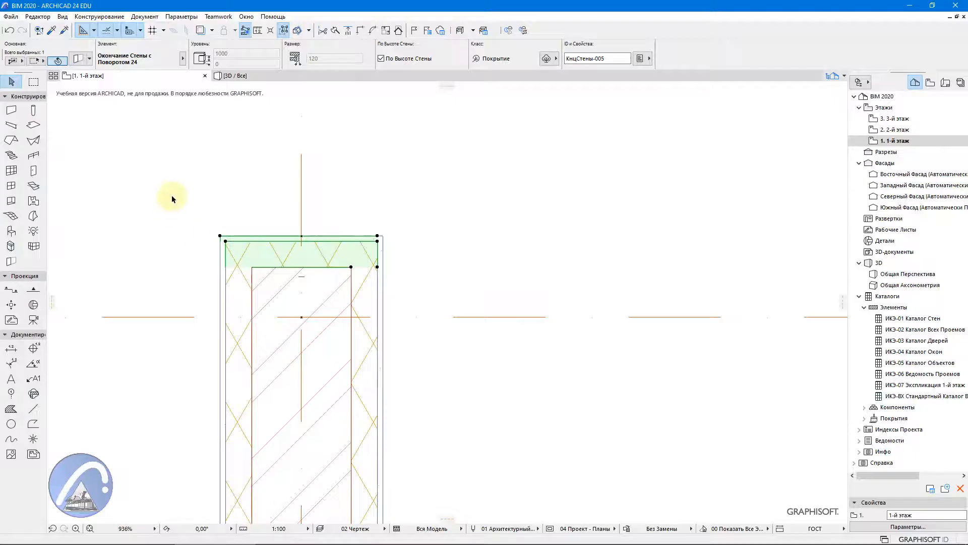
{"action": "left_click", "coordinate": [129, 149]}
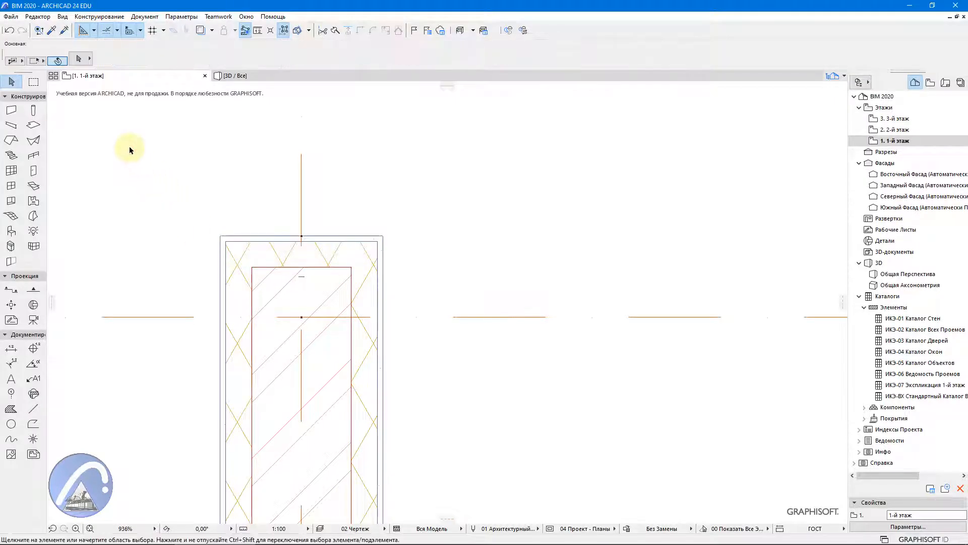
{"action": "key", "text": "m"}
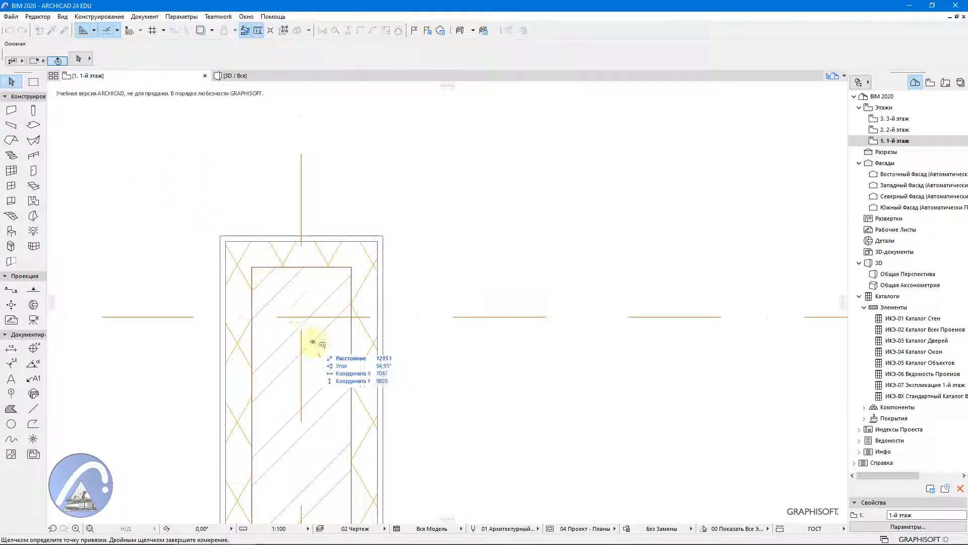
{"action": "left_click", "coordinate": [301, 317]}
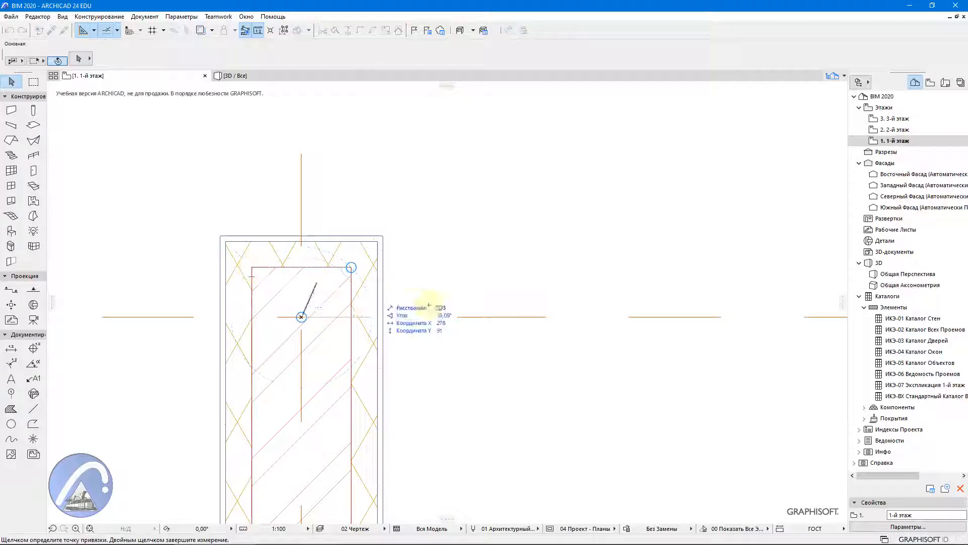
{"action": "key", "text": "Escape"}
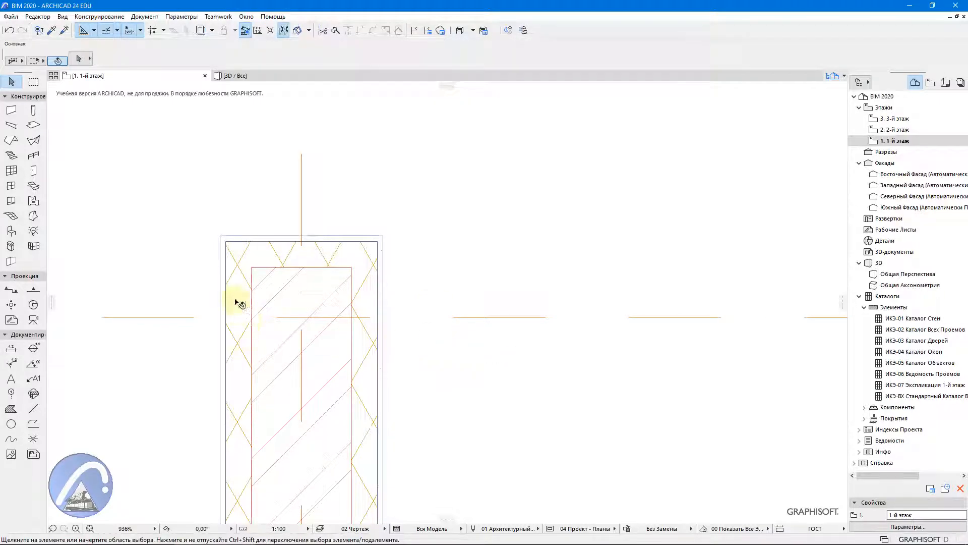
Step: Stretch the detached brick wall's upper end 120 mm along its axis to align with the outer end face of the projecting wall
{"action": "scroll", "coordinate": [233, 302], "scroll_direction": "down", "scroll_amount": 3}
{"action": "scroll", "coordinate": [269, 309], "scroll_direction": "down", "scroll_amount": 2}
{"action": "middle_click_drag", "start_coordinate": [388, 316], "coordinate": [331, 298]}
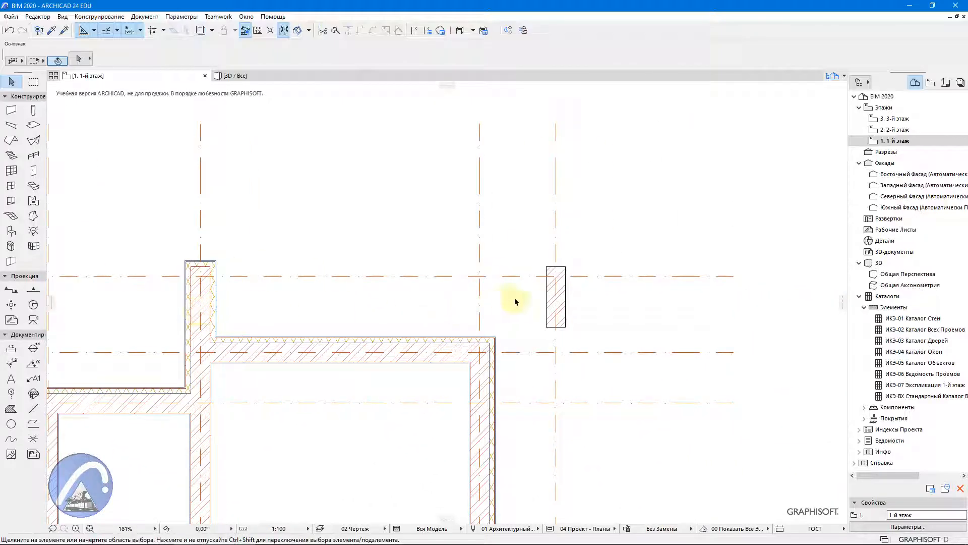
{"action": "left_click", "coordinate": [557, 301]}
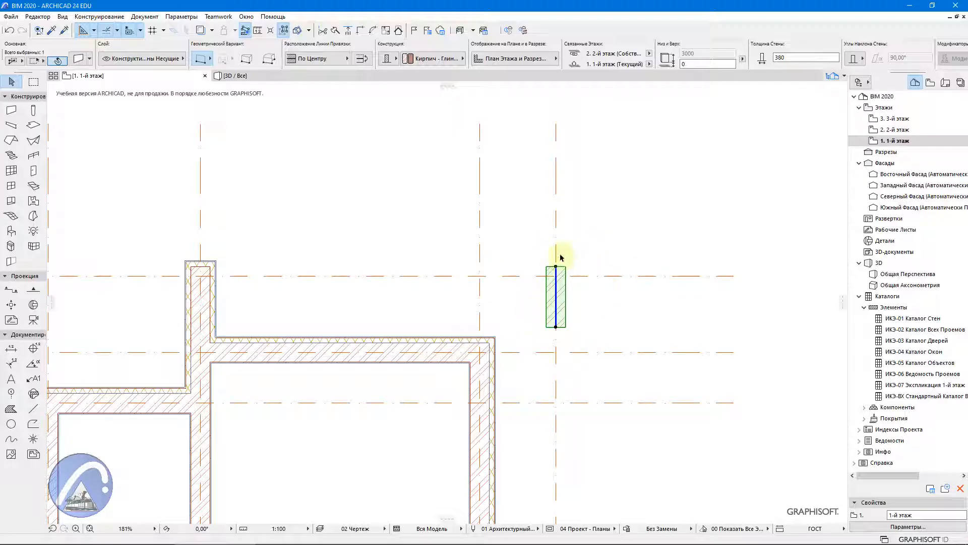
{"action": "scroll", "coordinate": [558, 254], "scroll_direction": "up", "scroll_amount": 3}
{"action": "middle_click_drag", "start_coordinate": [443, 308], "coordinate": [517, 362]}
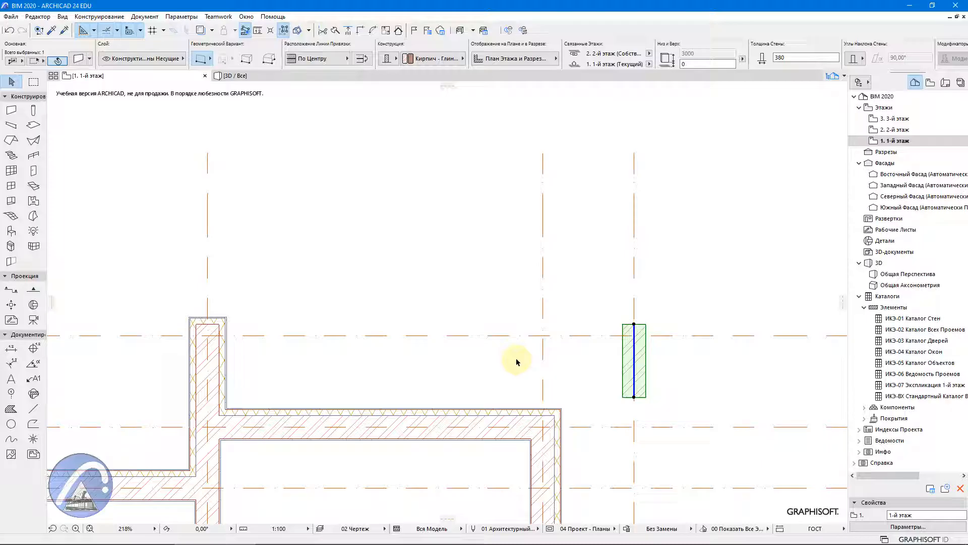
{"action": "left_click", "coordinate": [635, 325]}
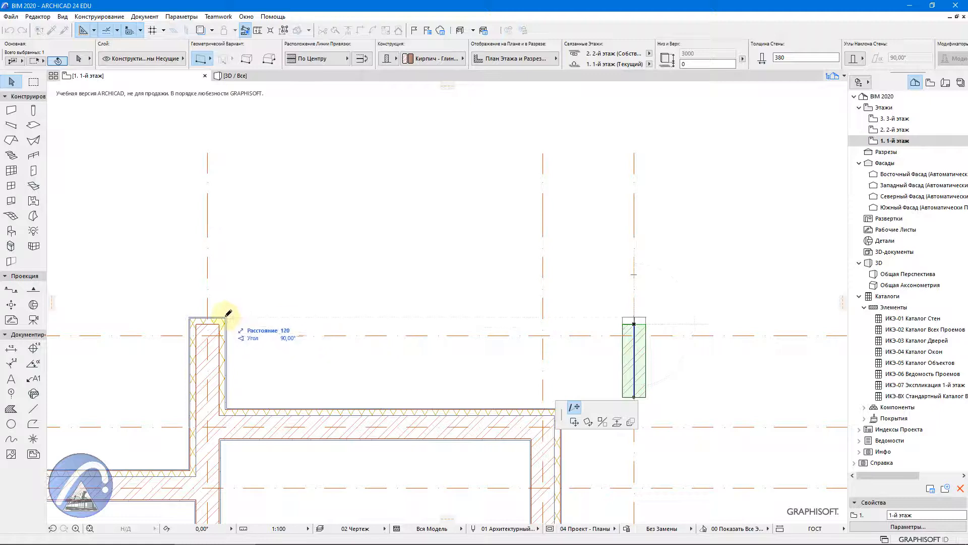
{"action": "scroll", "coordinate": [228, 314], "scroll_direction": "up", "scroll_amount": 3}
{"action": "scroll", "coordinate": [228, 314], "scroll_direction": "up", "scroll_amount": 3}
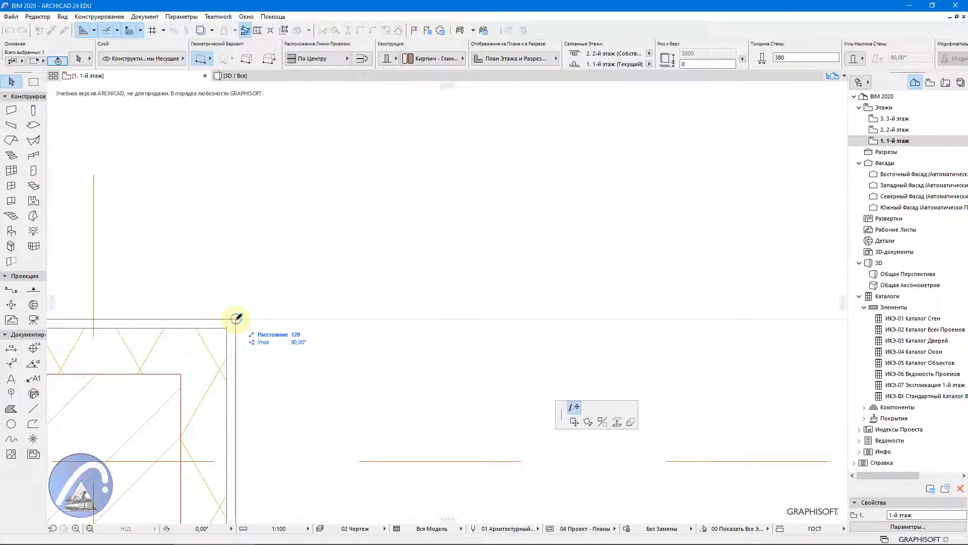
{"action": "double_click", "coordinate": [237, 318]}
{"action": "scroll", "coordinate": [235, 272], "scroll_direction": "down", "scroll_amount": 5}
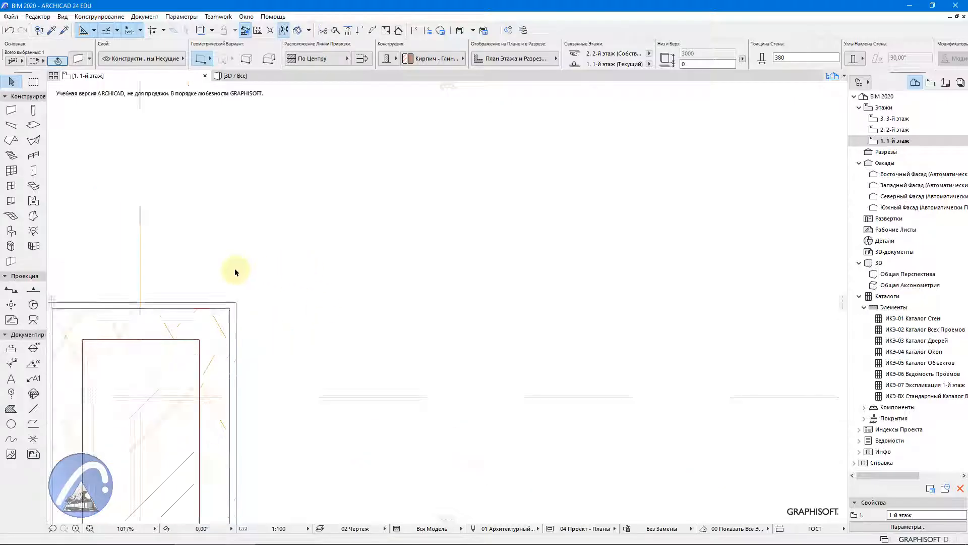
{"action": "scroll", "coordinate": [235, 272], "scroll_direction": "down", "scroll_amount": 2}
{"action": "middle_click_drag", "start_coordinate": [449, 373], "coordinate": [400, 337]}
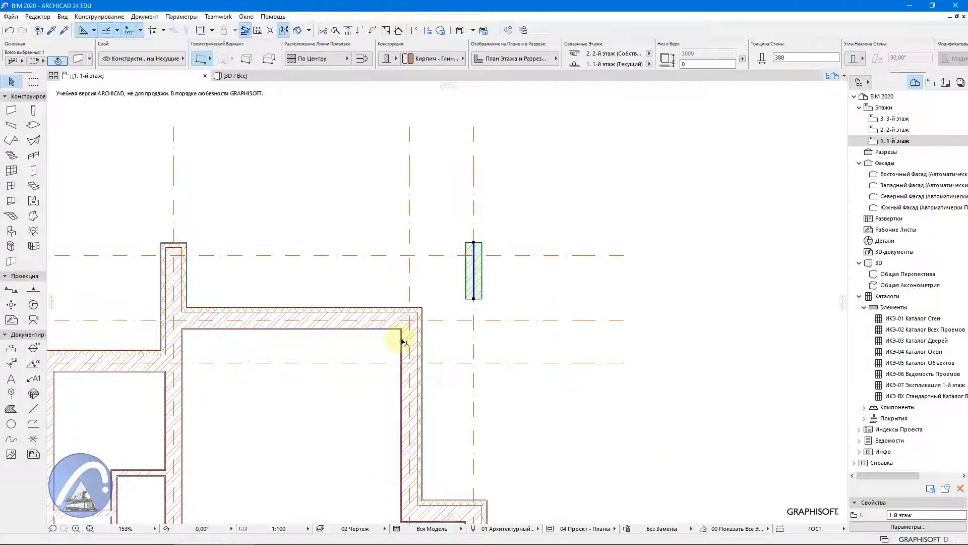
{"action": "left_click", "coordinate": [426, 276]}
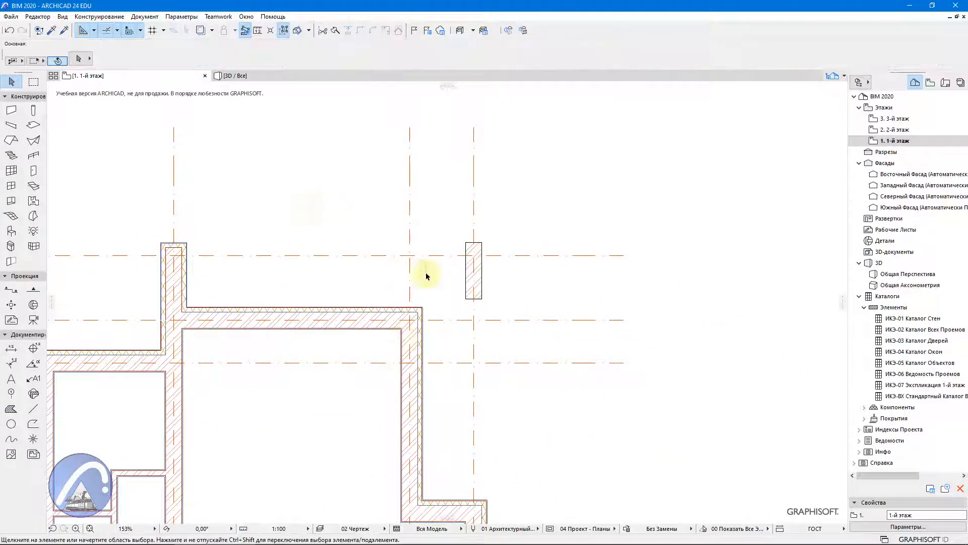
Step: Transfer the projecting wall's insulated 380 mm brick composite settings to the detached wall
{"action": "left_click", "coordinate": [183, 280]}
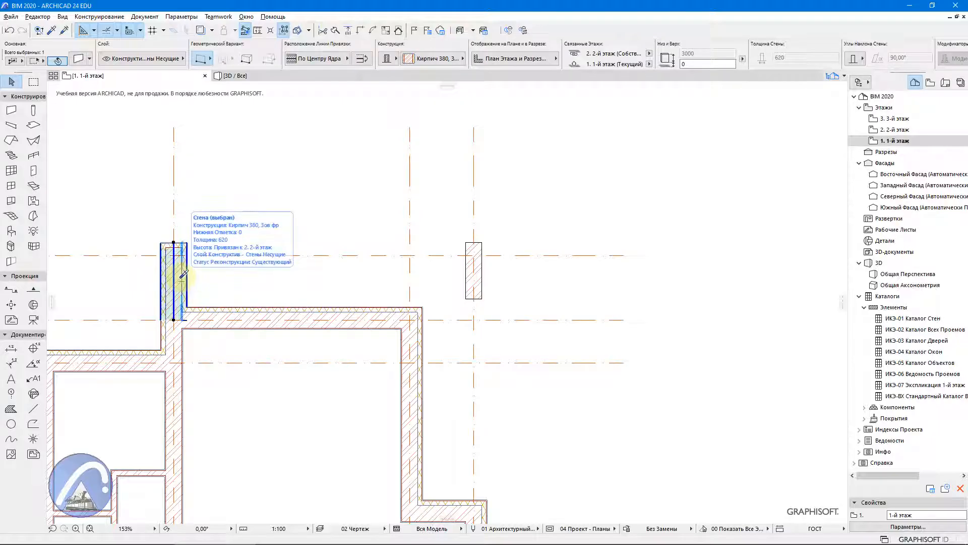
{"action": "left_click", "coordinate": [183, 275], "text": "alt"}
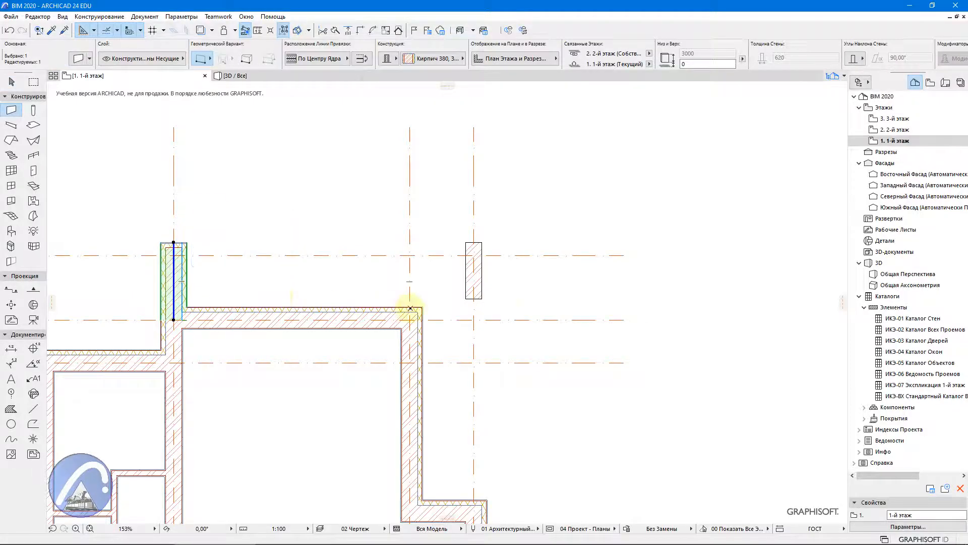
{"action": "left_click", "coordinate": [480, 270], "text": "ctrl+alt"}
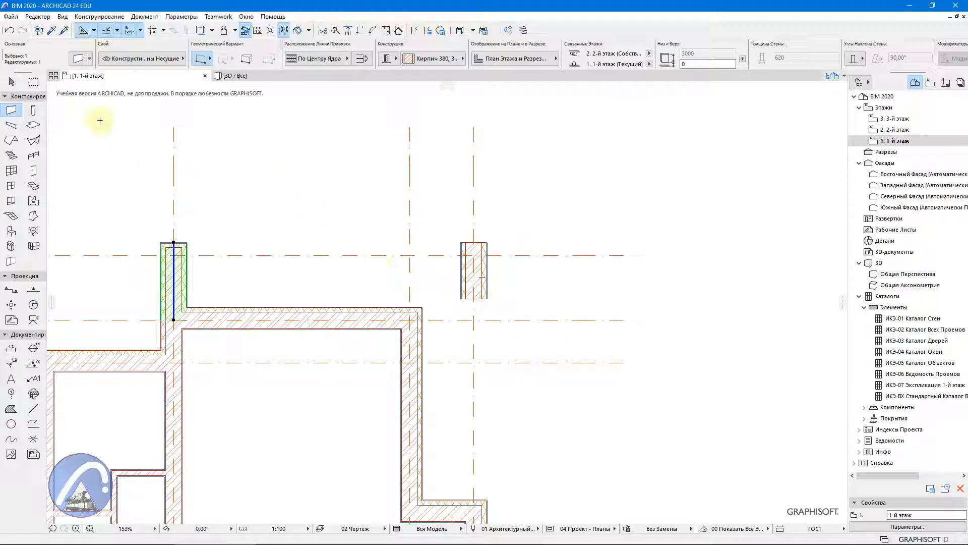
{"action": "left_click", "coordinate": [11, 81]}
{"action": "left_click", "coordinate": [207, 188]}
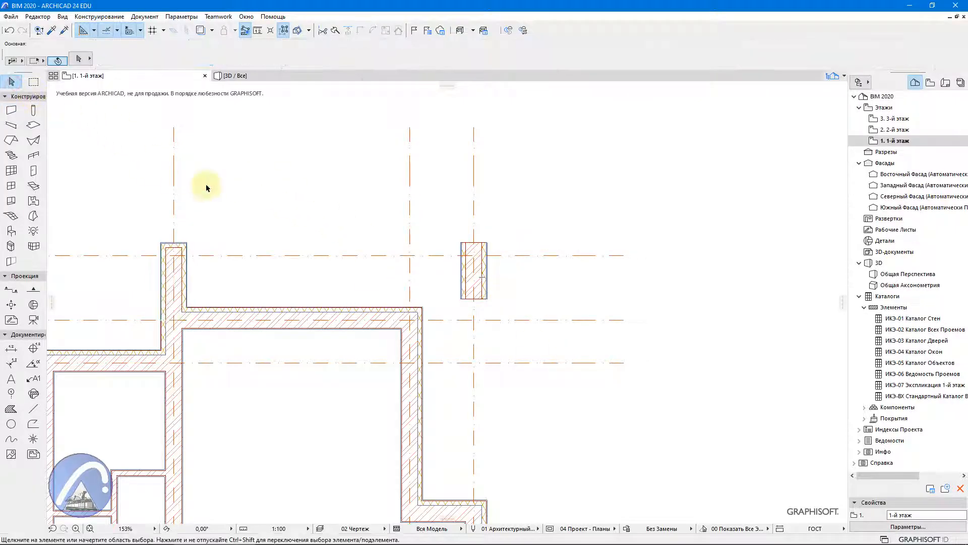
Step: Place the projecting wall's turned wall end, Окончание Стены с Поворотом 24, on both ends of the detached wall
{"action": "left_click", "coordinate": [181, 240], "text": "alt"}
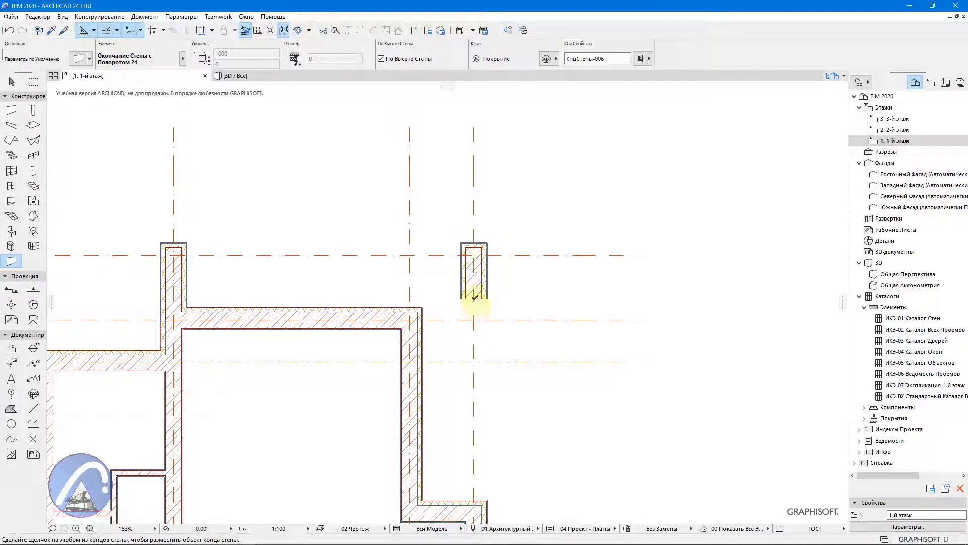
{"action": "left_click", "coordinate": [475, 297]}
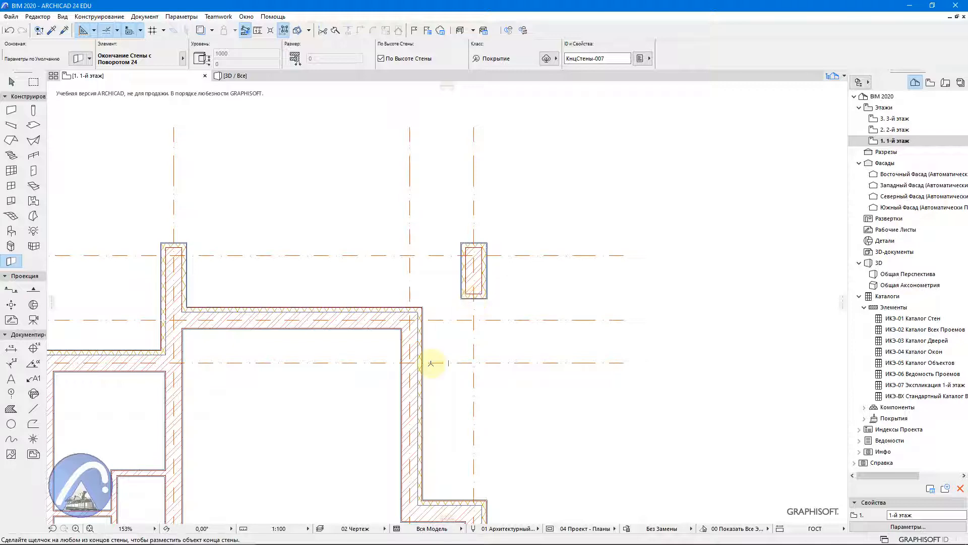
{"action": "left_click", "coordinate": [11, 82]}
Step: Examine the detached wall's insulated turned ends and the position of its brick core relative to the axes
{"action": "scroll", "coordinate": [372, 283], "scroll_direction": "up", "scroll_amount": 5}
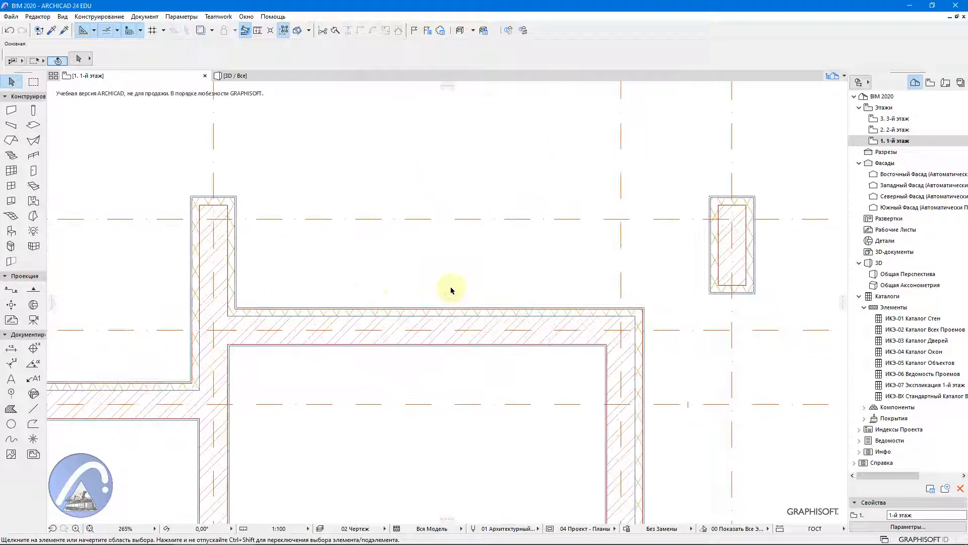
{"action": "scroll", "coordinate": [776, 275], "scroll_direction": "up", "scroll_amount": 8}
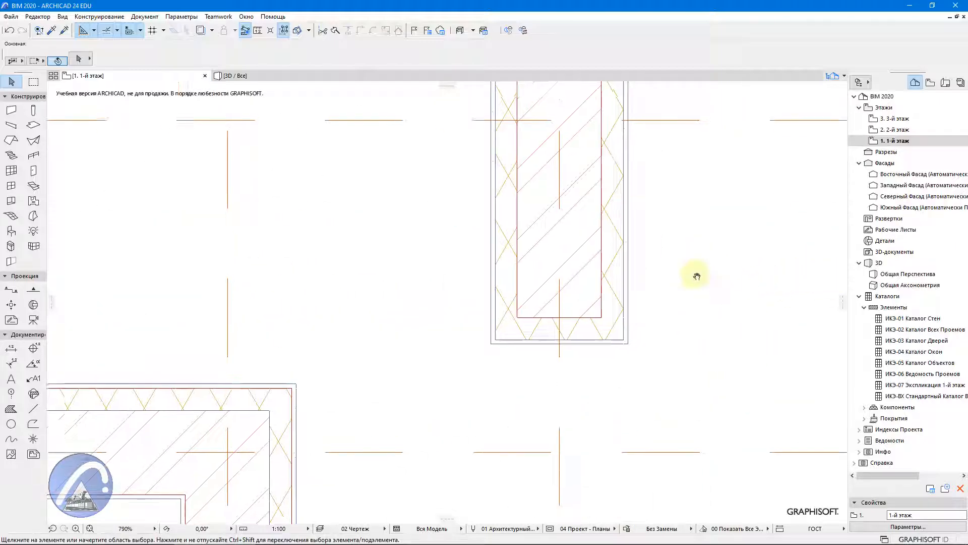
{"action": "middle_click_drag", "start_coordinate": [662, 370], "coordinate": [673, 343]}
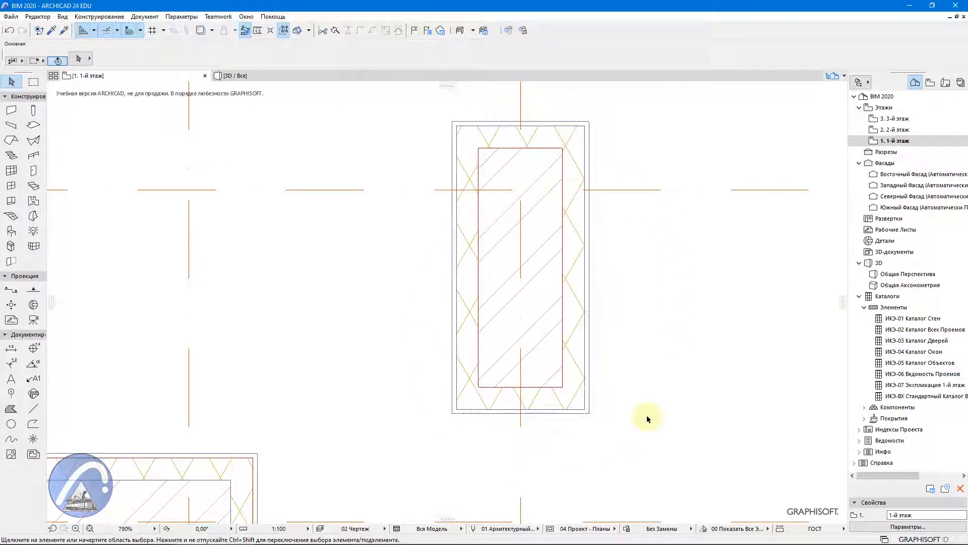
{"action": "scroll", "coordinate": [648, 418], "scroll_direction": "down", "scroll_amount": 3}
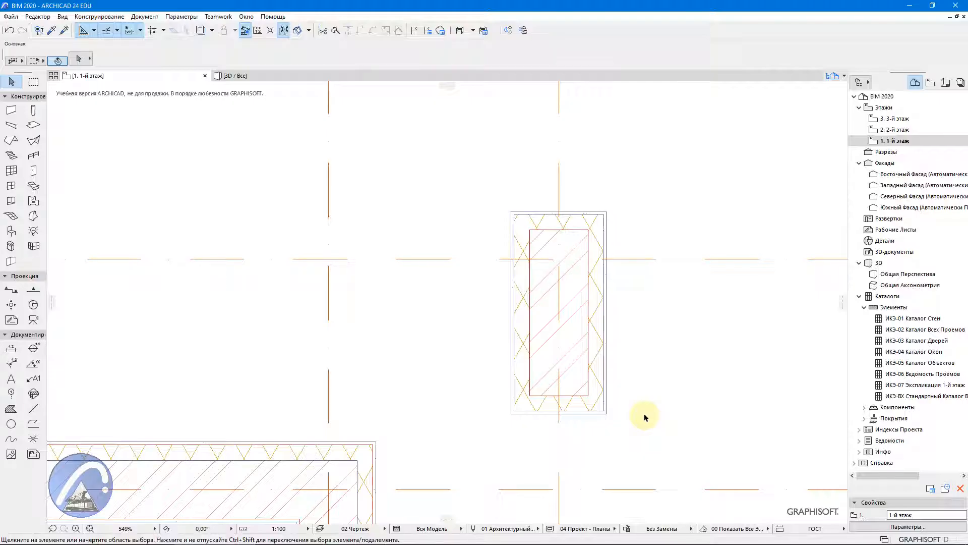
{"action": "scroll", "coordinate": [510, 318], "scroll_direction": "down", "scroll_amount": 3}
{"action": "middle_click_drag", "start_coordinate": [452, 335], "coordinate": [516, 239]}
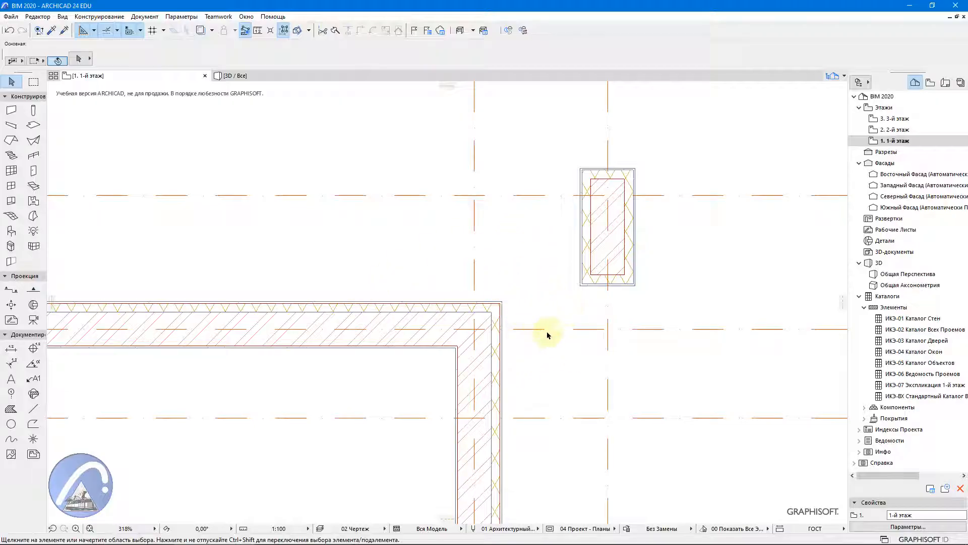
Step: Compare the modelled first-floor walls with the reference floor plan and review the whole layout on the grid
{"action": "scroll", "coordinate": [550, 332], "scroll_direction": "down", "scroll_amount": 3}
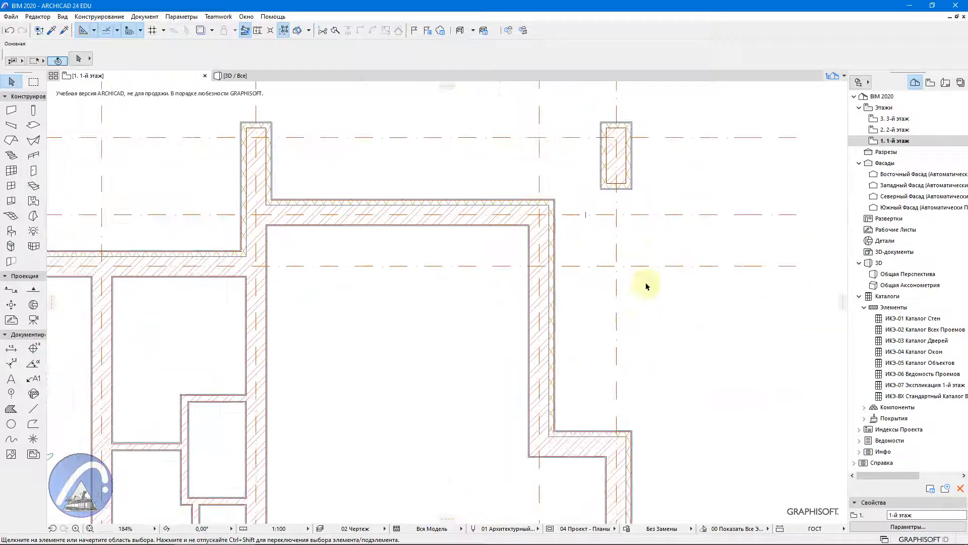
{"action": "scroll", "coordinate": [646, 286], "scroll_direction": "down", "scroll_amount": 1}
{"action": "scroll", "coordinate": [527, 362], "scroll_direction": "down", "scroll_amount": 5}
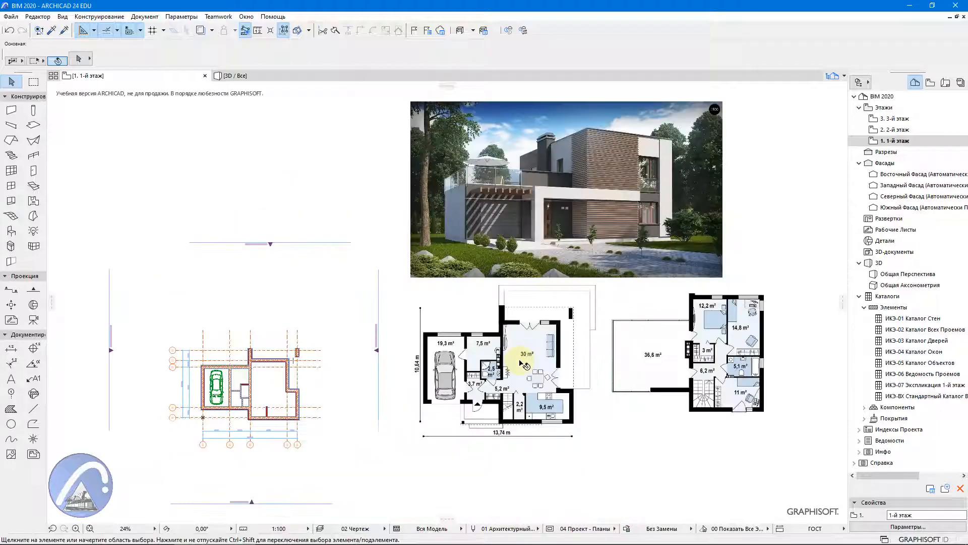
{"action": "scroll", "coordinate": [162, 443], "scroll_direction": "up", "scroll_amount": 6}
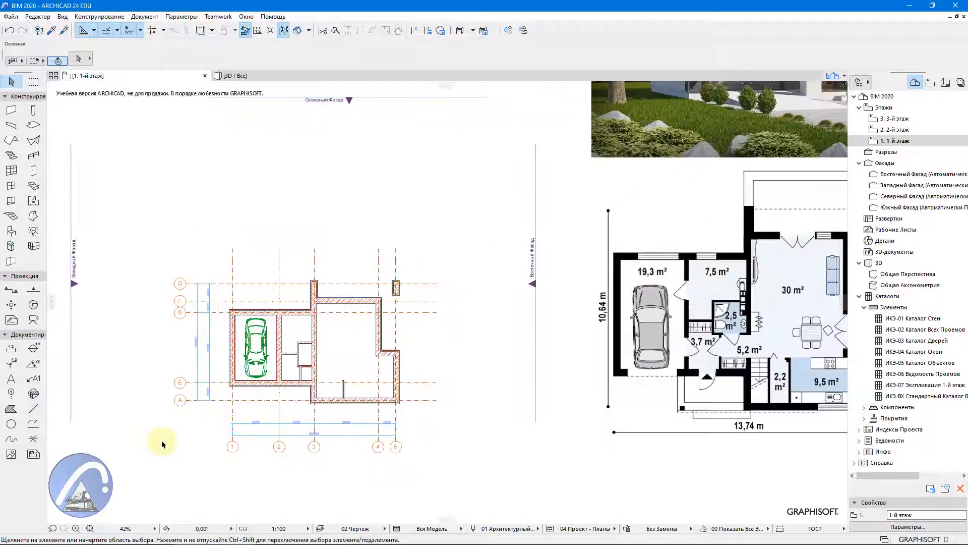
{"action": "scroll", "coordinate": [385, 365], "scroll_direction": "up", "scroll_amount": 4}
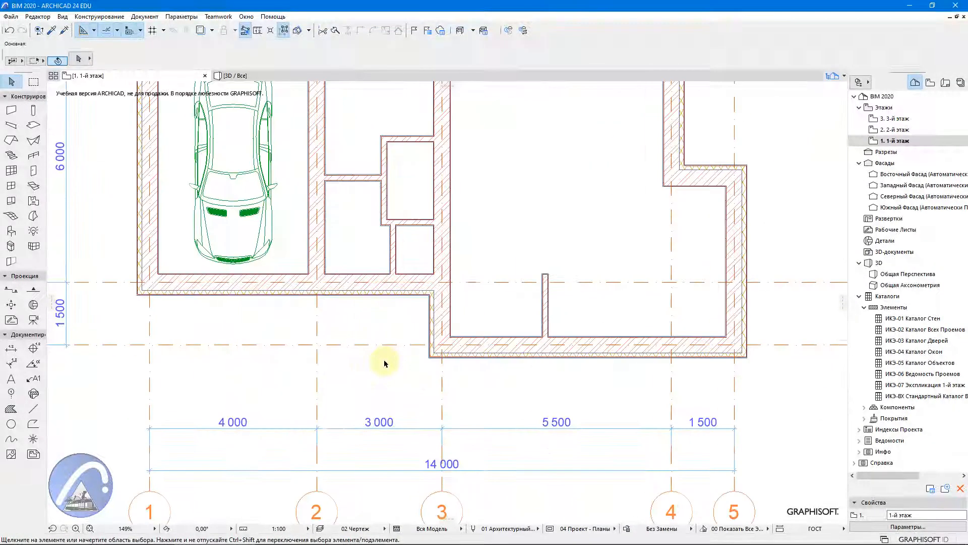
{"action": "scroll", "coordinate": [382, 368], "scroll_direction": "down", "scroll_amount": 3}
{"action": "middle_click_drag", "start_coordinate": [481, 283], "coordinate": [484, 315]}
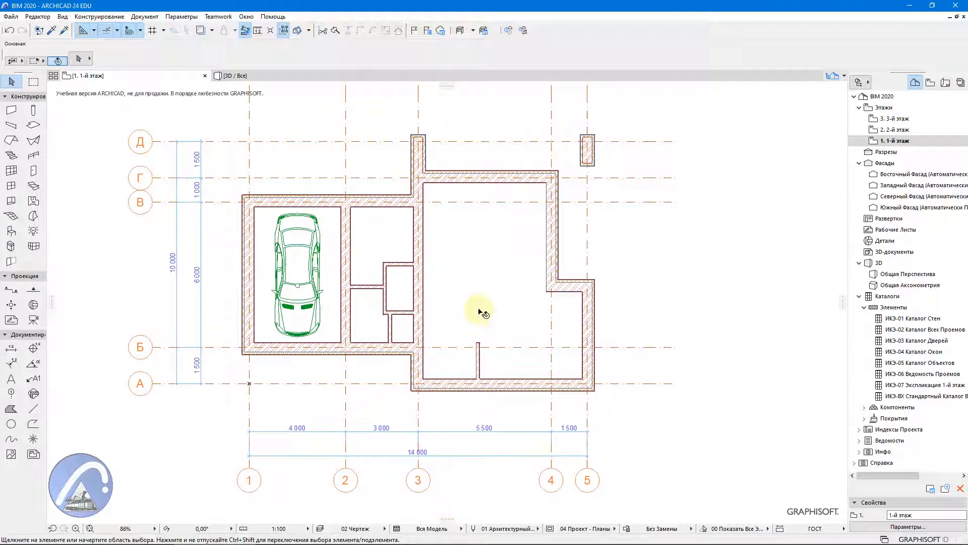
Step: Examine the garage walls, interior partitions, short kitchen partition end and outer wall corners on the first-floor plan
{"action": "scroll", "coordinate": [314, 280], "scroll_direction": "up", "scroll_amount": 2}
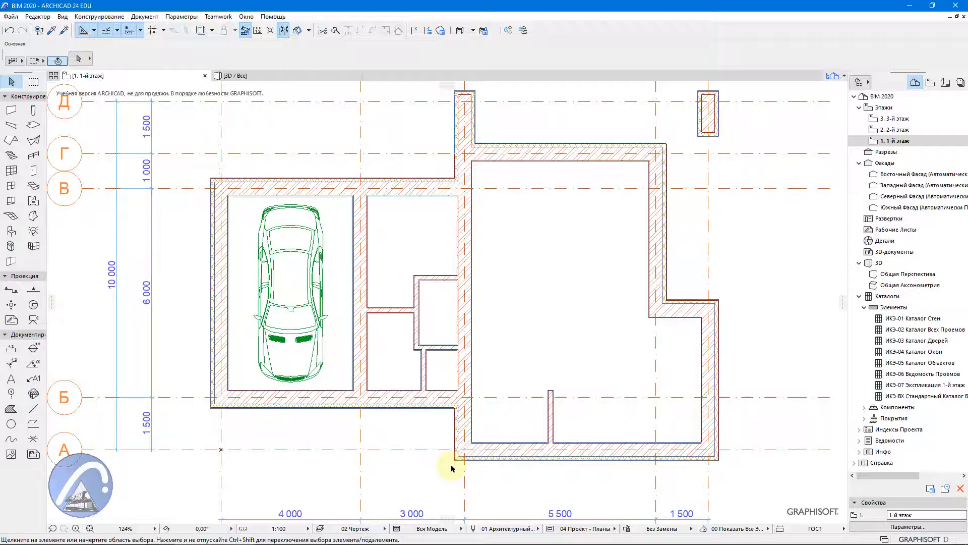
{"action": "scroll", "coordinate": [454, 352], "scroll_direction": "up", "scroll_amount": 5}
{"action": "middle_click_drag", "start_coordinate": [264, 303], "coordinate": [298, 375]}
{"action": "scroll", "coordinate": [310, 329], "scroll_direction": "down", "scroll_amount": 2}
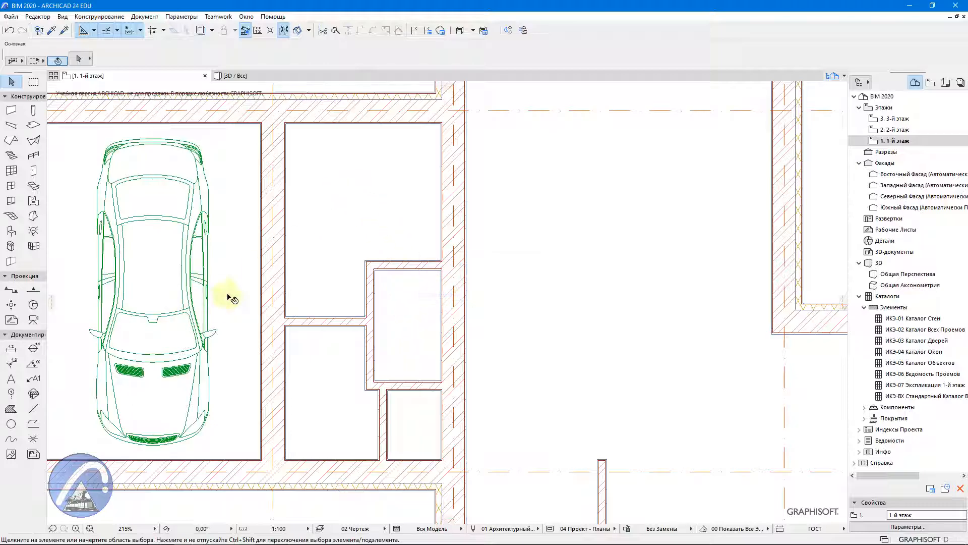
{"action": "middle_click_drag", "start_coordinate": [232, 299], "coordinate": [323, 301]}
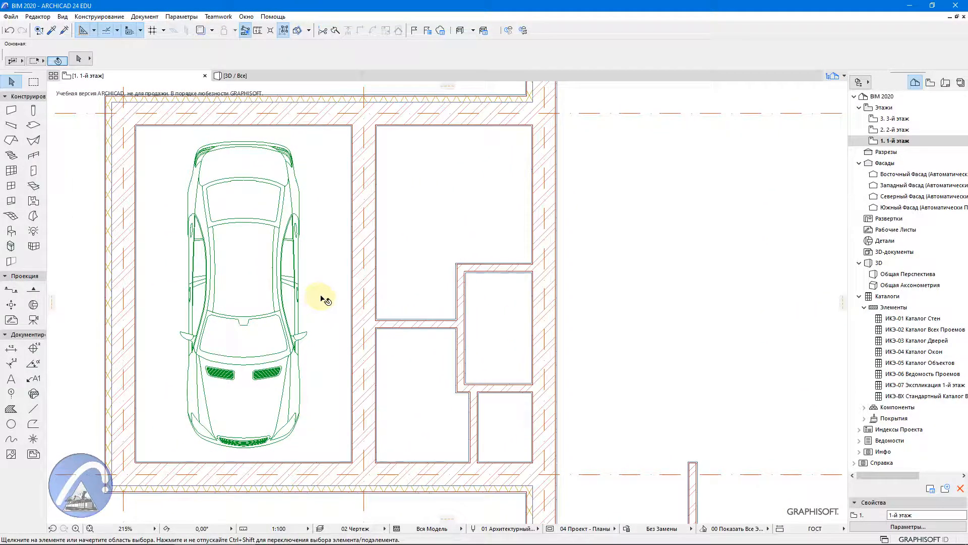
{"action": "middle_click_drag", "start_coordinate": [652, 309], "coordinate": [477, 209]}
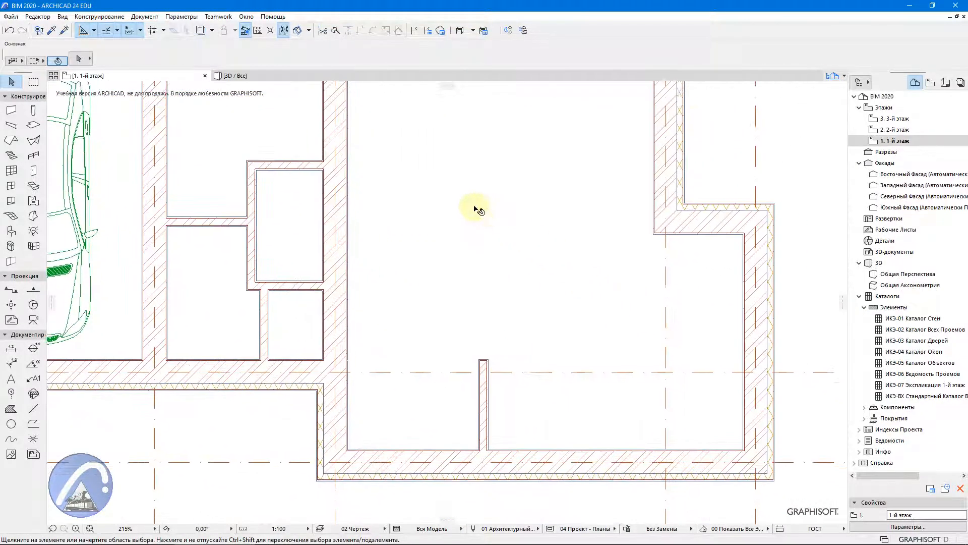
{"action": "scroll", "coordinate": [501, 445], "scroll_direction": "up", "scroll_amount": 4}
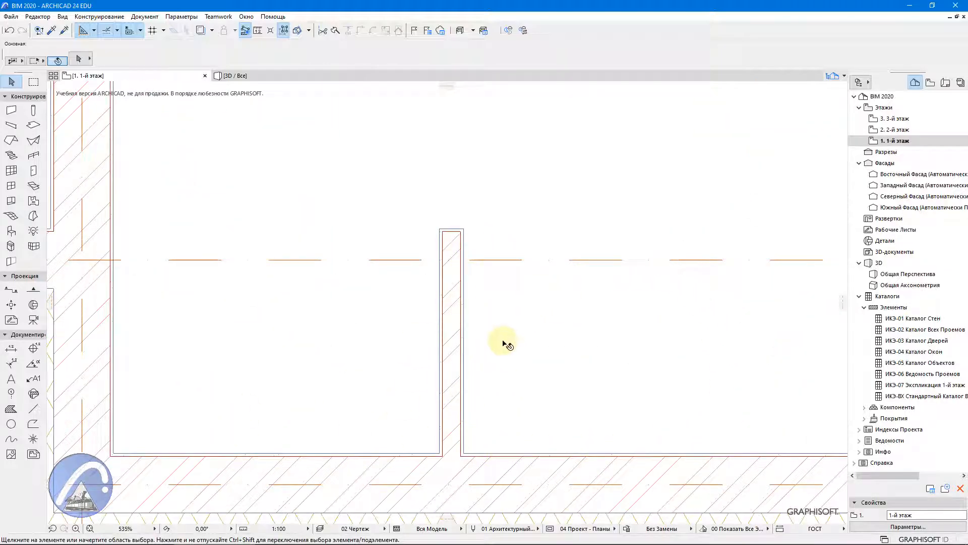
{"action": "middle_click_drag", "start_coordinate": [505, 343], "coordinate": [398, 391]}
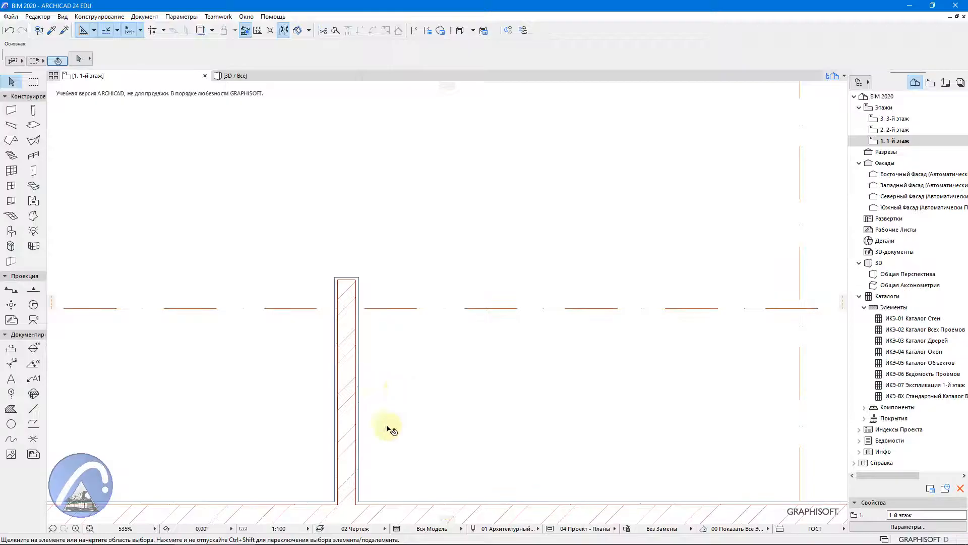
{"action": "scroll", "coordinate": [385, 468], "scroll_direction": "down", "scroll_amount": 1}
{"action": "middle_click_drag", "start_coordinate": [528, 280], "coordinate": [373, 447]}
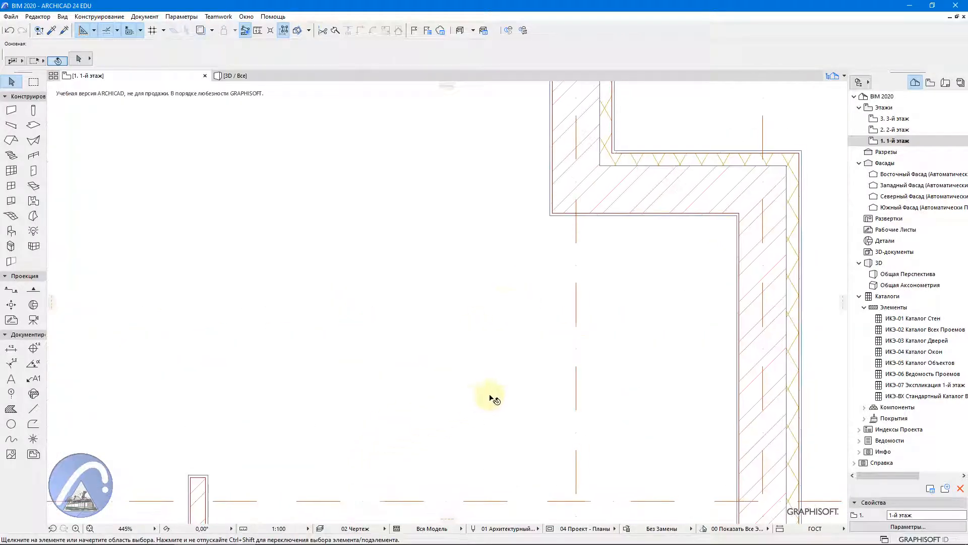
{"action": "scroll", "coordinate": [523, 444], "scroll_direction": "down", "scroll_amount": 2}
{"action": "middle_click_drag", "start_coordinate": [332, 288], "coordinate": [458, 348]}
{"action": "scroll", "coordinate": [440, 436], "scroll_direction": "down", "scroll_amount": 2}
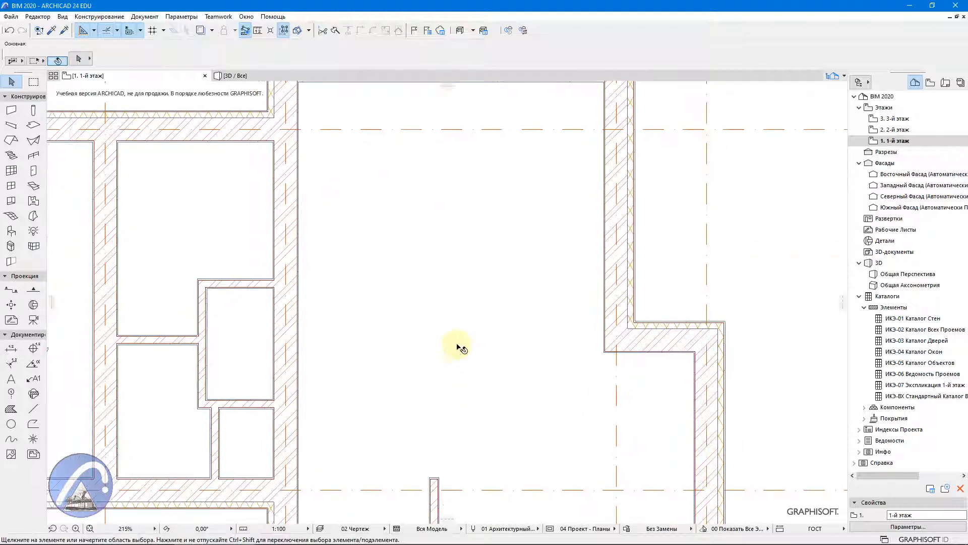
{"action": "scroll", "coordinate": [458, 348], "scroll_direction": "down", "scroll_amount": 3}
Step: Switch to the 3D view, clear the wall selection and inspect the projecting wall and its surroundings from several angles
{"action": "left_click", "coordinate": [277, 76]}
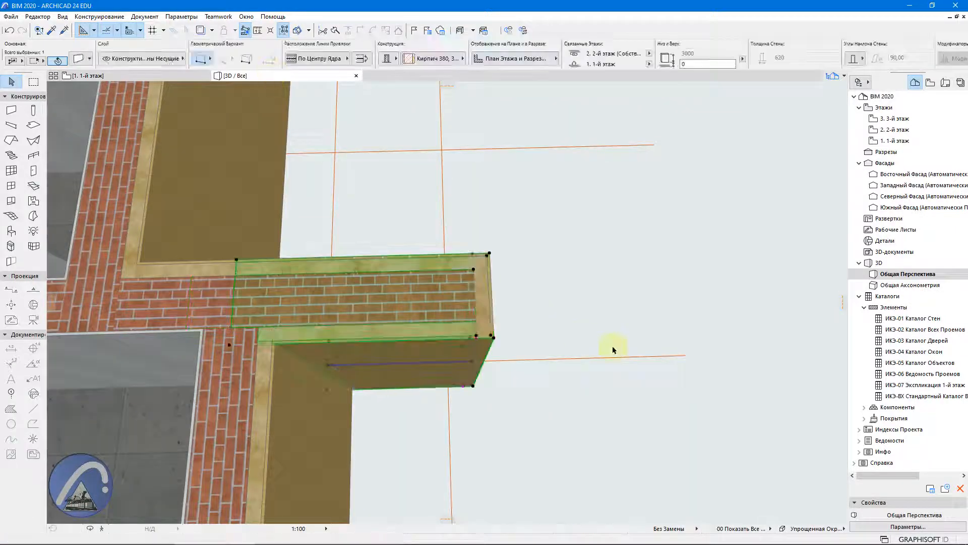
{"action": "left_click", "coordinate": [662, 308]}
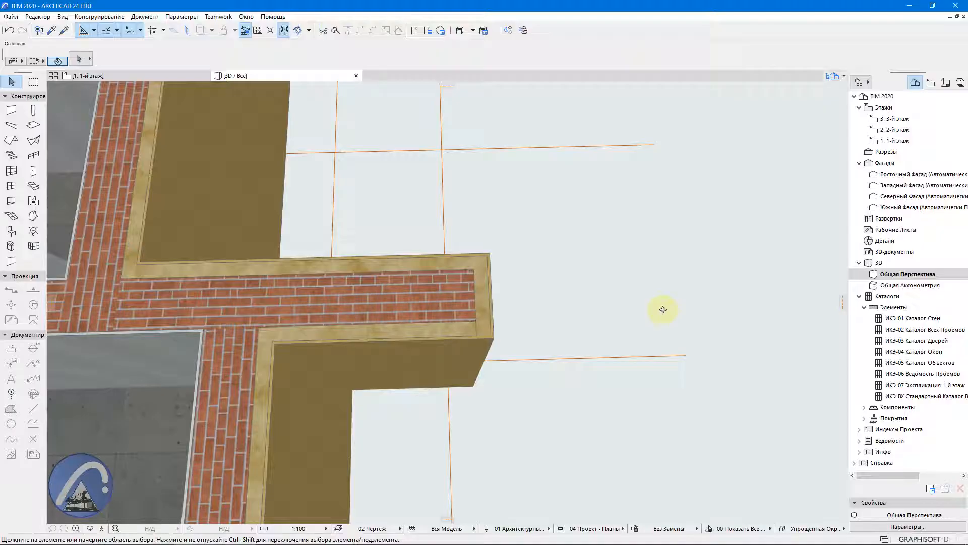
{"action": "left_click_drag", "start_coordinate": [649, 389], "coordinate": [498, 281]}
{"action": "scroll", "coordinate": [646, 286], "scroll_direction": "down", "scroll_amount": 3}
{"action": "scroll", "coordinate": [654, 290], "scroll_direction": "up", "scroll_amount": 8}
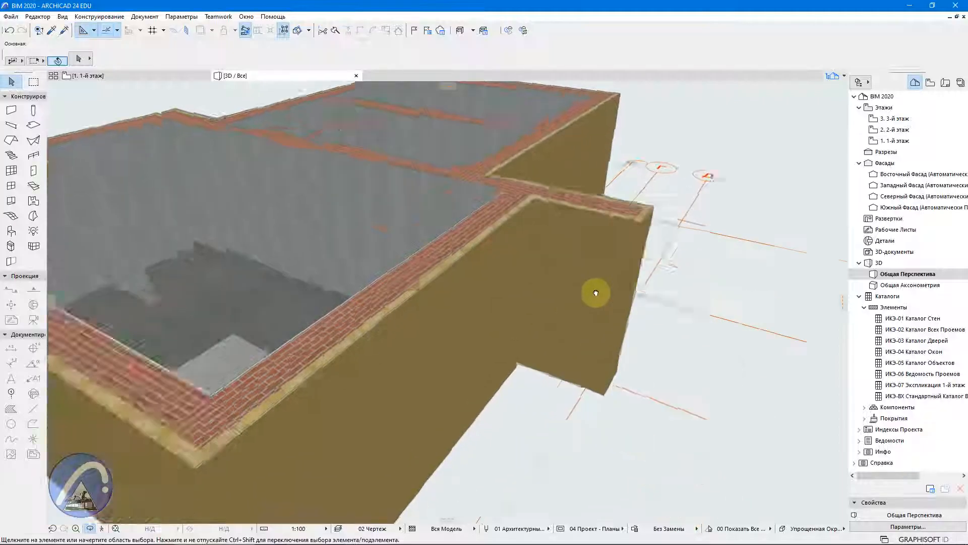
Step: Inspect the detached brick wall's insulated top and the neighbouring projecting wall and outer corners in the 3D model
{"action": "left_click_drag", "start_coordinate": [649, 247], "coordinate": [548, 248]}
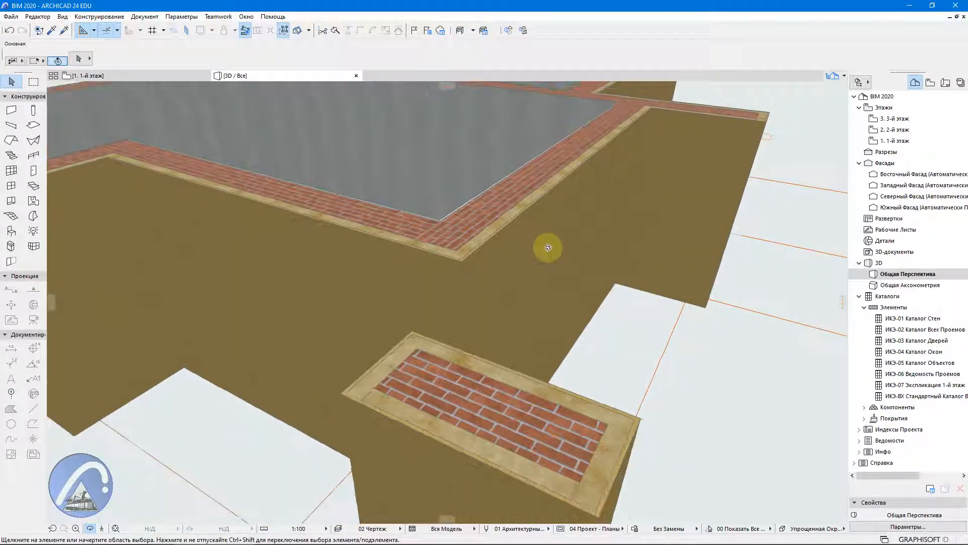
{"action": "scroll", "coordinate": [259, 363], "scroll_direction": "down", "scroll_amount": 2}
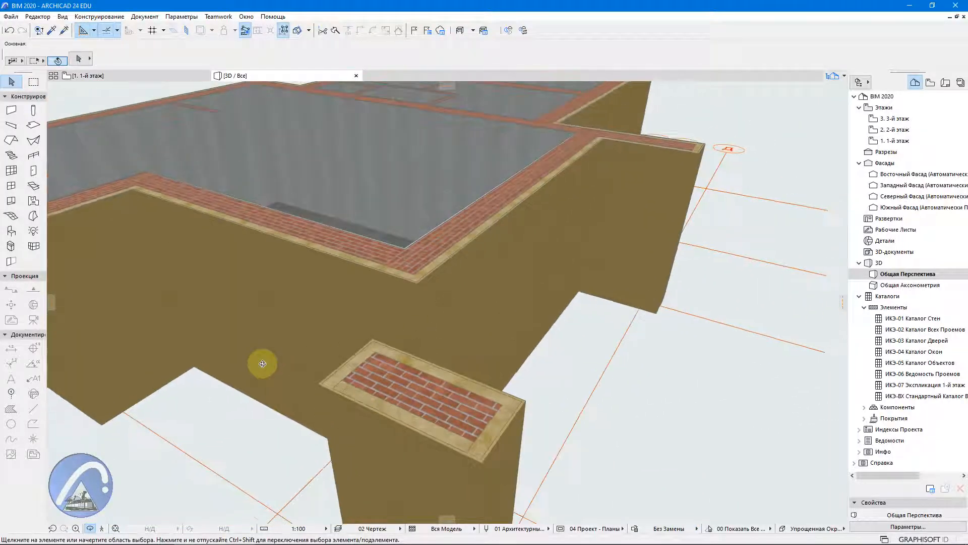
{"action": "scroll", "coordinate": [262, 363], "scroll_direction": "down", "scroll_amount": 2}
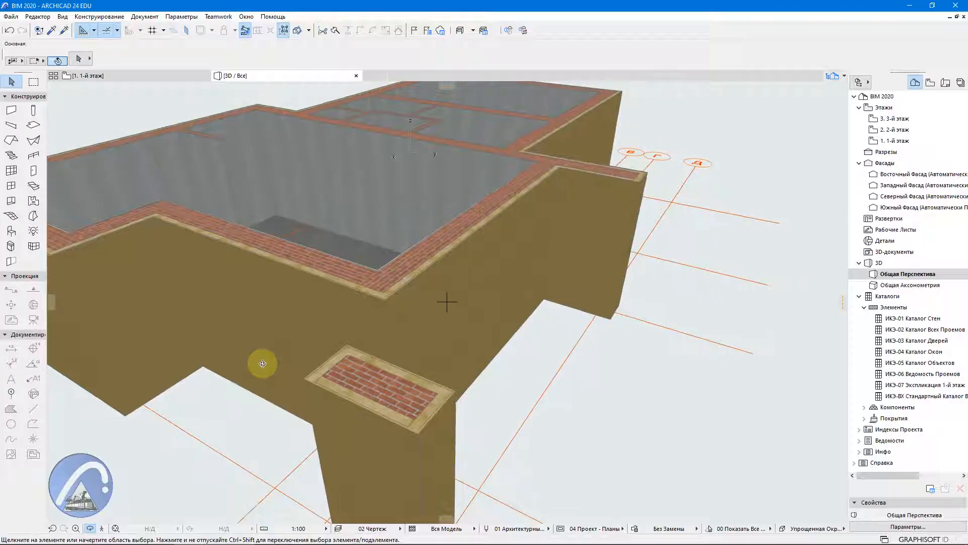
{"action": "left_click_drag", "start_coordinate": [263, 363], "coordinate": [633, 389]}
{"action": "scroll", "coordinate": [612, 322], "scroll_direction": "down", "scroll_amount": 3}
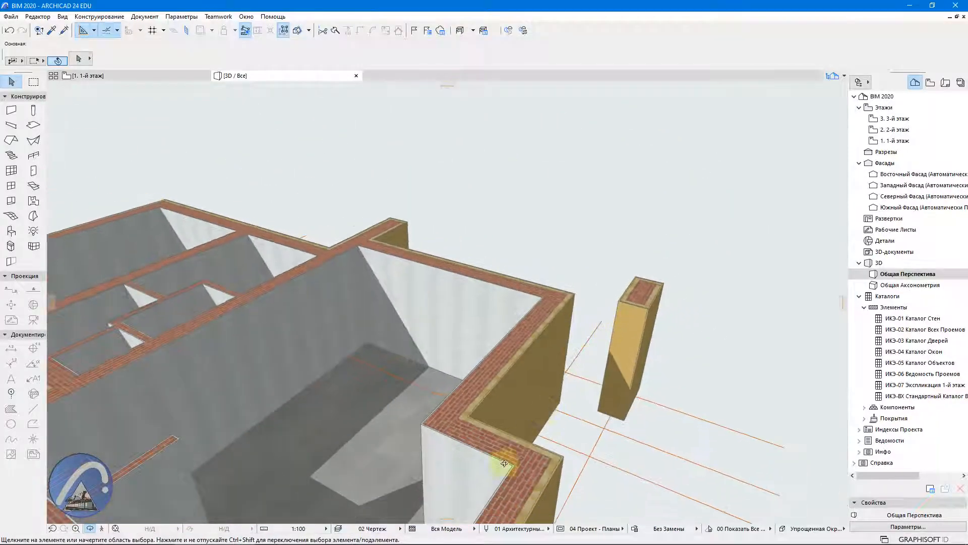
{"action": "left_click_drag", "start_coordinate": [504, 463], "coordinate": [603, 315]}
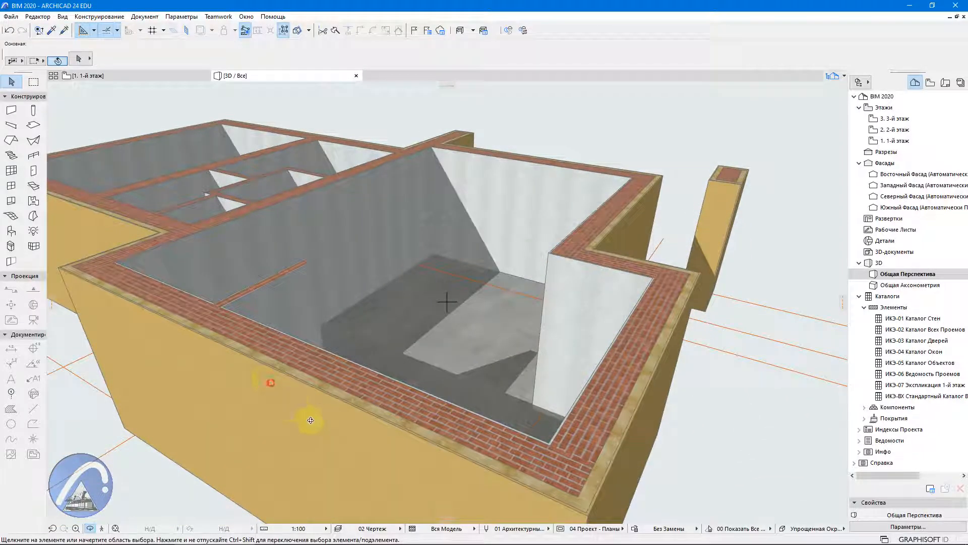
Step: Review the whole first-floor wall model in 3D from outside and above, including the garage, interior partitions and grid axes
{"action": "left_click_drag", "start_coordinate": [311, 419], "coordinate": [360, 117]}
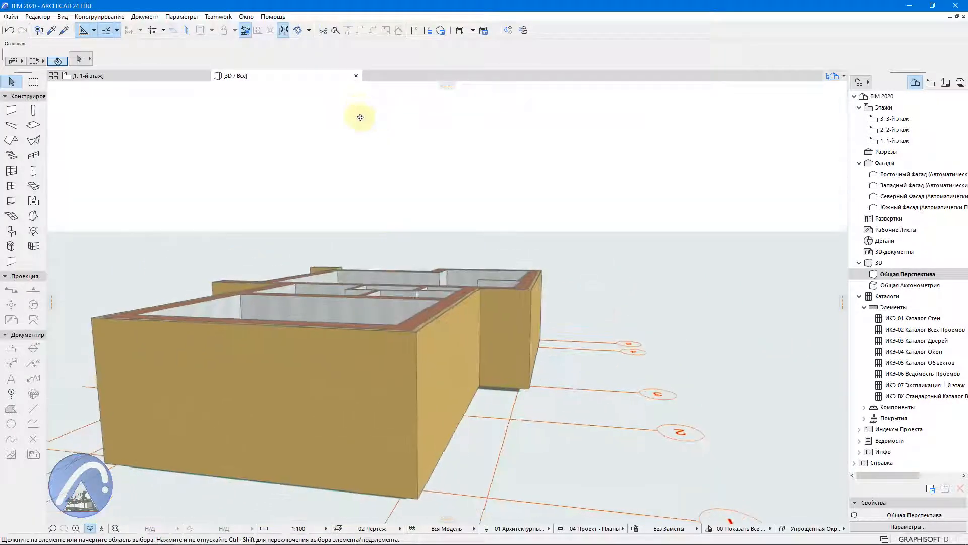
{"action": "left_click_drag", "start_coordinate": [629, 379], "coordinate": [405, 467]}
{"action": "scroll", "coordinate": [387, 371], "scroll_direction": "up", "scroll_amount": 2}
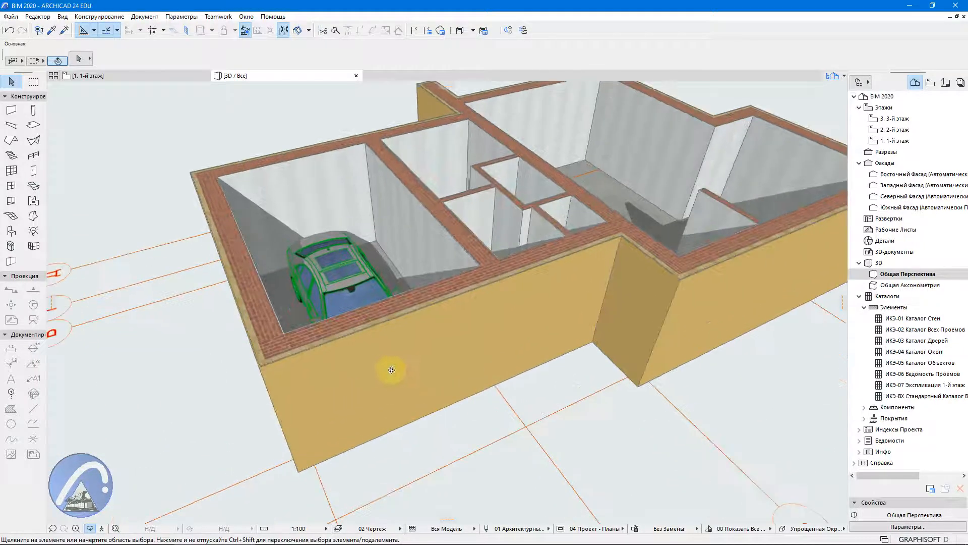
{"action": "left_click_drag", "start_coordinate": [531, 367], "coordinate": [503, 368]}
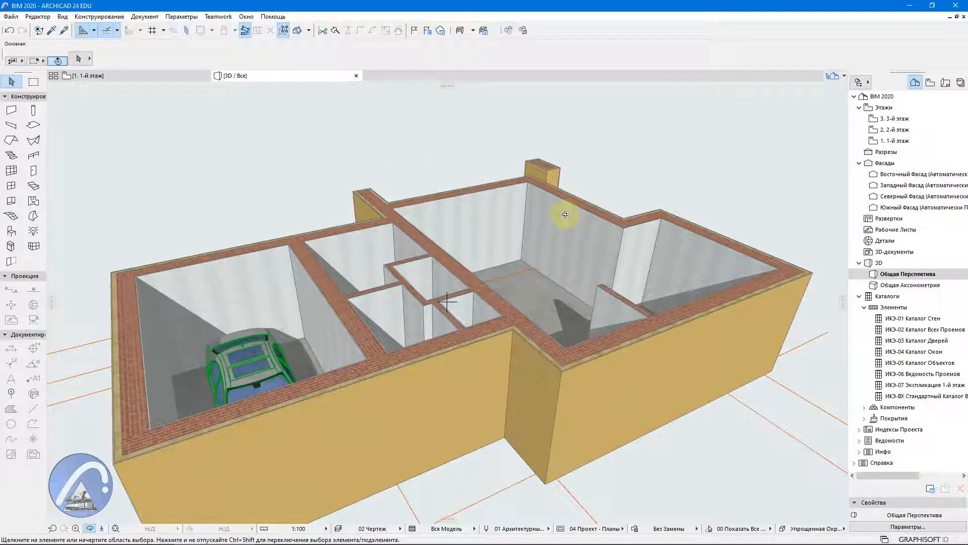
{"action": "left_click_drag", "start_coordinate": [424, 303], "coordinate": [434, 376]}
{"action": "left_click_drag", "start_coordinate": [256, 424], "coordinate": [540, 335]}
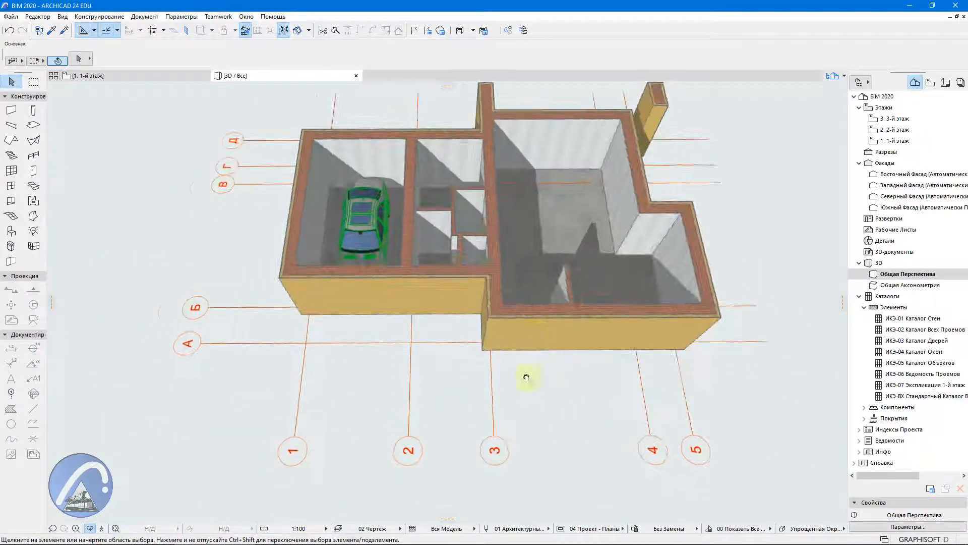
{"action": "left_click_drag", "start_coordinate": [526, 378], "coordinate": [498, 404]}
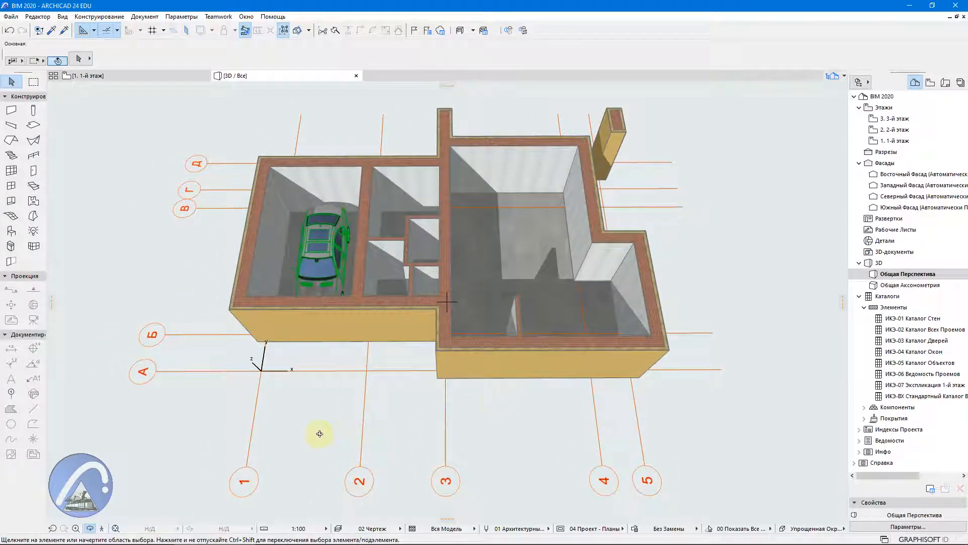